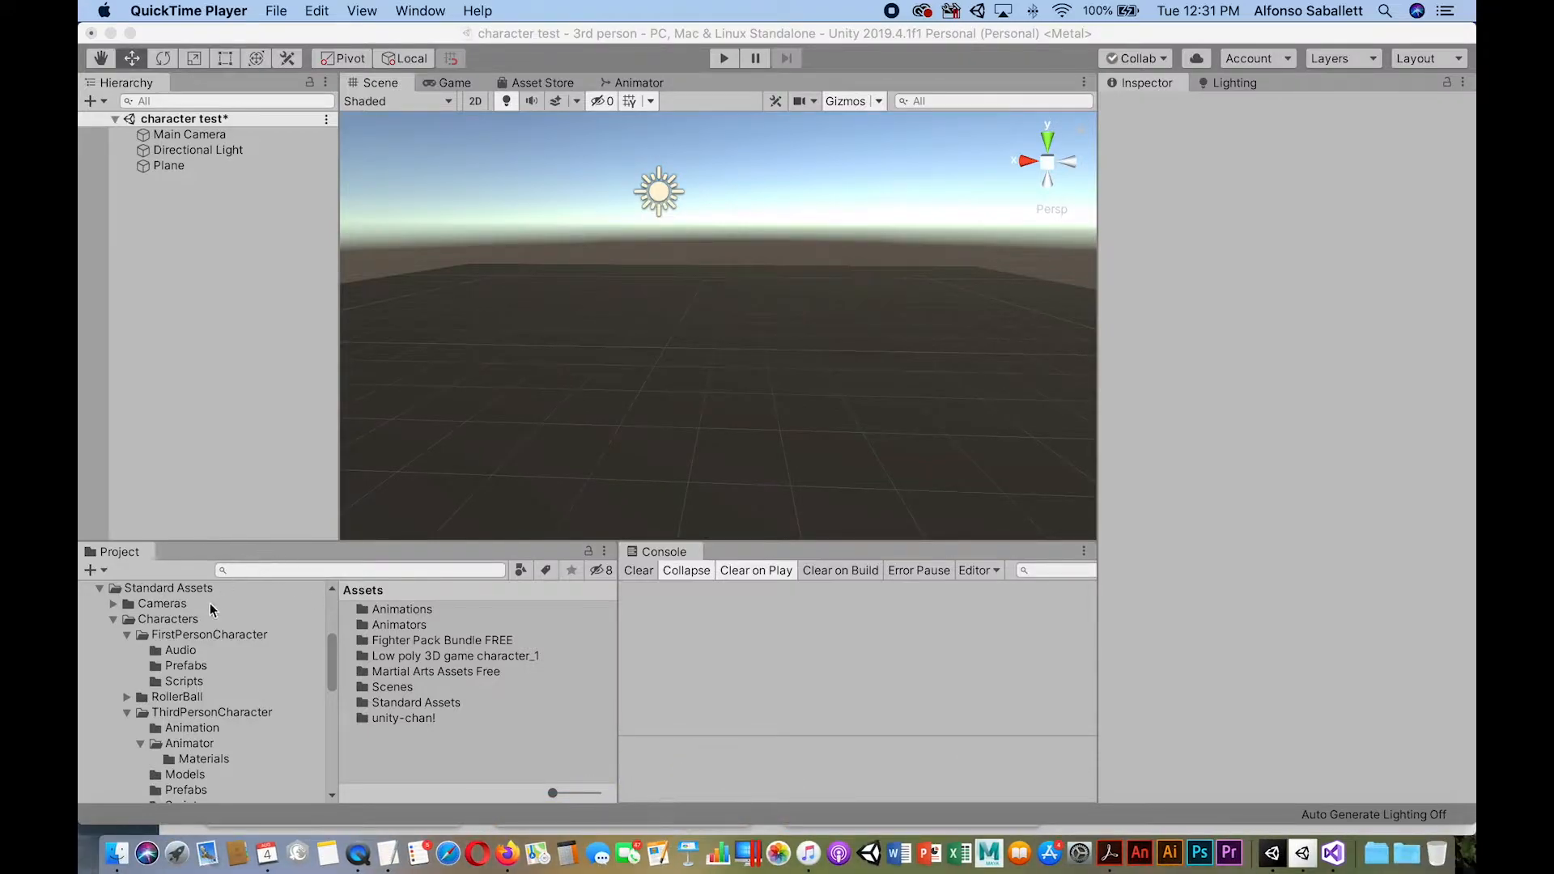
# View the contents of the Standard Assets folder and look at the Asset Store before returning to the scene.
pyautogui.click(189, 590)
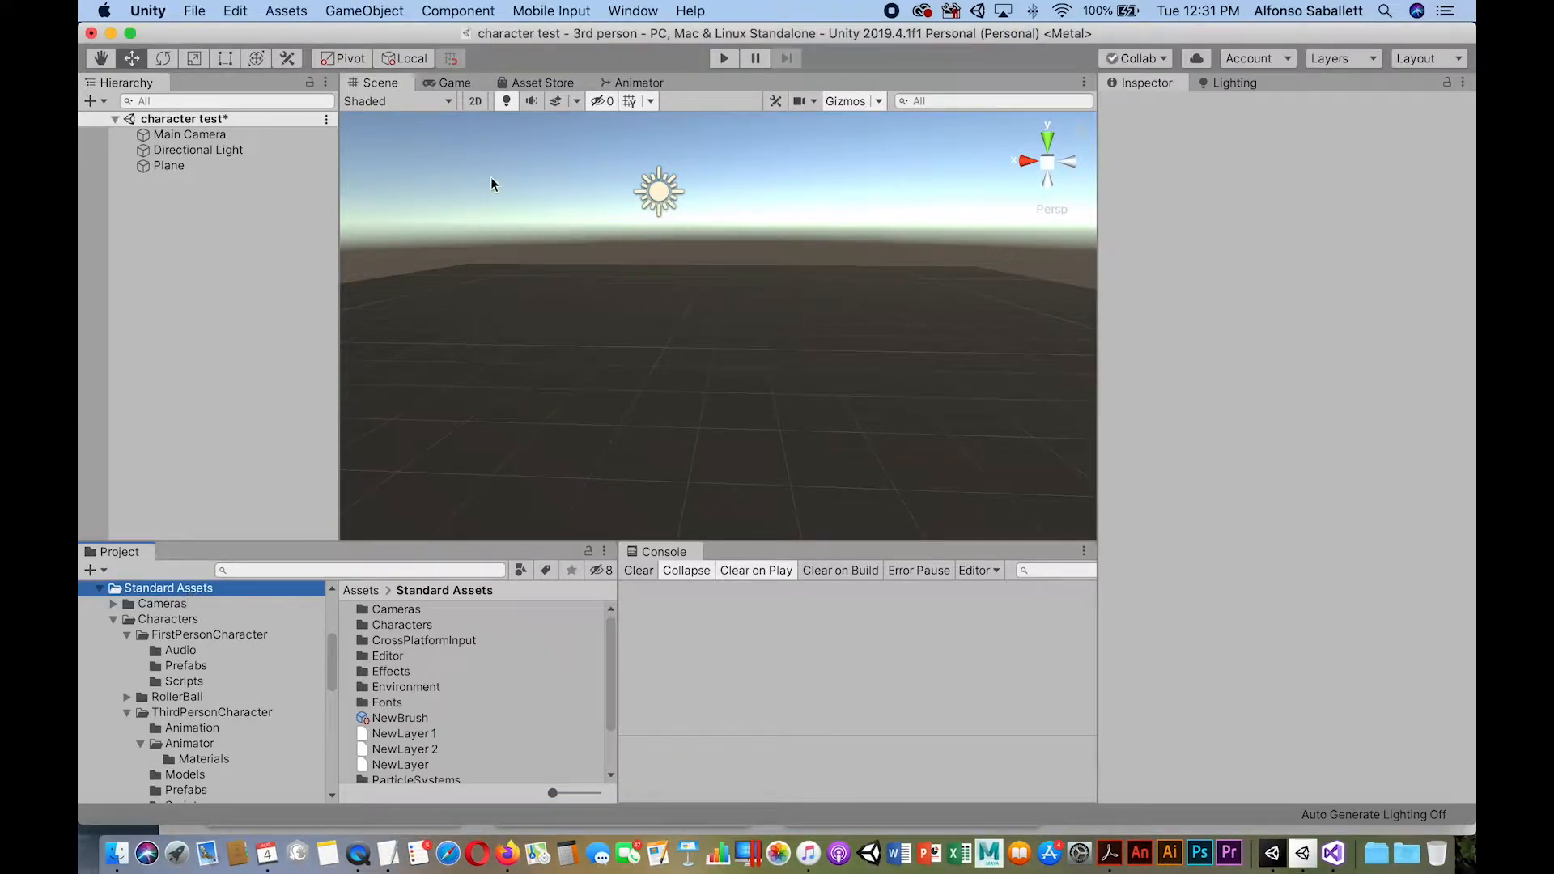
pyautogui.click(550, 83)
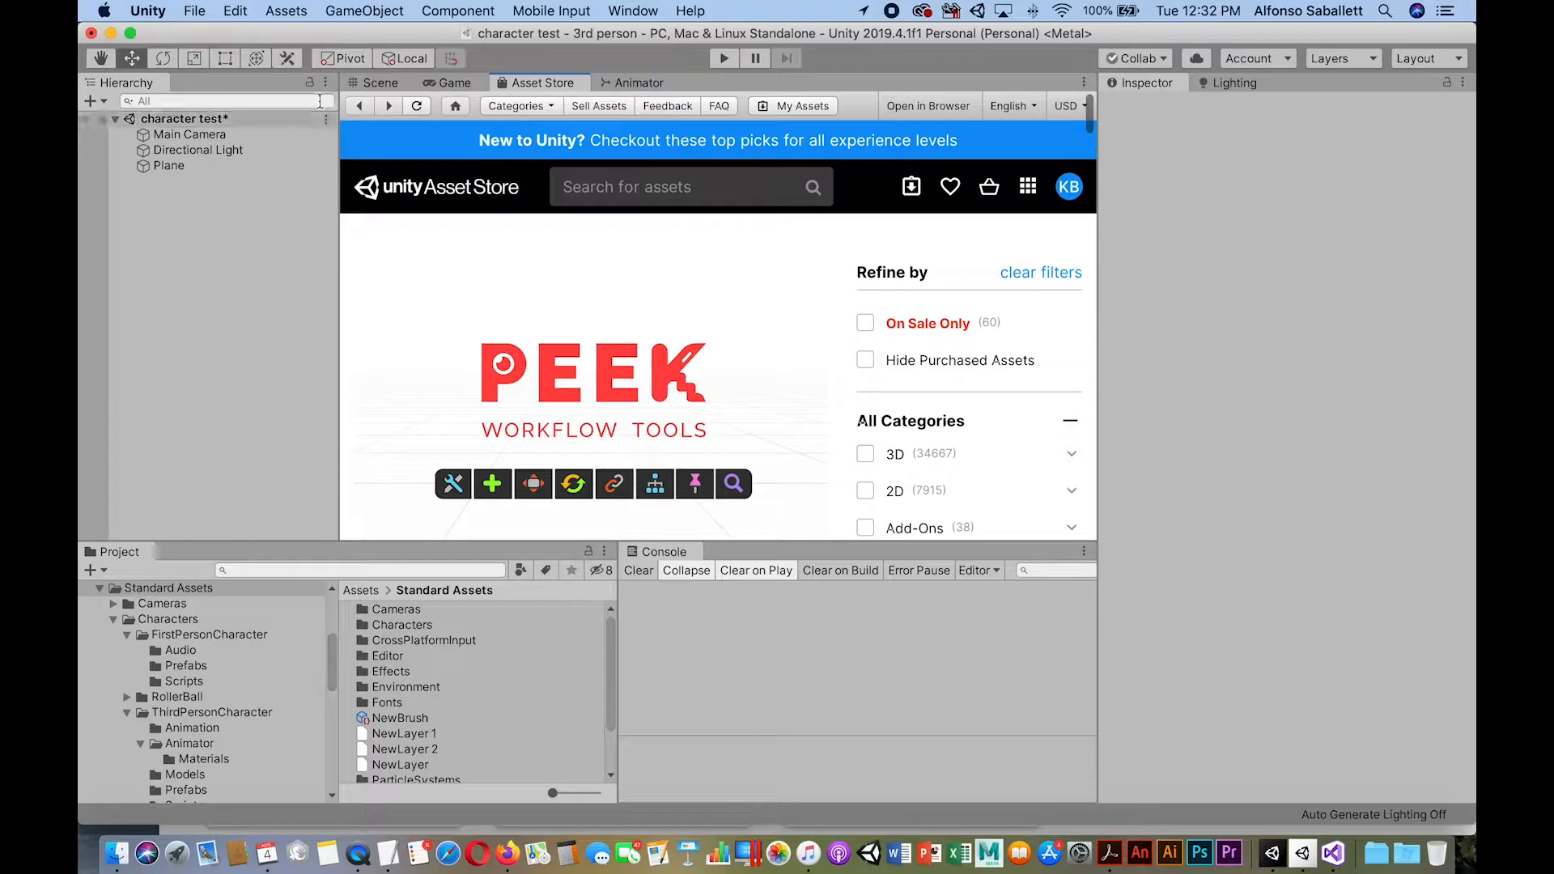
pyautogui.click(367, 86)
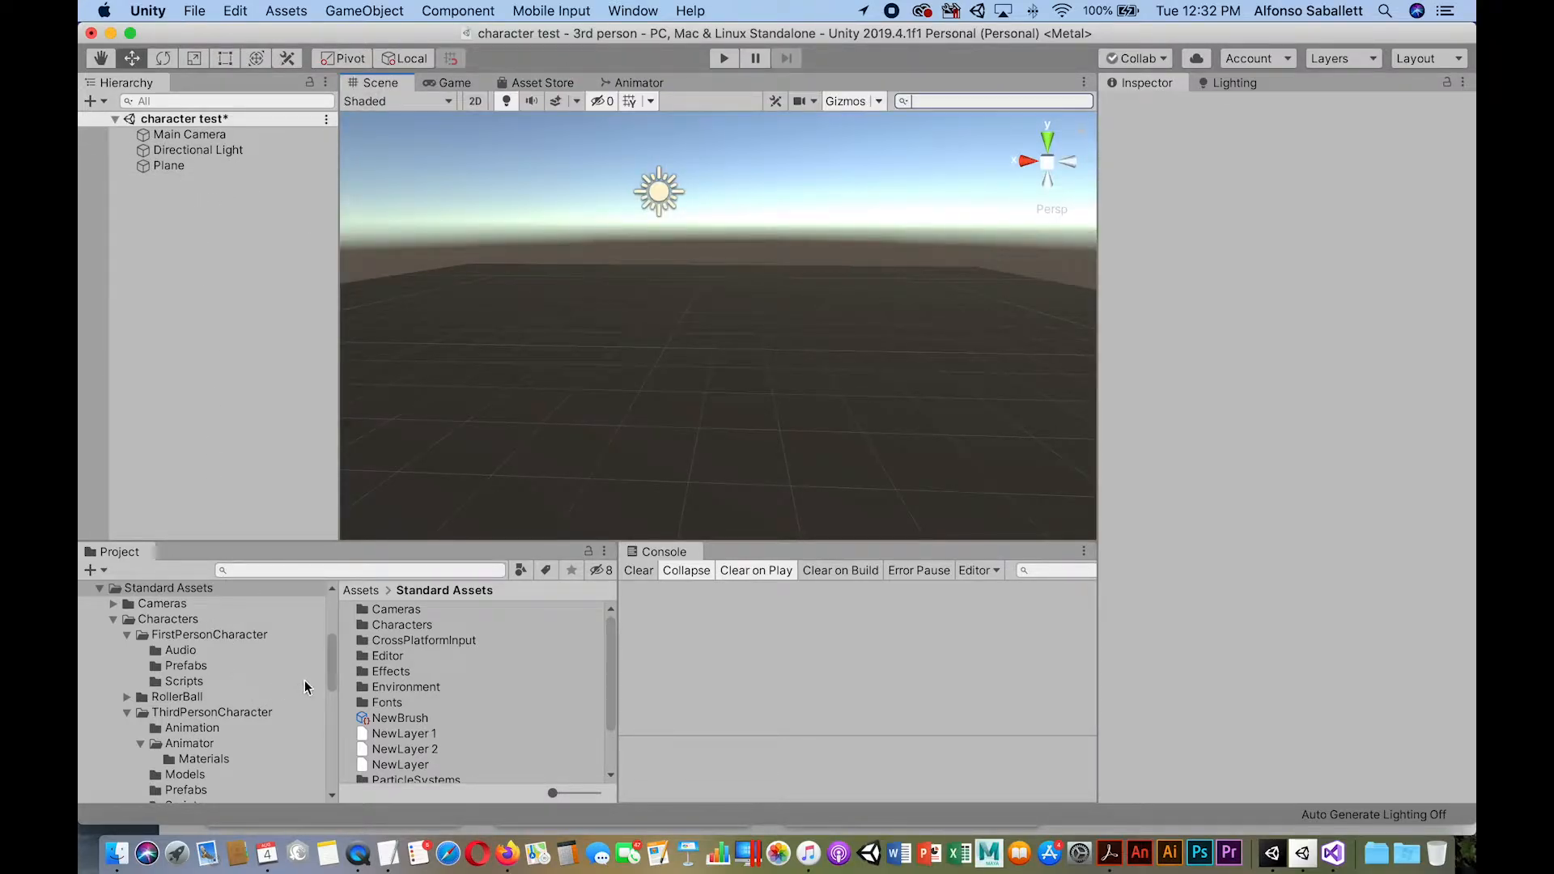
# Place the ThirdPersonController prefab from the ThirdPersonCharacter Prefabs folder onto the plane in the scene.
pyautogui.scroll(-3, 329, 672)
pyautogui.click(257, 666)
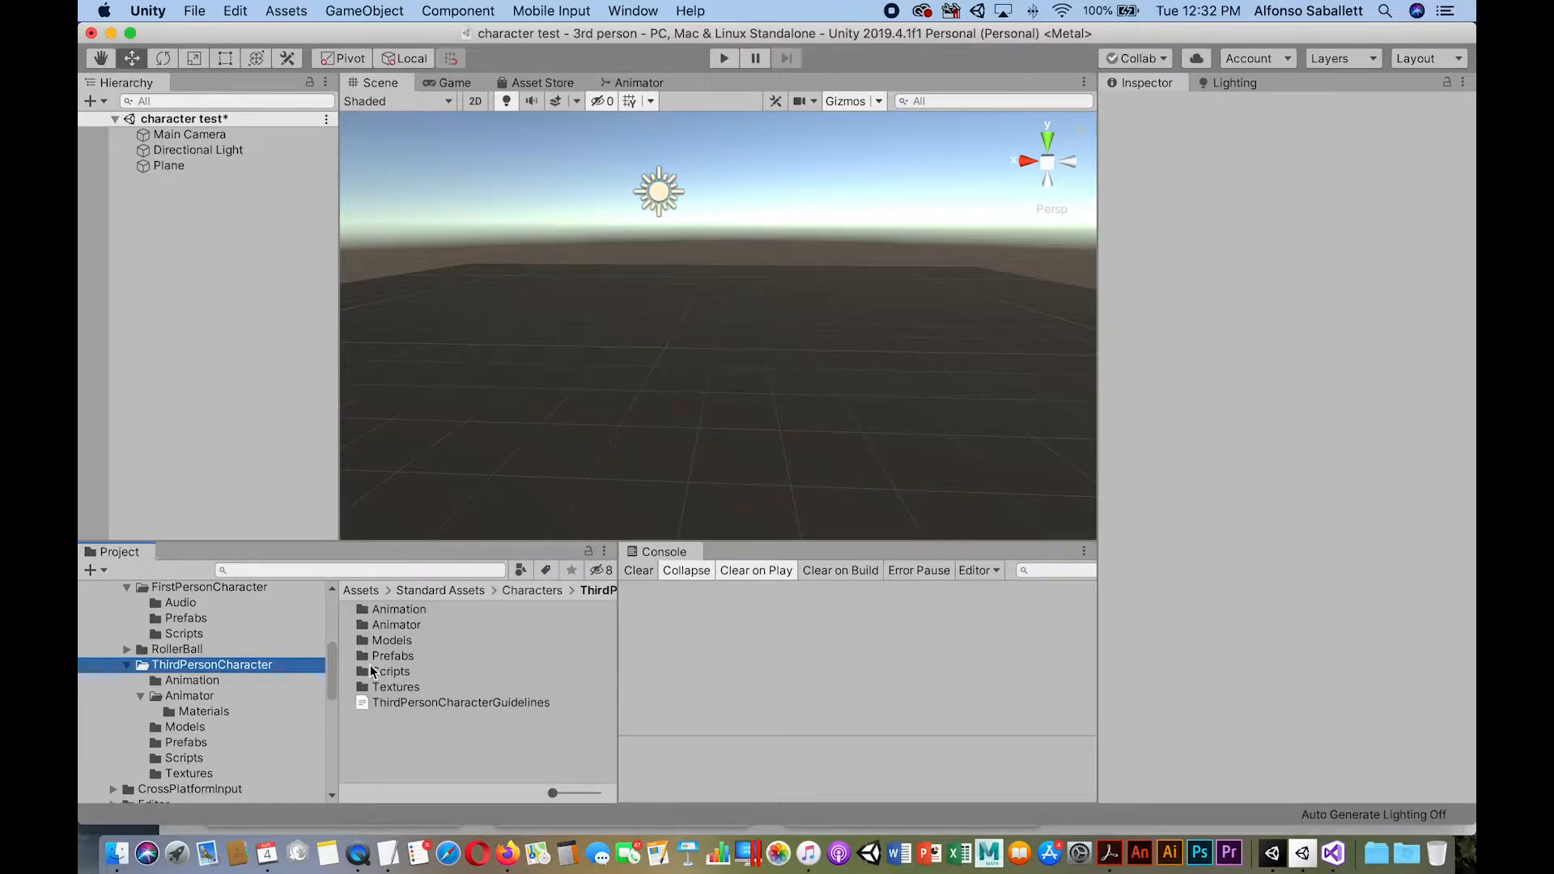
pyautogui.click(362, 660)
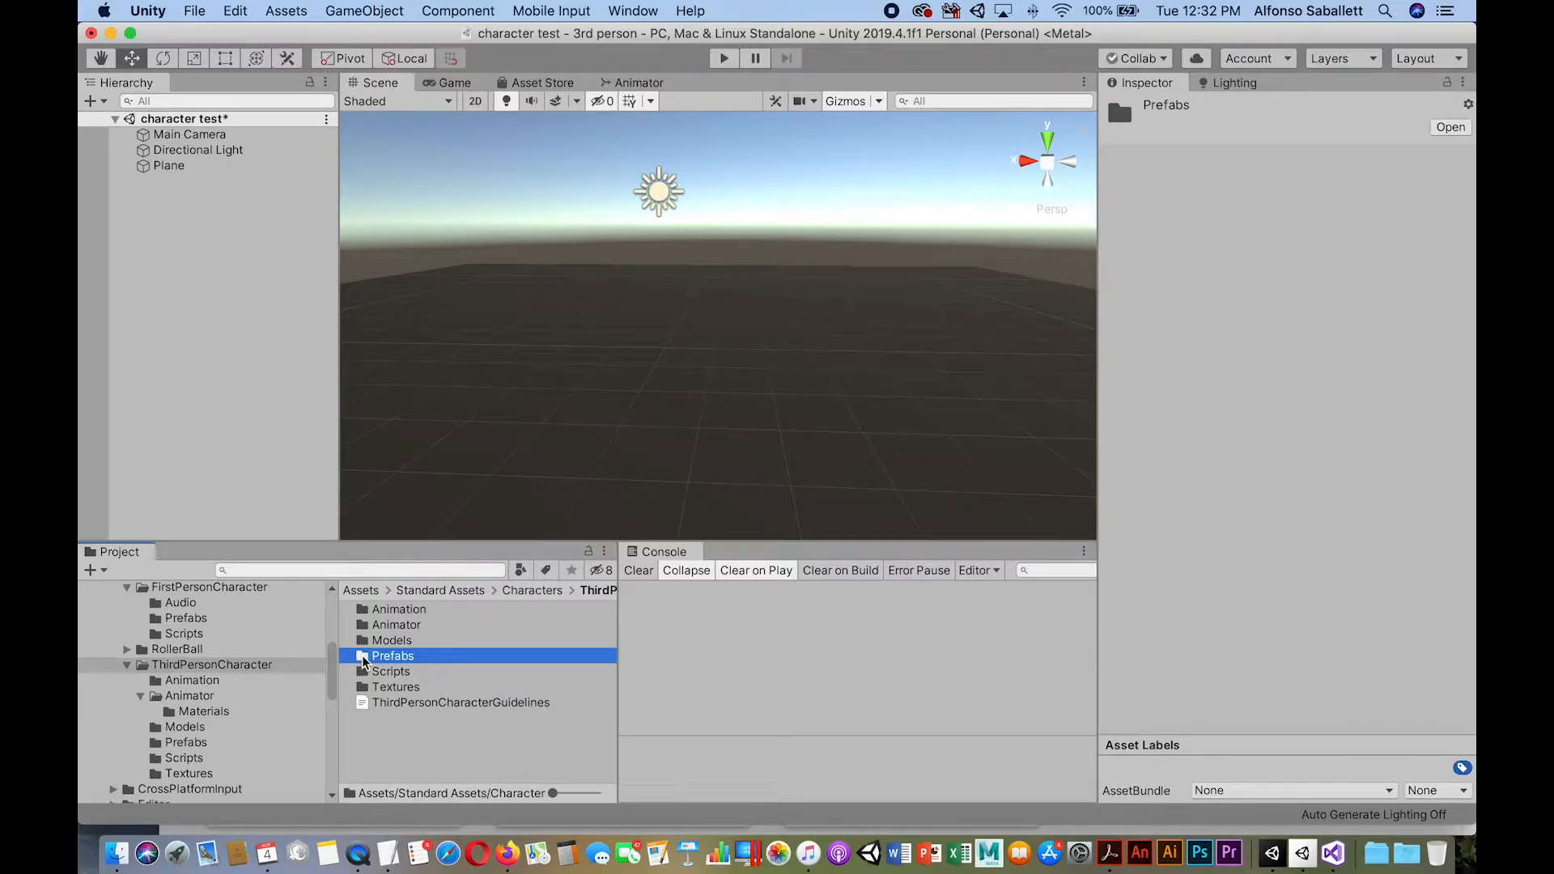
pyautogui.doubleClick(362, 660)
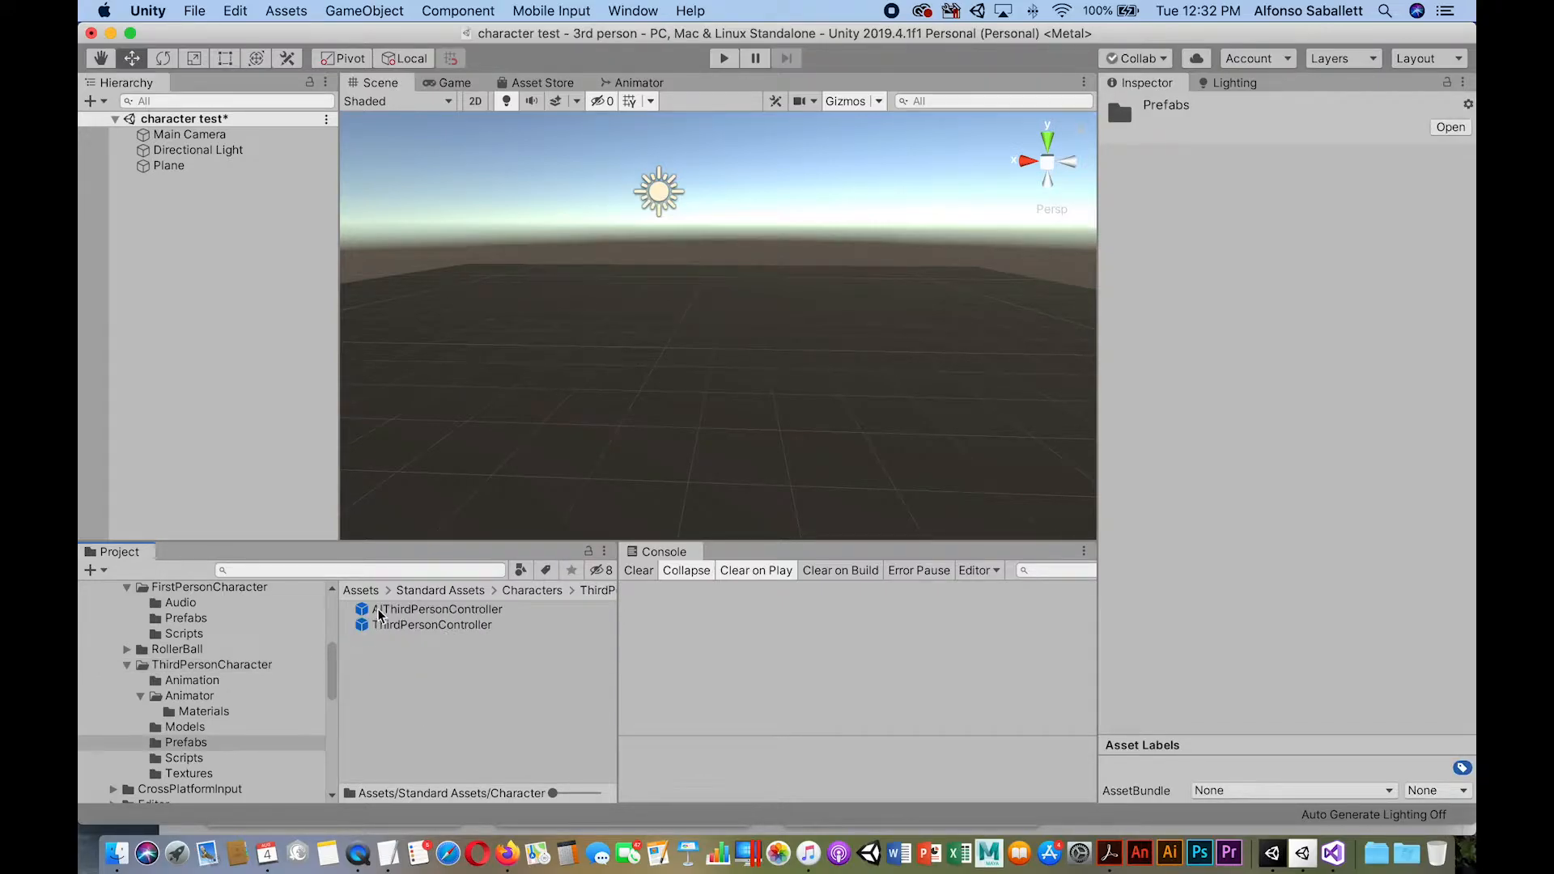
pyautogui.moveTo(357, 631); pyautogui.dragTo(862, 371)
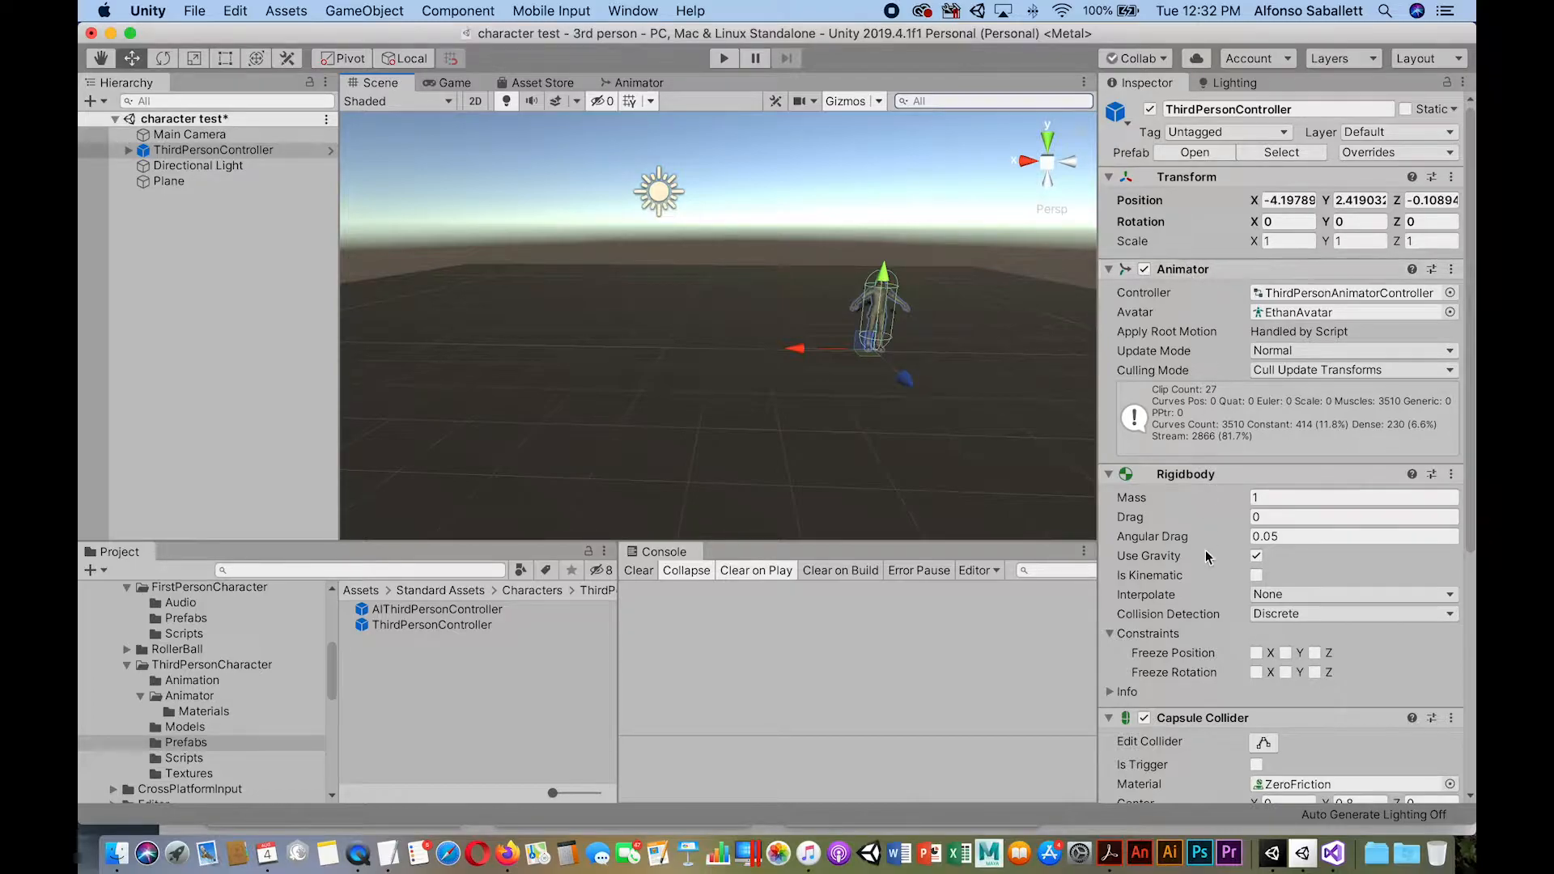
# Examine the ThirdPersonController's Rigidbody, Capsule Collider, Third Person User Control and Third Person Character components.
pyautogui.scroll(-1, 1471, 479)
pyautogui.scroll(-5, 1470, 479)
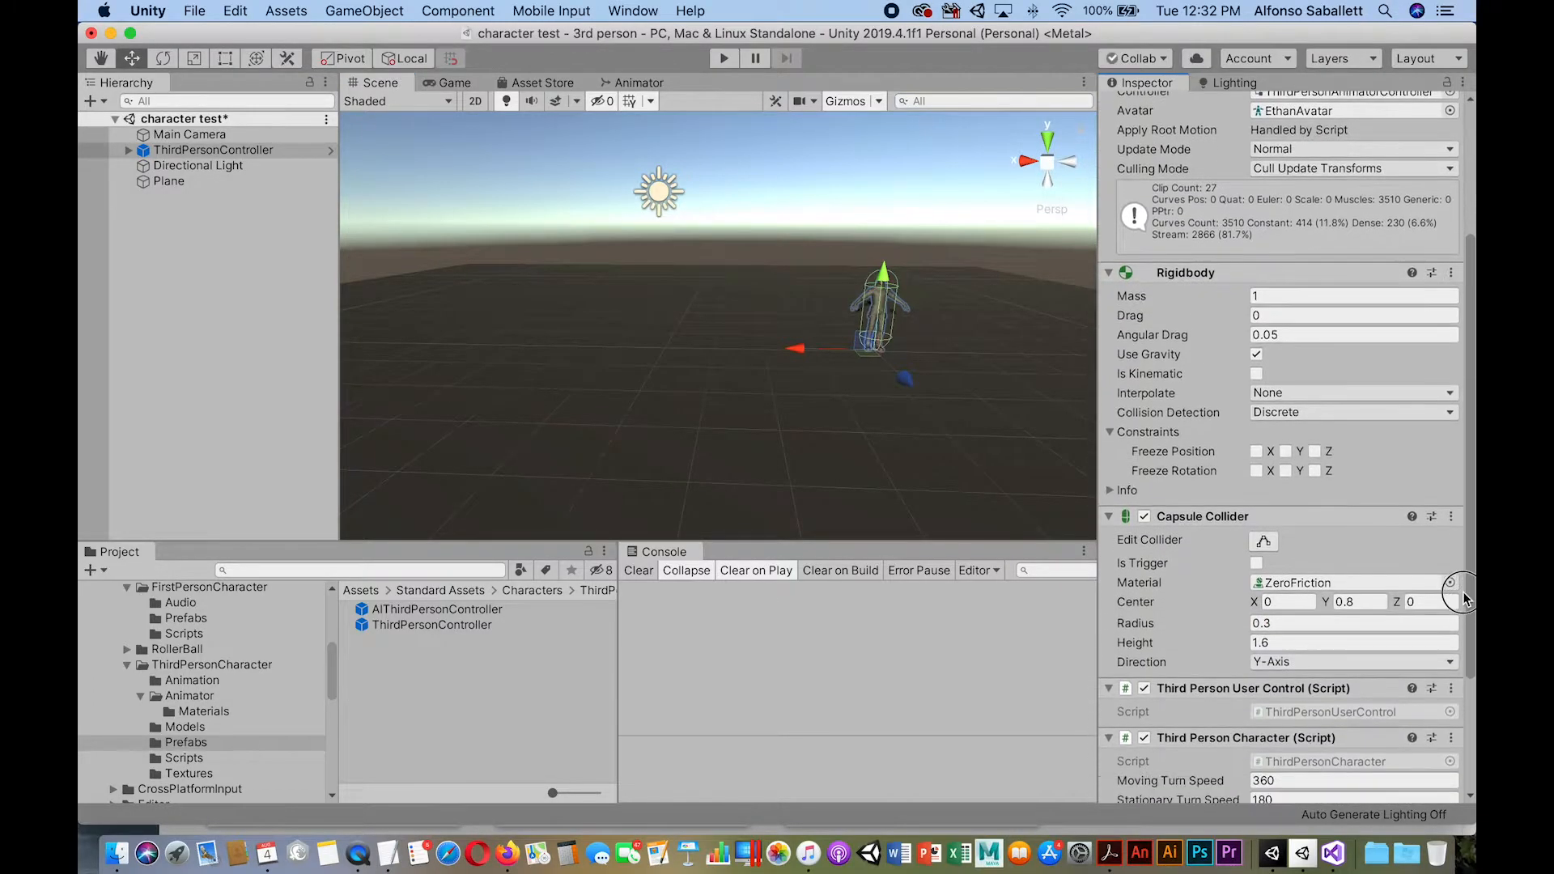
pyautogui.scroll(-3, 1470, 597)
pyautogui.scroll(-3, 1465, 623)
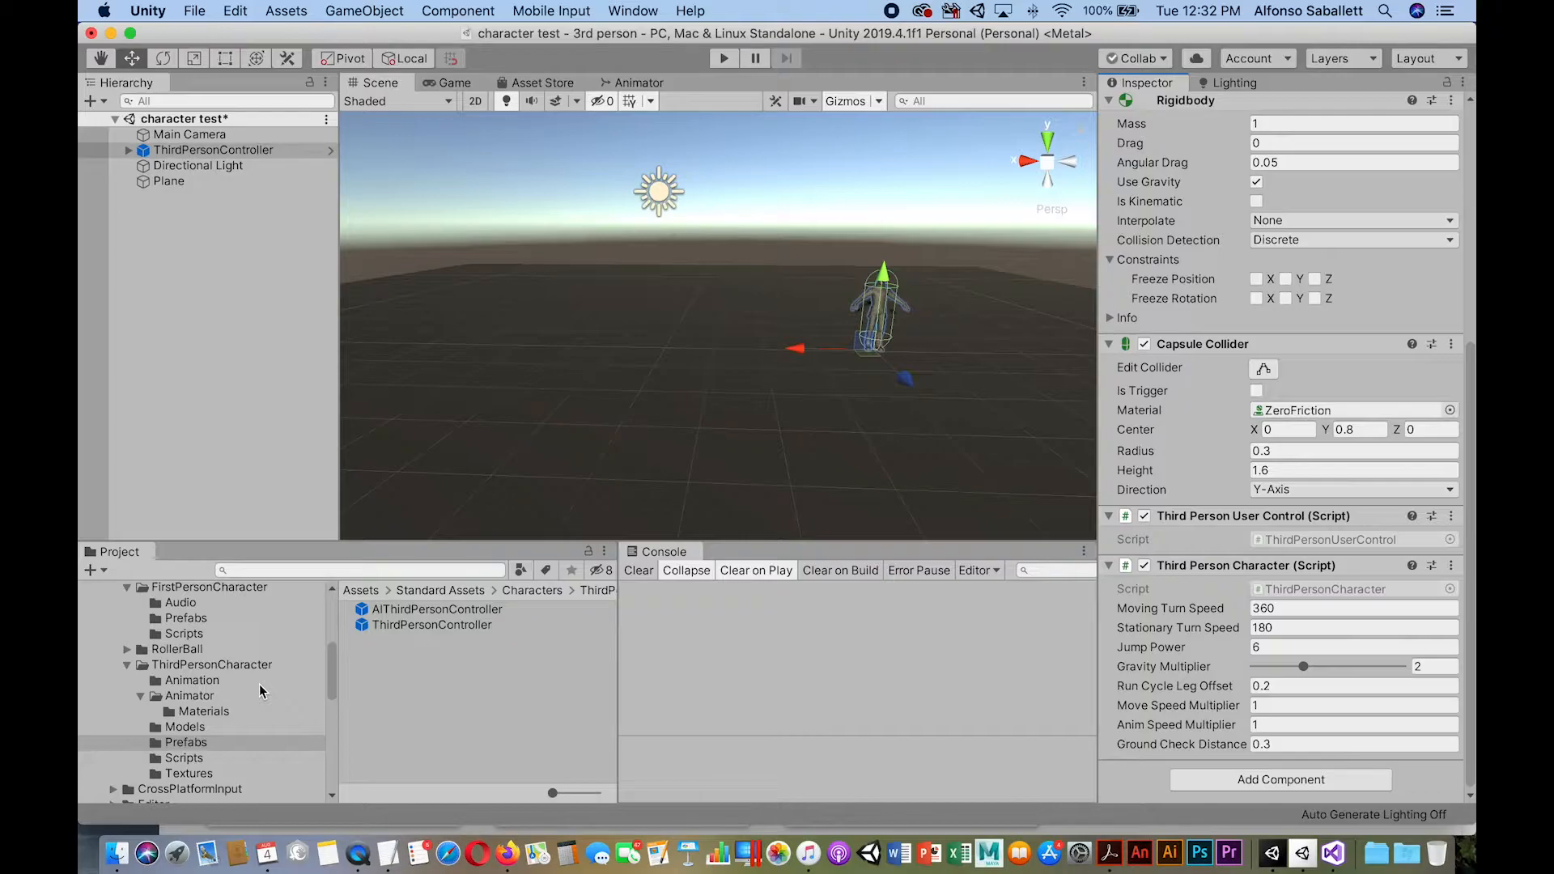
# Run the scene and test the character's movement forward, backward and to both sides.
pyautogui.press('super+p')
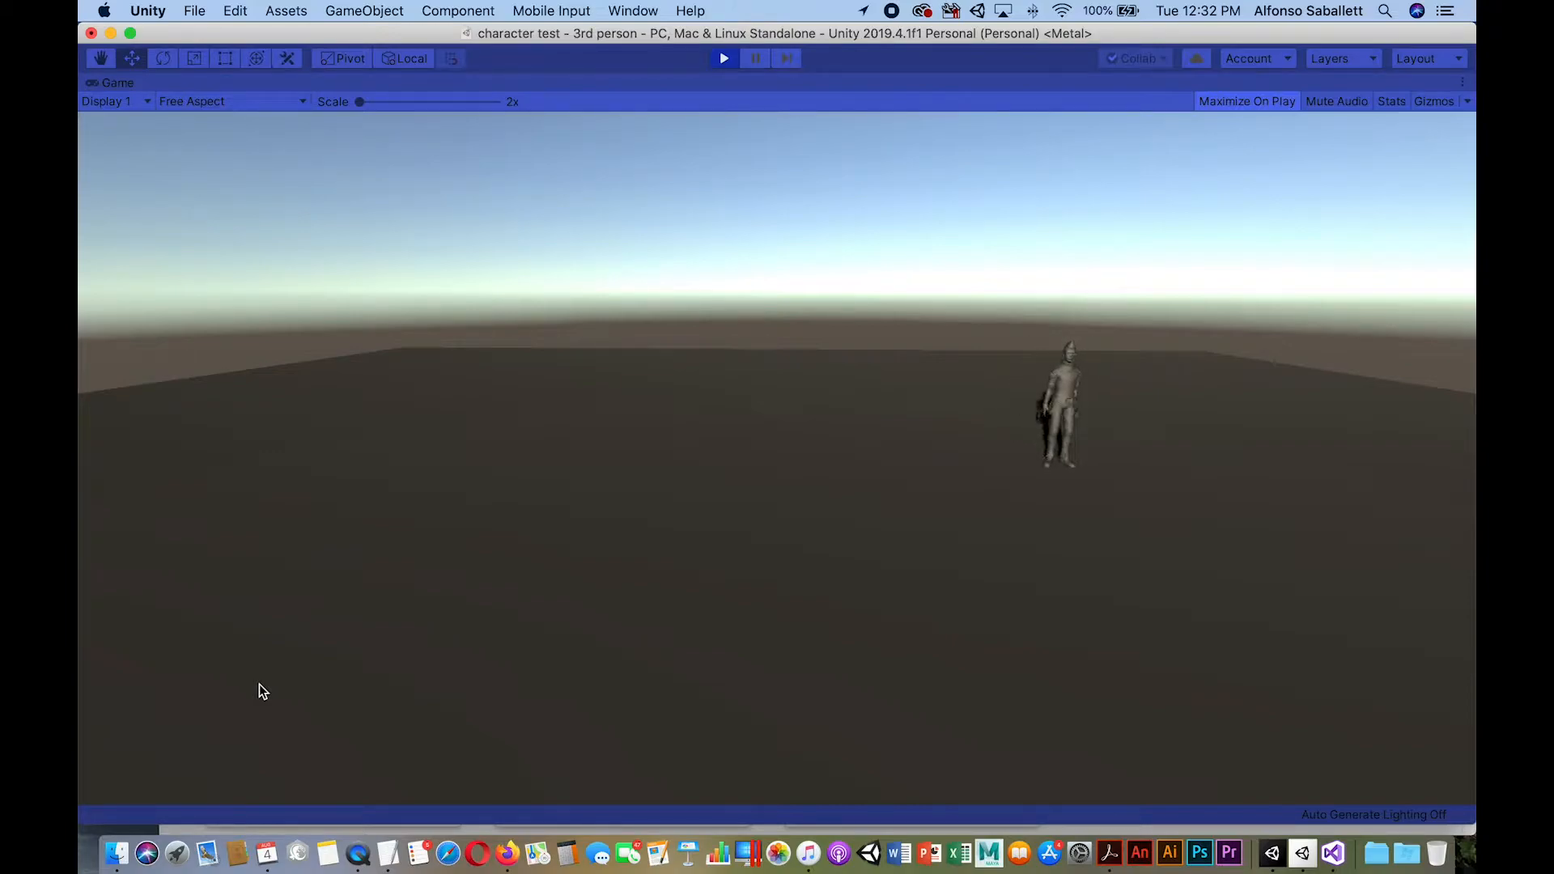
pyautogui.press('w')
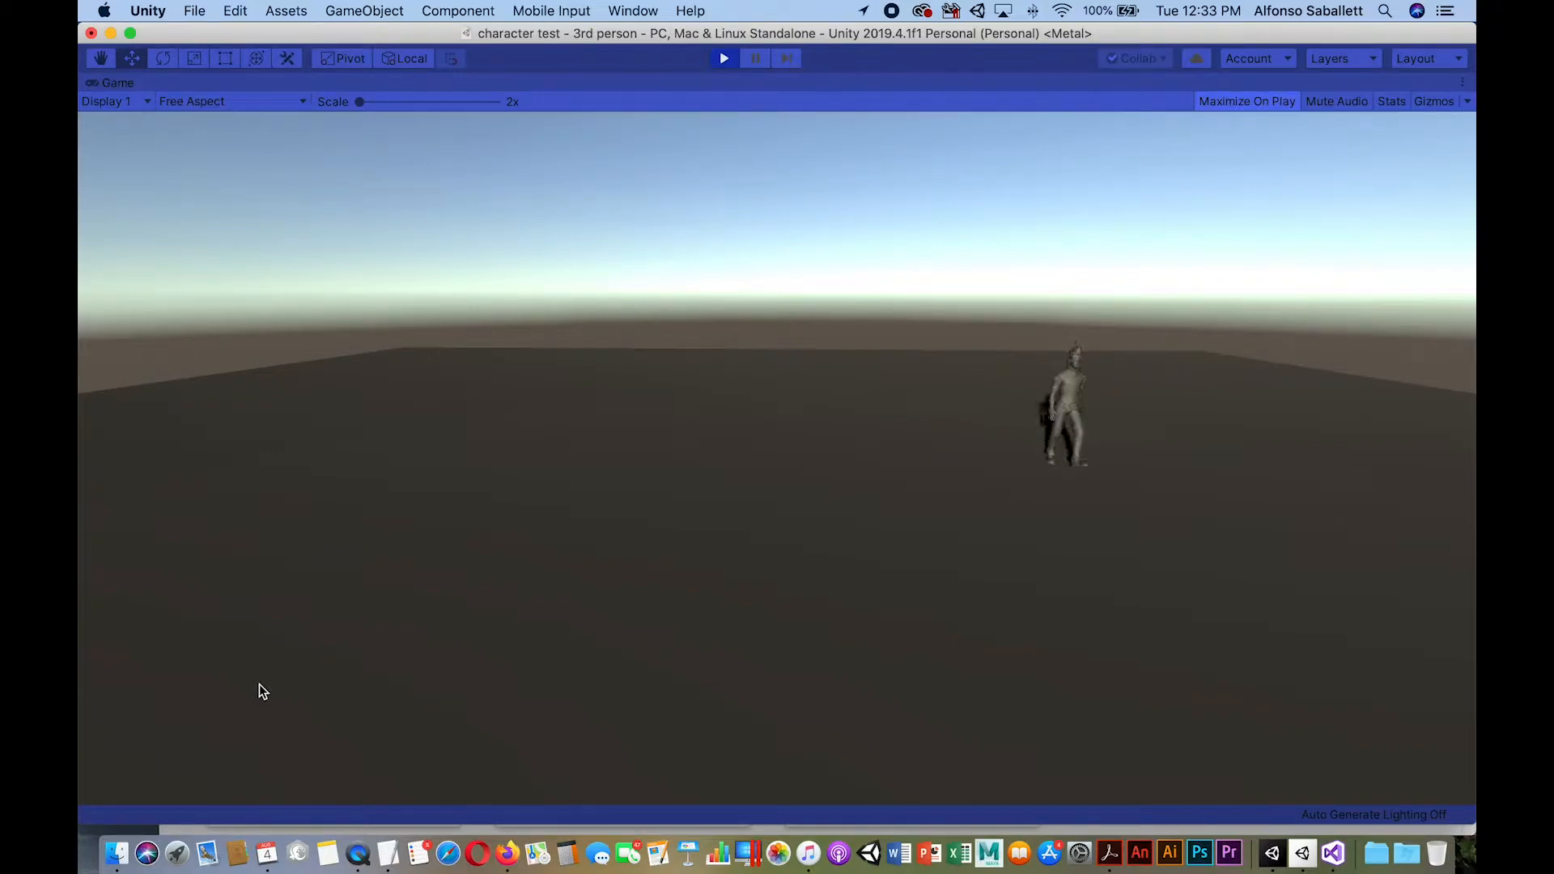
pyautogui.press('a')
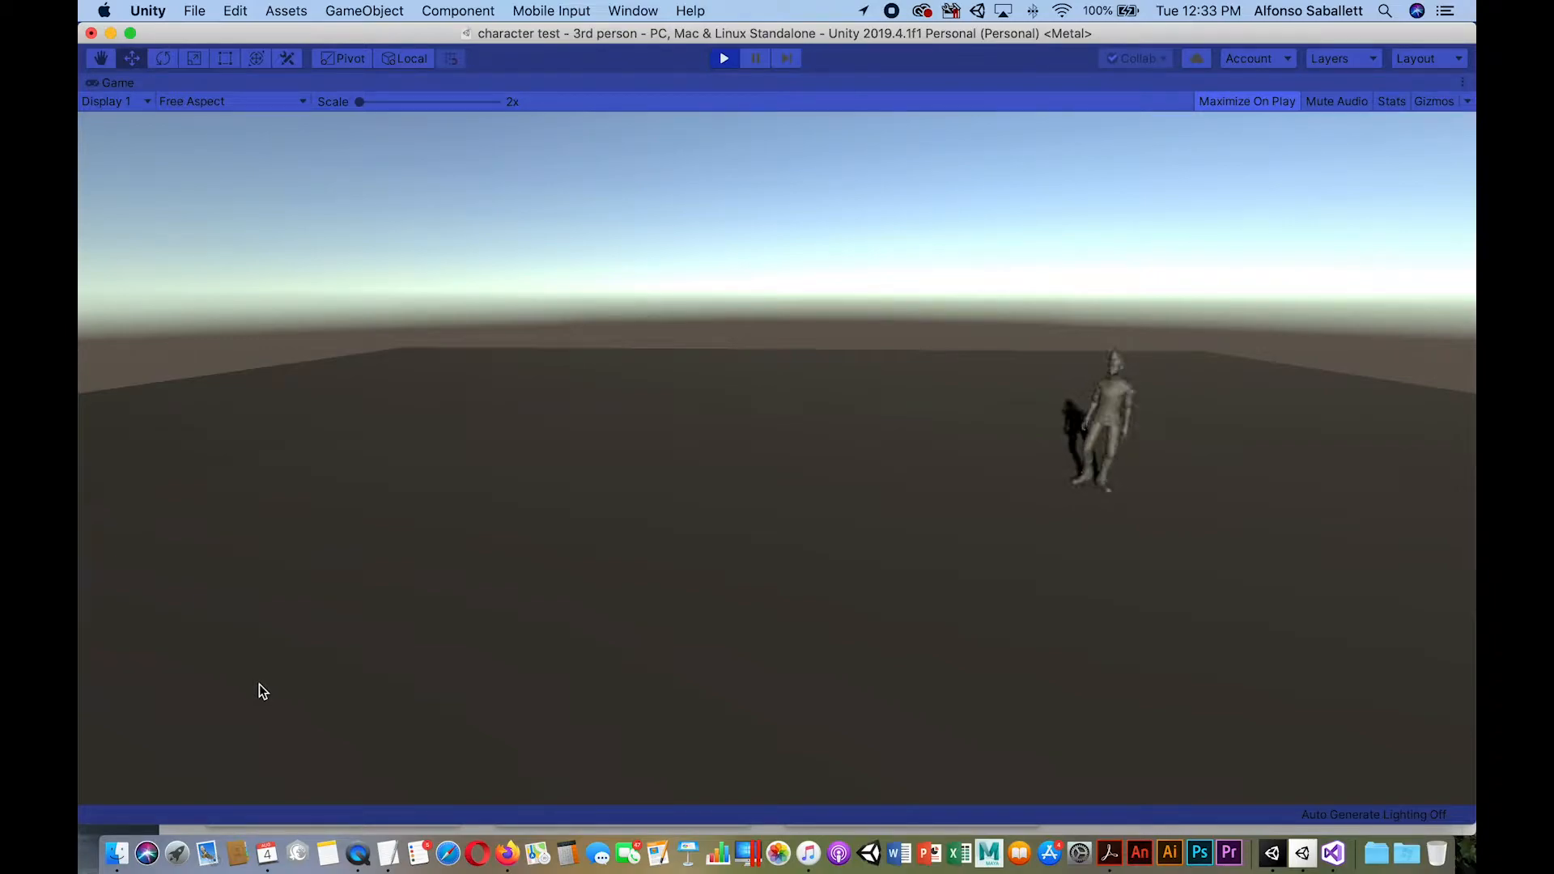
pyautogui.press('a')
pyautogui.press('s')
pyautogui.press('d')
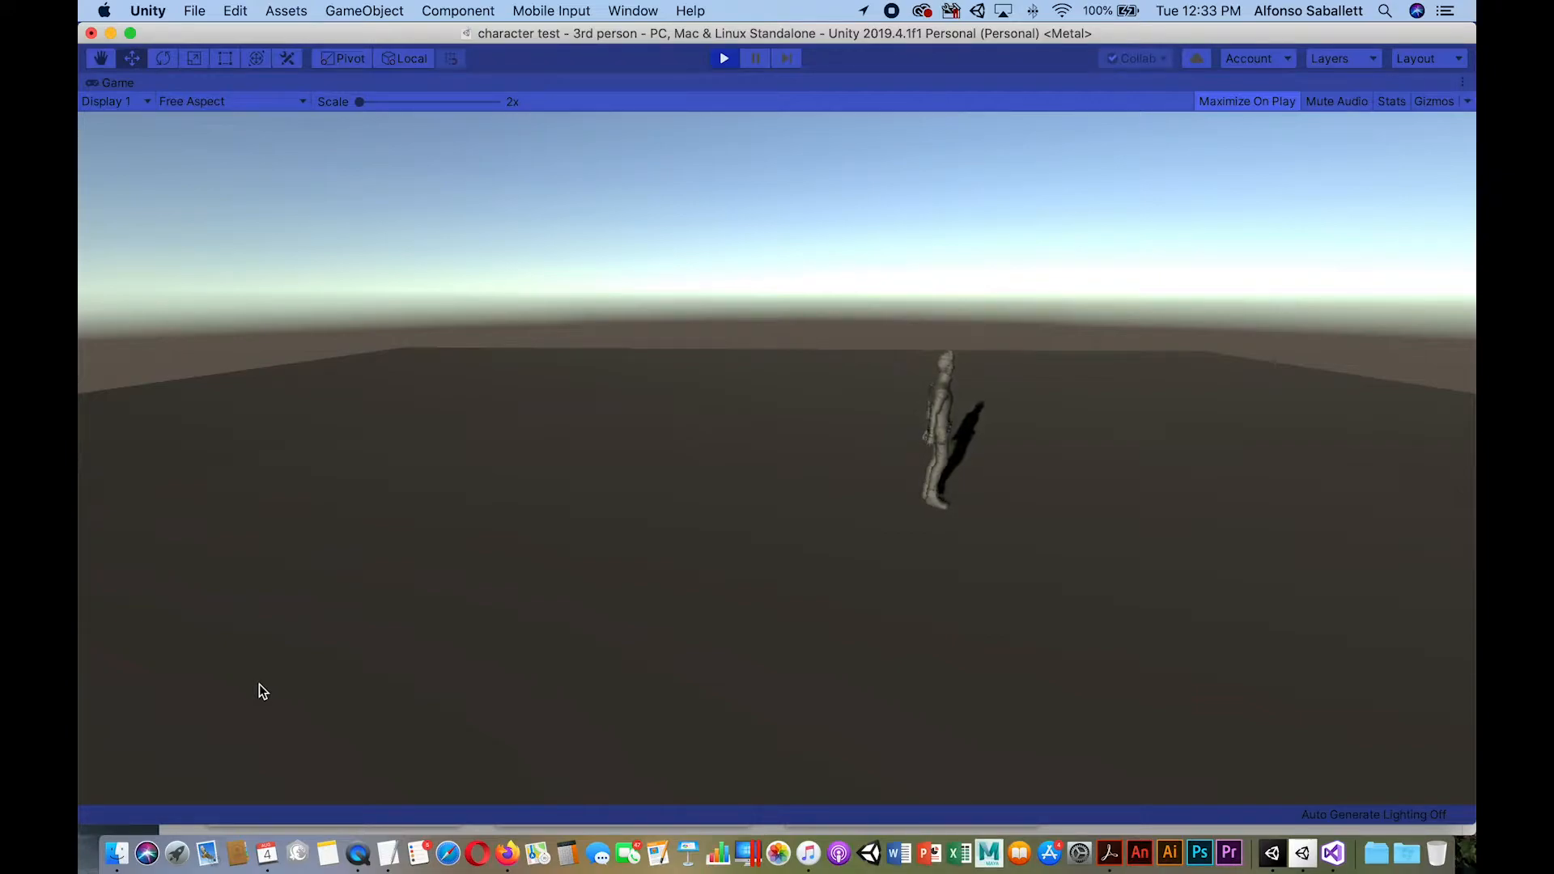
pyautogui.press('w')
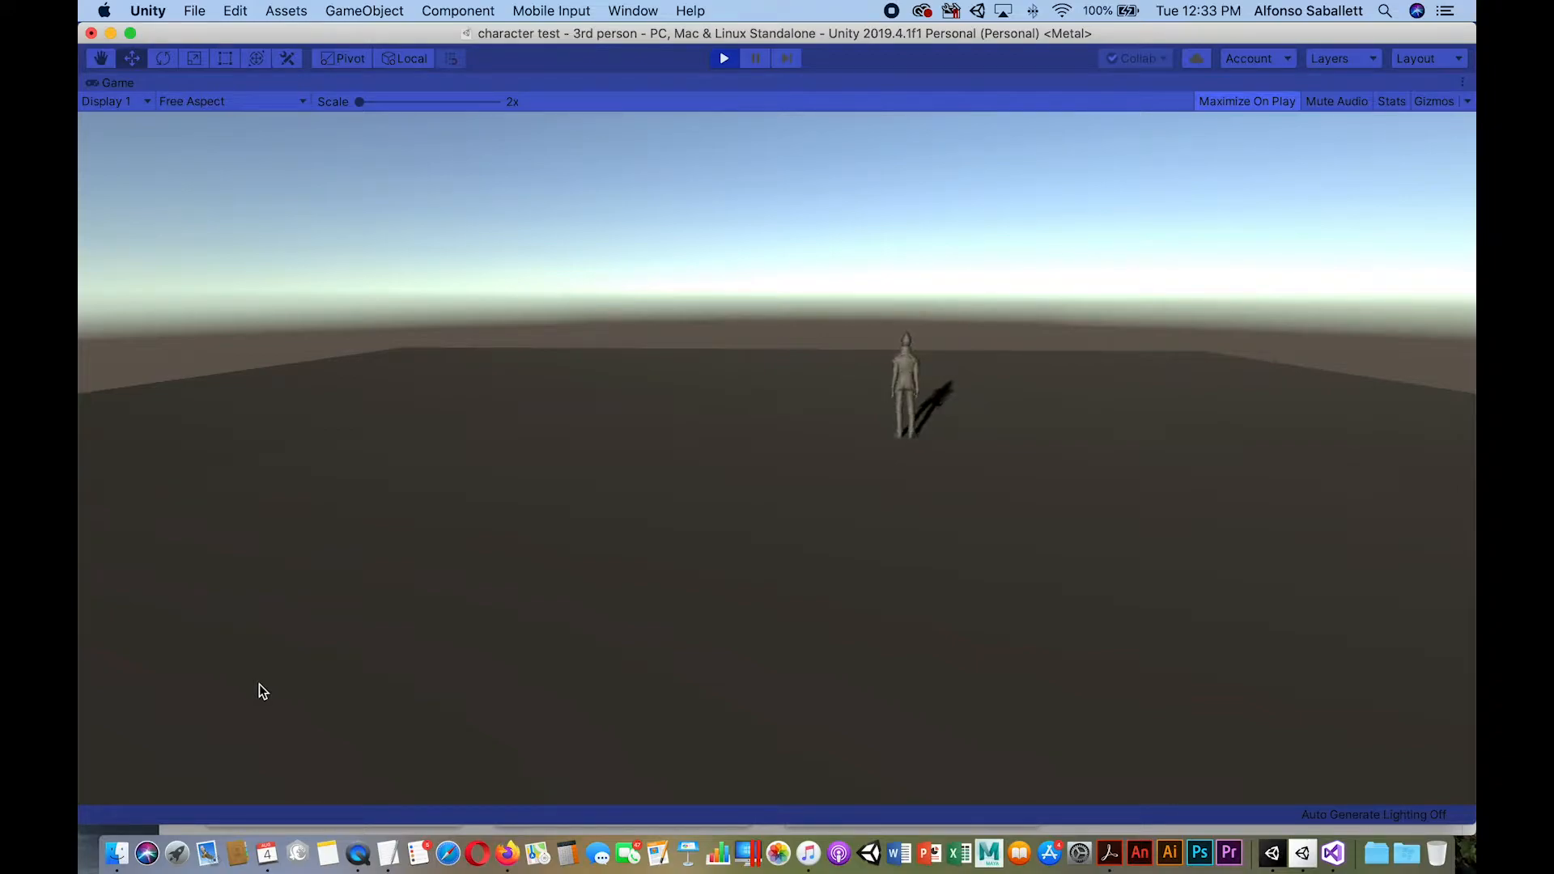
pyautogui.press('s')
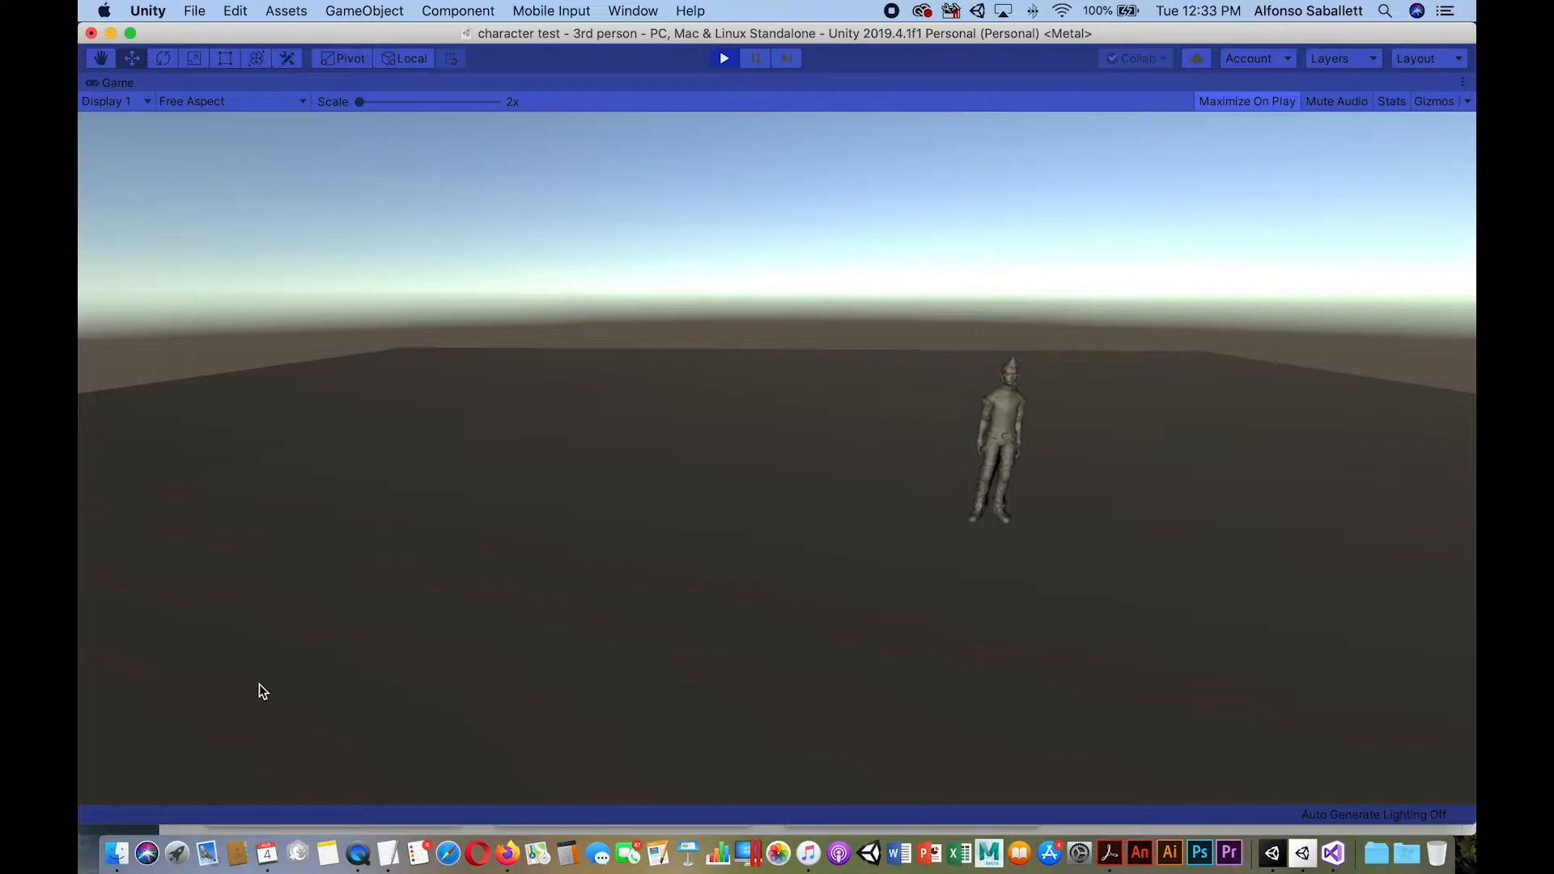
pyautogui.press('a')
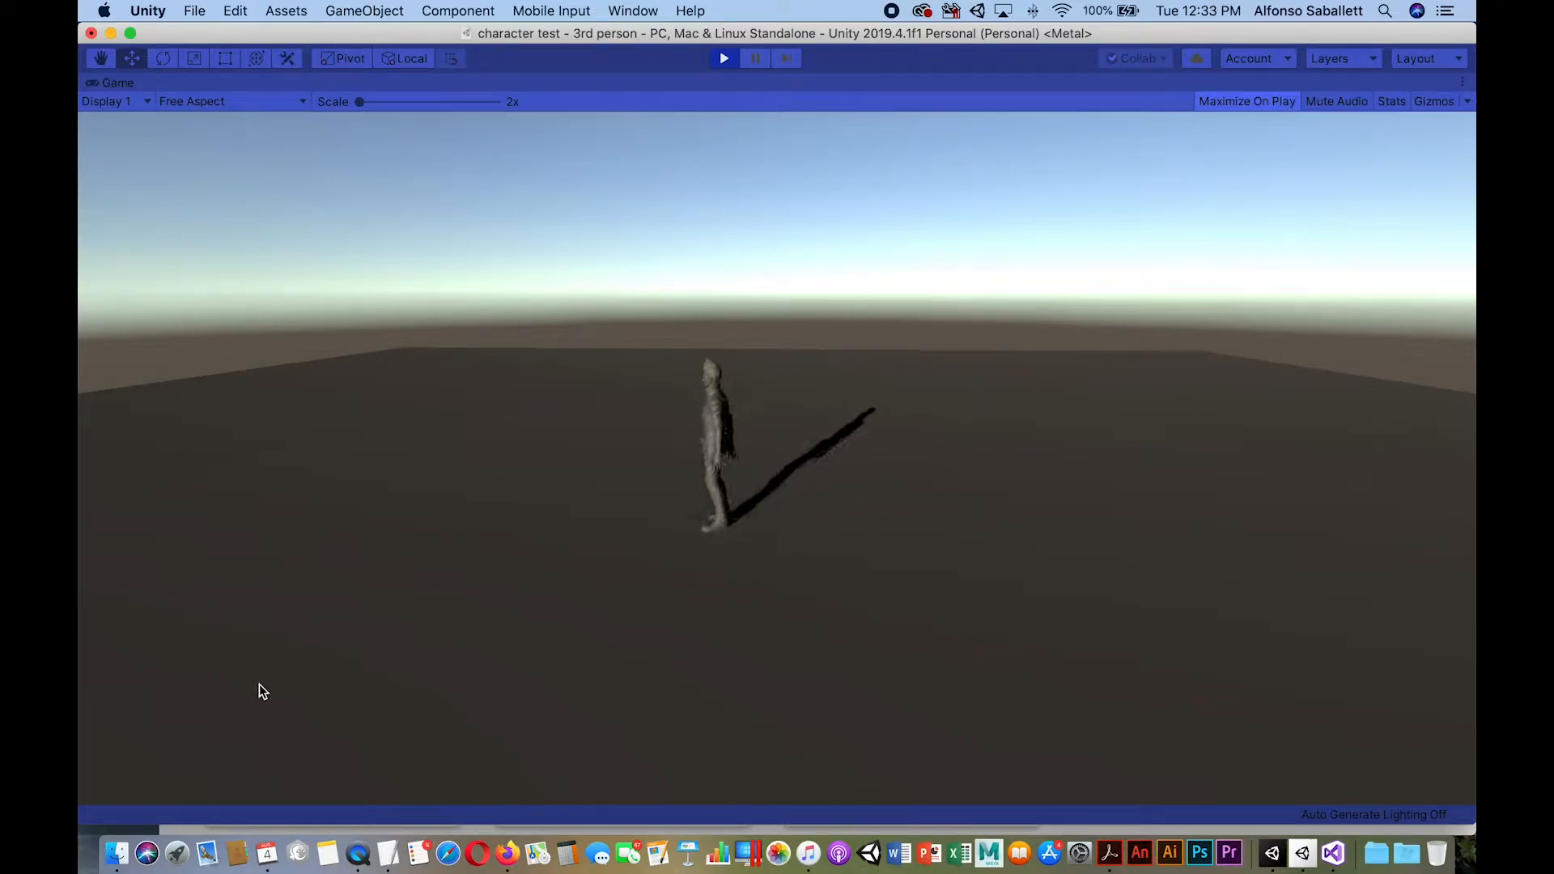
pyautogui.press('d')
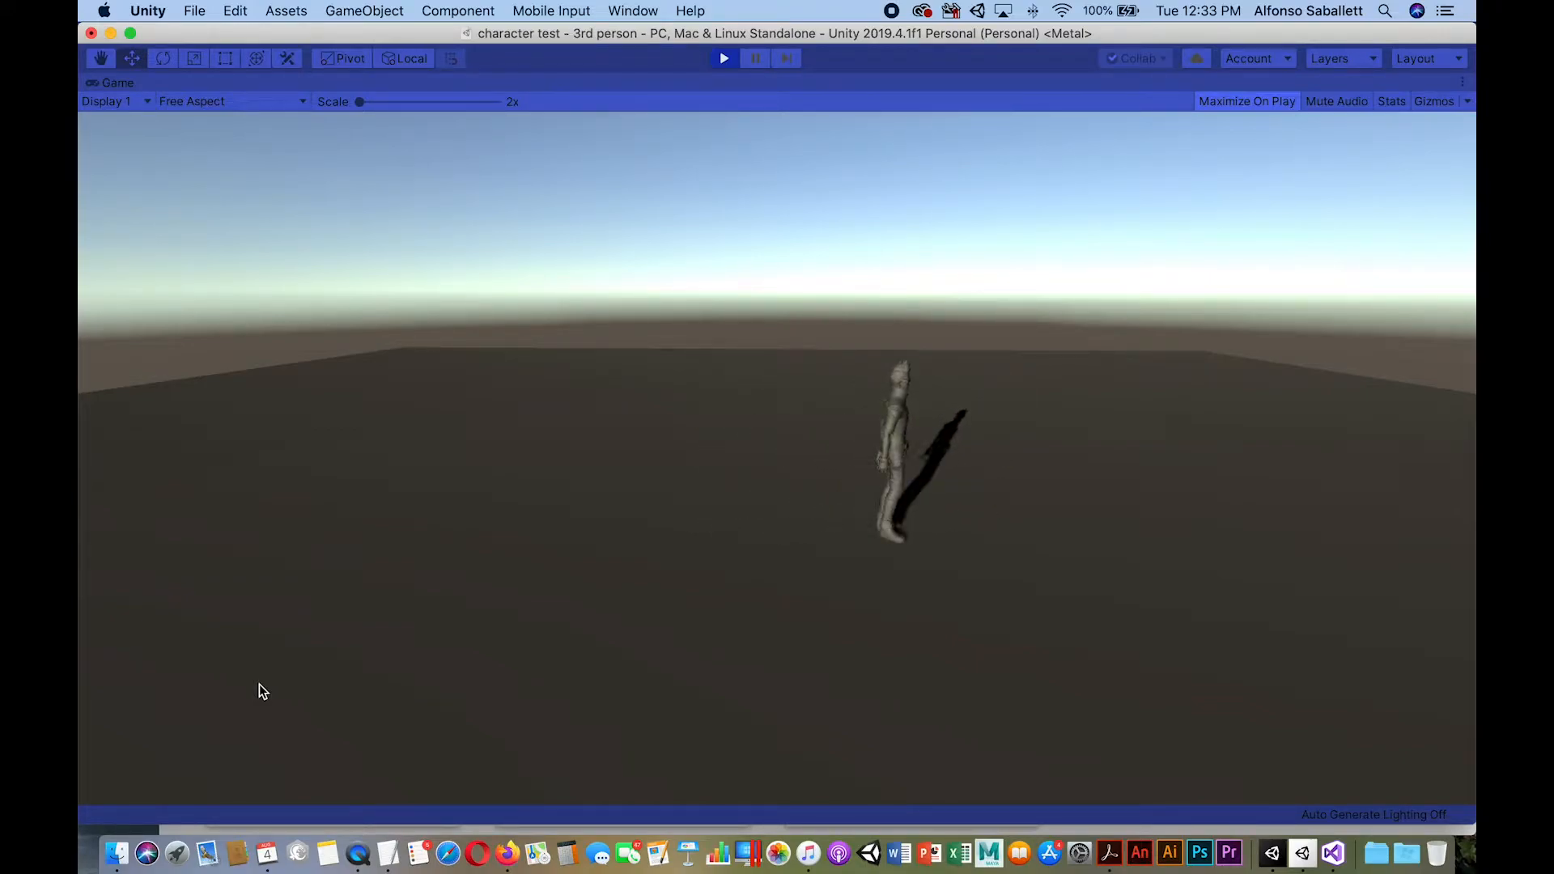
# Test the character's jump and its crouched movement in all directions, and stop the running scene.
pyautogui.press('space')
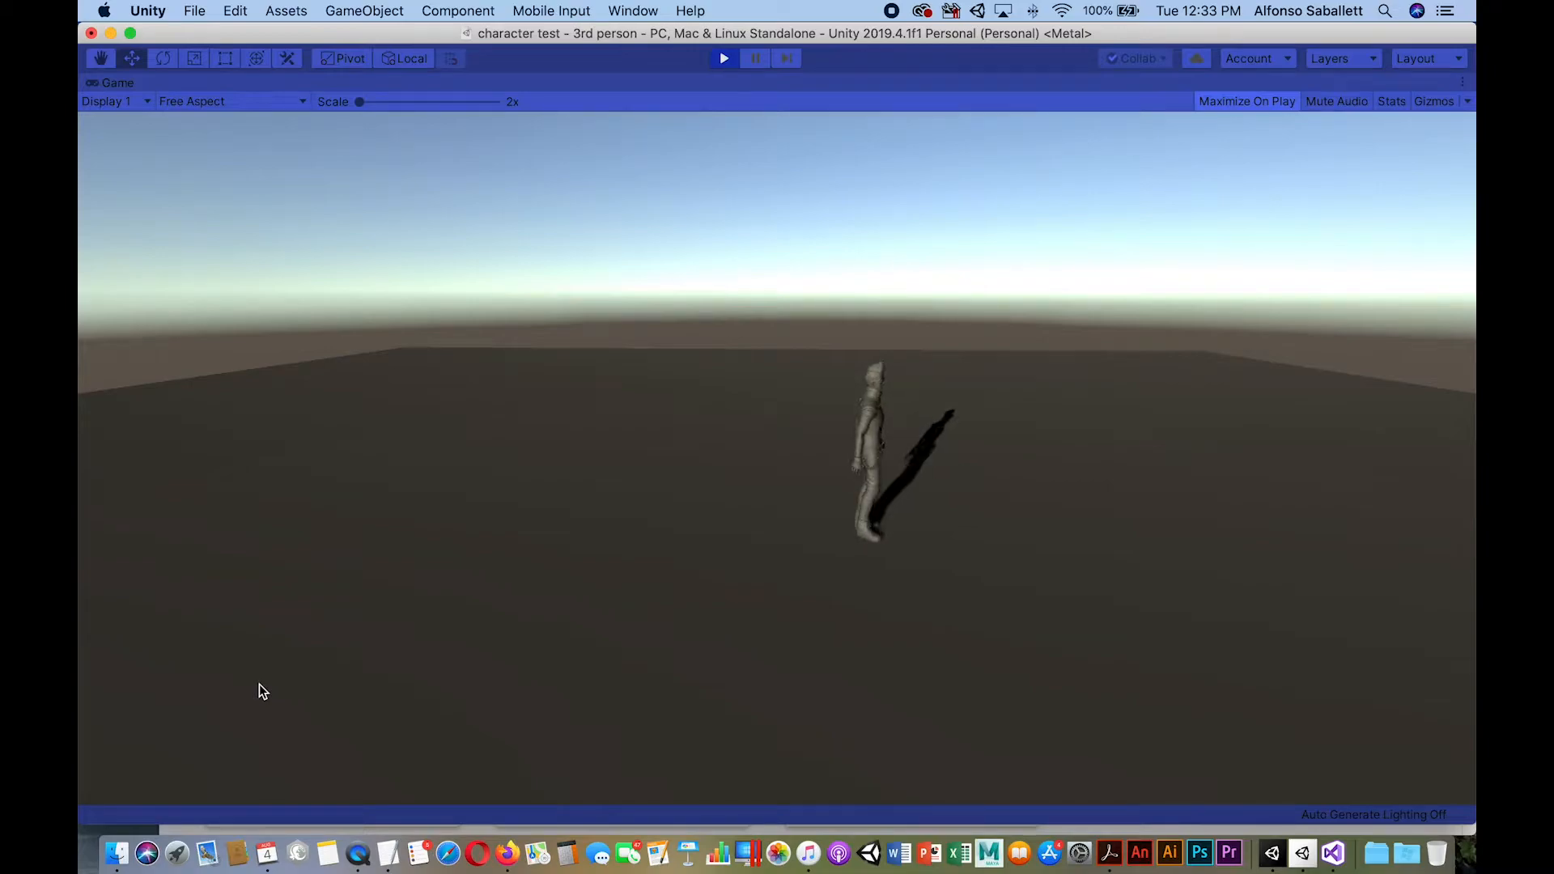
pyautogui.hotkey('ctrl', 'c')
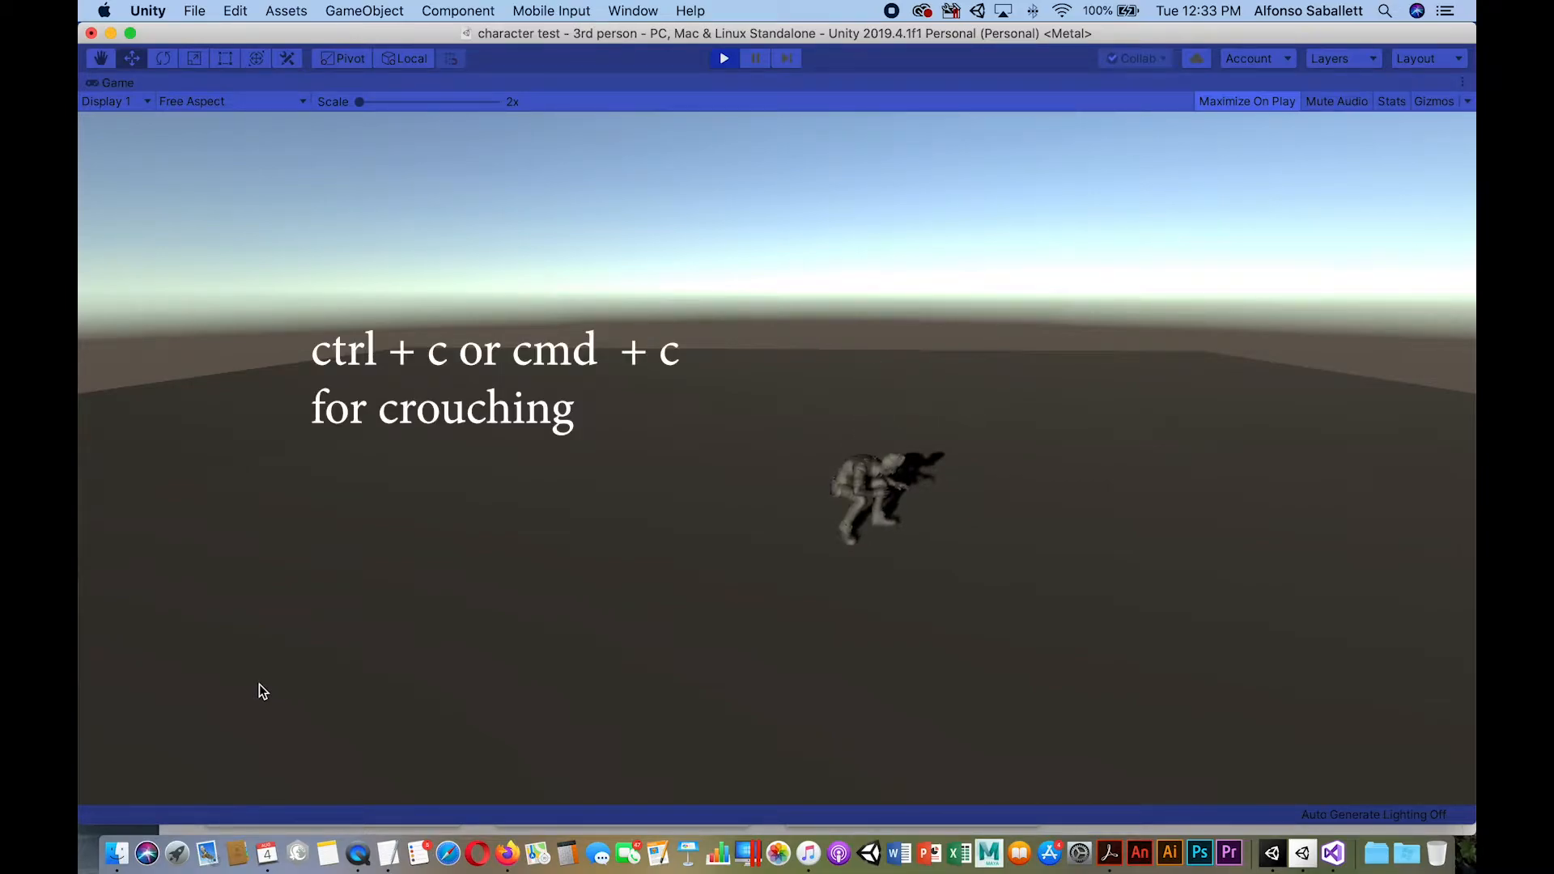
pyautogui.press('w')
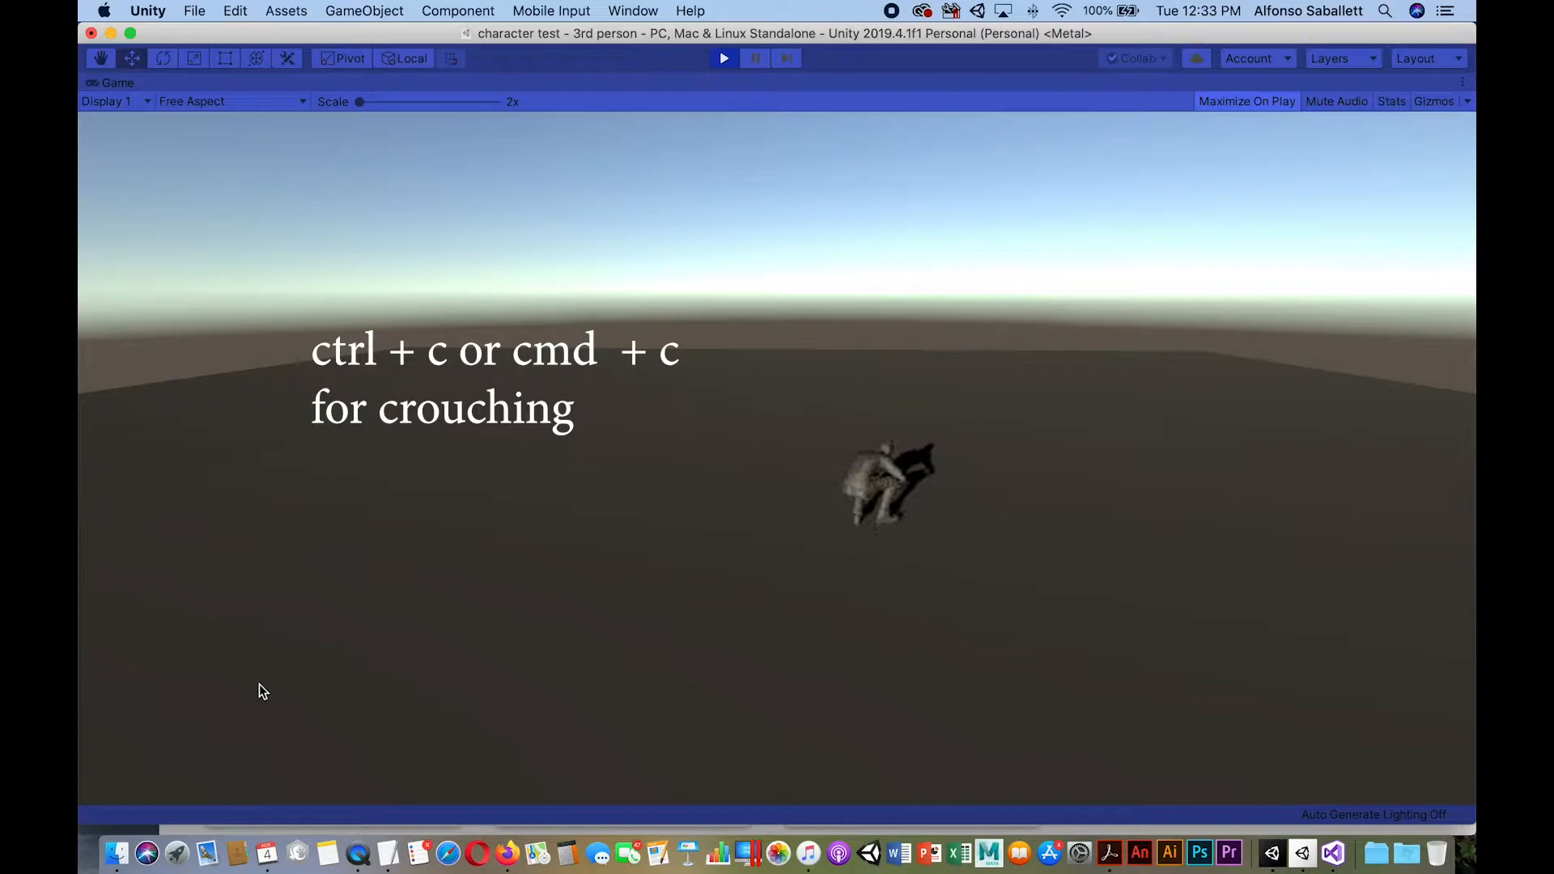
pyautogui.press('s')
pyautogui.press('a')
pyautogui.press('d')
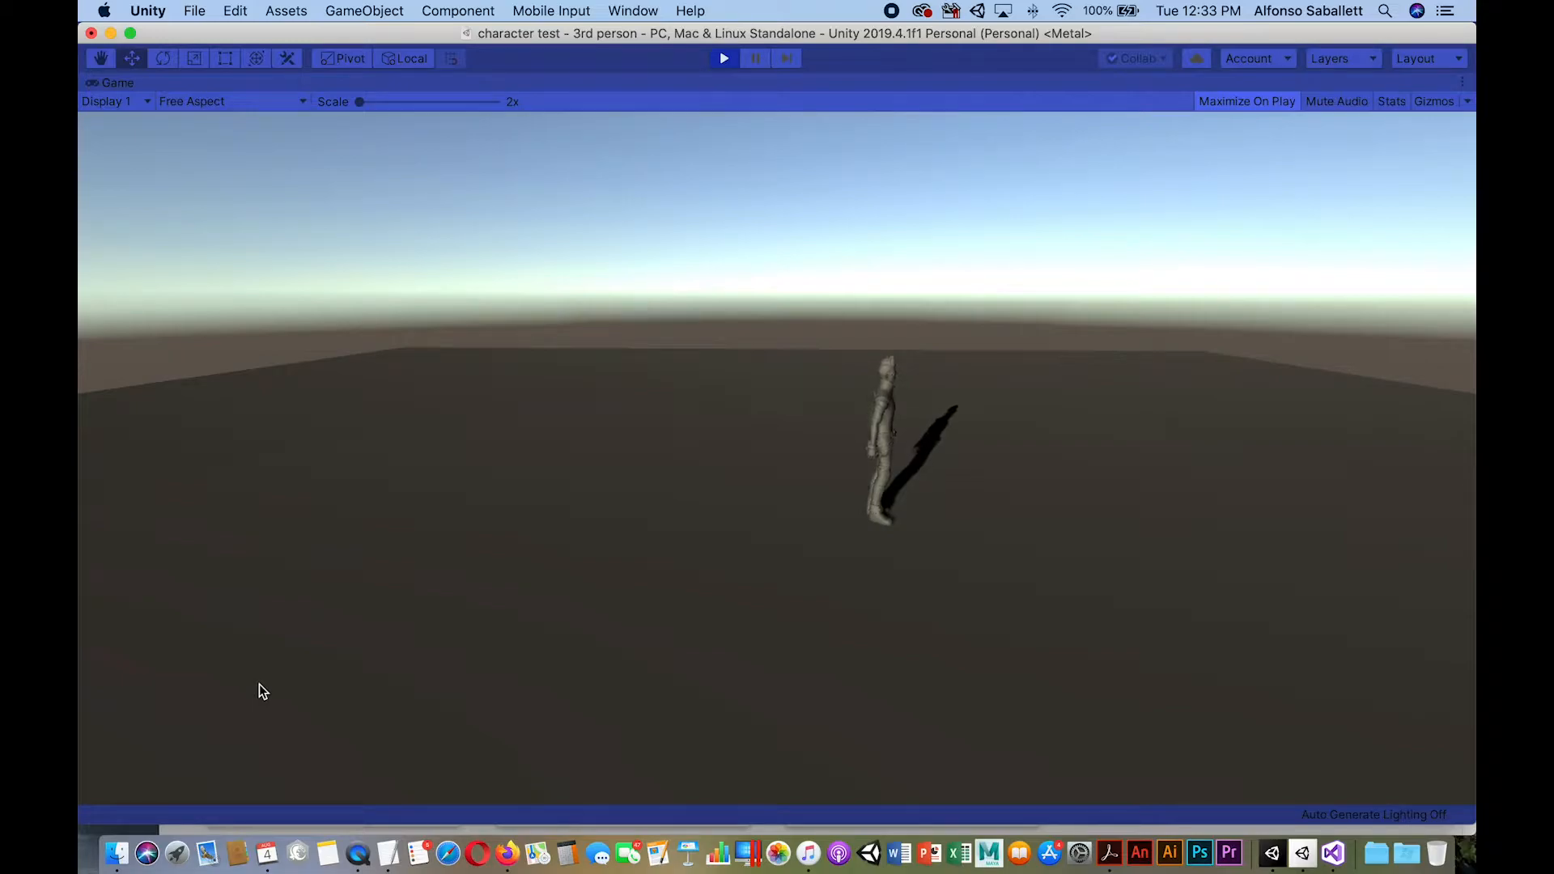
pyautogui.press('super+p')
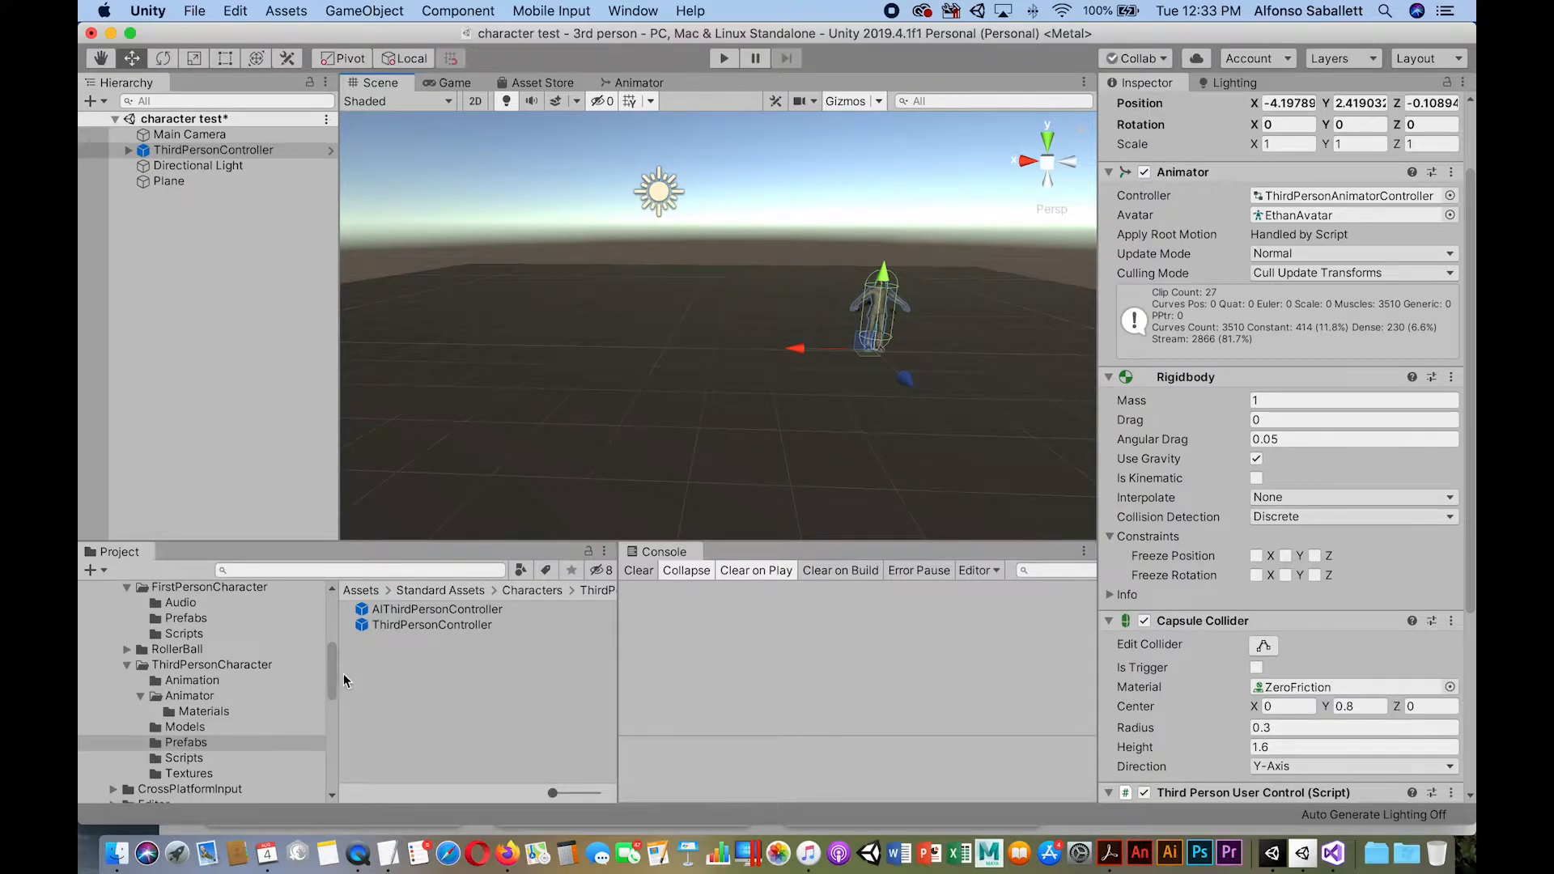
# Look through the project's asset folders, including the imported character packs and the unity-chan! model folders.
pyautogui.scroll(5, 227, 675)
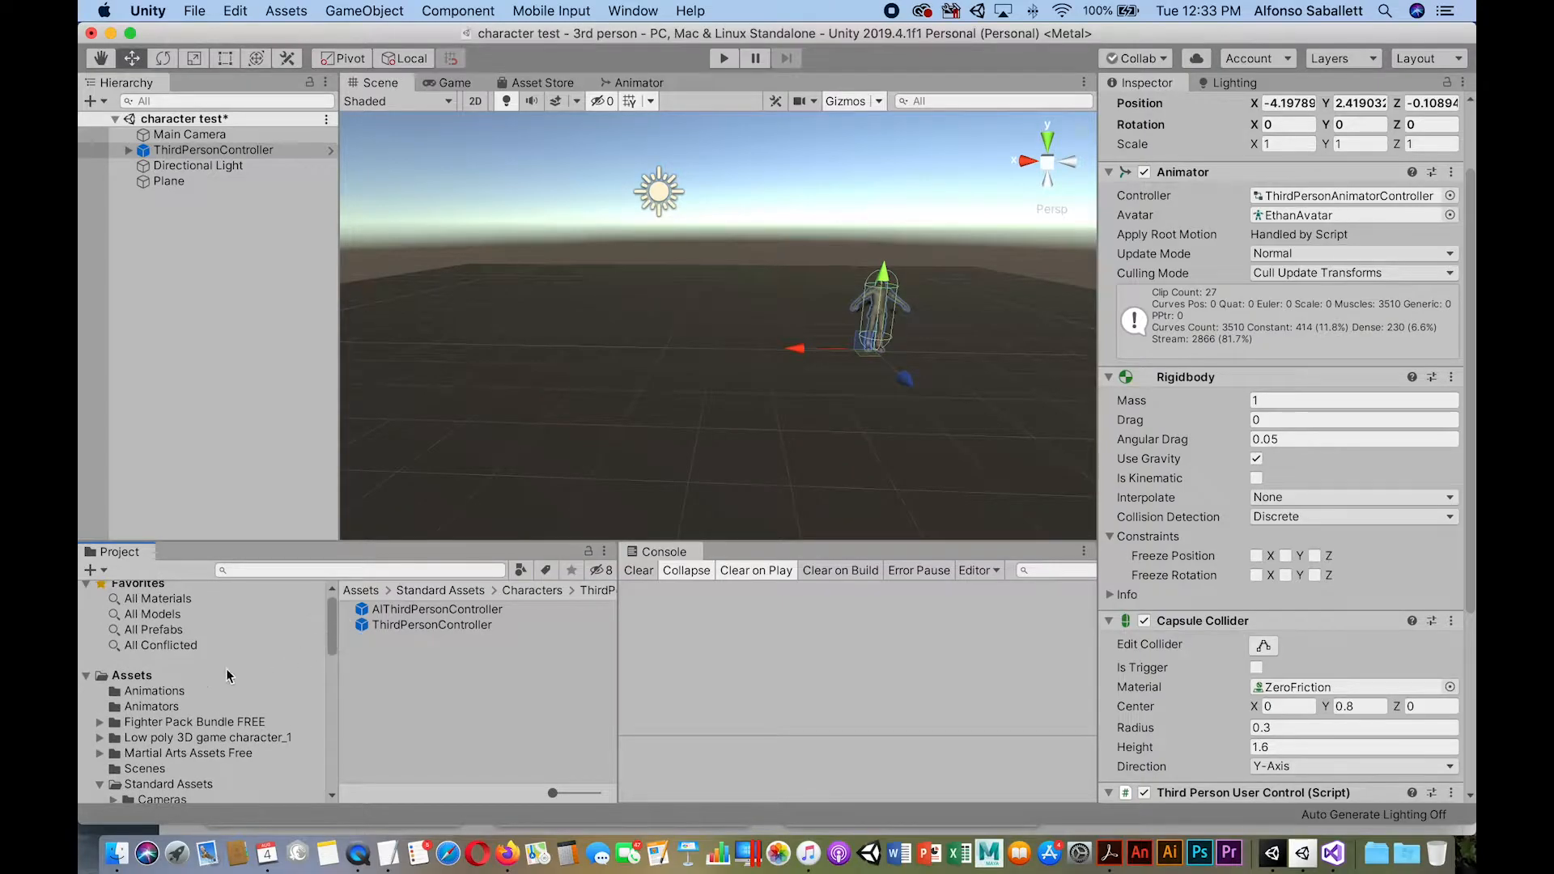
pyautogui.scroll(-4, 224, 672)
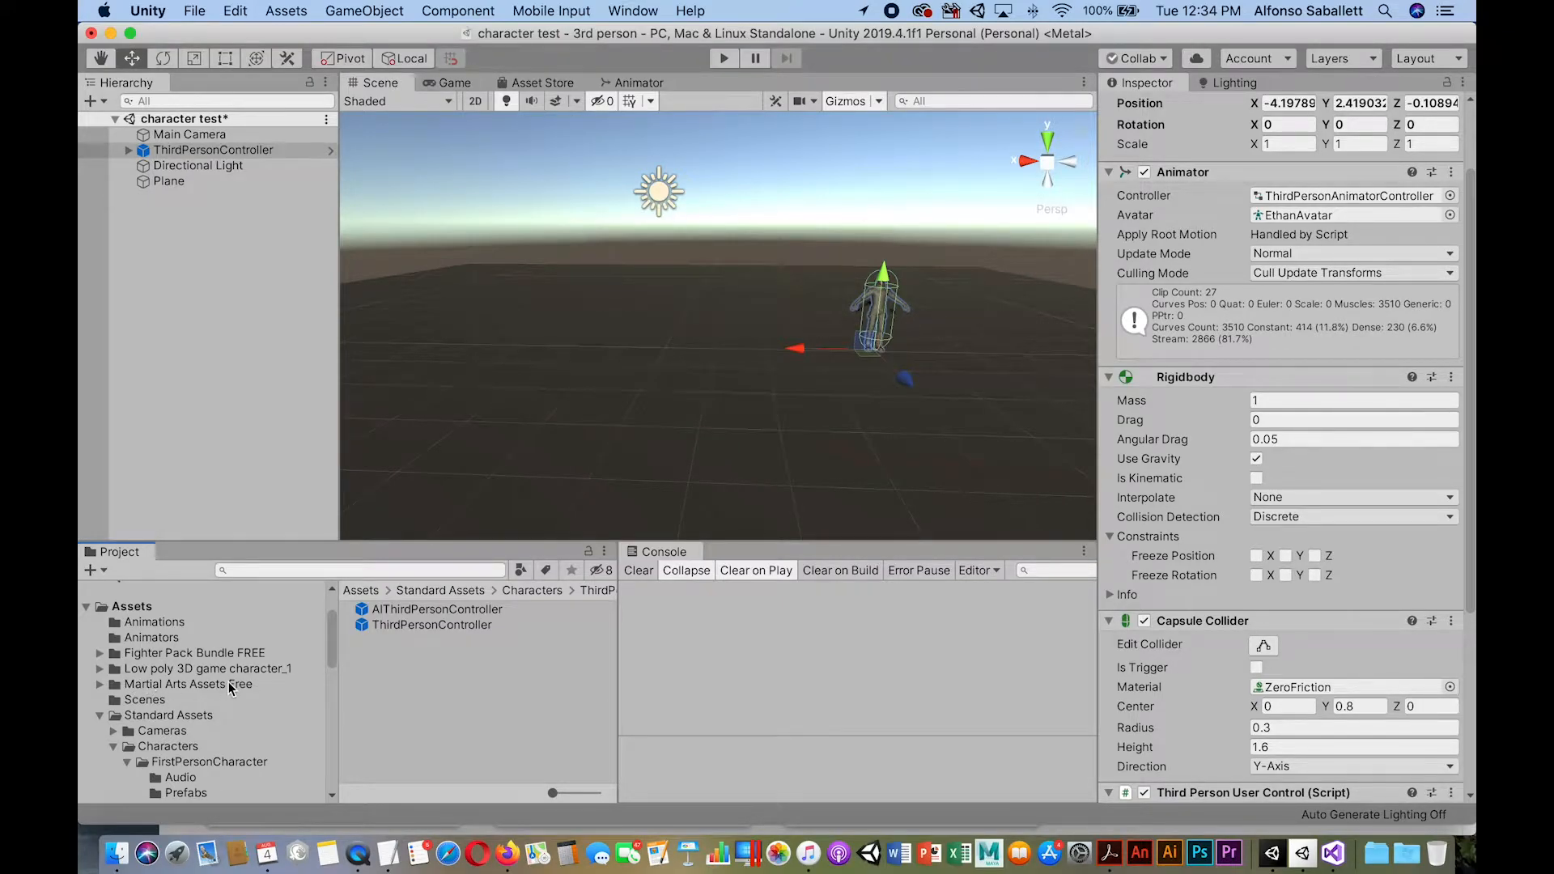
pyautogui.moveTo(327, 642); pyautogui.dragTo(335, 732)
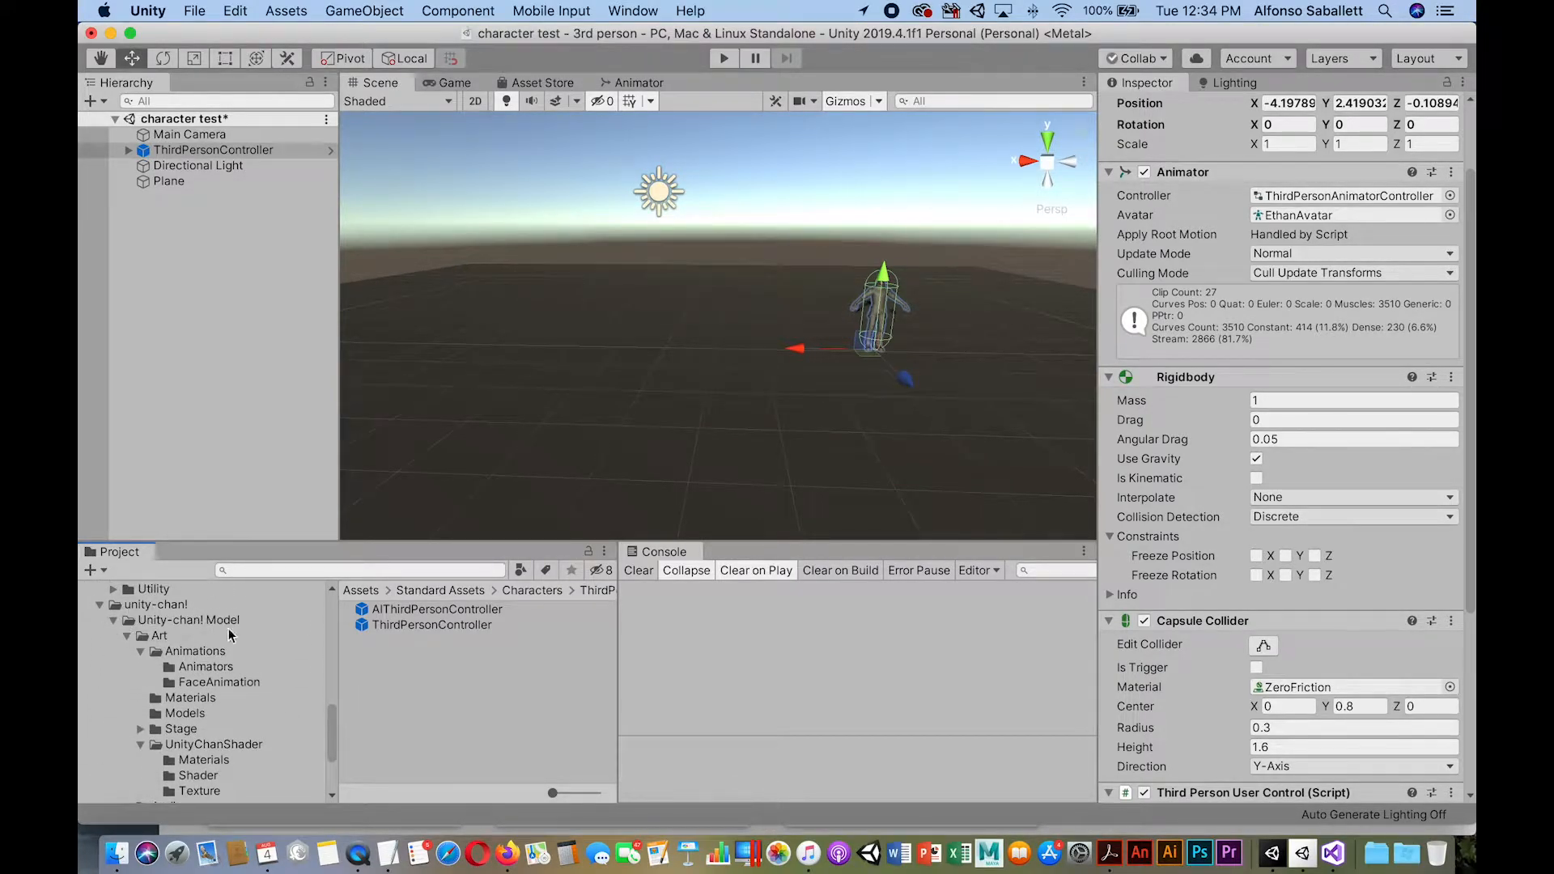
pyautogui.moveTo(332, 739); pyautogui.dragTo(334, 631)
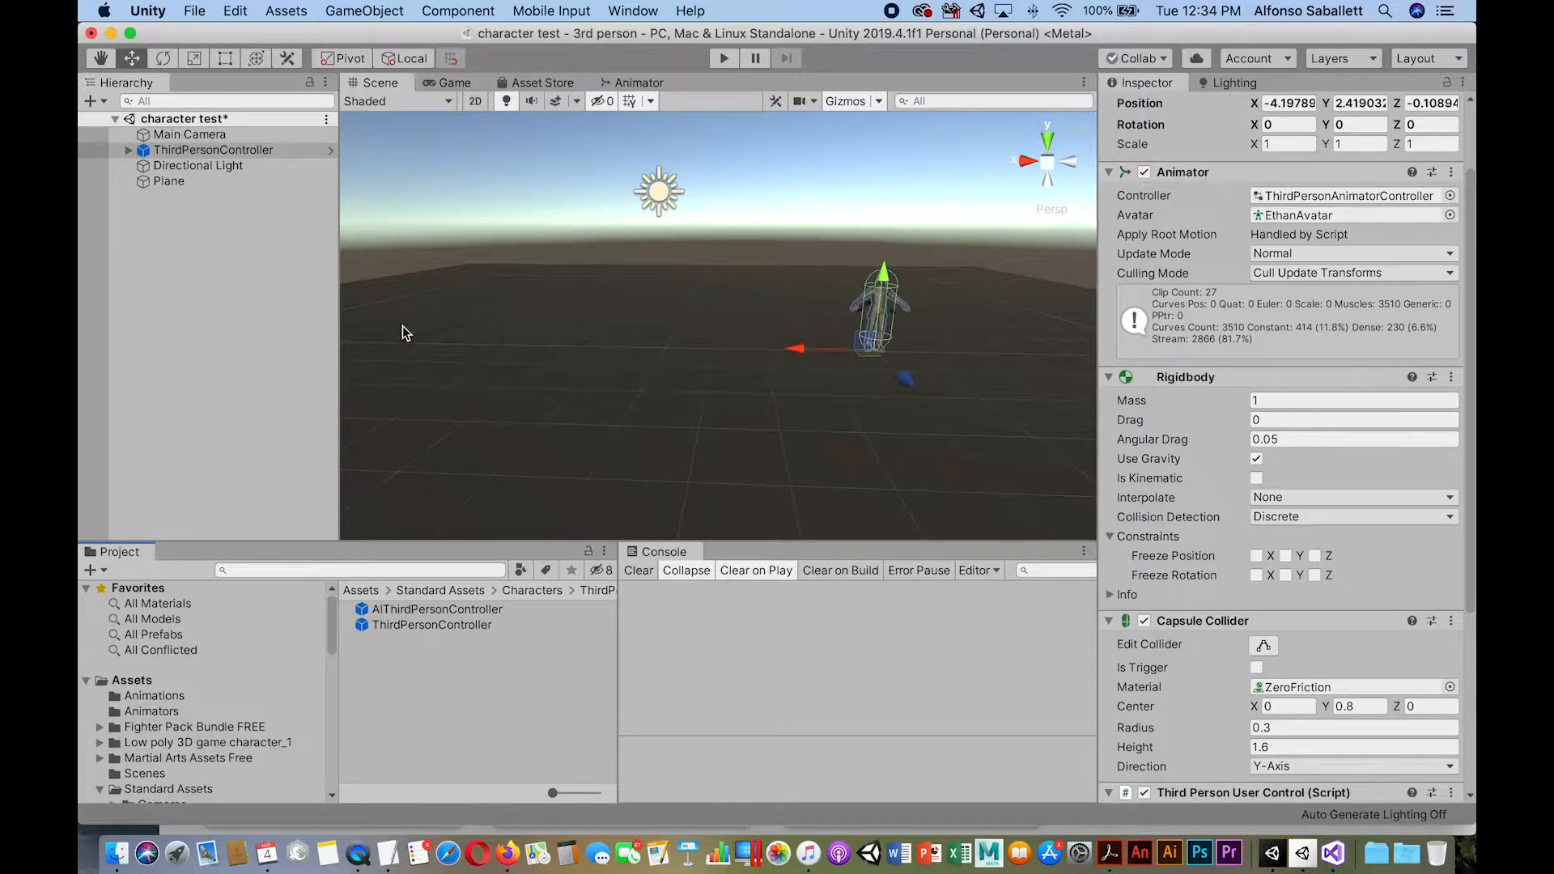
# Search the Asset Store for "Character models".
pyautogui.click(523, 82)
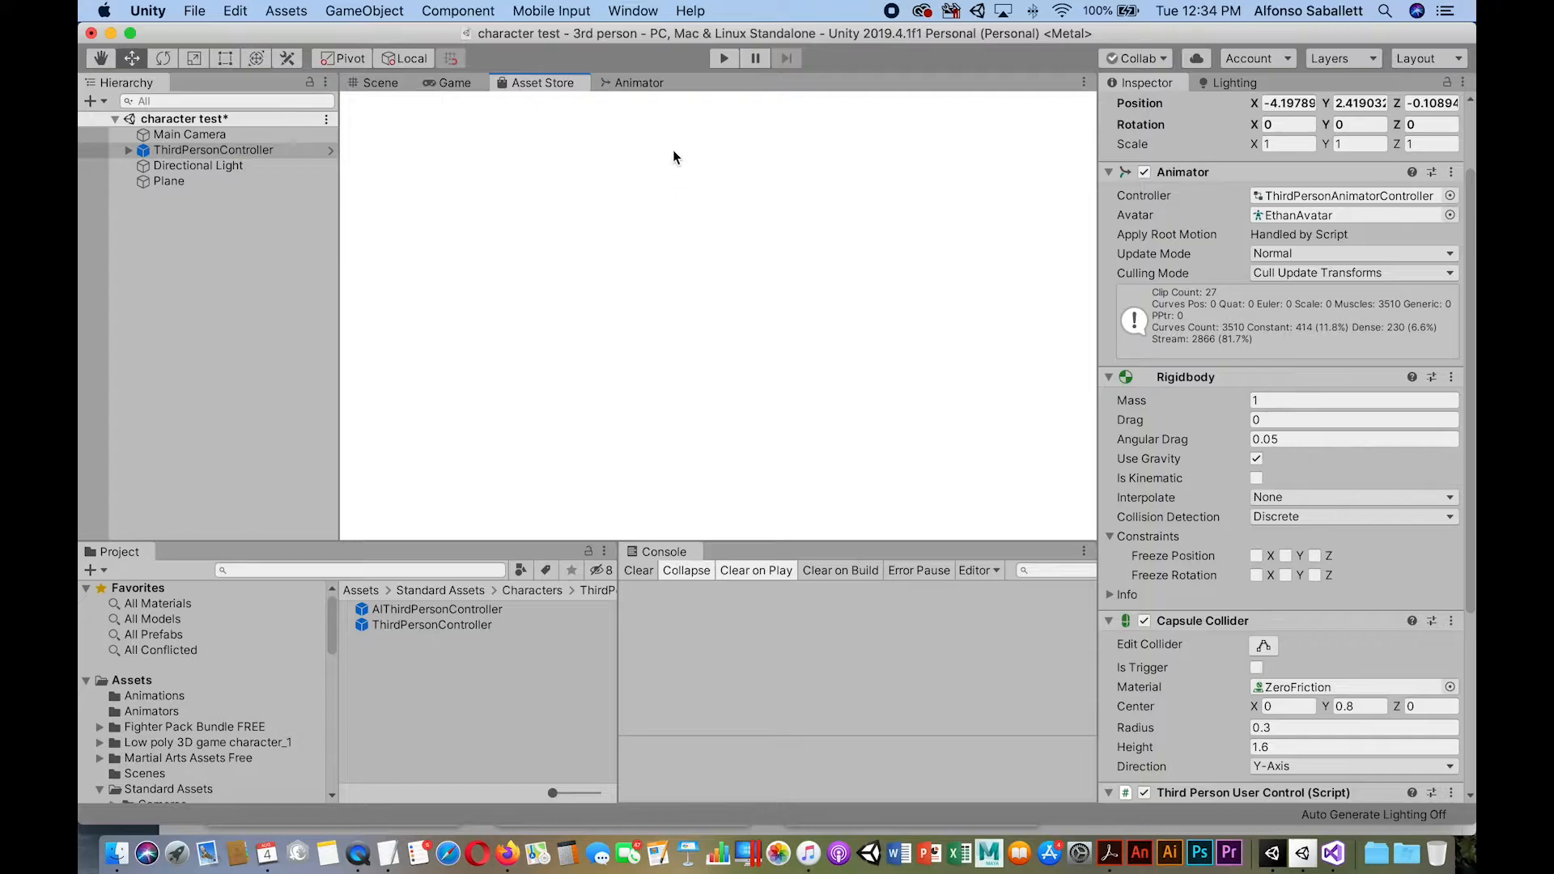
pyautogui.click(643, 191)
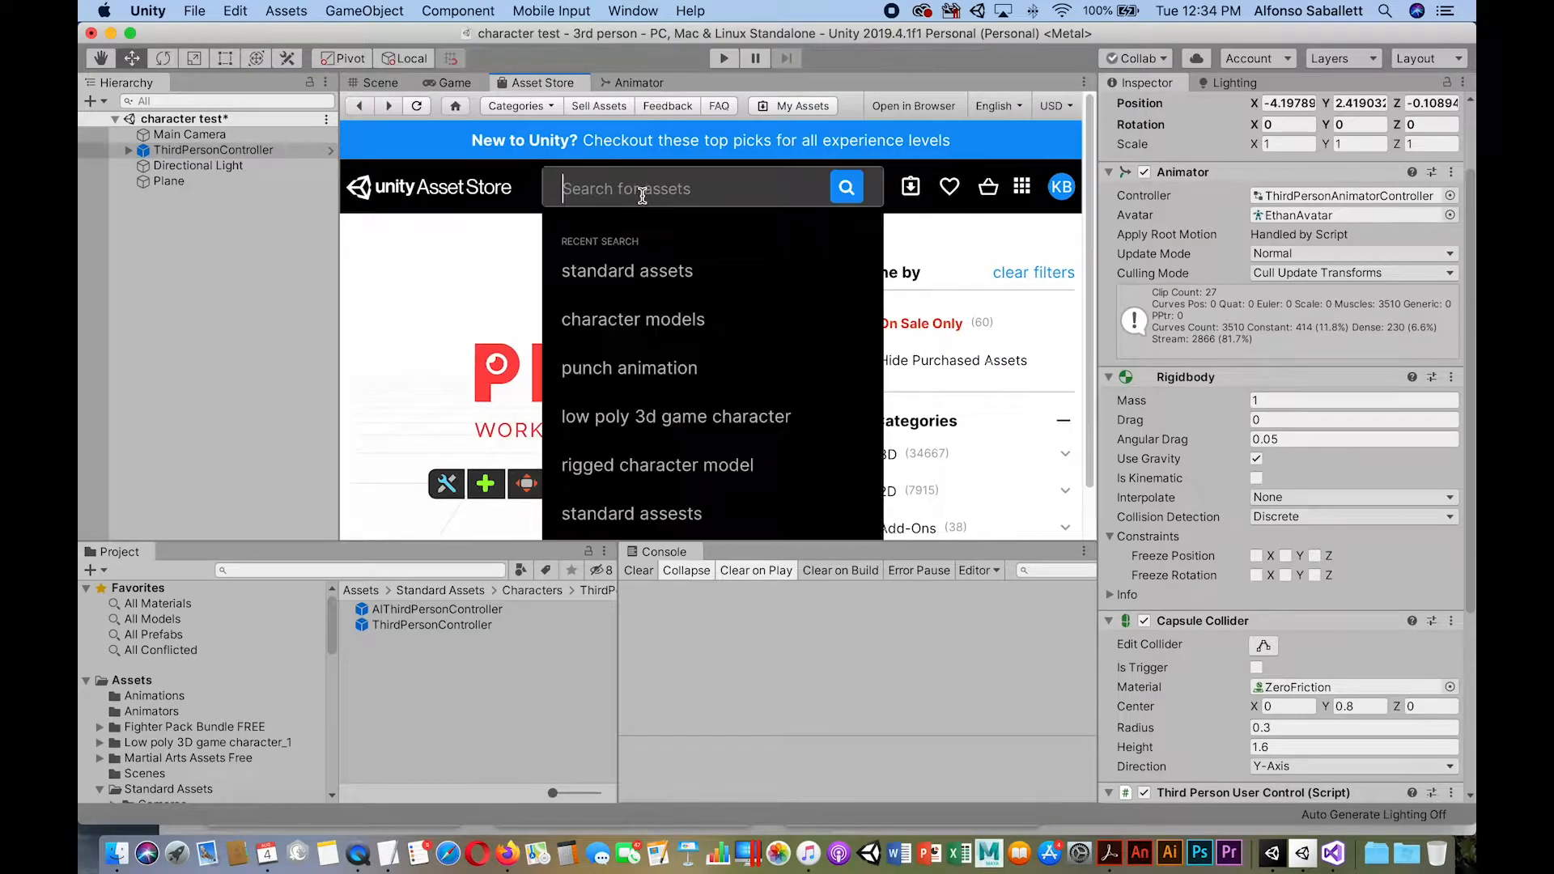
pyautogui.write('Cha')
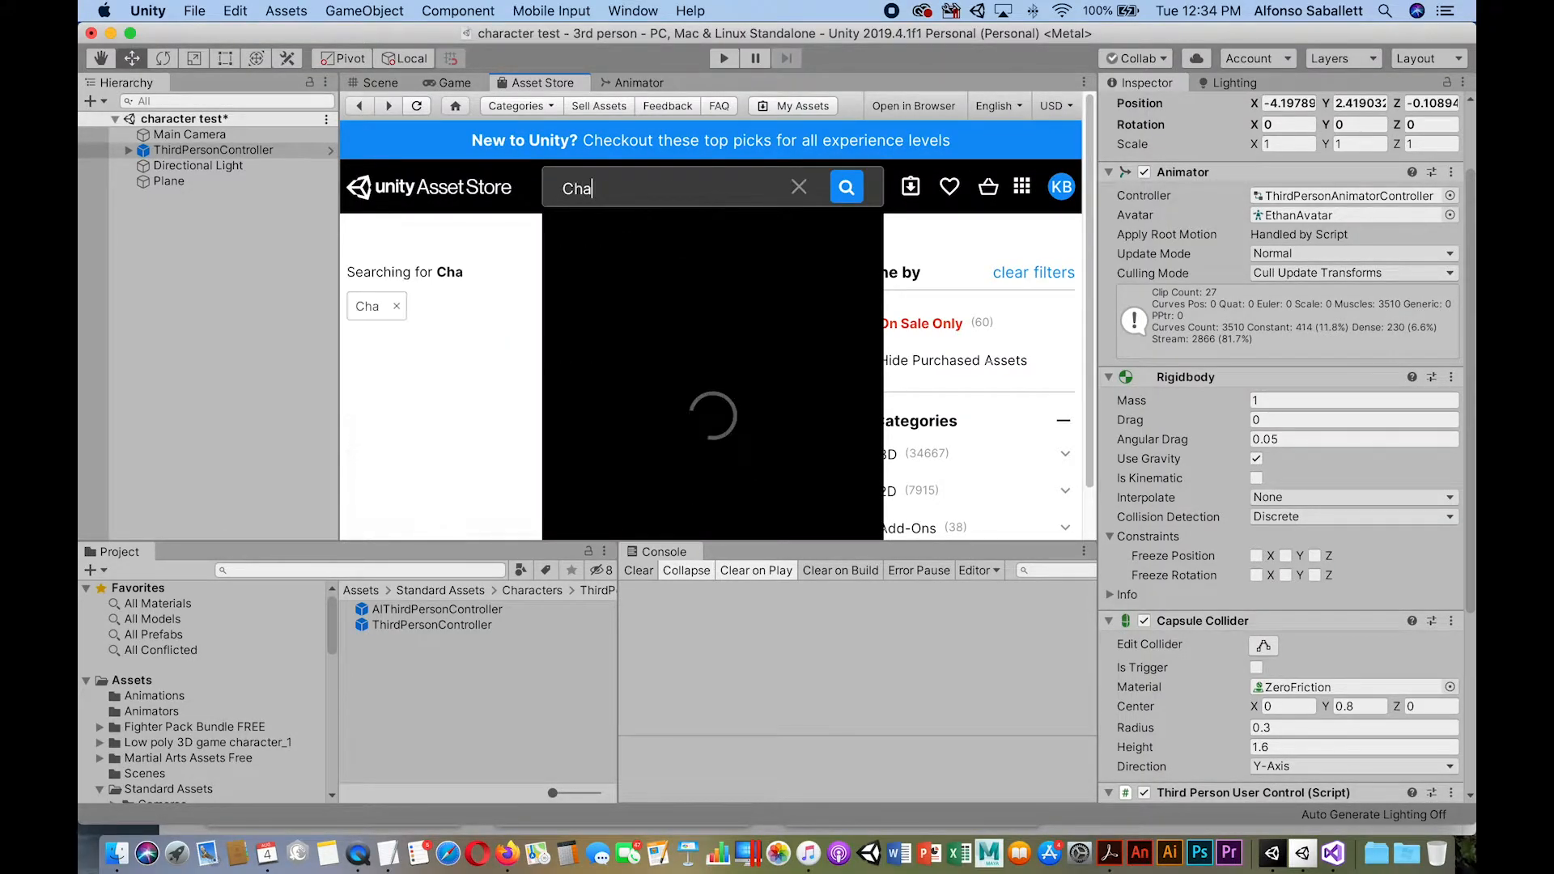
pyautogui.write('ra')
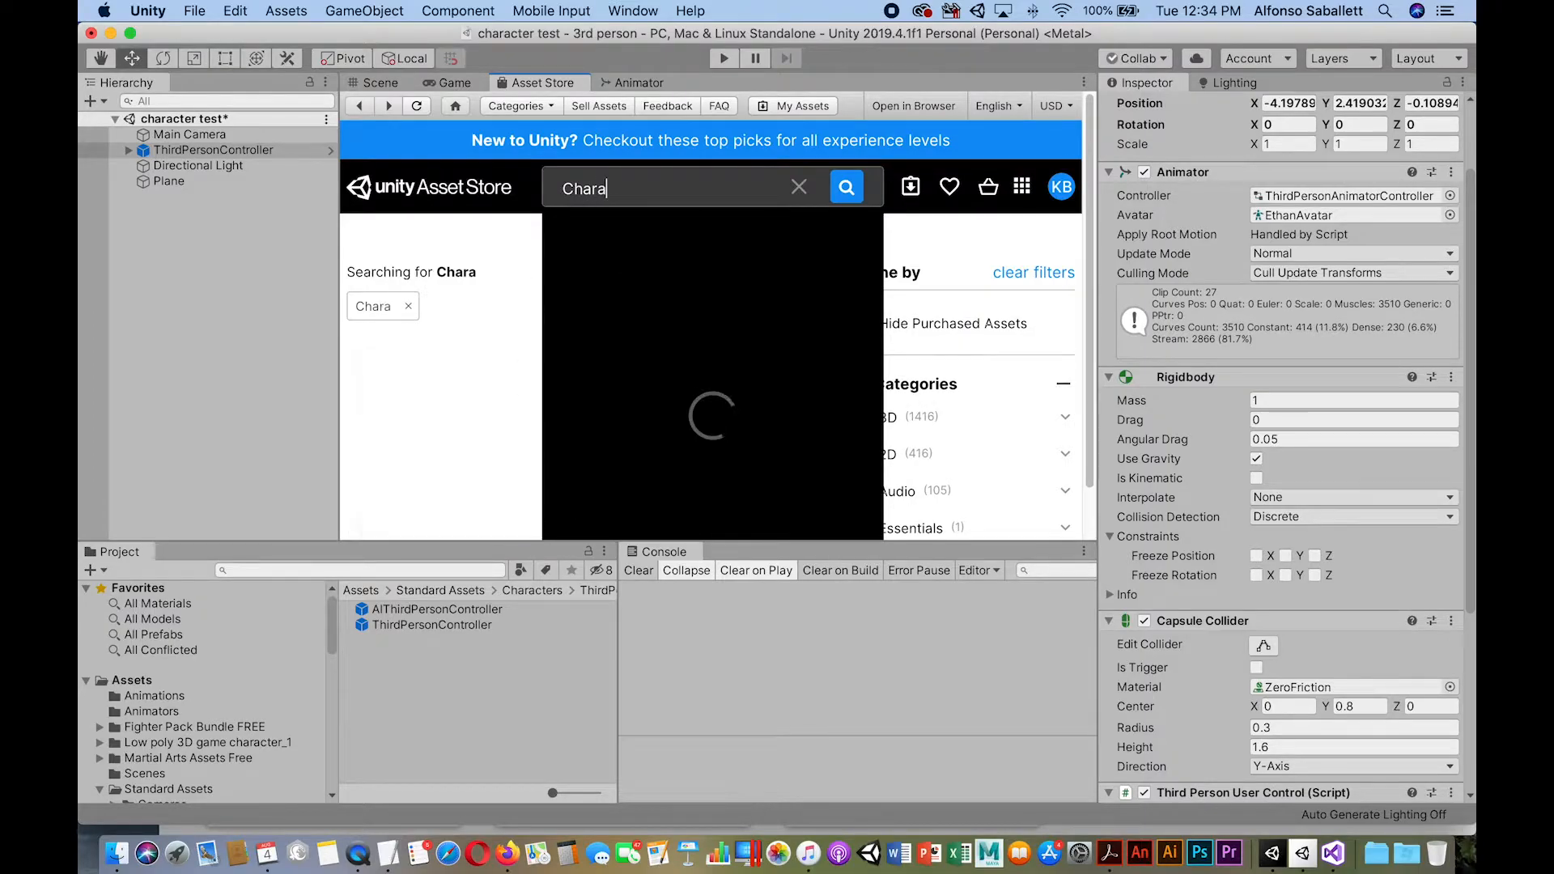
pyautogui.write('cter models')
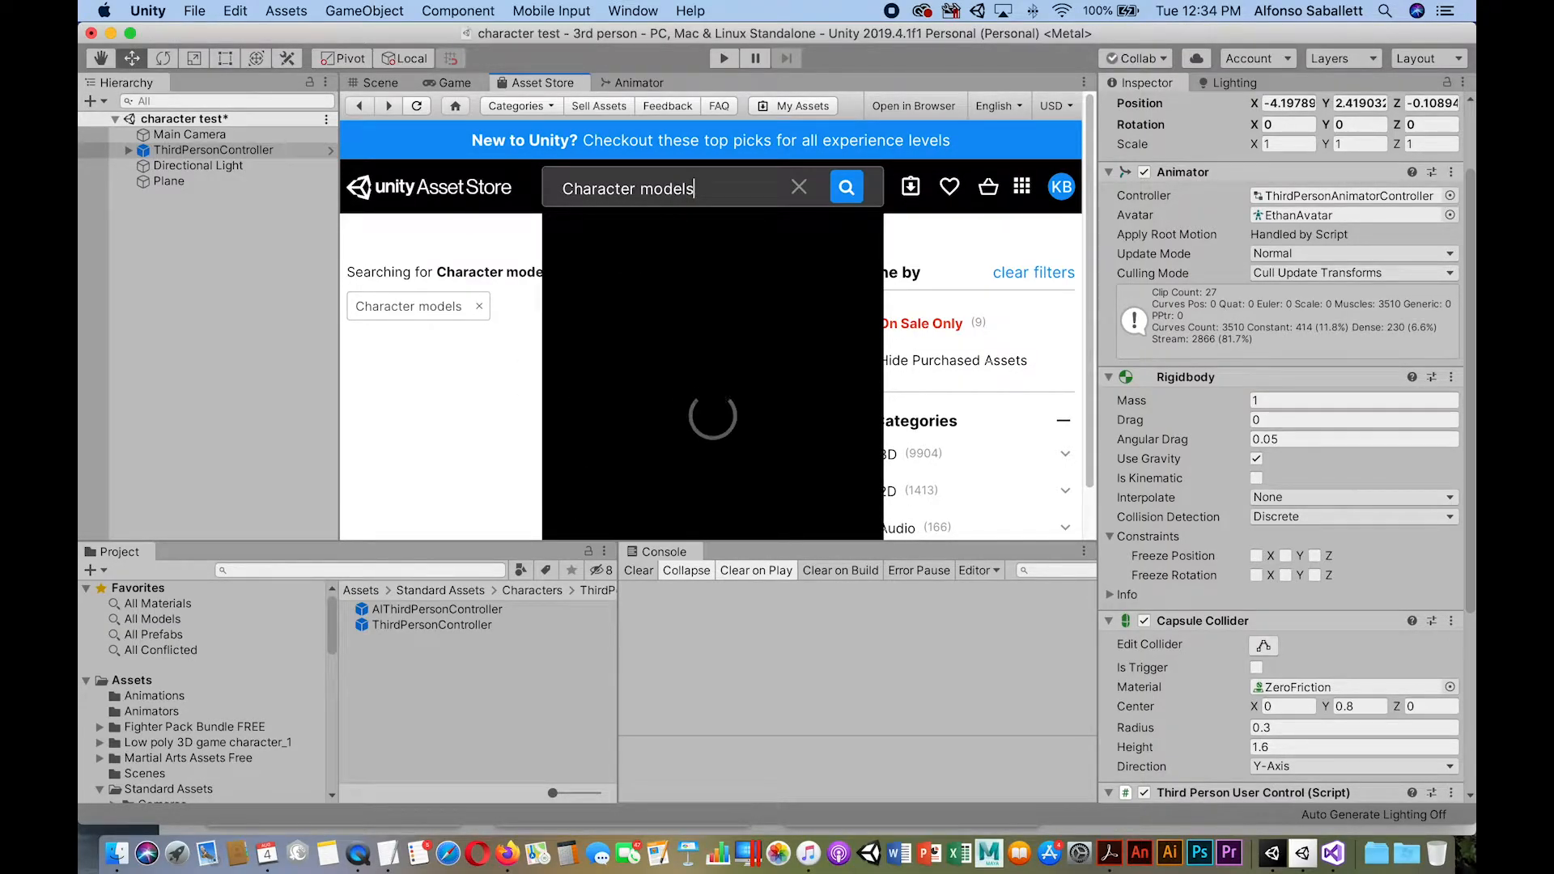
pyautogui.press('Return')
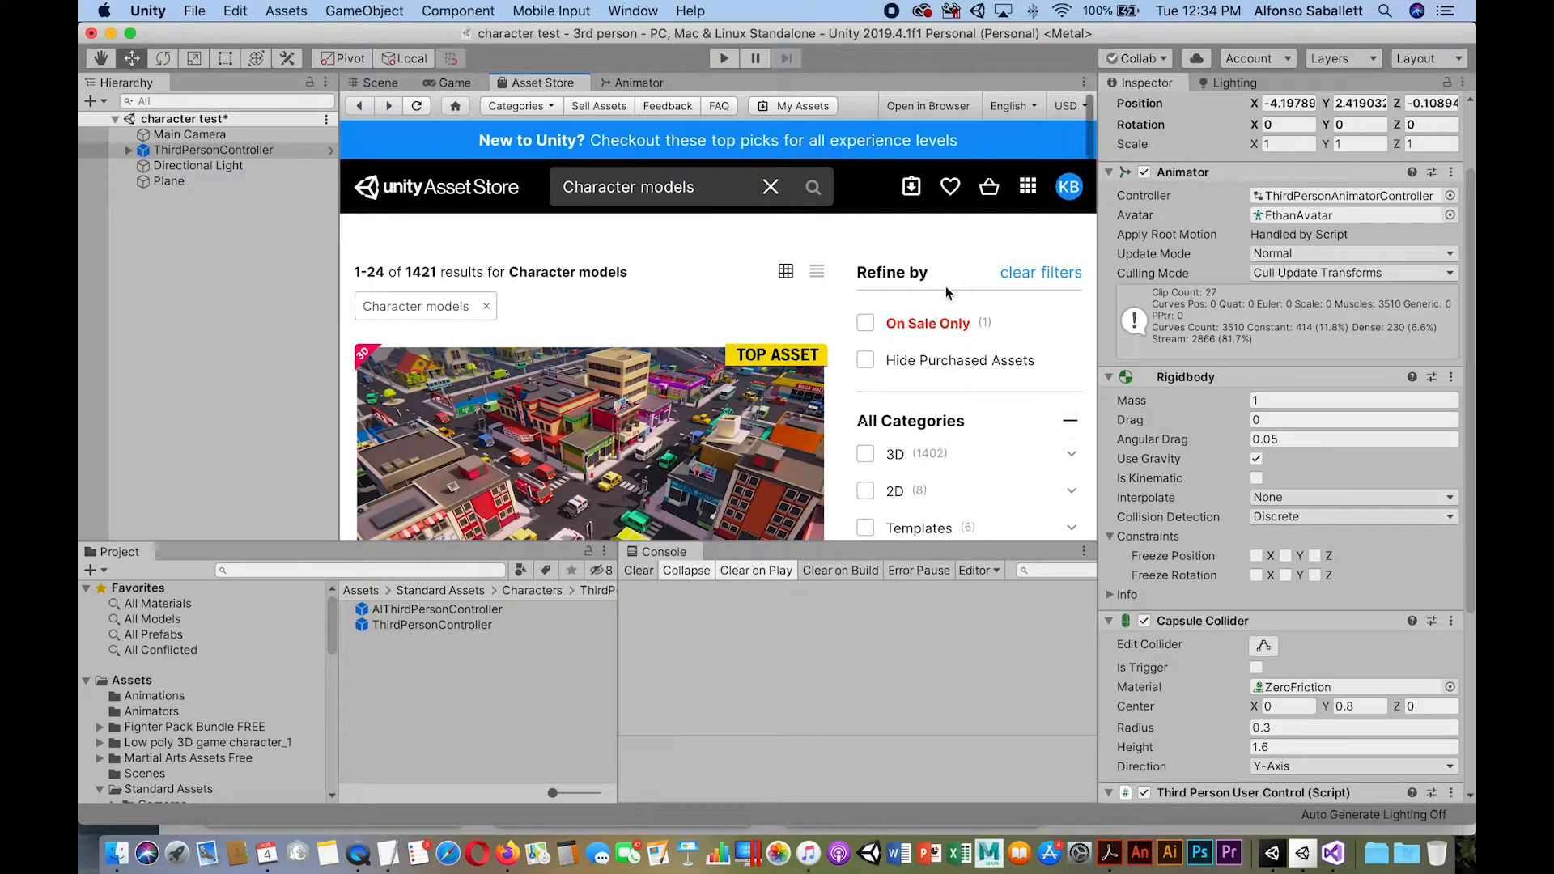
# Filter the "Character models" search results to free assets with a price range of $0 to $0.
pyautogui.scroll(-10, 1016, 331)
pyautogui.scroll(10, 1014, 327)
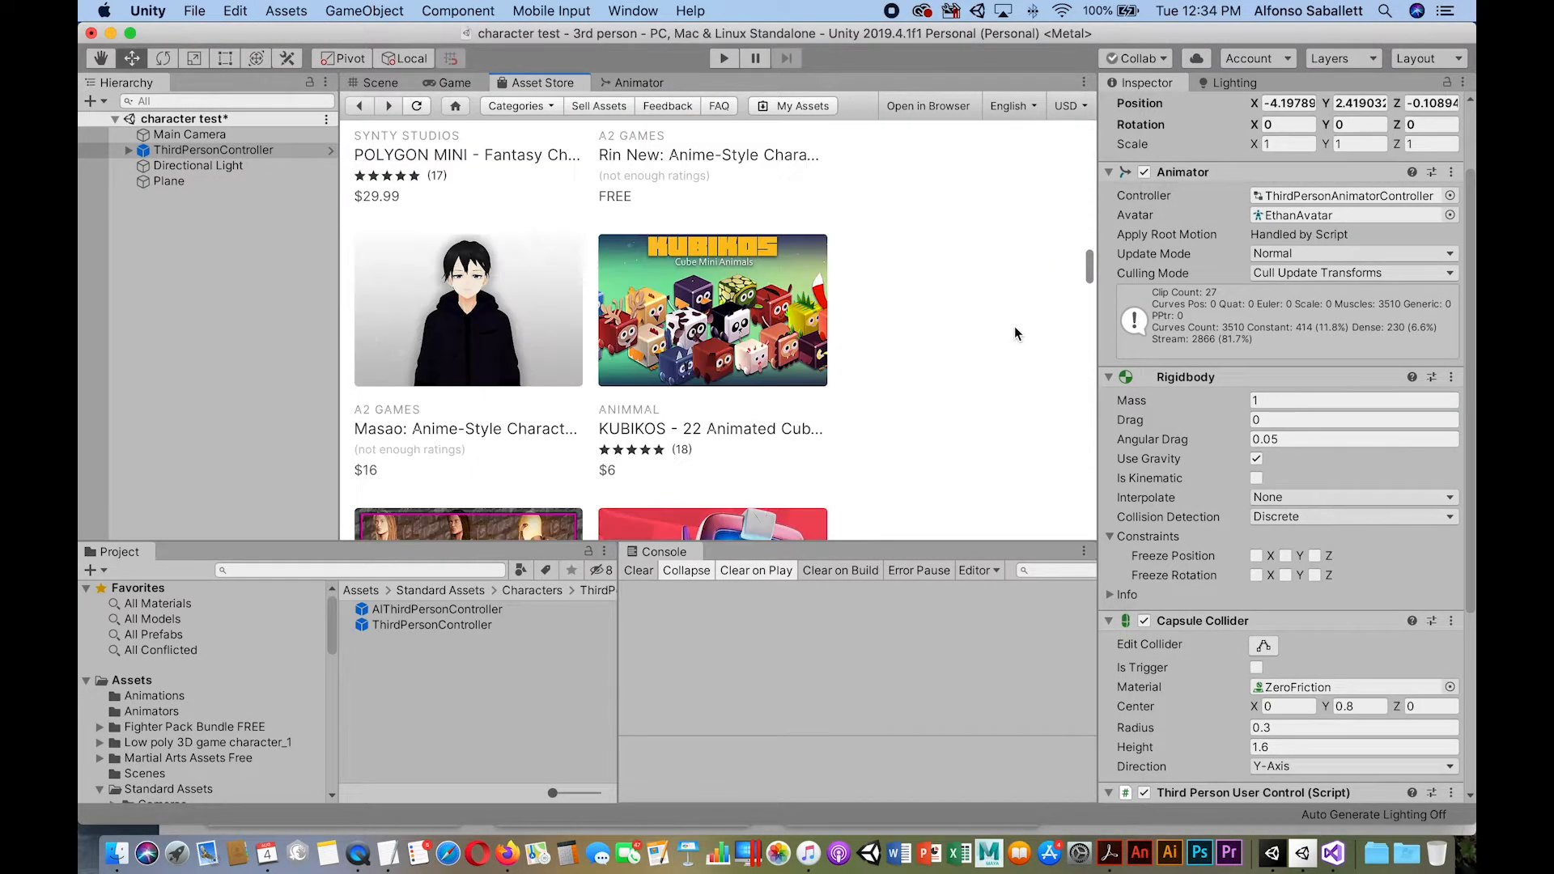
pyautogui.scroll(-4, 1013, 338)
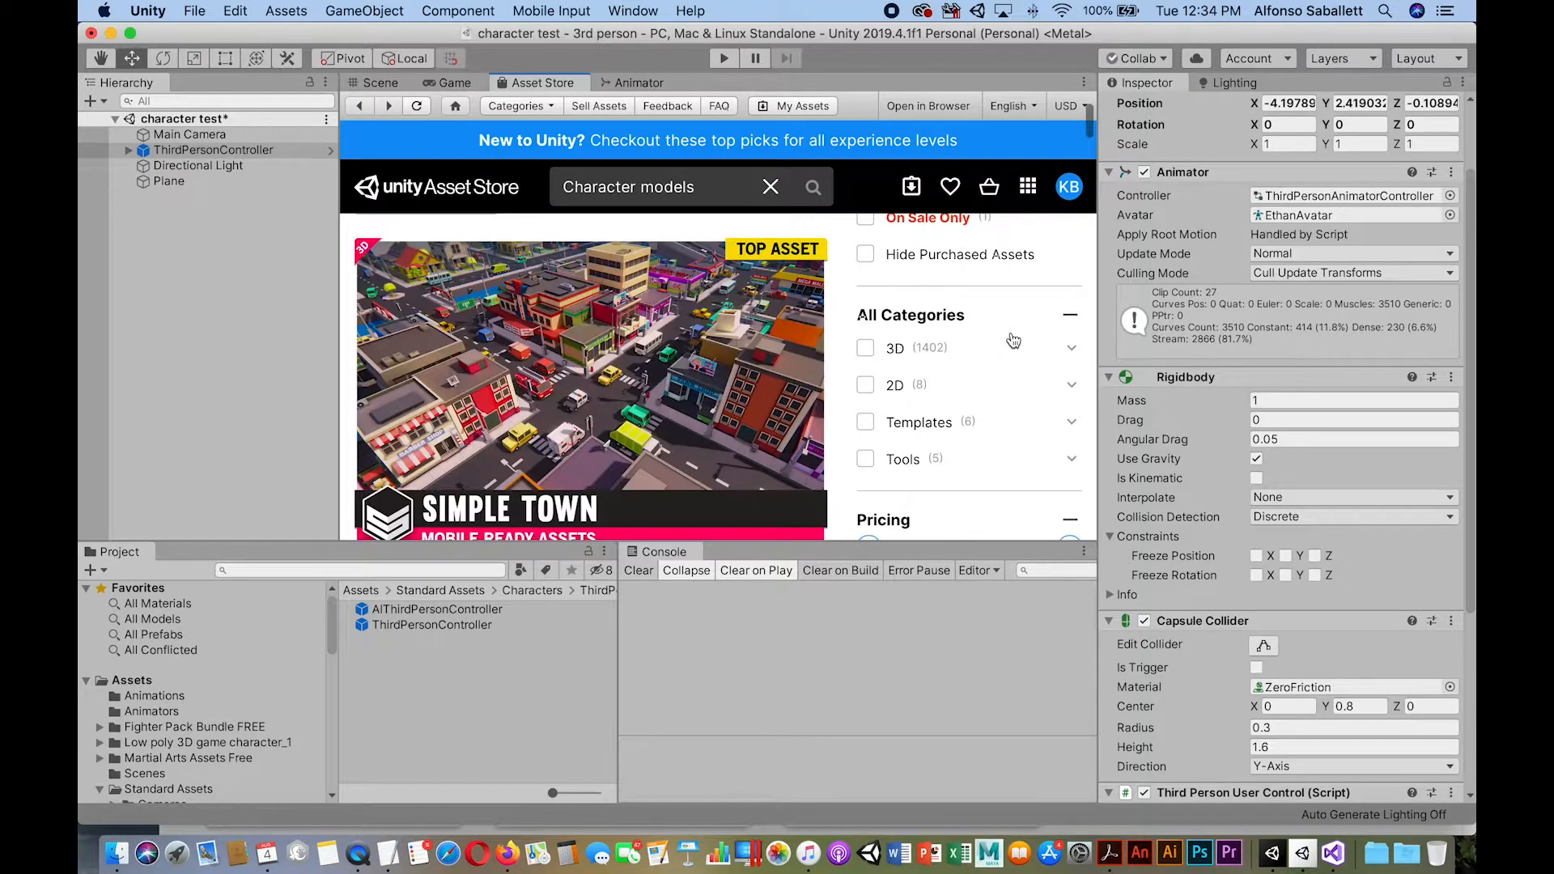
pyautogui.moveTo(1067, 347); pyautogui.dragTo(861, 352)
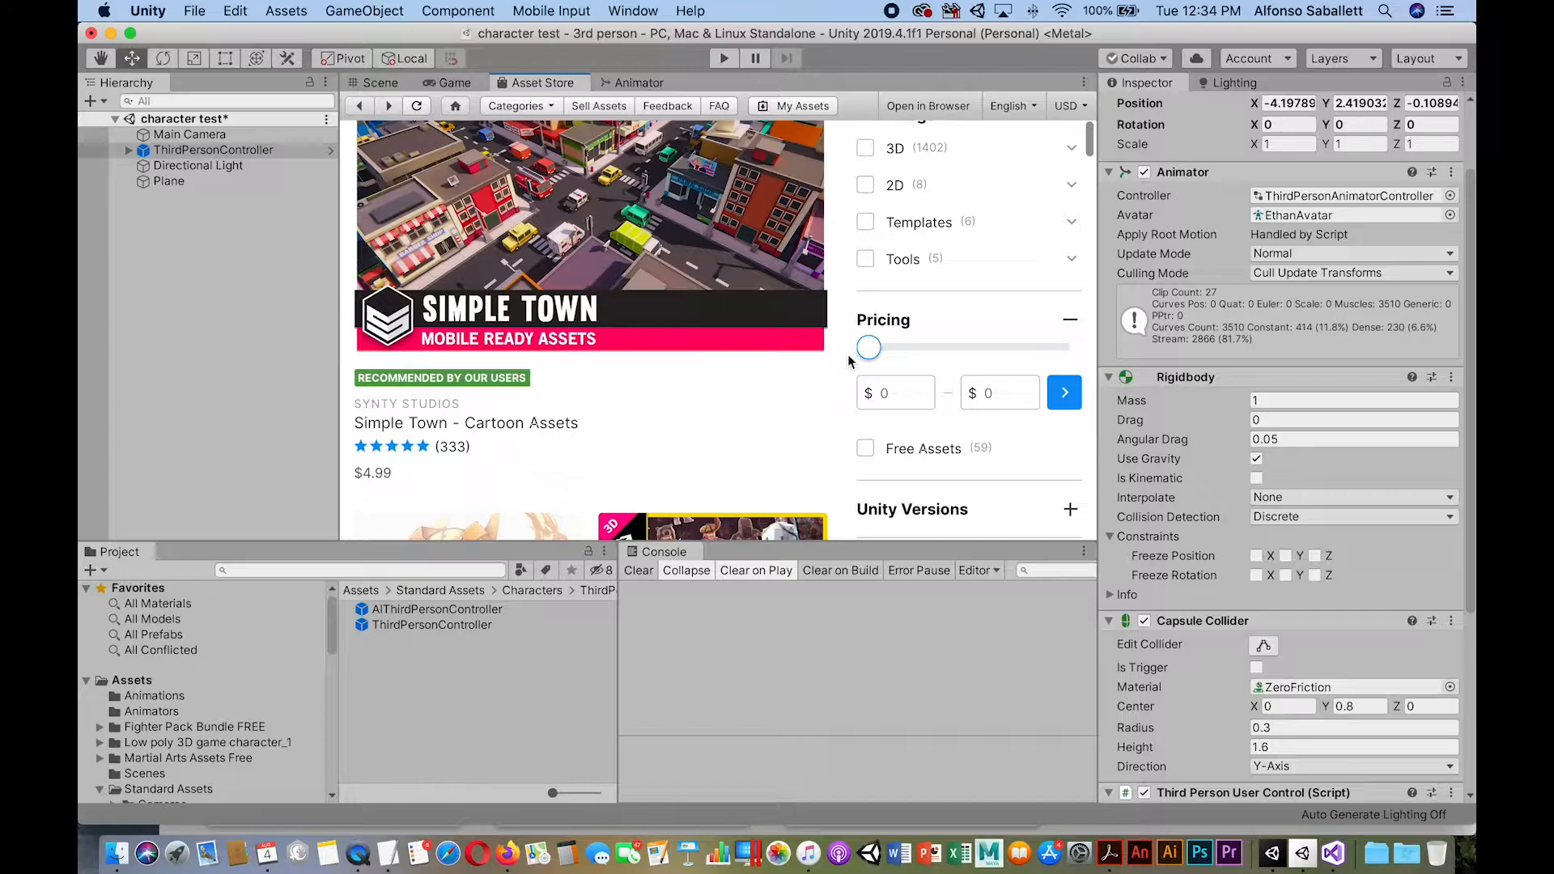
pyautogui.click(1065, 402)
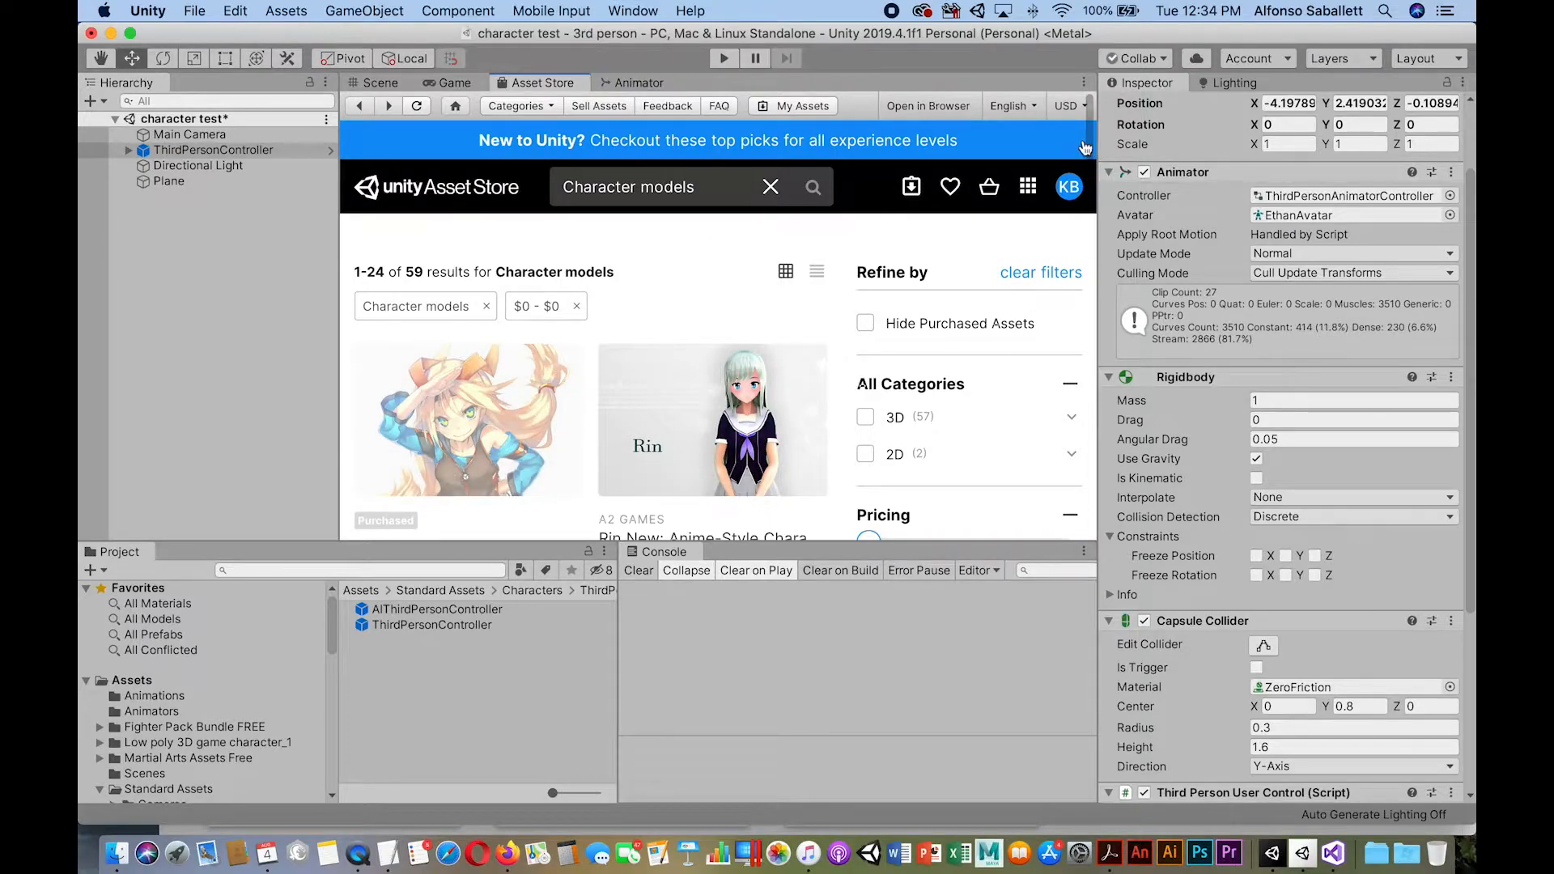
# Look through the free character models in the search results and return to the Scene view.
pyautogui.click(1095, 194)
pyautogui.moveTo(1099, 194); pyautogui.dragTo(1087, 311)
pyautogui.moveTo(688, 287)
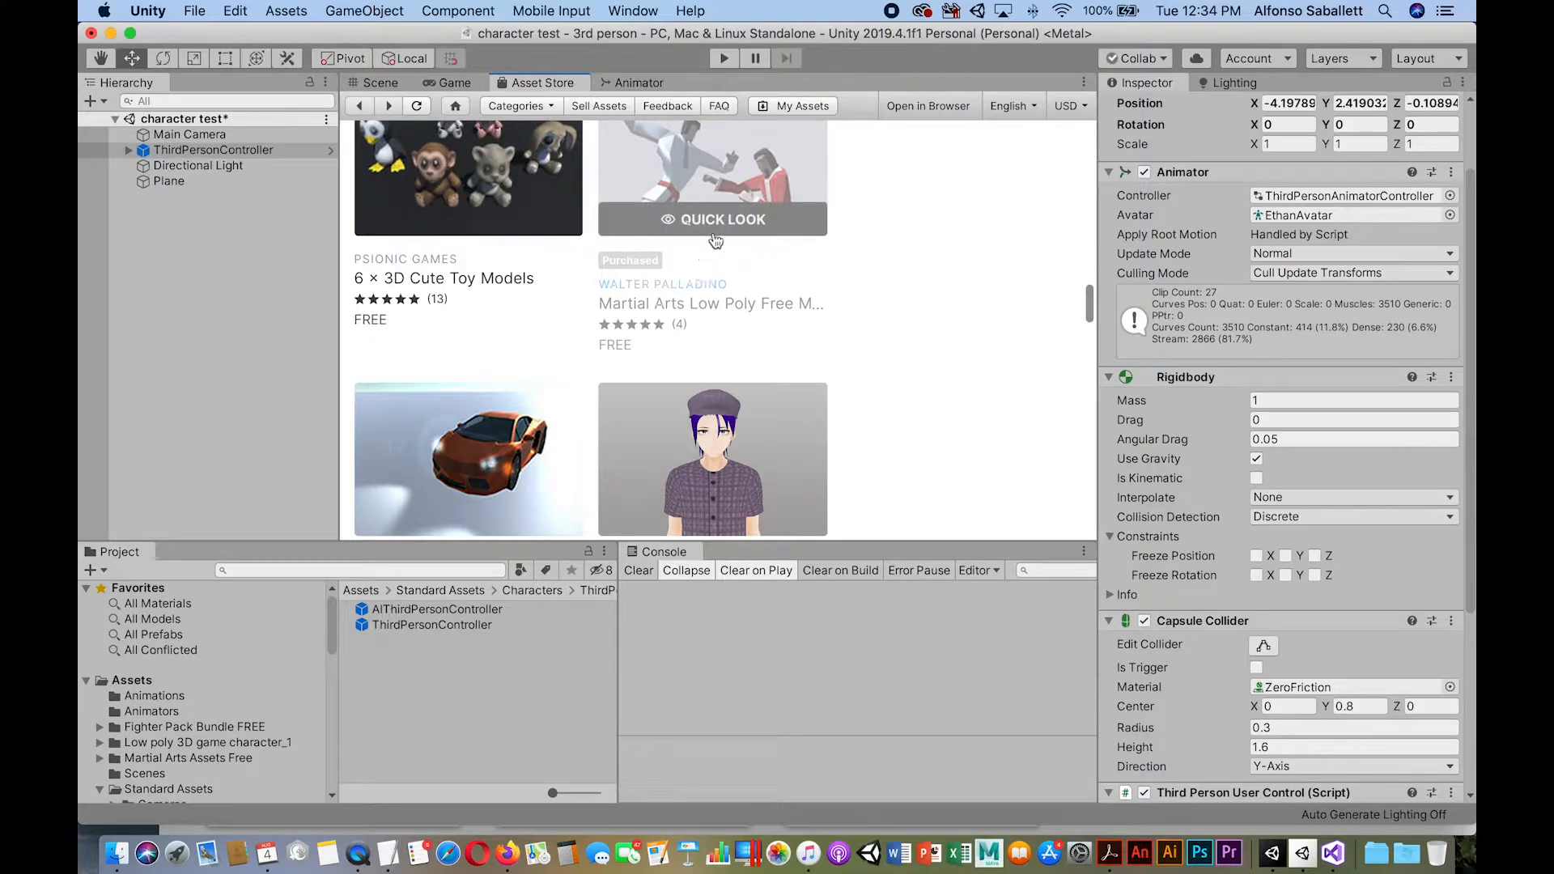
pyautogui.moveTo(1087, 306); pyautogui.dragTo(1099, 437)
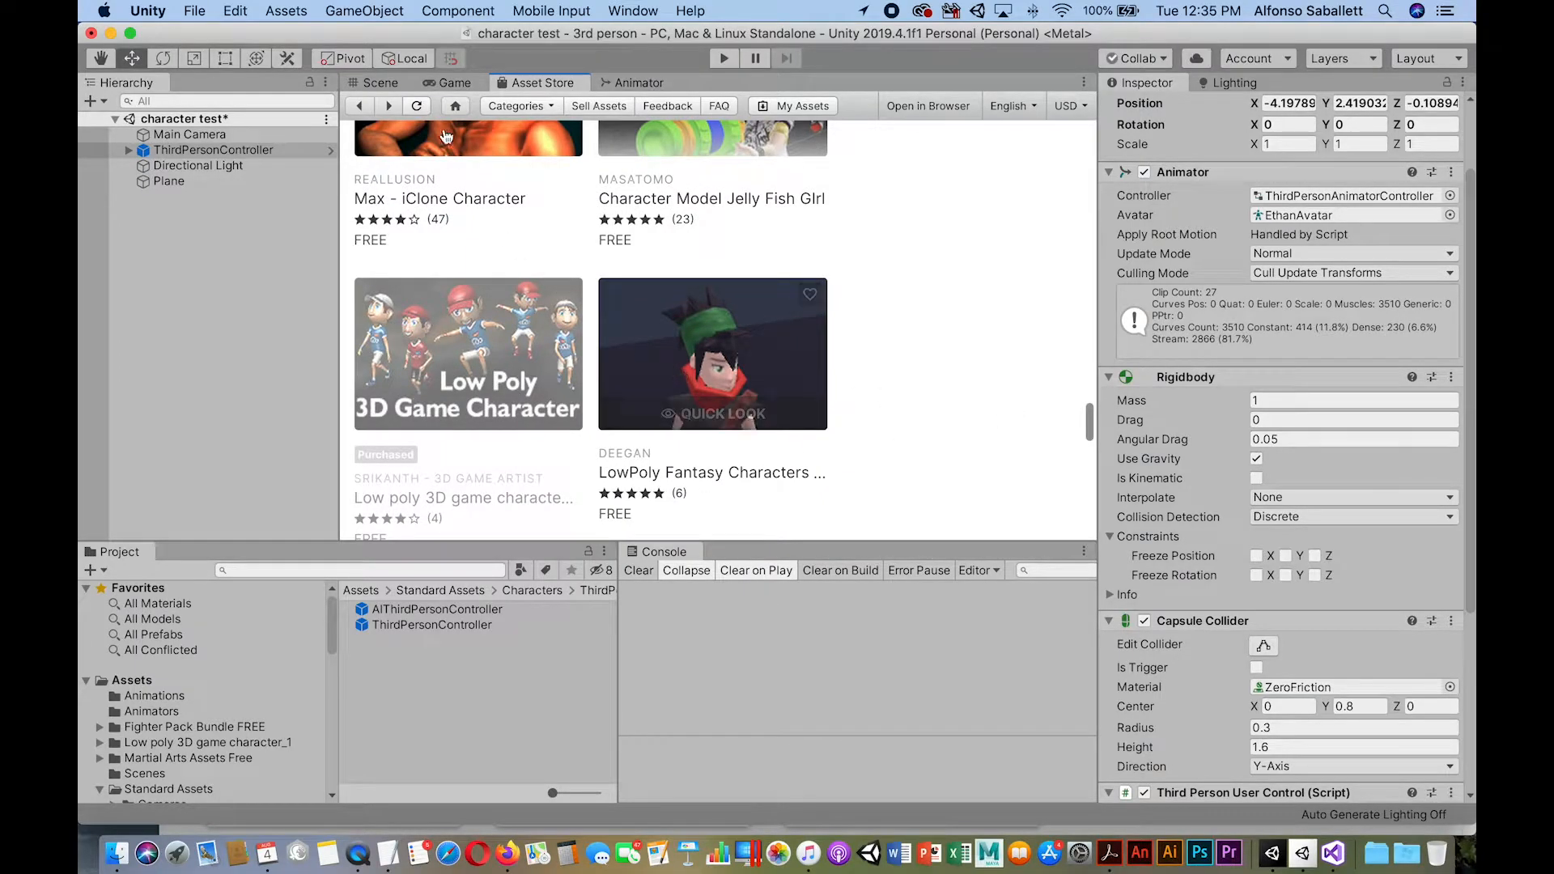
pyautogui.click(380, 83)
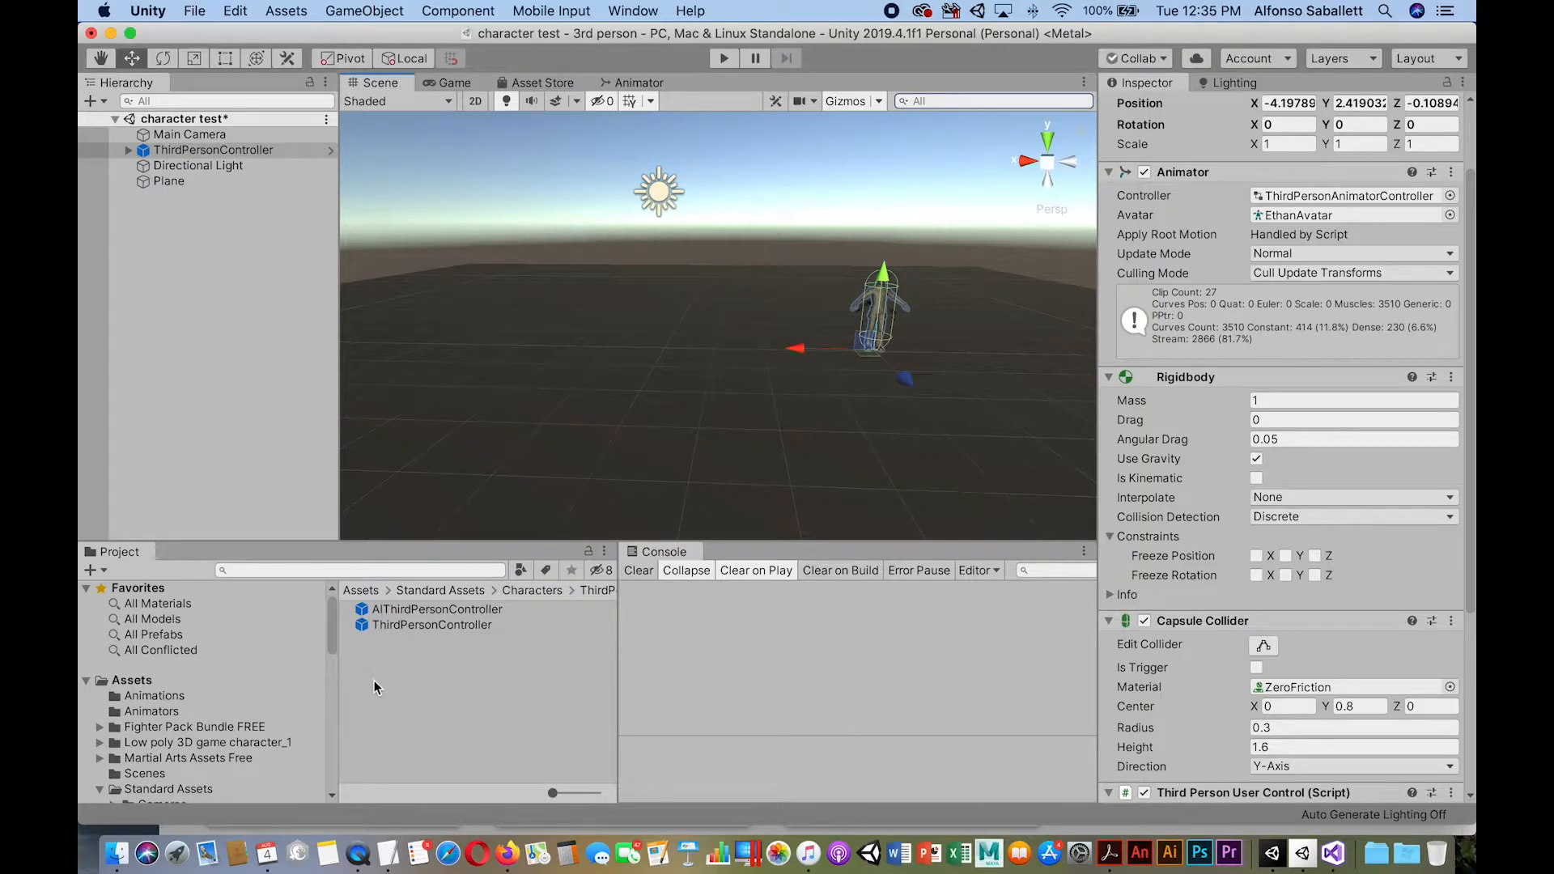
# Look through the project's asset folders, including the contents of Low poly 3D game character_1 and unity-chan!
pyautogui.scroll(-5, 328, 635)
pyautogui.scroll(4, 328, 636)
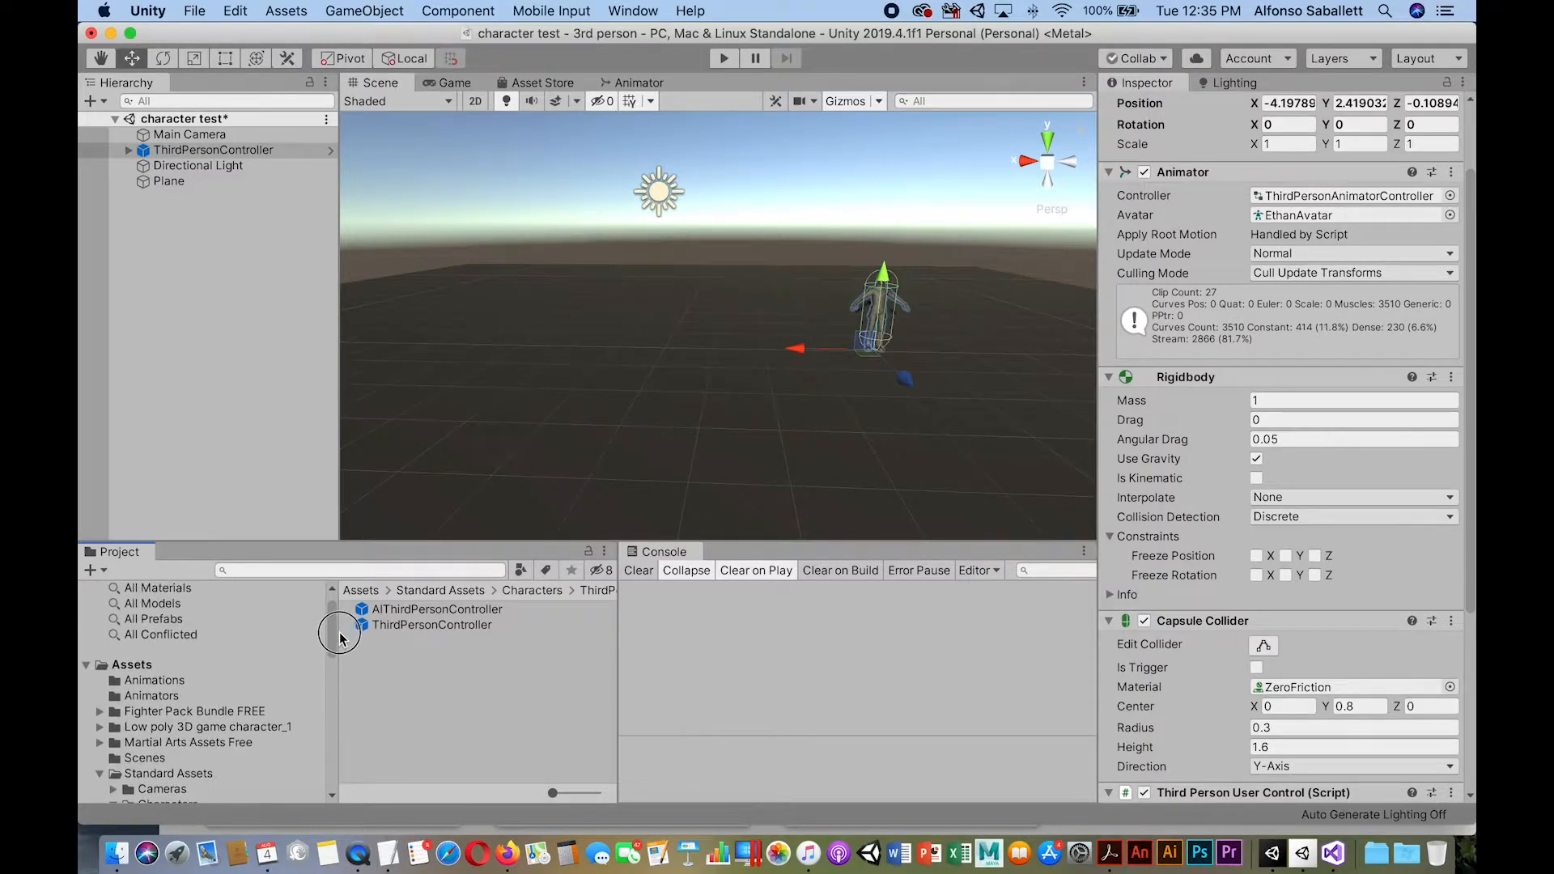
pyautogui.click(162, 722)
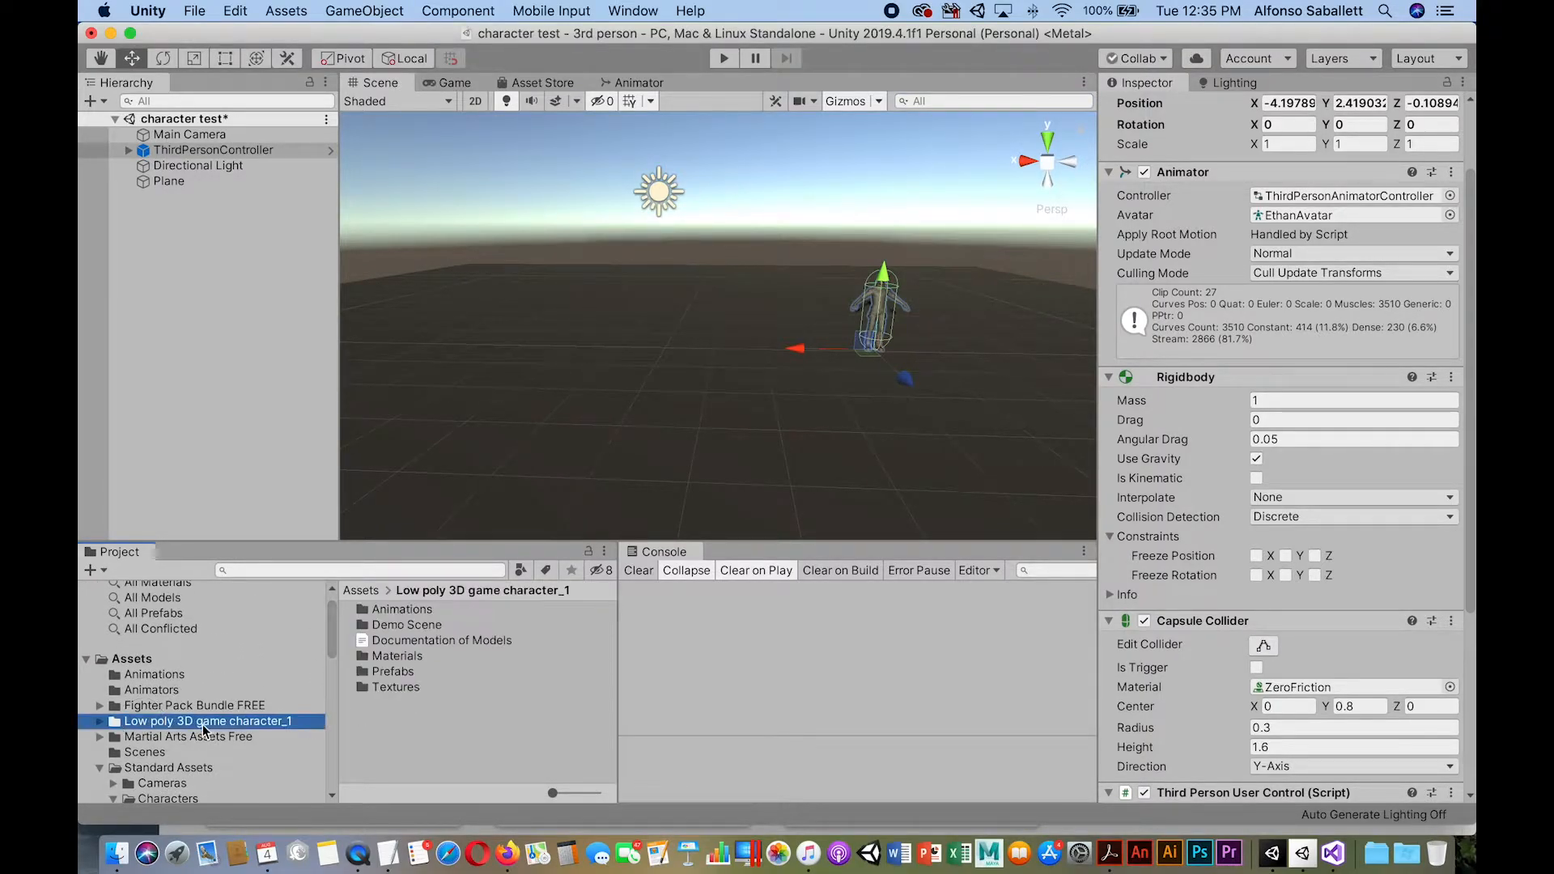
pyautogui.scroll(-4, 325, 640)
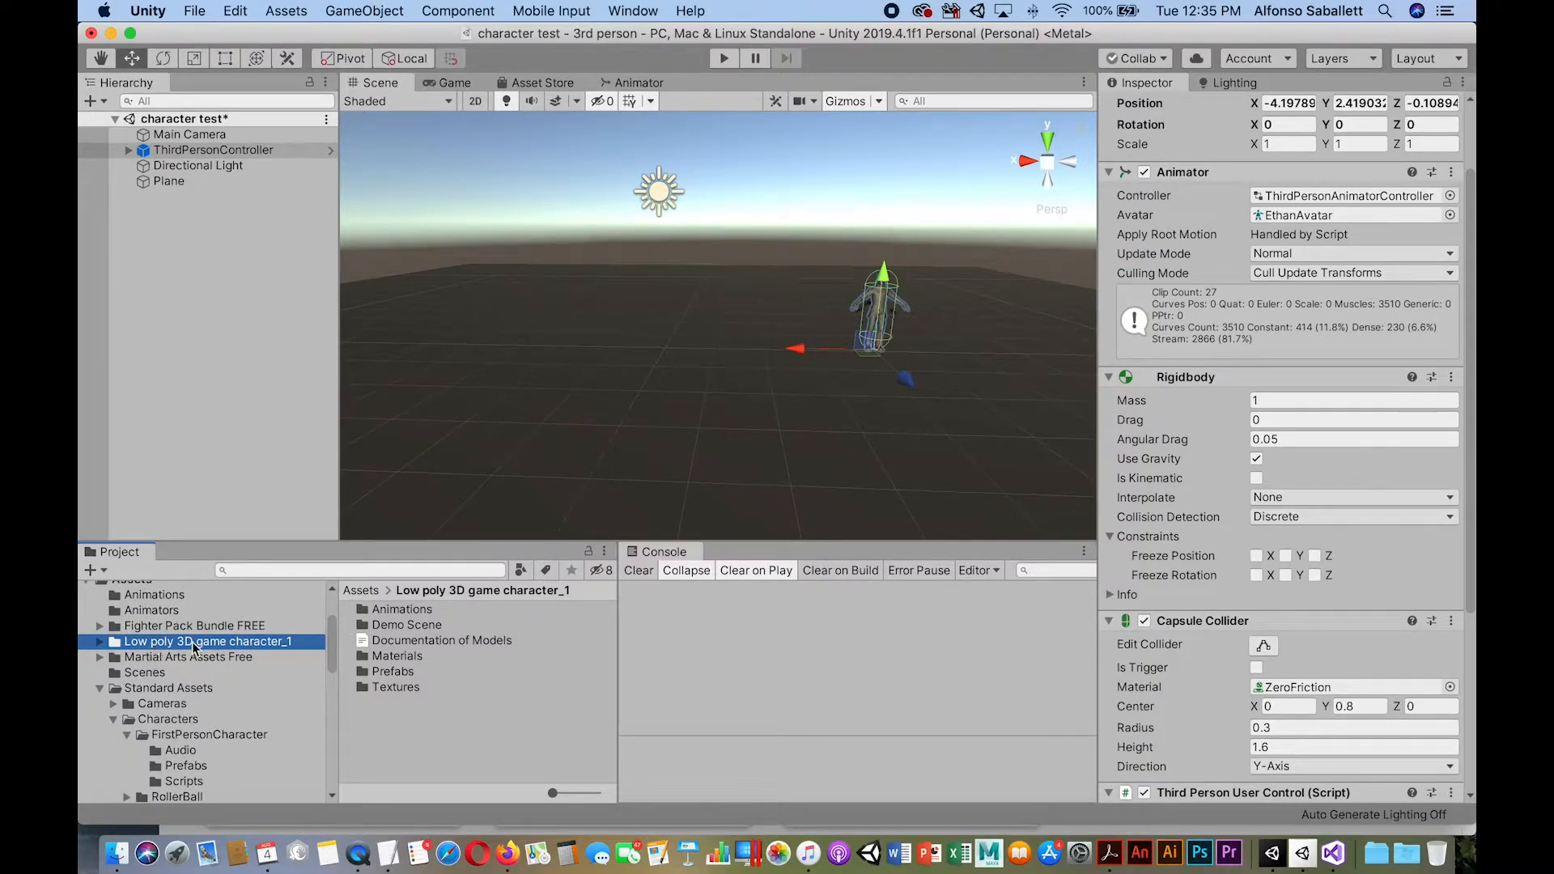
pyautogui.click(100, 643)
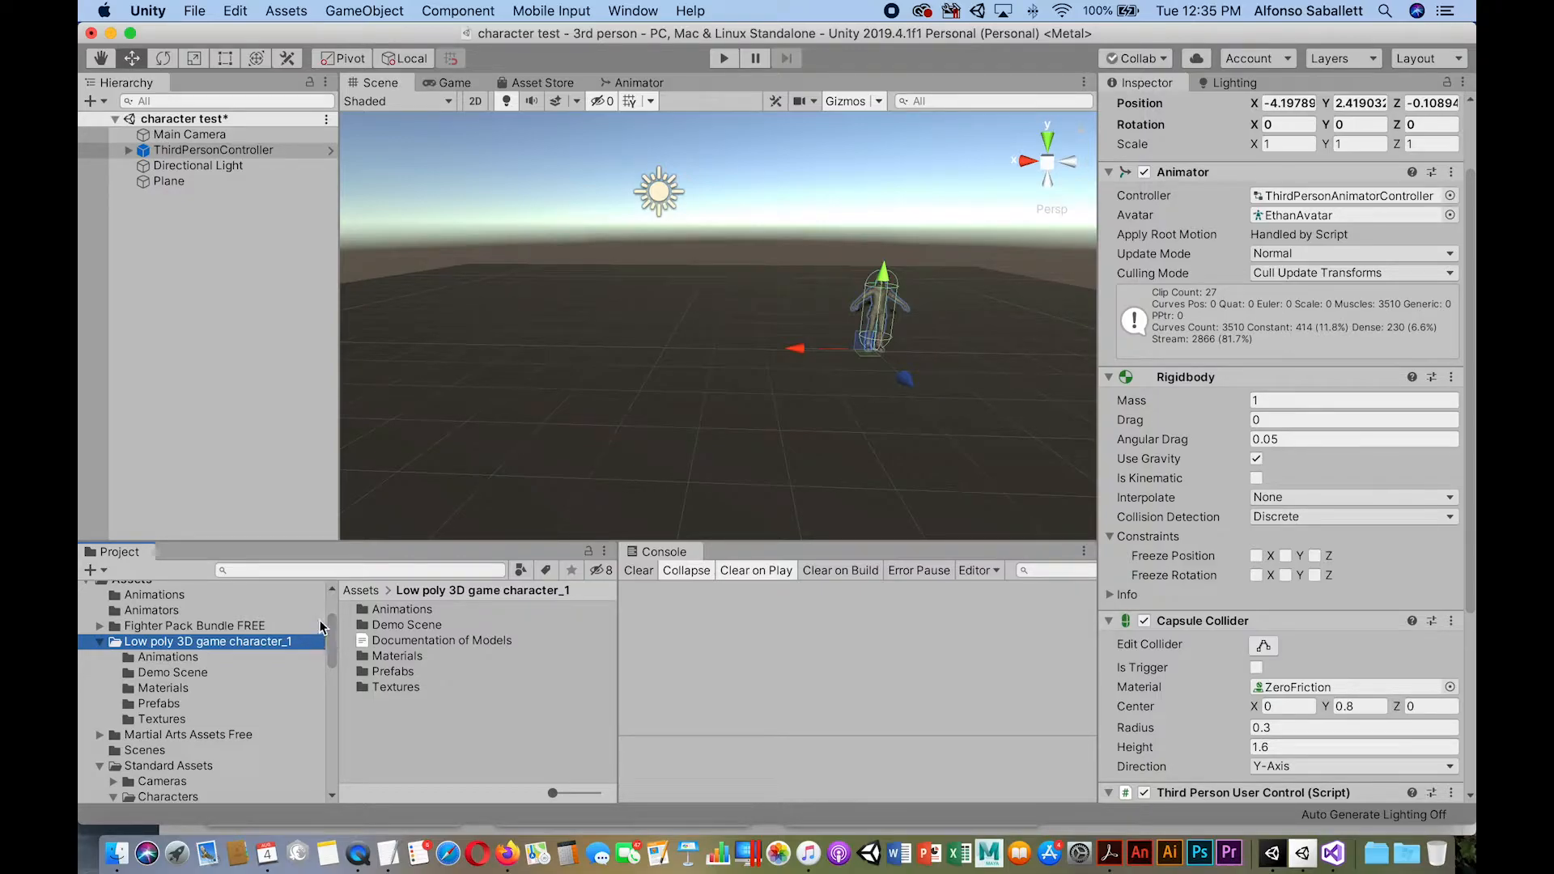
pyautogui.click(200, 733)
pyautogui.moveTo(330, 633)
pyautogui.mouseDown()
pyautogui.moveTo(332, 715)
pyautogui.moveTo(335, 648)
pyautogui.mouseUp()
pyautogui.click(130, 677)
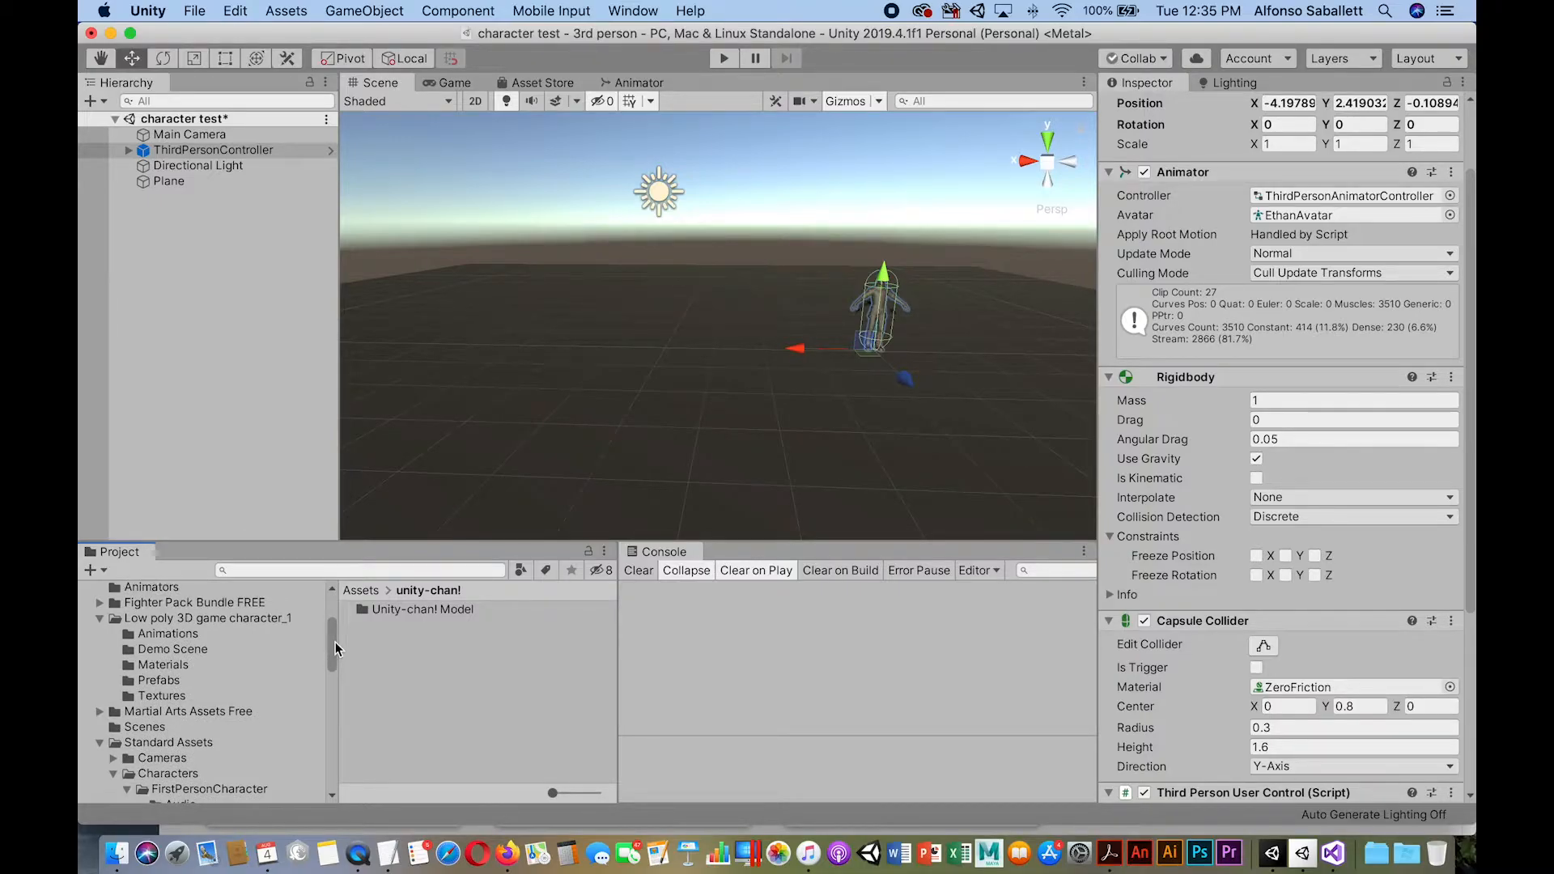
pyautogui.click(178, 619)
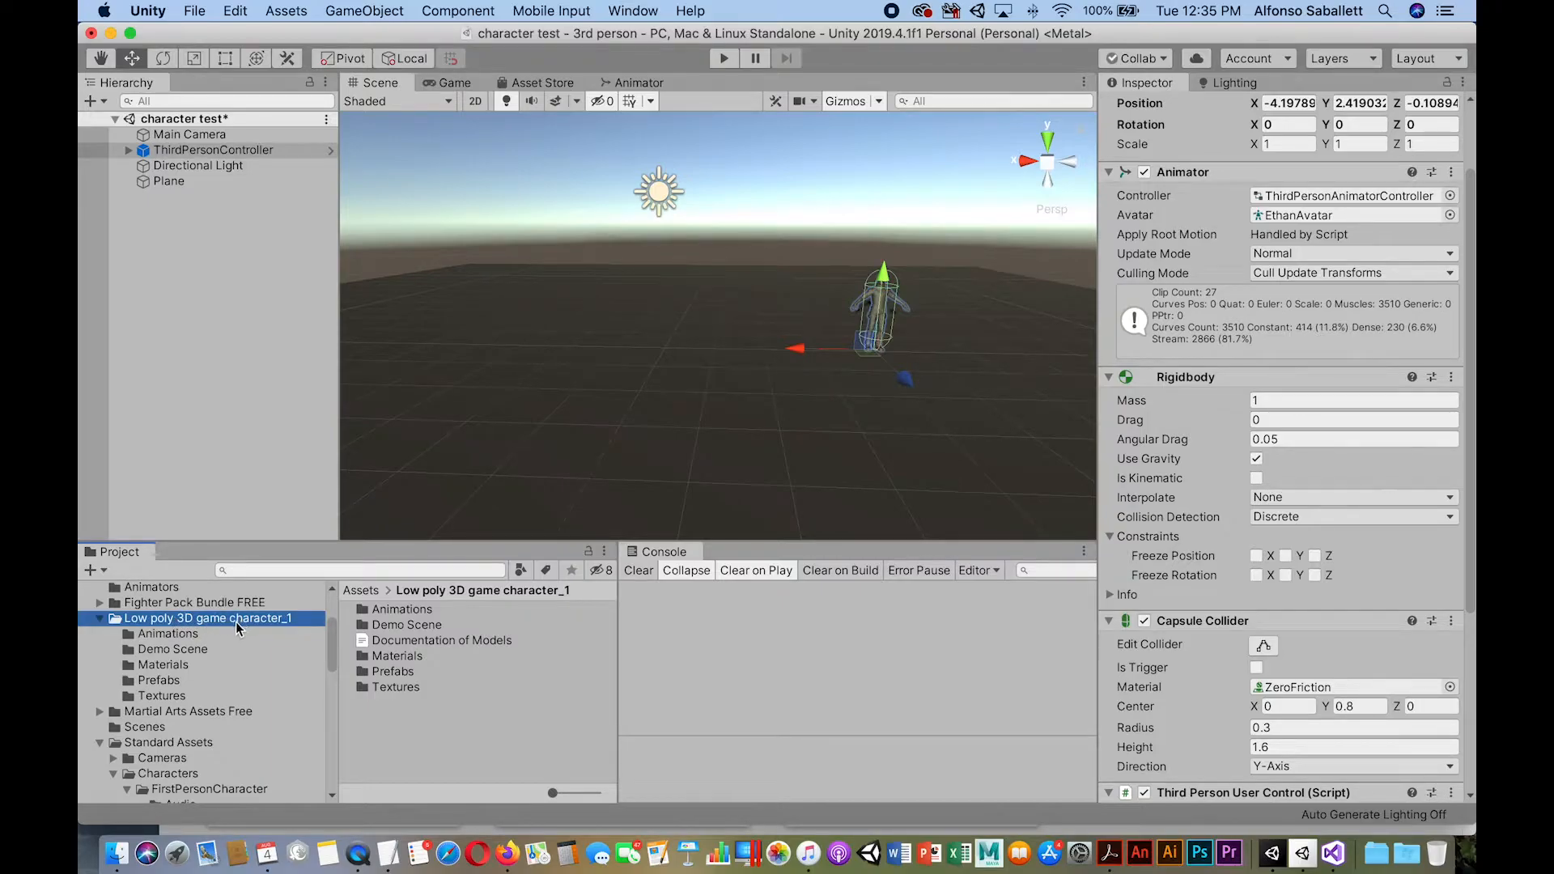
# Examine the low poly character's Animations, Demo Scene and Materials folders.
pyautogui.click(129, 633)
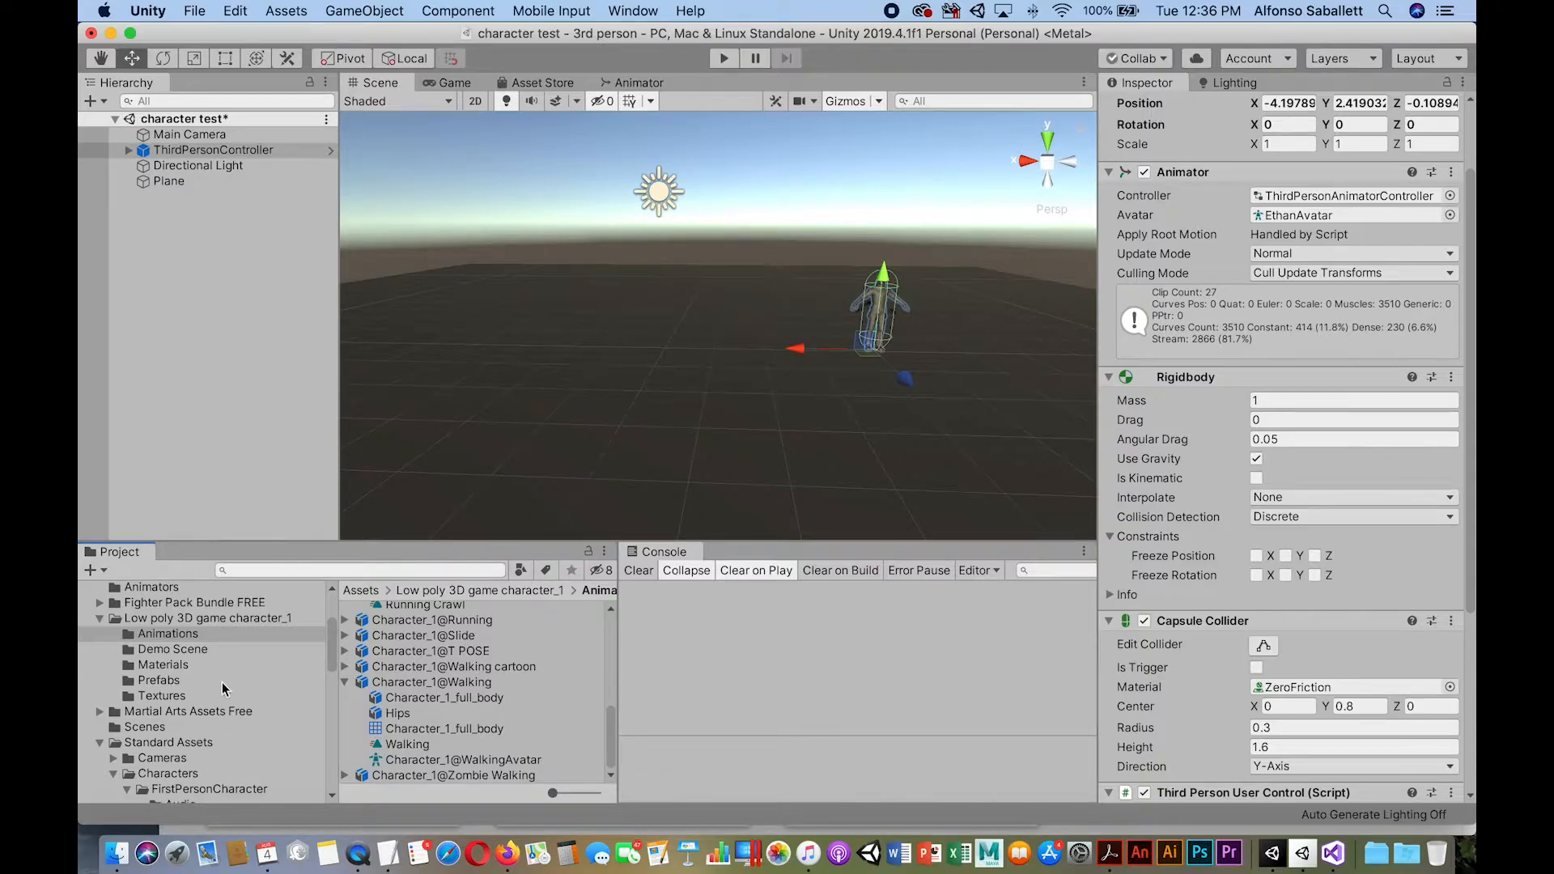
pyautogui.click(134, 632)
pyautogui.moveTo(612, 730); pyautogui.dragTo(610, 648)
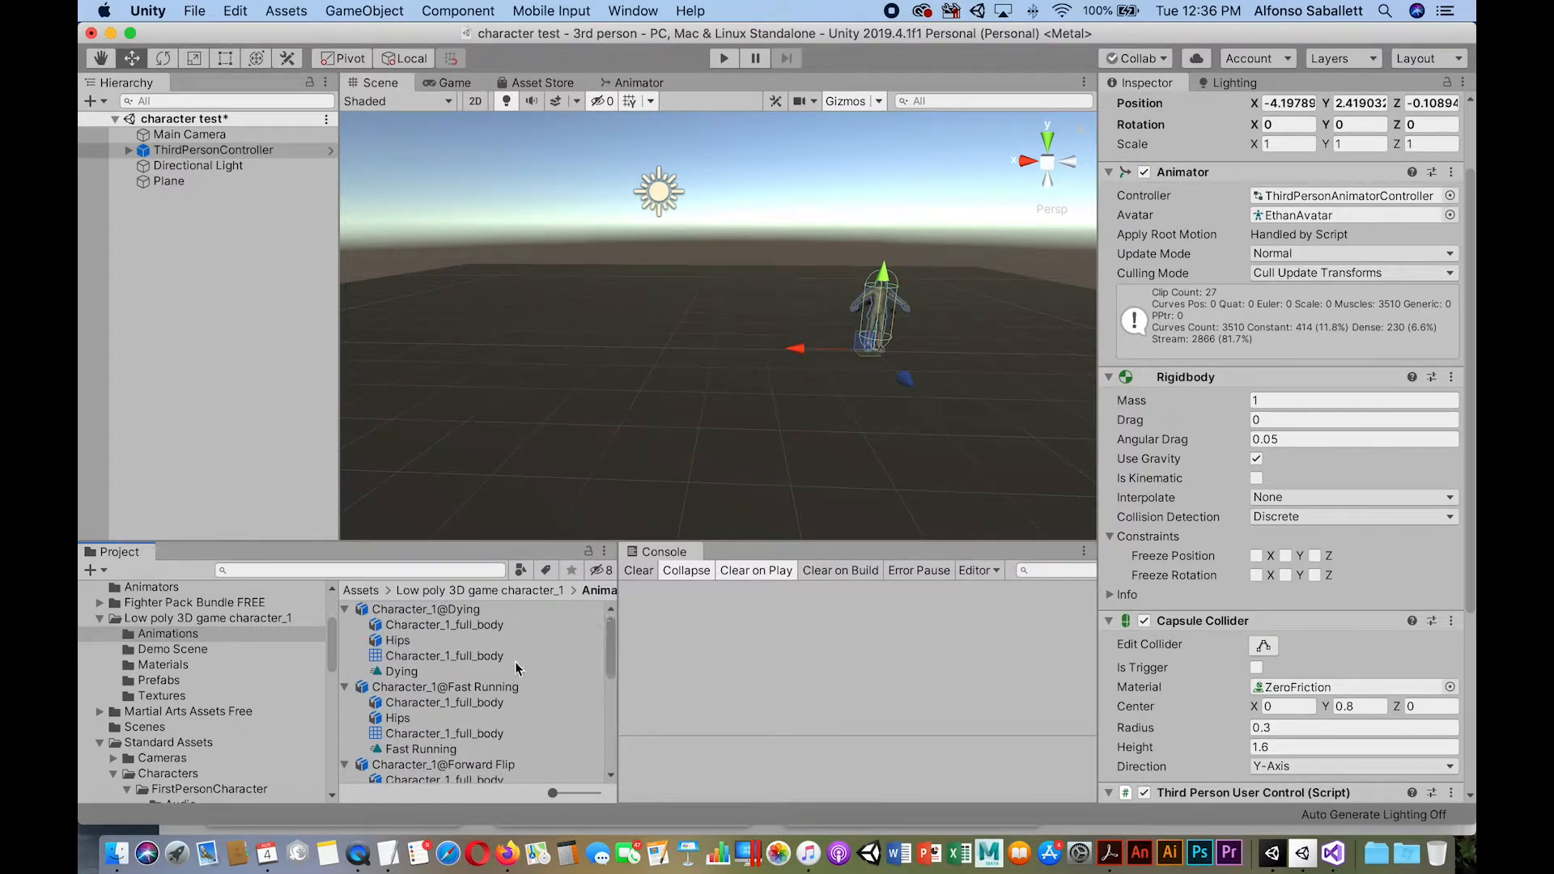
pyautogui.moveTo(611, 653); pyautogui.dragTo(614, 773)
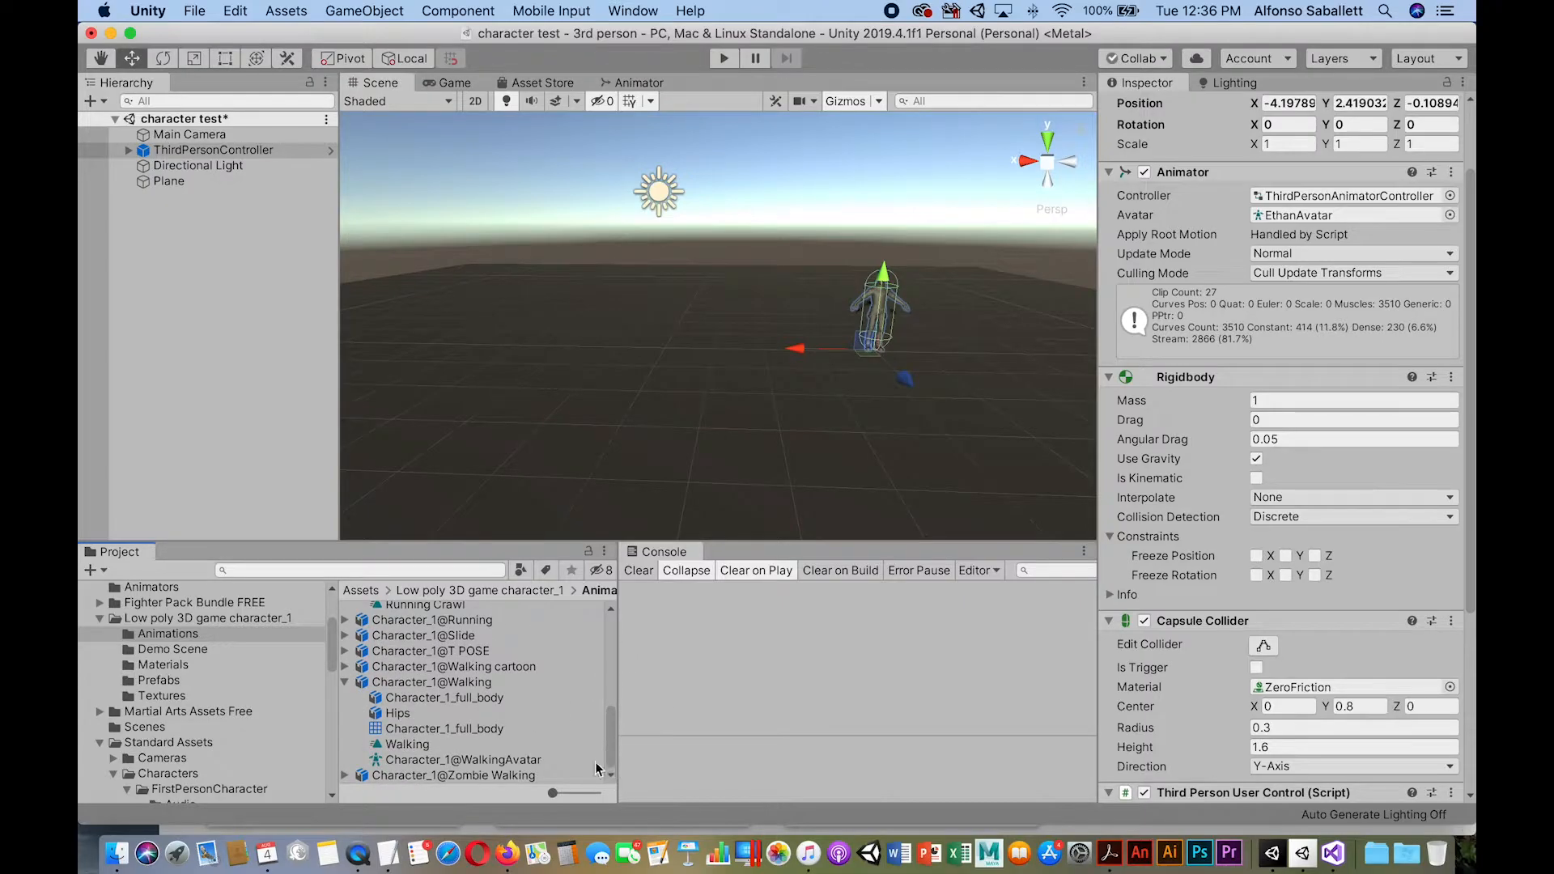
pyautogui.click(146, 649)
pyautogui.click(134, 667)
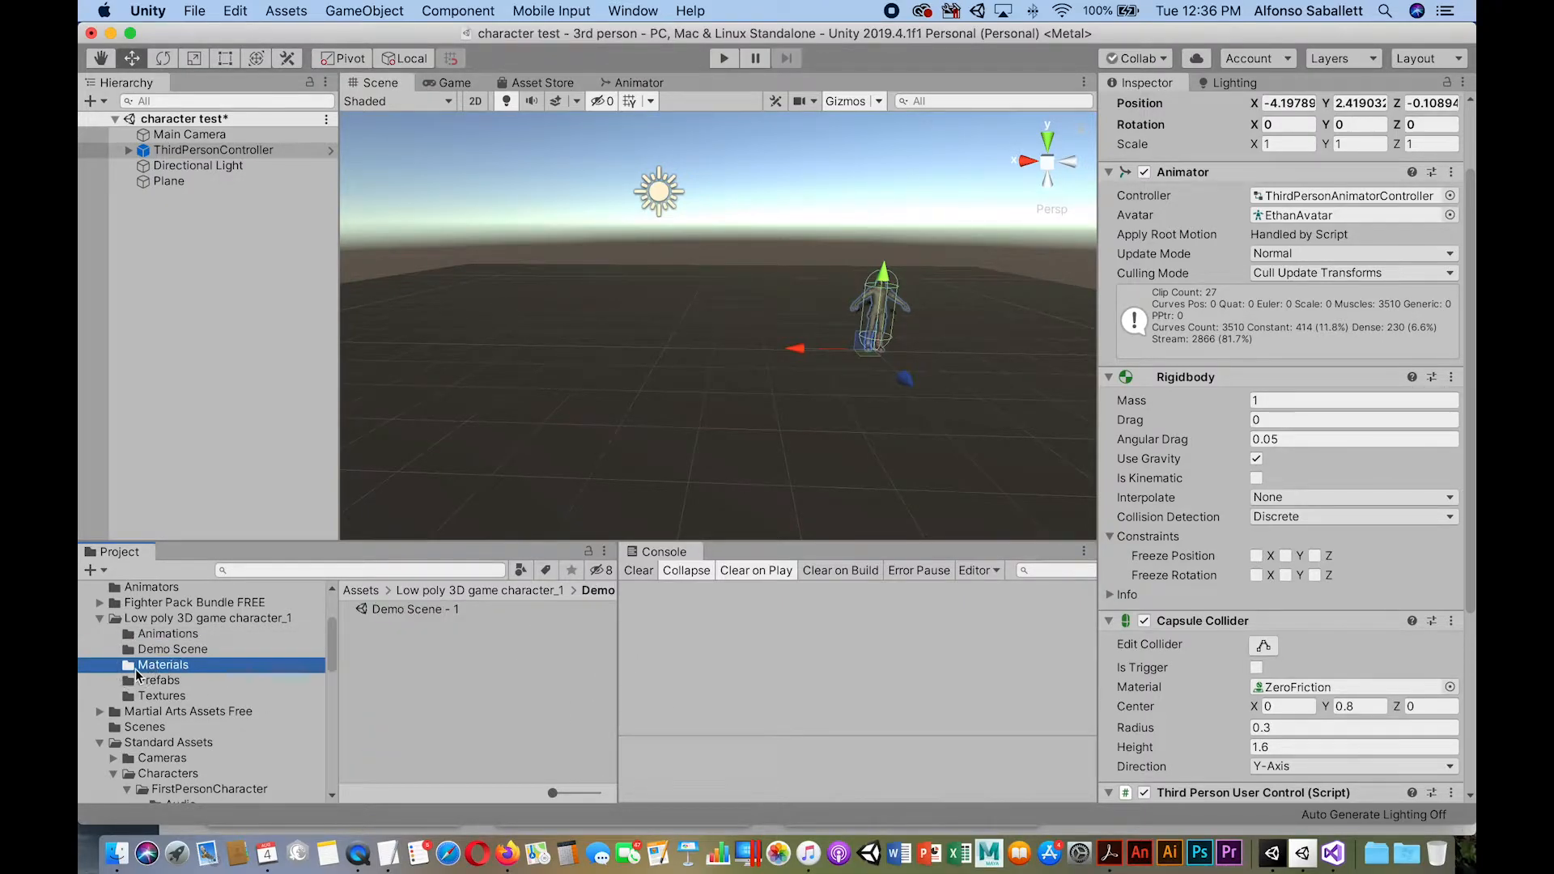
# Place the Character_1@Walking prefab from the low poly character's Prefabs folder in the scene beside the third-person character.
pyautogui.click(141, 680)
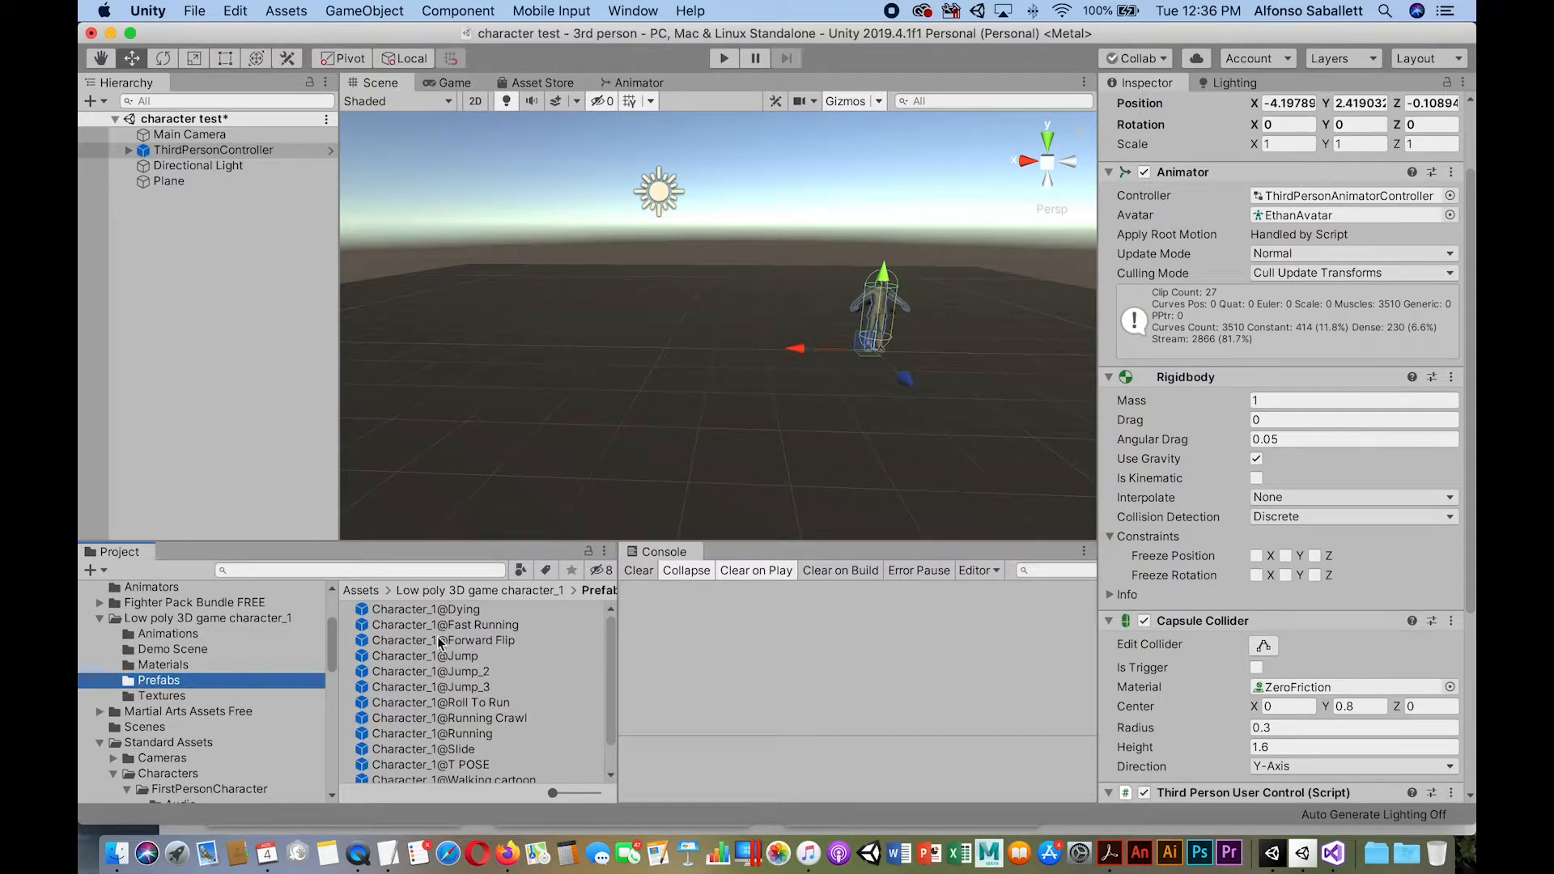
pyautogui.moveTo(611, 679); pyautogui.dragTo(619, 743)
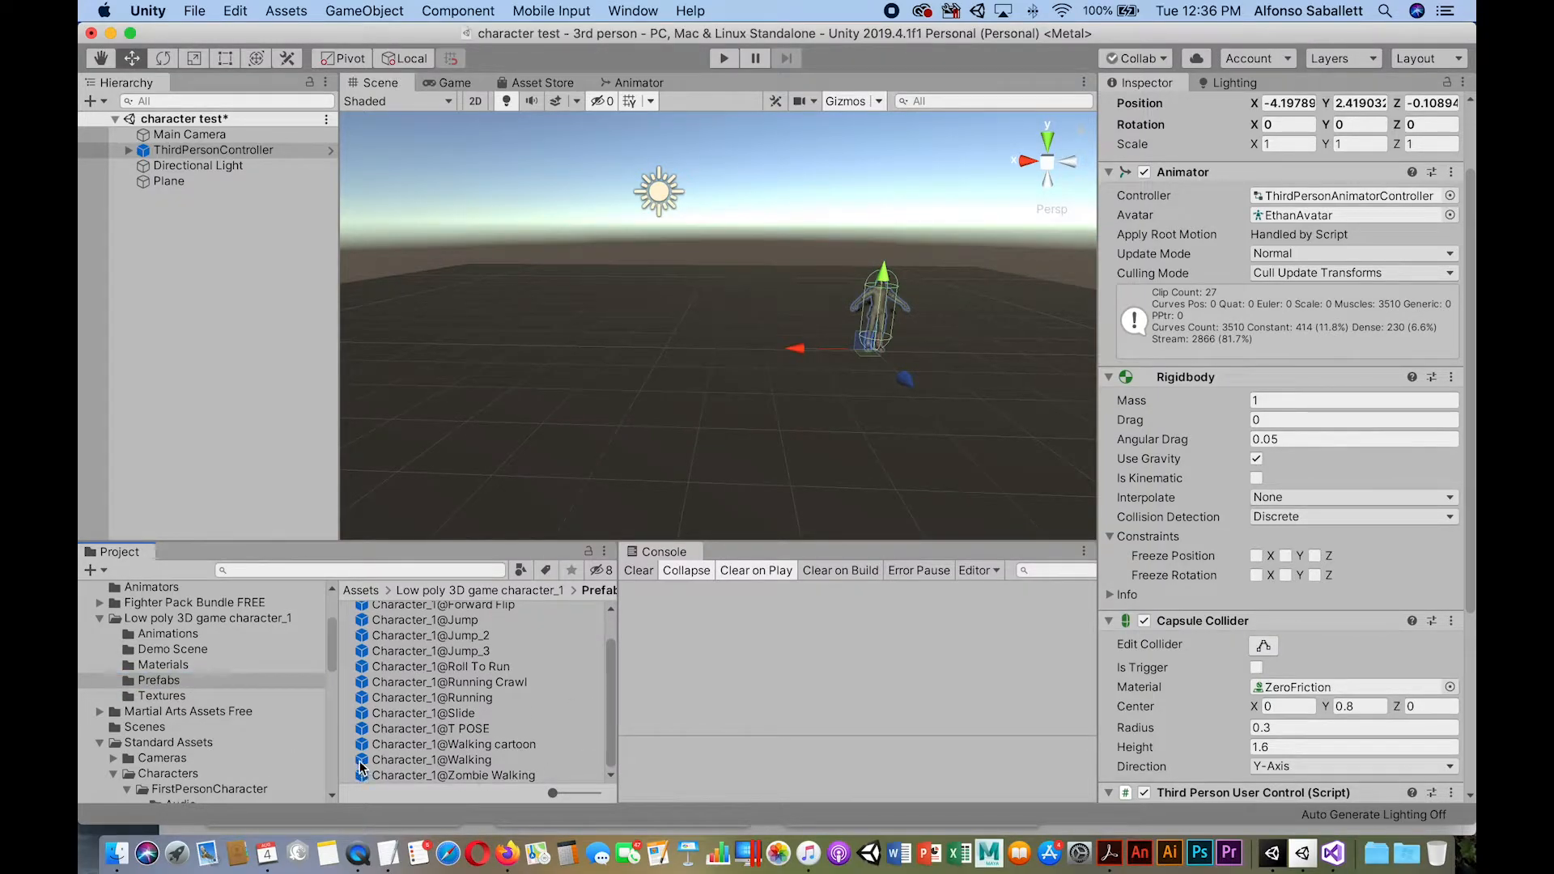
pyautogui.click(362, 760)
pyautogui.moveTo(374, 746); pyautogui.dragTo(589, 371)
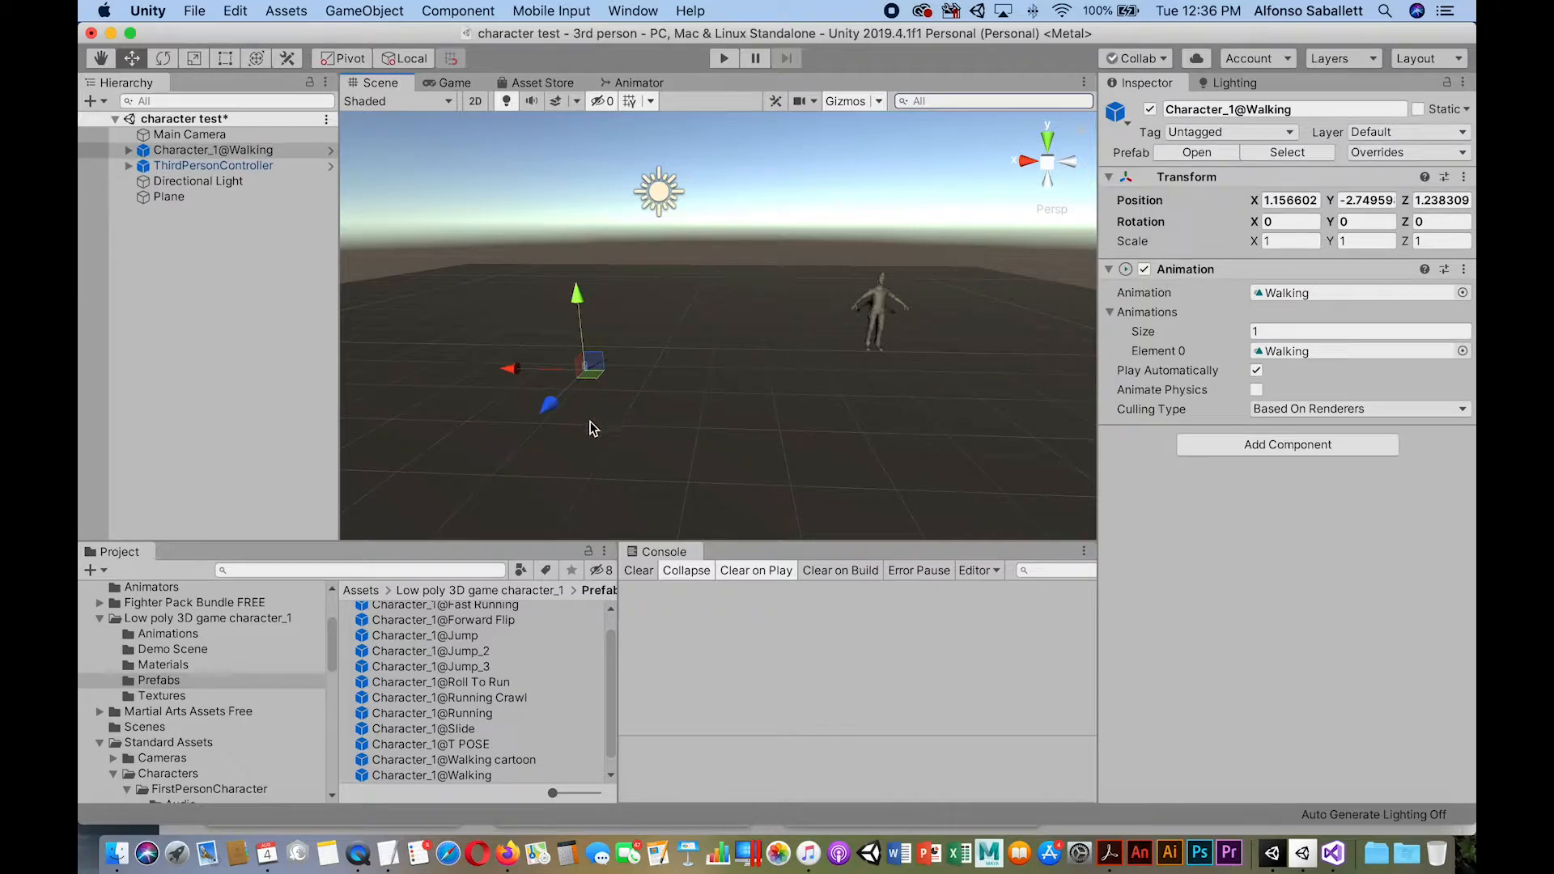
# Scale the Character_1@Walking object uniformly to about 15.14.
pyautogui.click(189, 62)
pyautogui.moveTo(584, 371); pyautogui.dragTo(967, 479)
pyautogui.moveTo(583, 377); pyautogui.dragTo(791, 427)
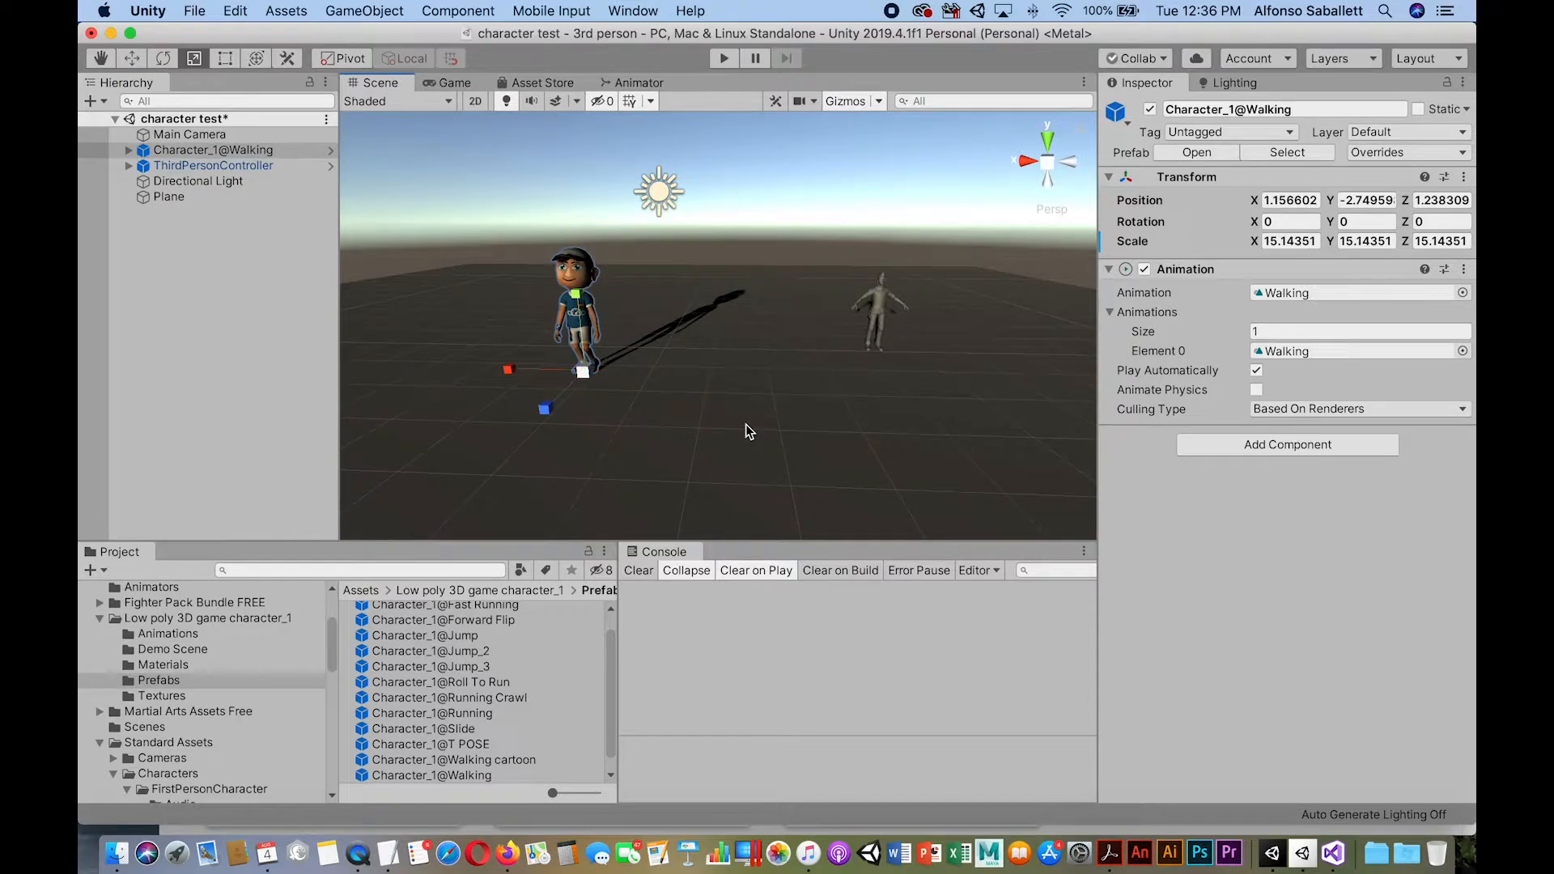
# Run the scene briefly to preview the walking character, stop it and delete Character_1@Walking from the scene.
pyautogui.press('super+p')
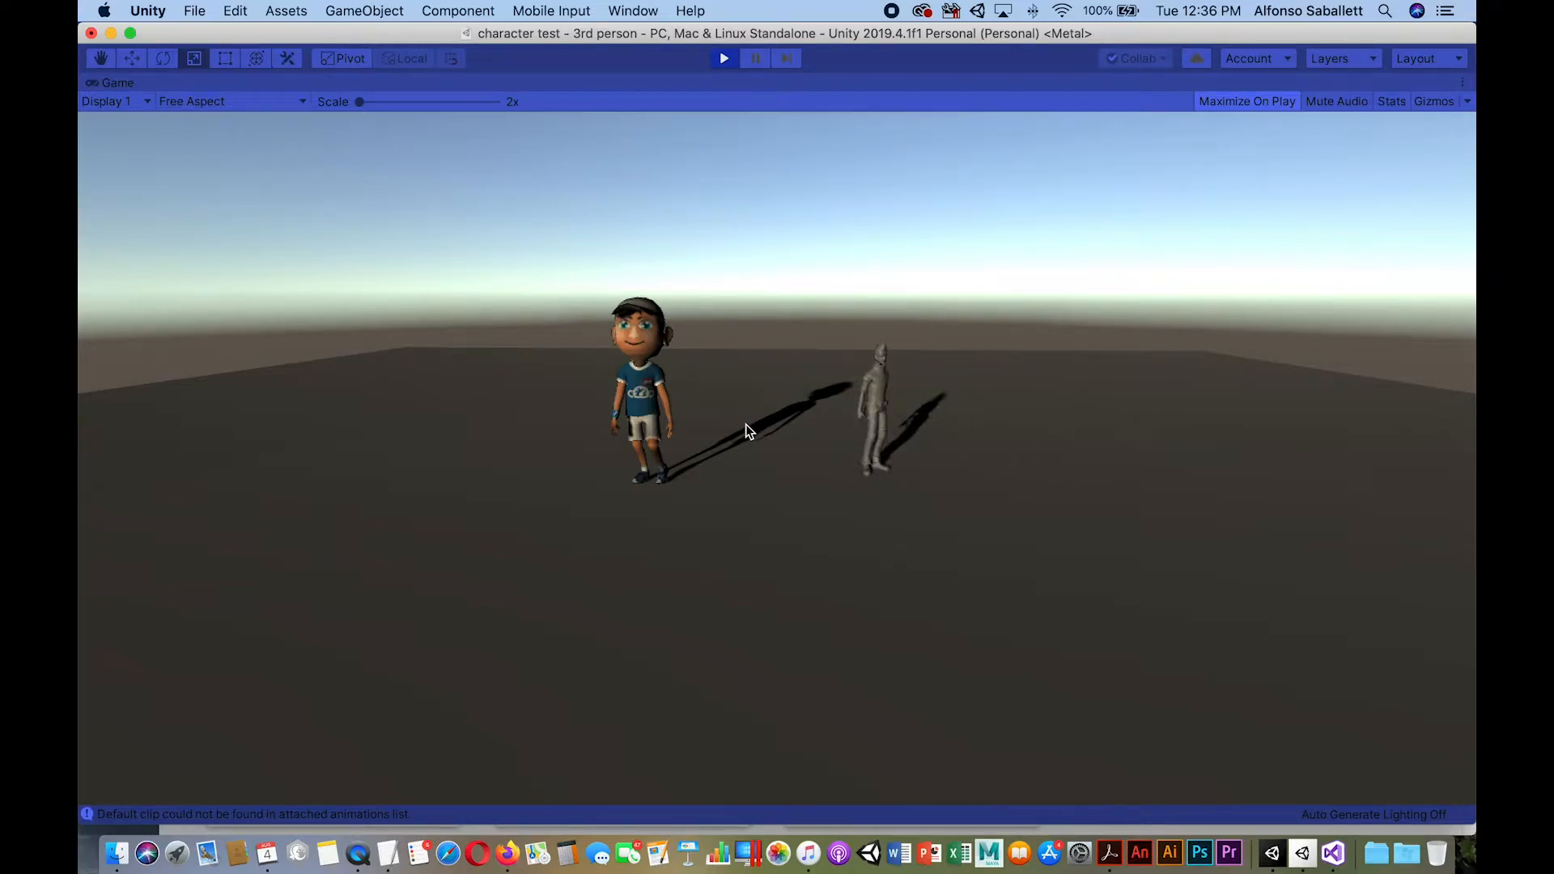
pyautogui.press('super+p')
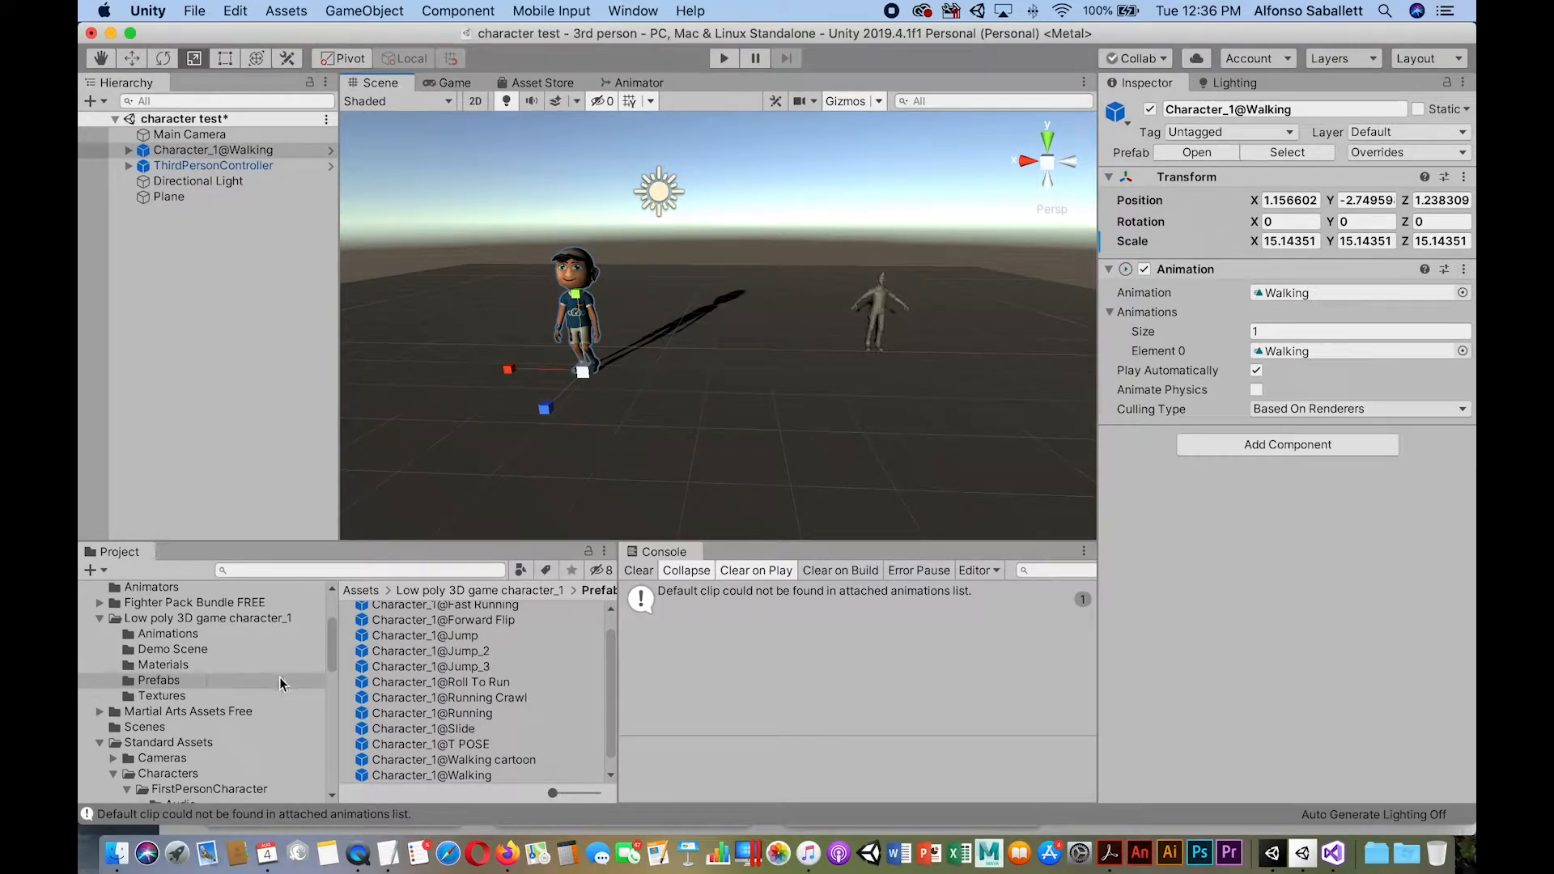
pyautogui.click(162, 154)
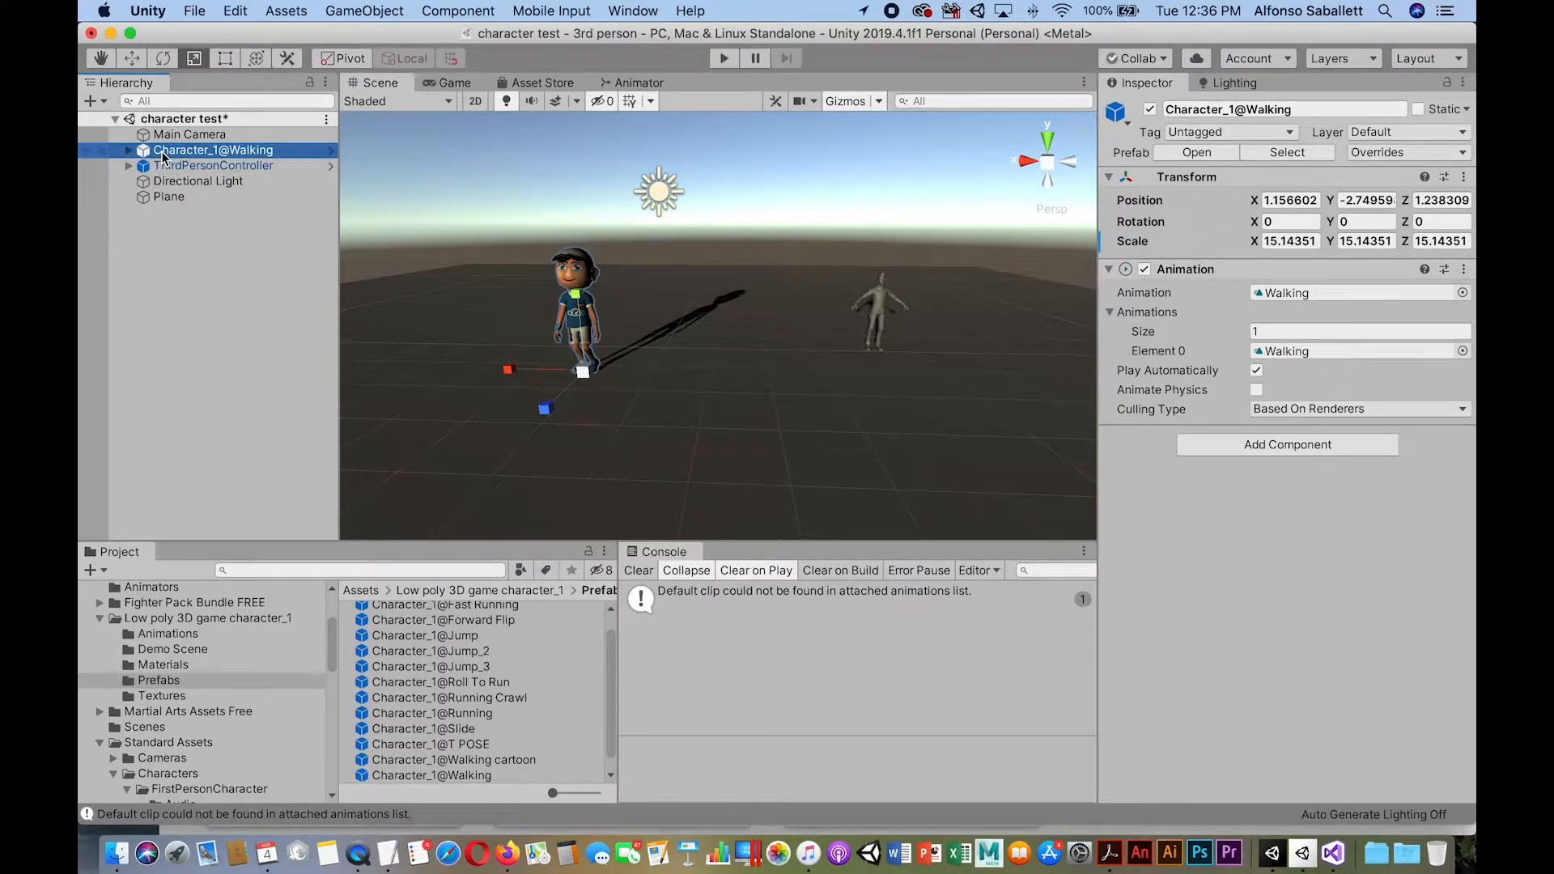
pyautogui.press('super+BackSpace')
# Place the Character_1@Fast Running model from the Animations folder in the scene and scale it uniformly to about 13.88.
pyautogui.scroll(-1, 595, 716)
pyautogui.scroll(2, 595, 717)
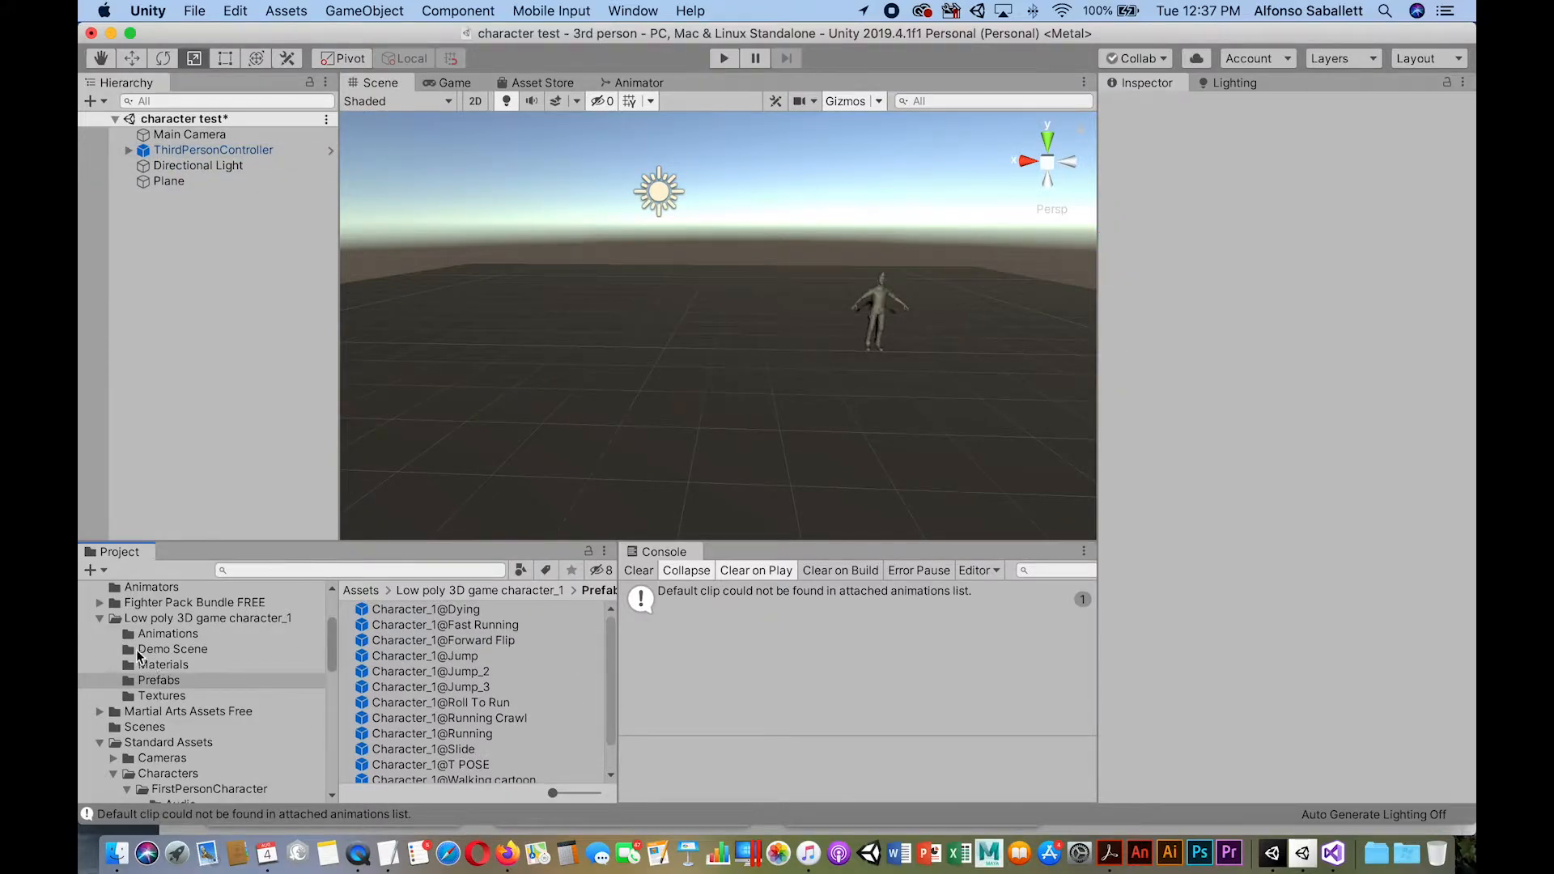
pyautogui.click(127, 618)
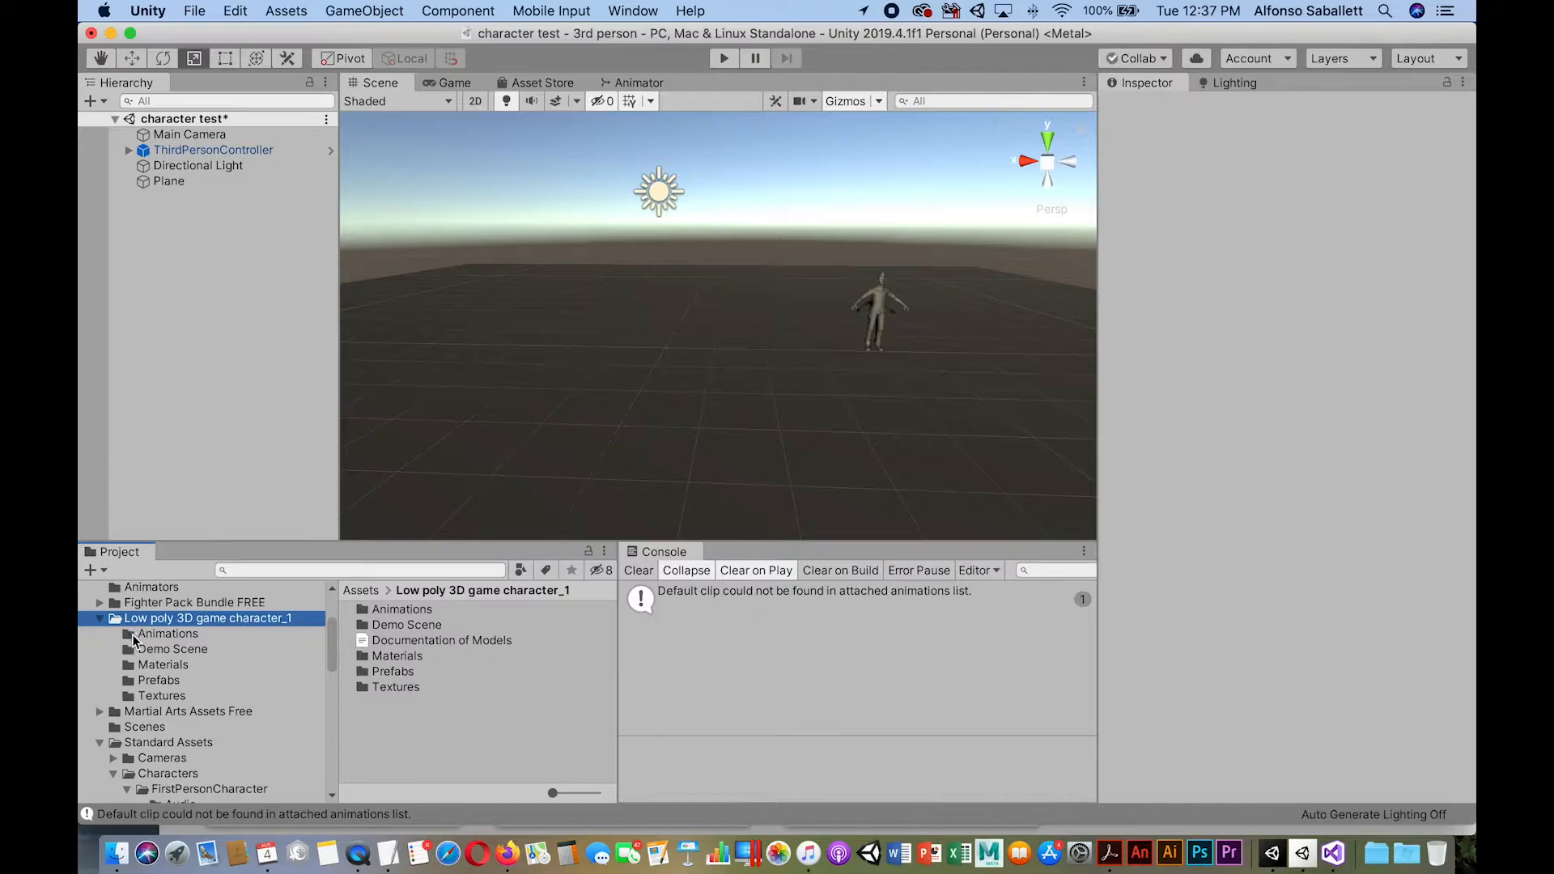
pyautogui.click(134, 636)
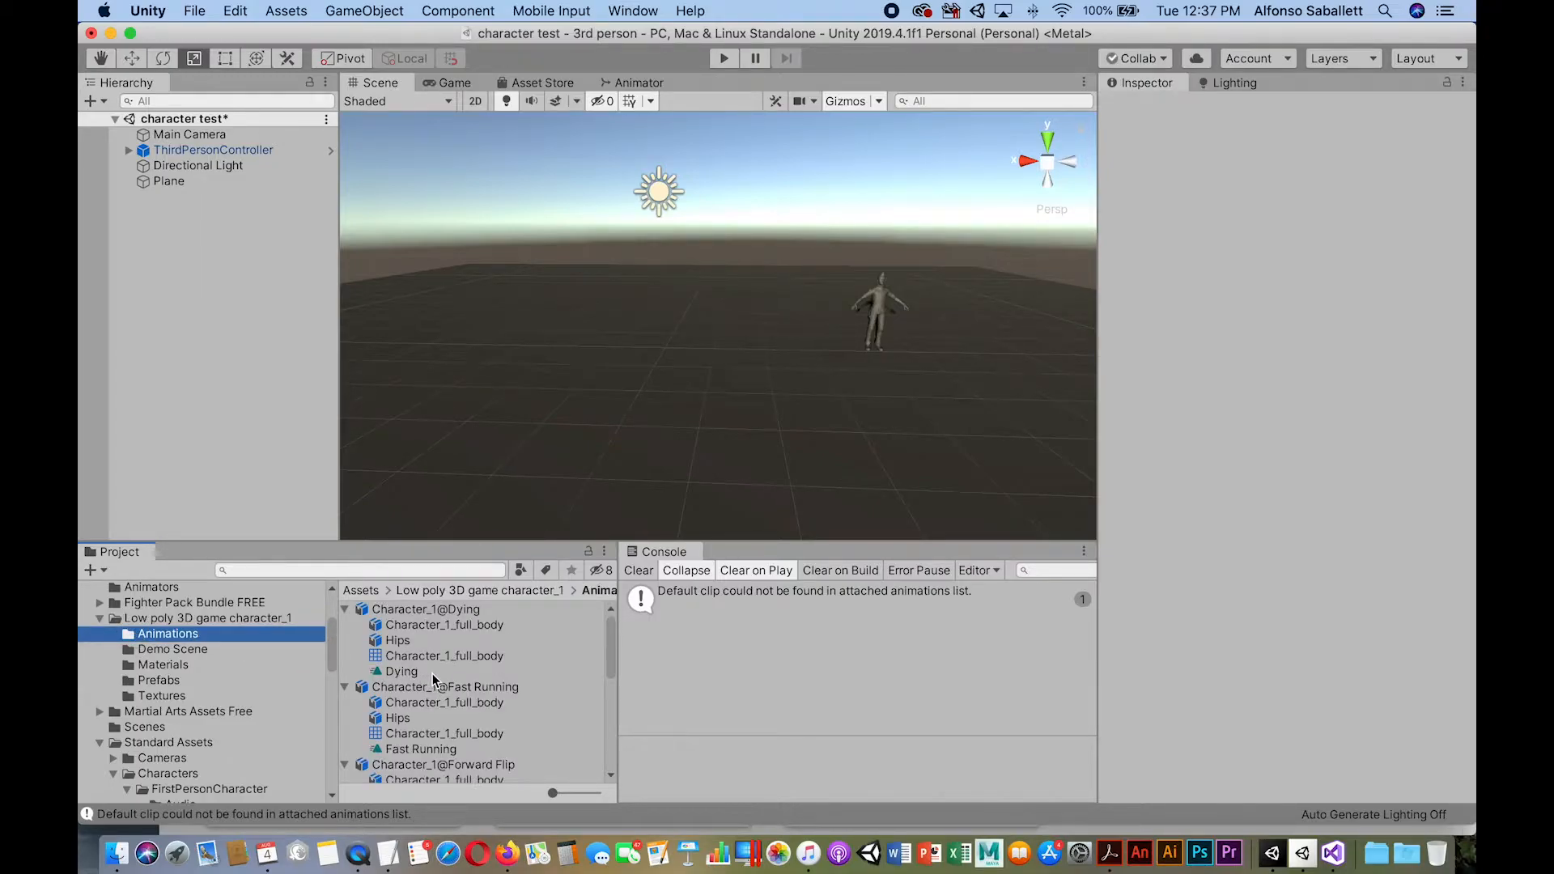
pyautogui.click(372, 612)
pyautogui.click(365, 688)
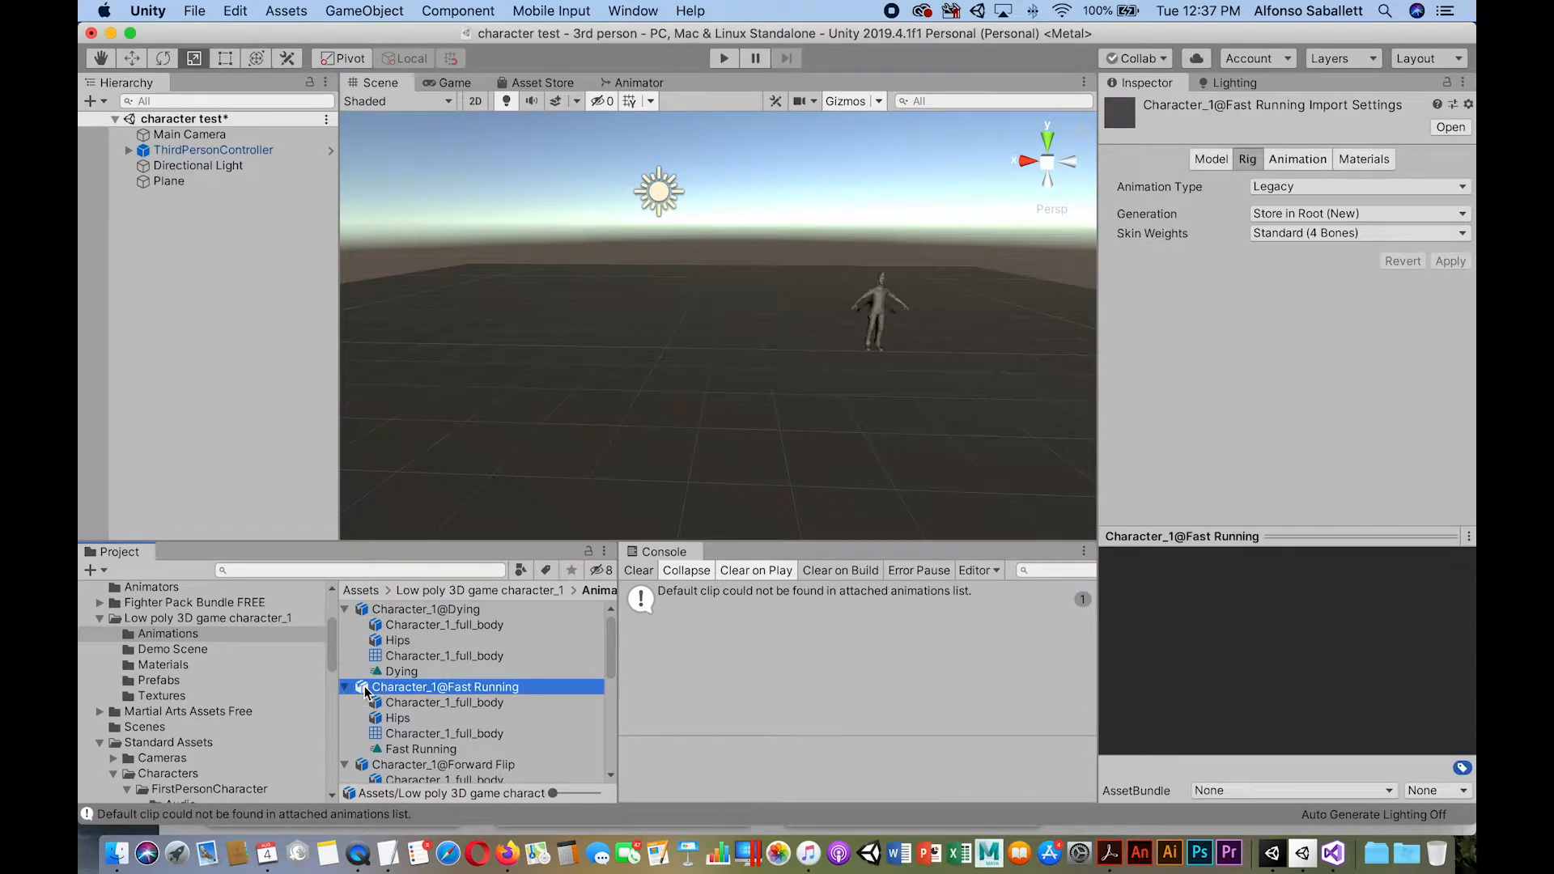
pyautogui.moveTo(365, 690); pyautogui.dragTo(773, 514)
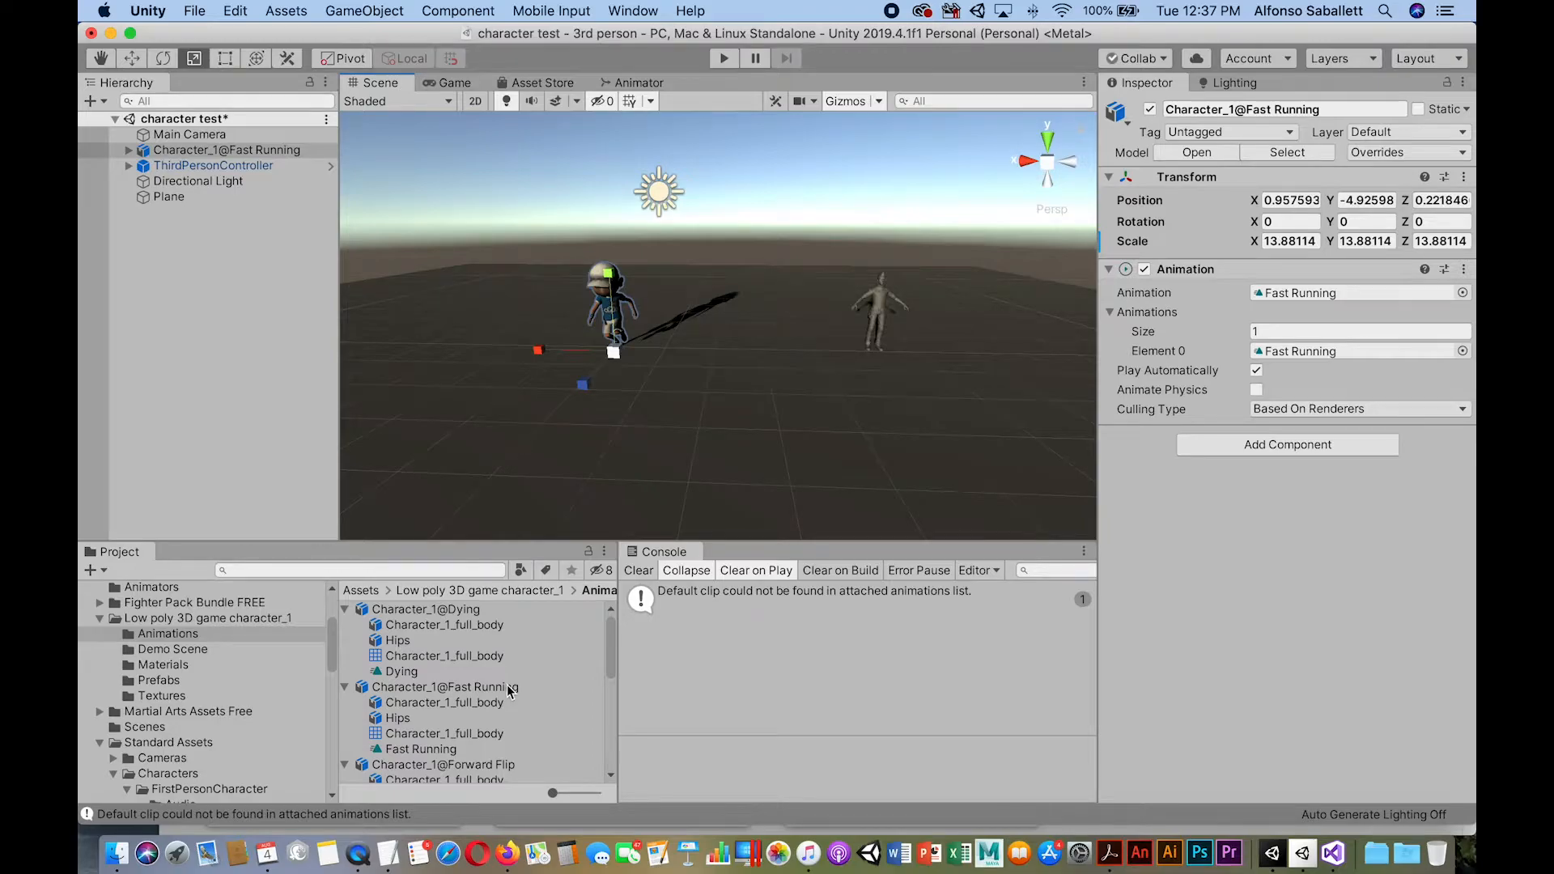
# Run the scene to preview the Fast Running animation, stop it and inspect the character's child objects.
pyautogui.press('super+p')
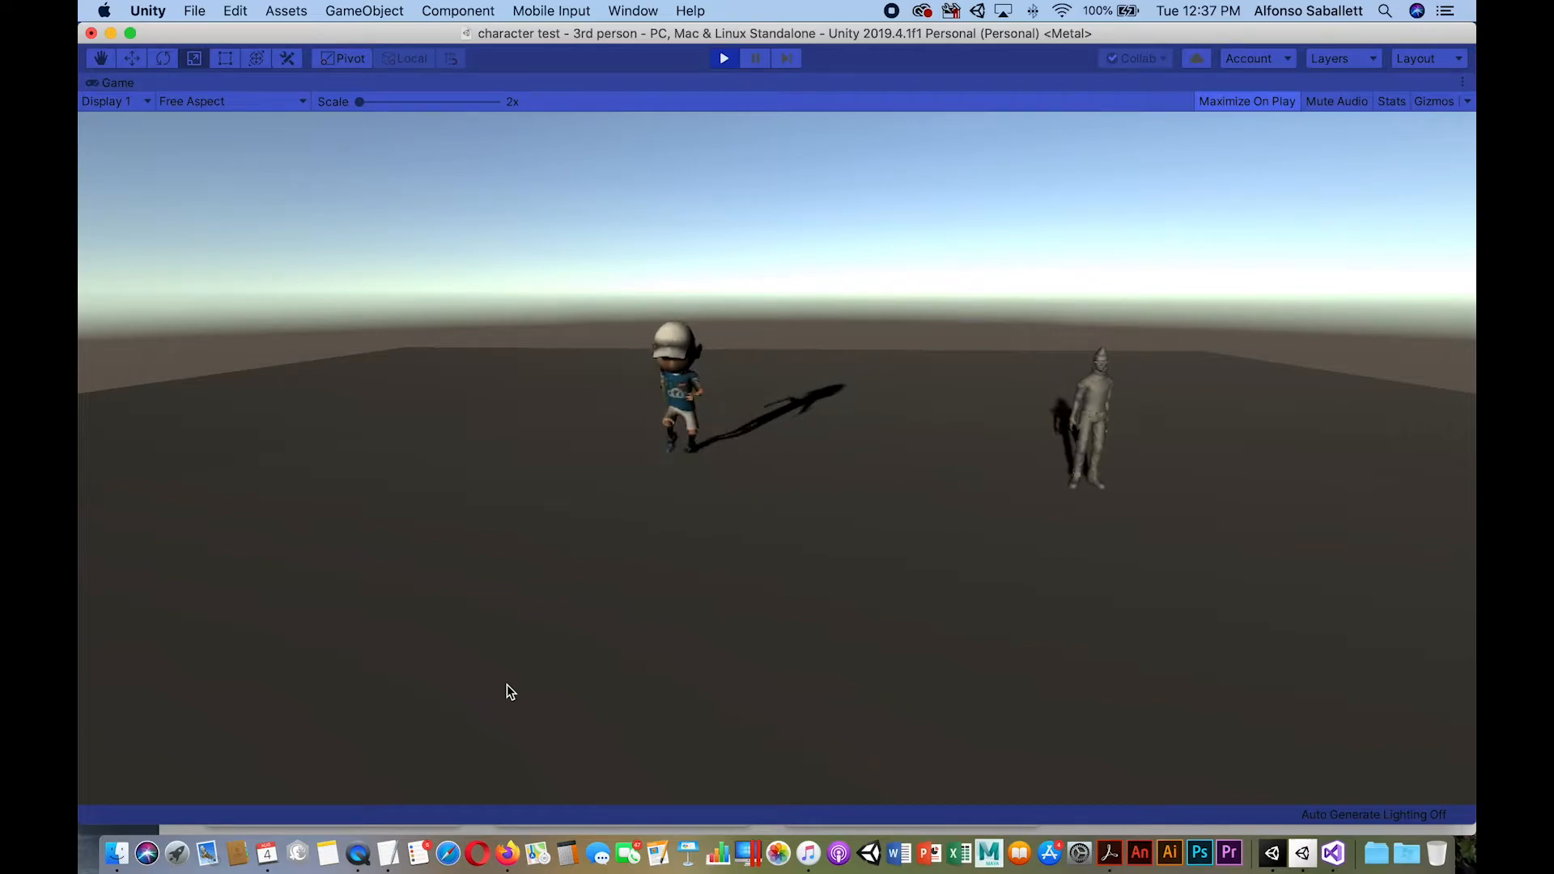
pyautogui.press('super+p')
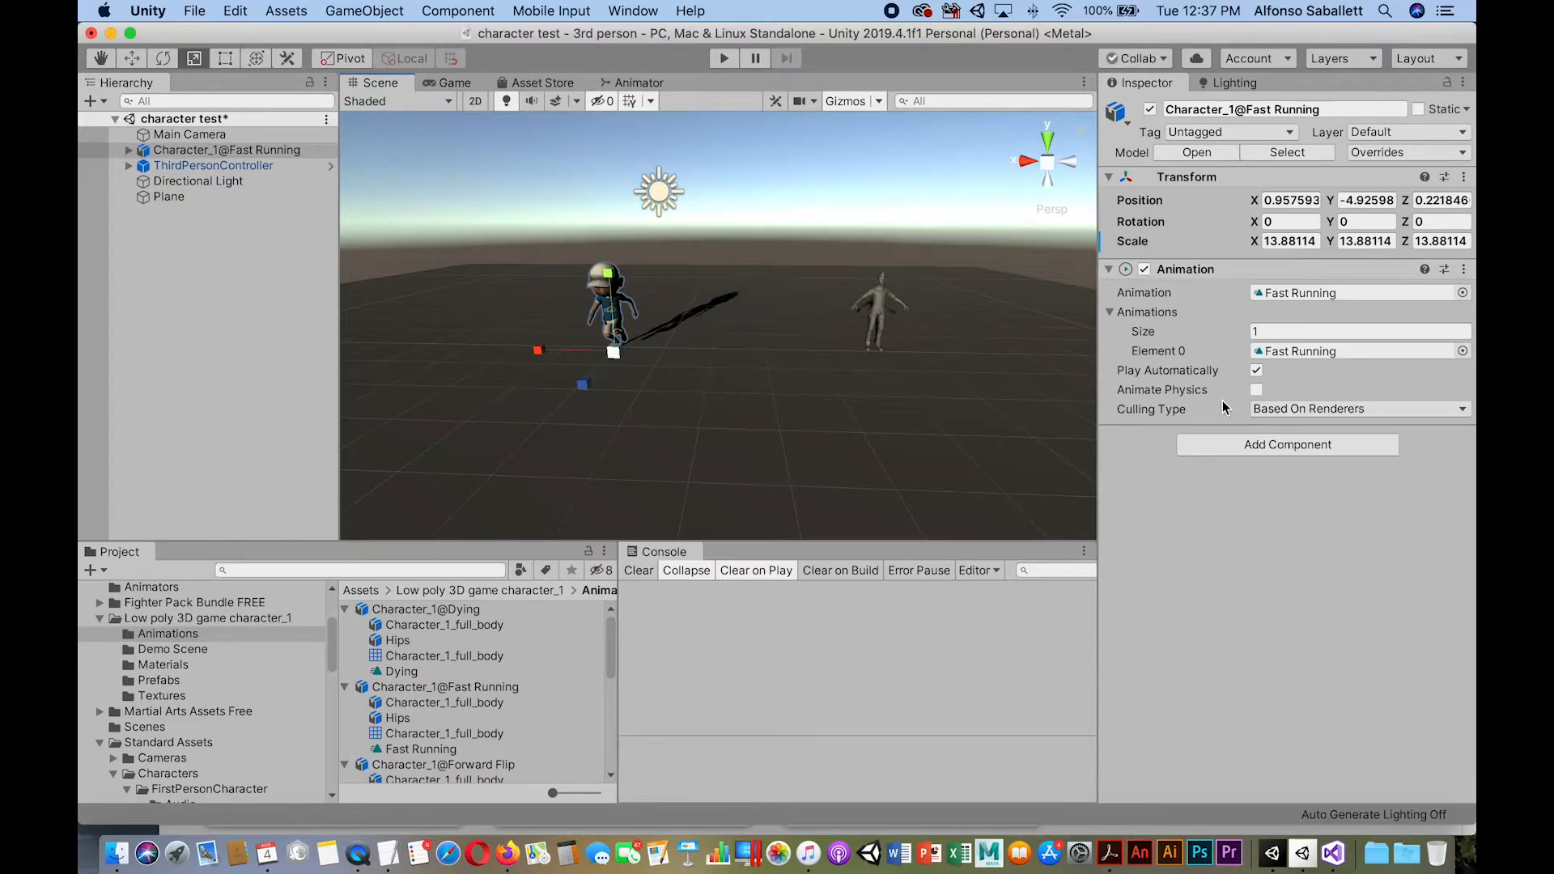
pyautogui.click(128, 150)
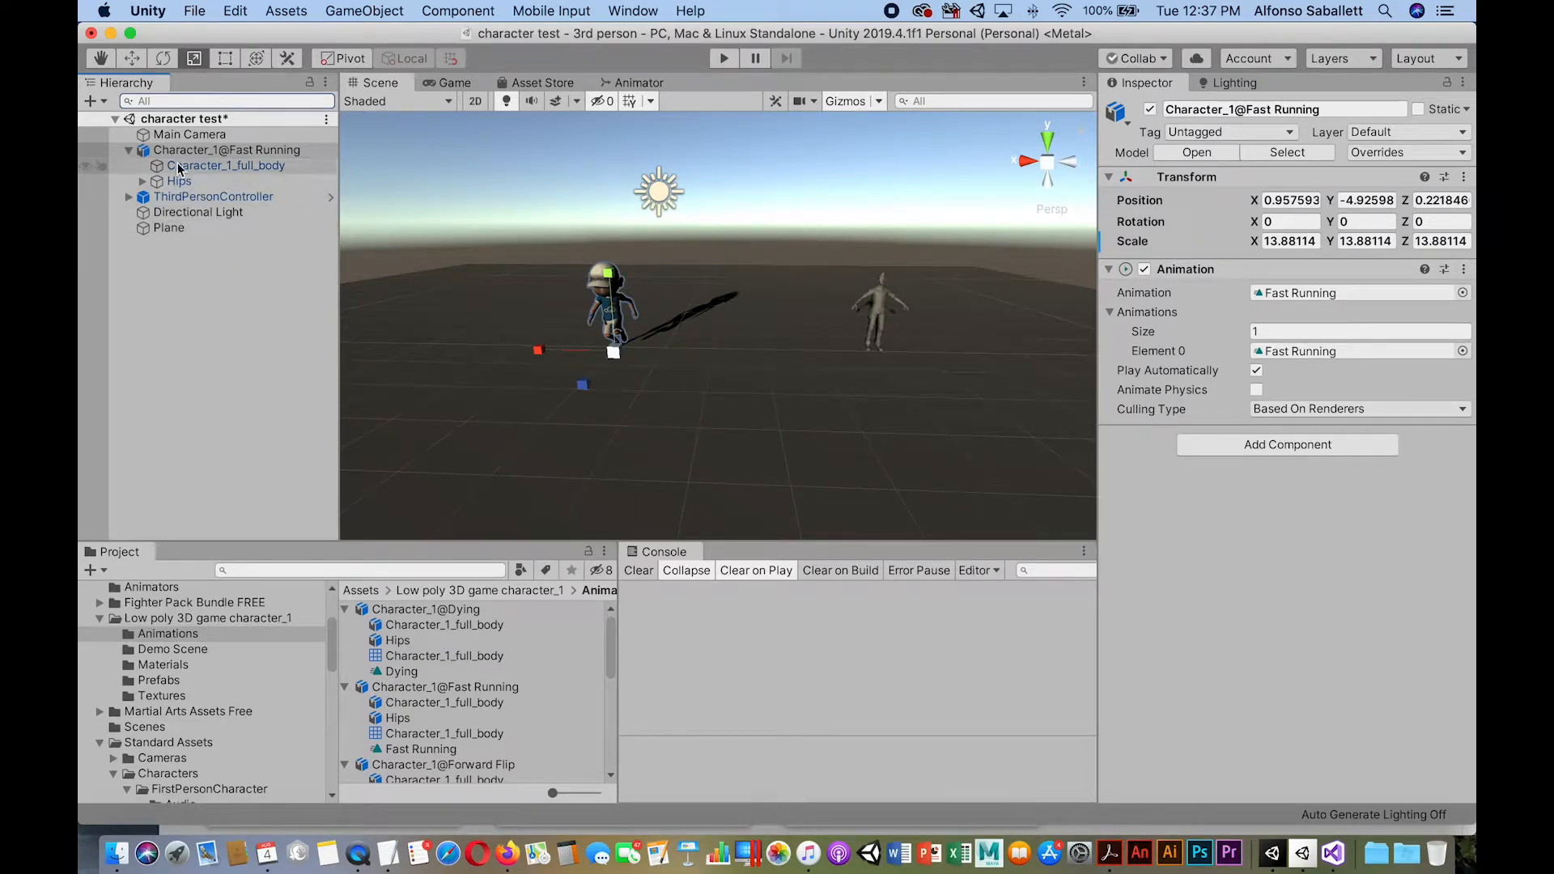
pyautogui.click(129, 151)
# Delete Character_1@Fast Running from the scene.
pyautogui.click(149, 153)
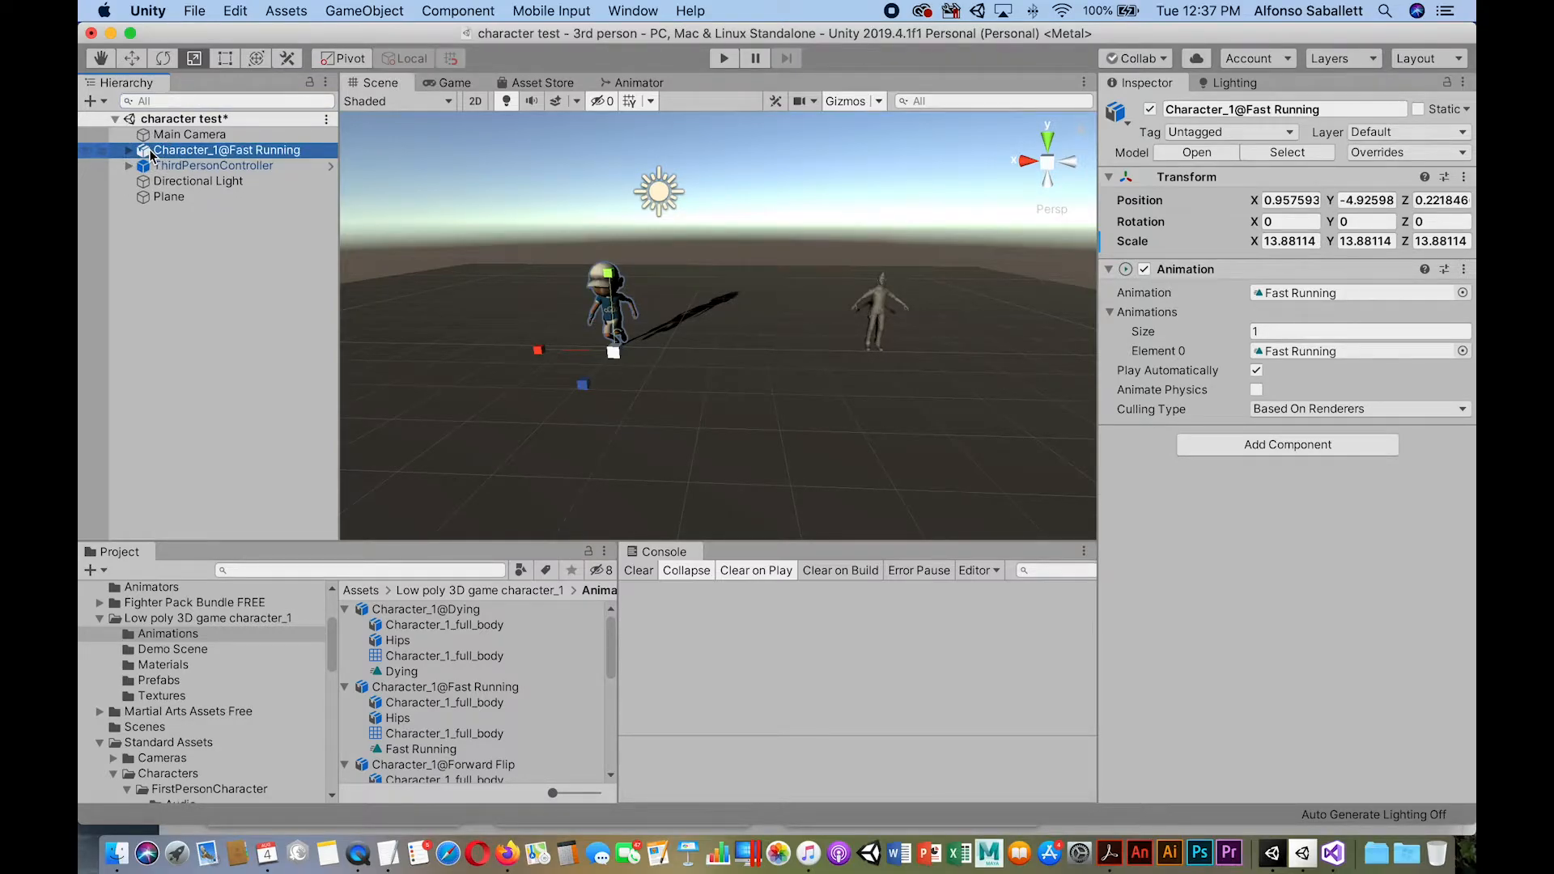
pyautogui.press('super+BackSpace')
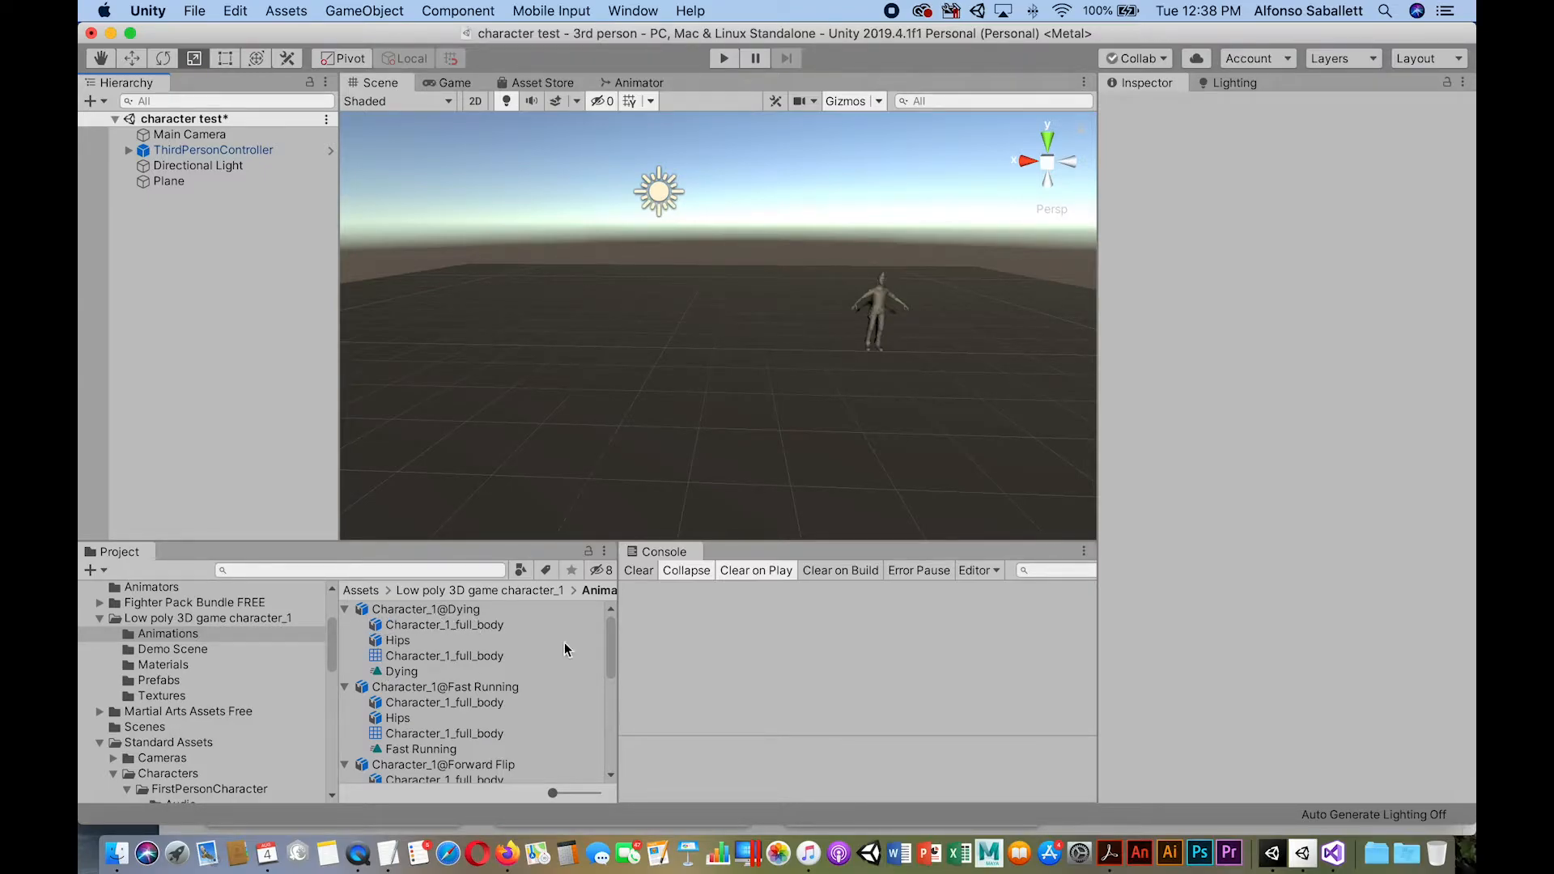
pyautogui.moveTo(614, 643); pyautogui.dragTo(610, 648)
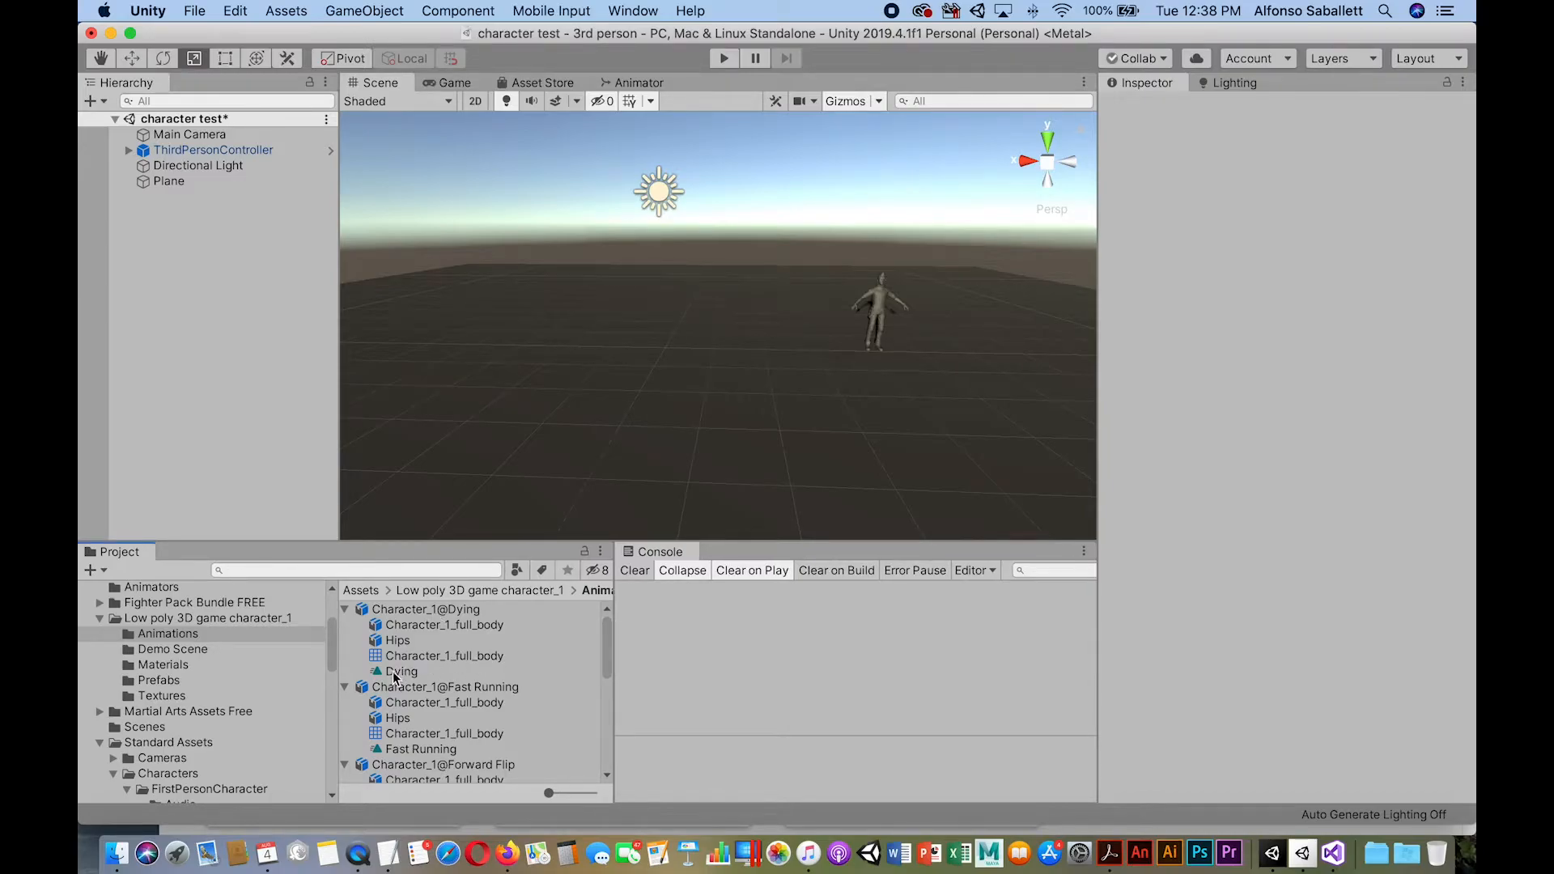
# Place the Character_1@Walking model from the Animations folder in the scene and scale it uniformly to about 11.12.
pyautogui.moveTo(608, 657); pyautogui.dragTo(610, 749)
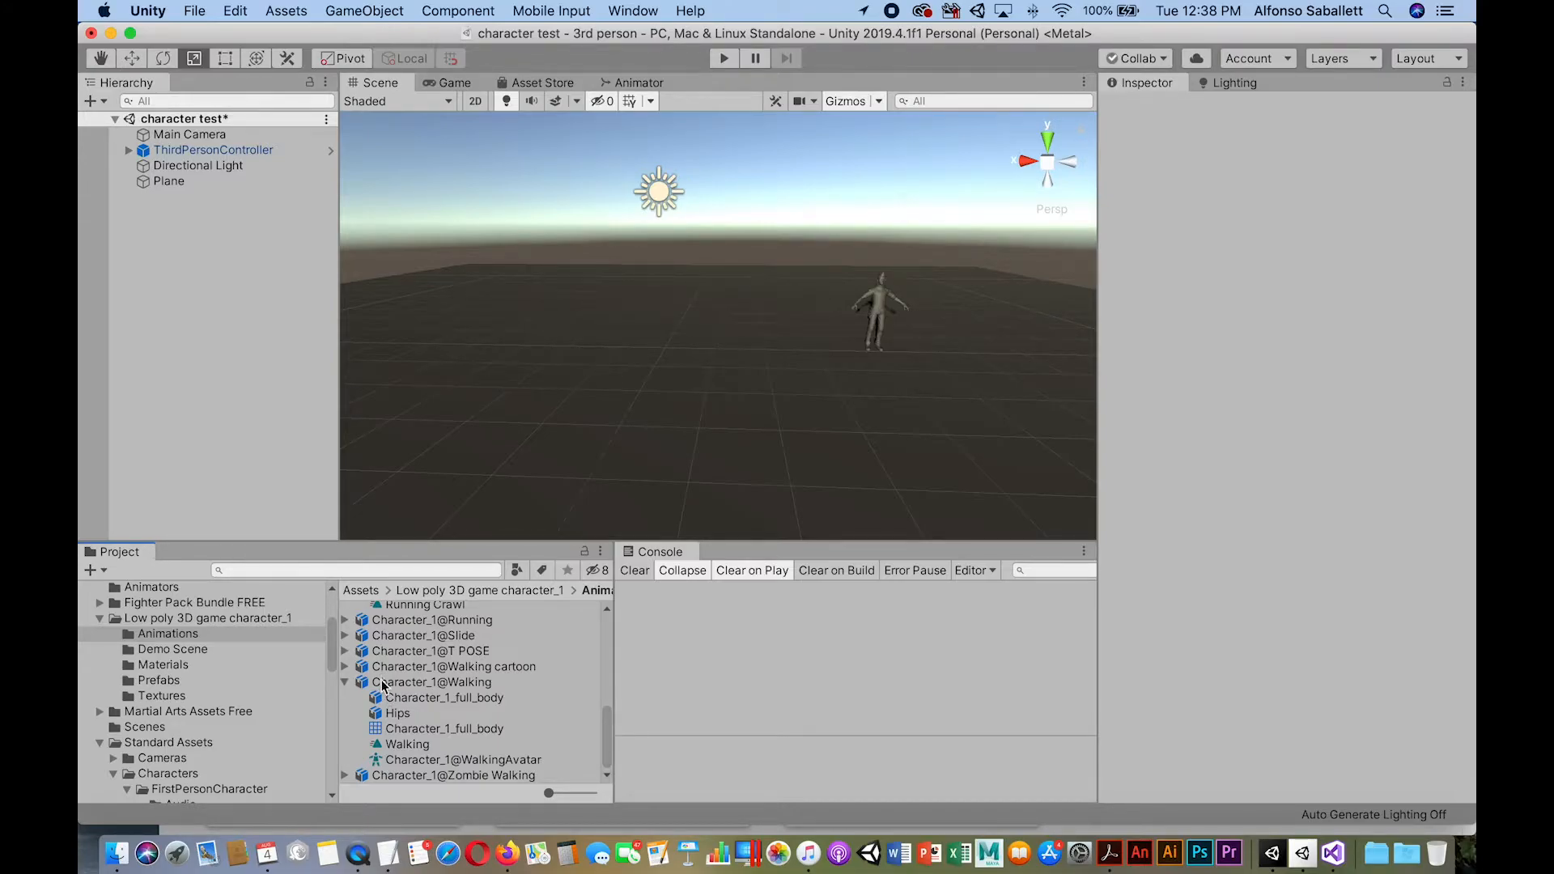
pyautogui.click(397, 760)
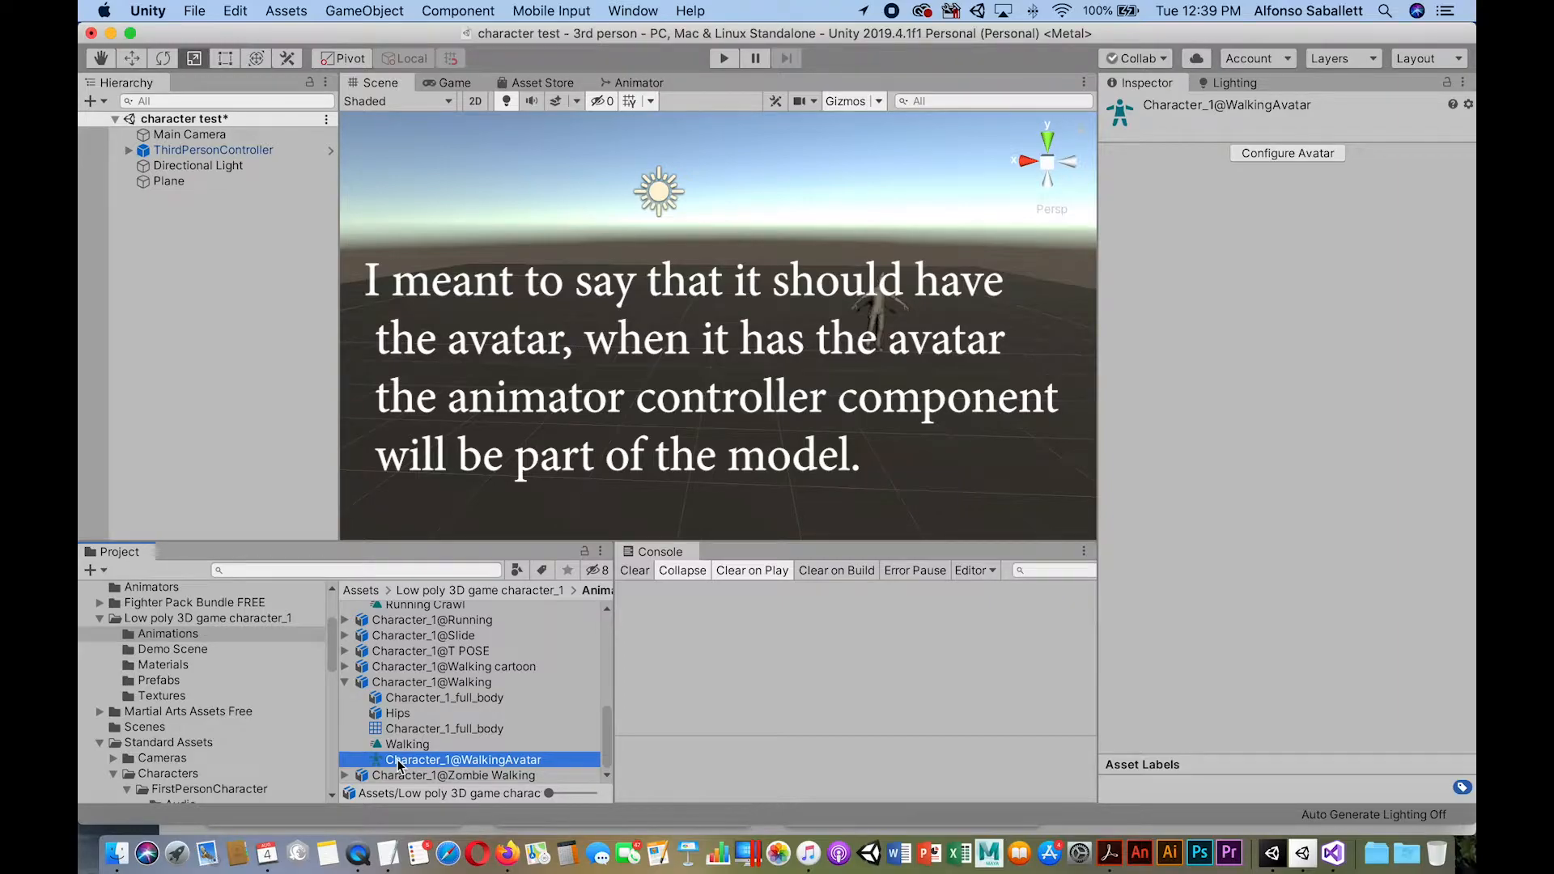
pyautogui.moveTo(397, 763); pyautogui.dragTo(937, 513)
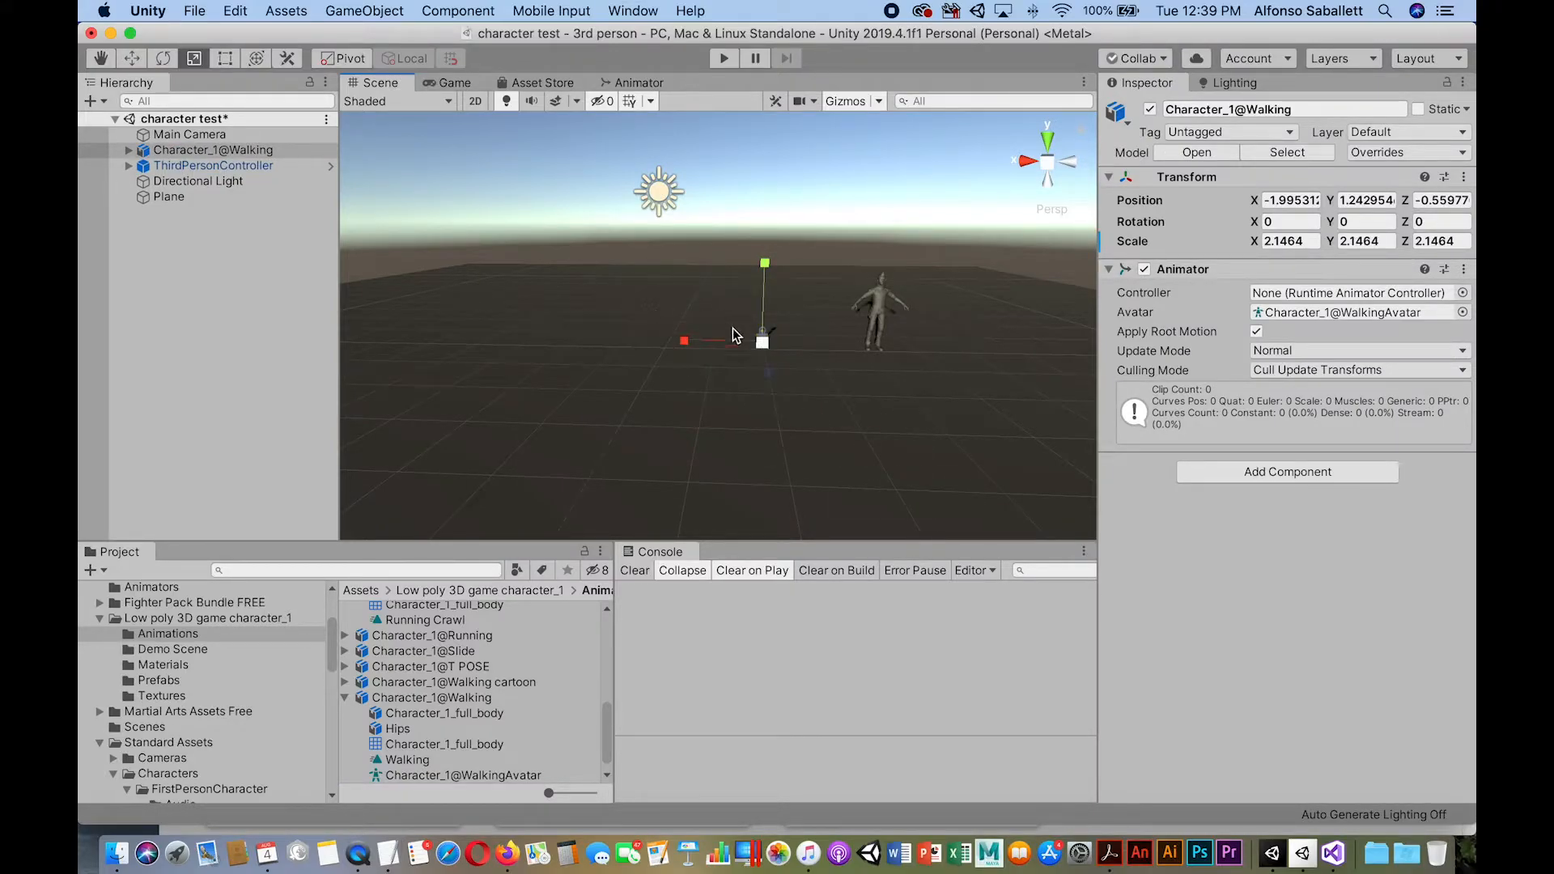
pyautogui.moveTo(764, 342); pyautogui.dragTo(842, 434)
pyautogui.moveTo(761, 348); pyautogui.dragTo(947, 482)
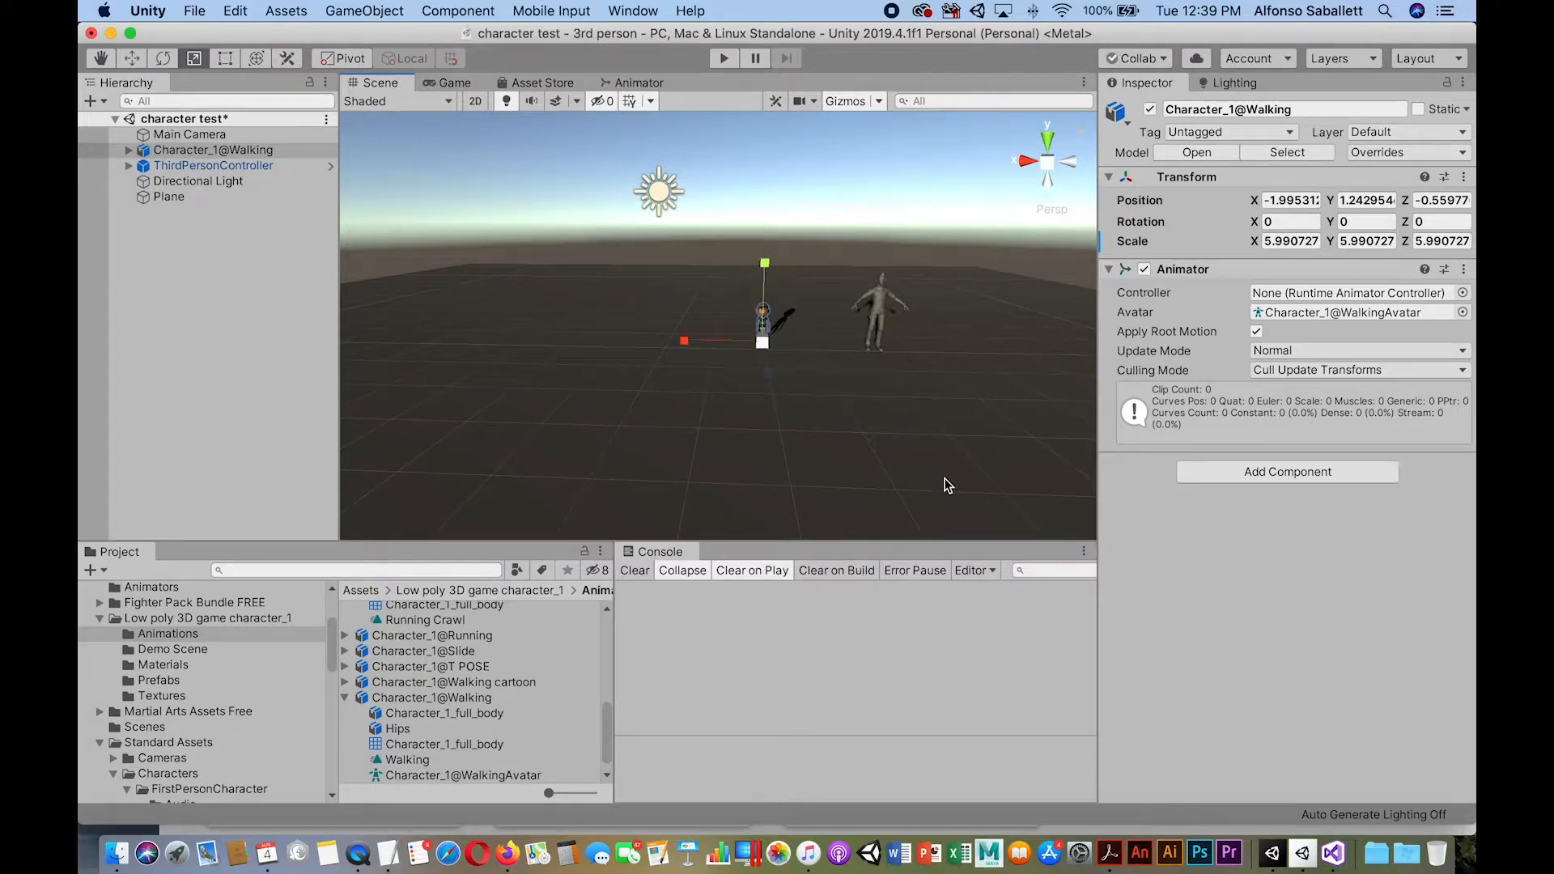
pyautogui.moveTo(763, 343); pyautogui.dragTo(860, 485)
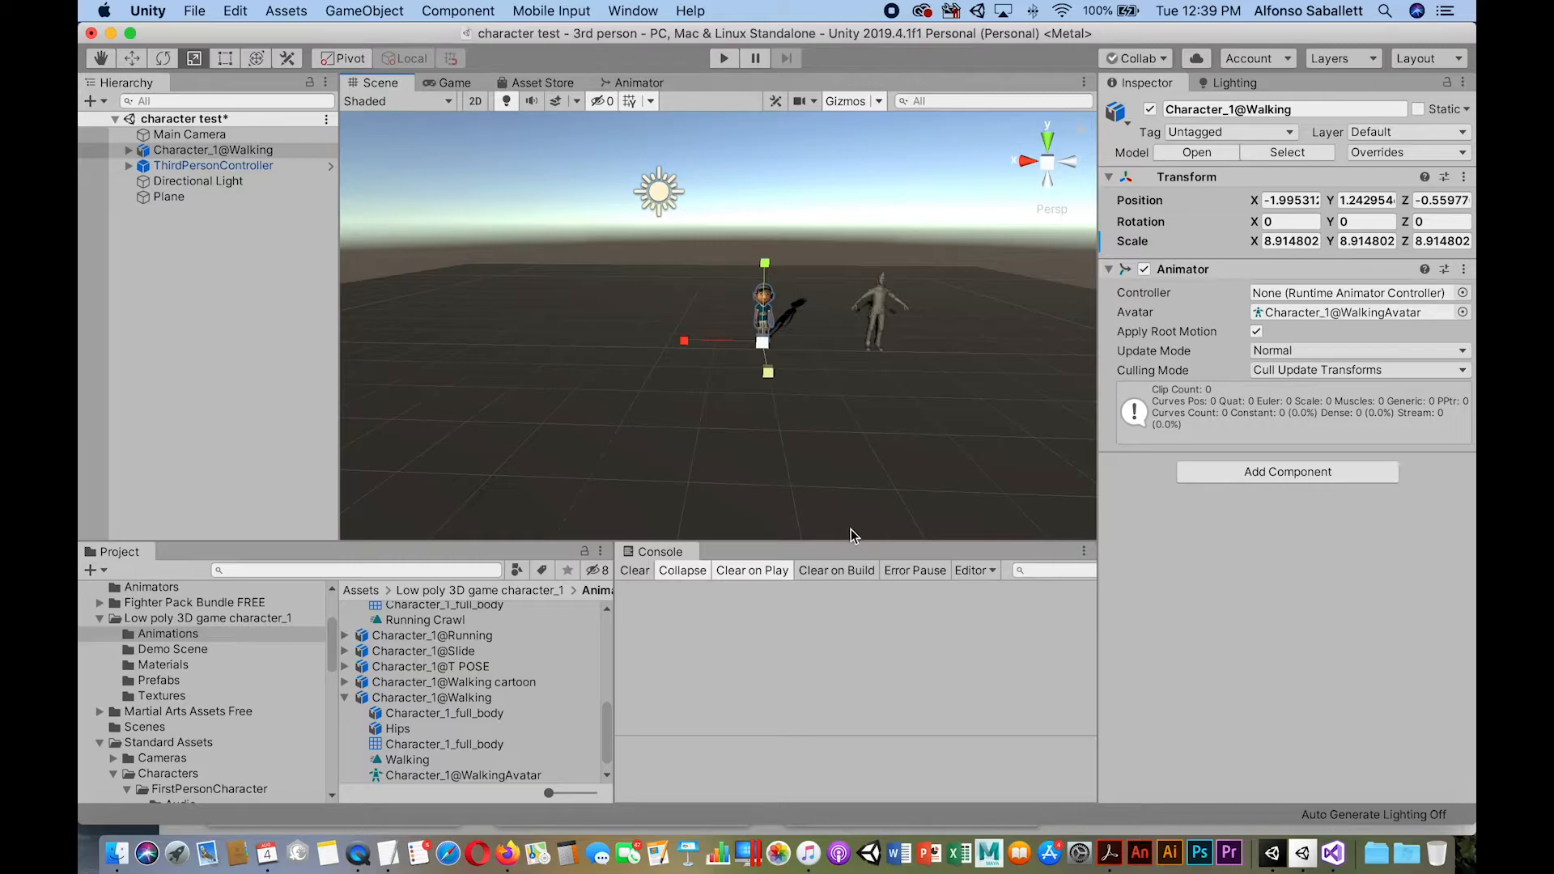
pyautogui.keyDown('alt'); pyautogui.moveTo(746, 454); pyautogui.dragTo(999, 513); pyautogui.keyUp('alt')
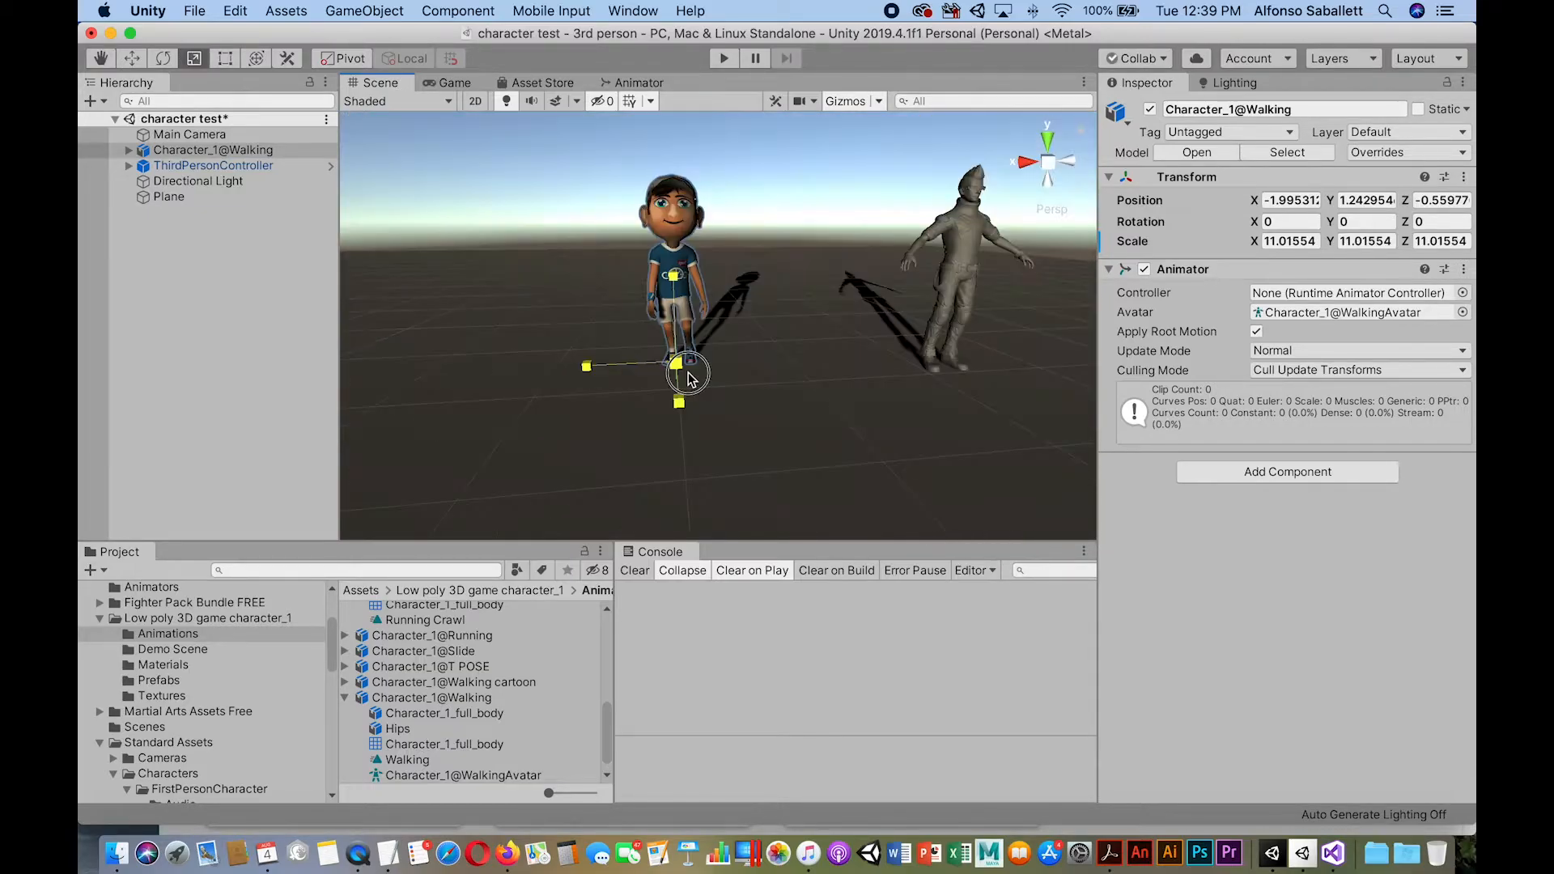
pyautogui.moveTo(690, 376); pyautogui.dragTo(687, 372)
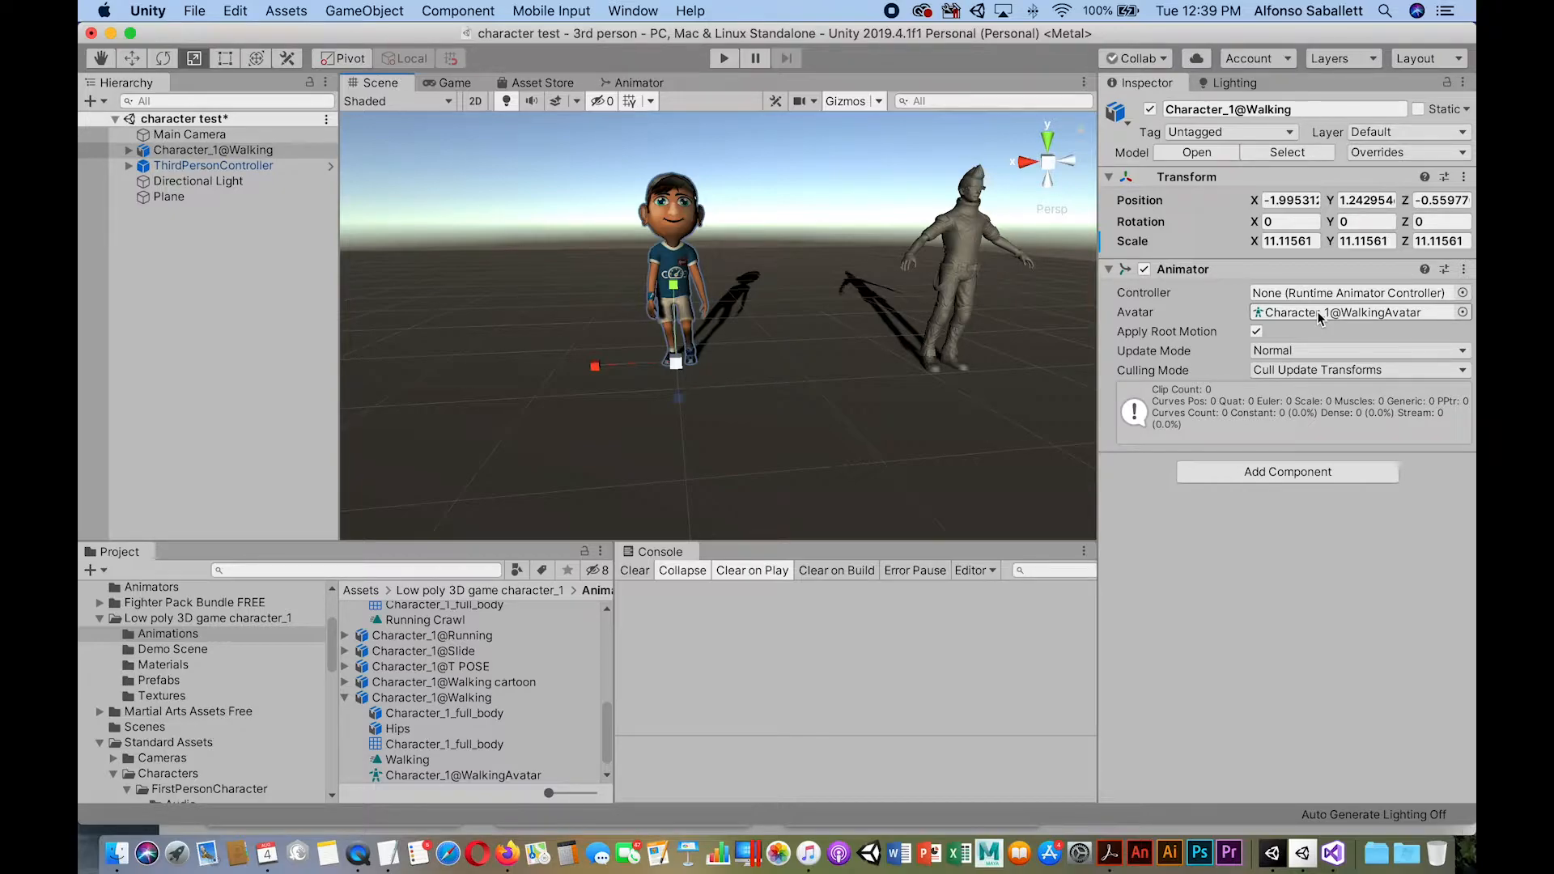
# Assign ThirdPersonAnimatorController to the Animator of Character_1@Walking and test moving and jumping in a brief play run.
pyautogui.click(1463, 293)
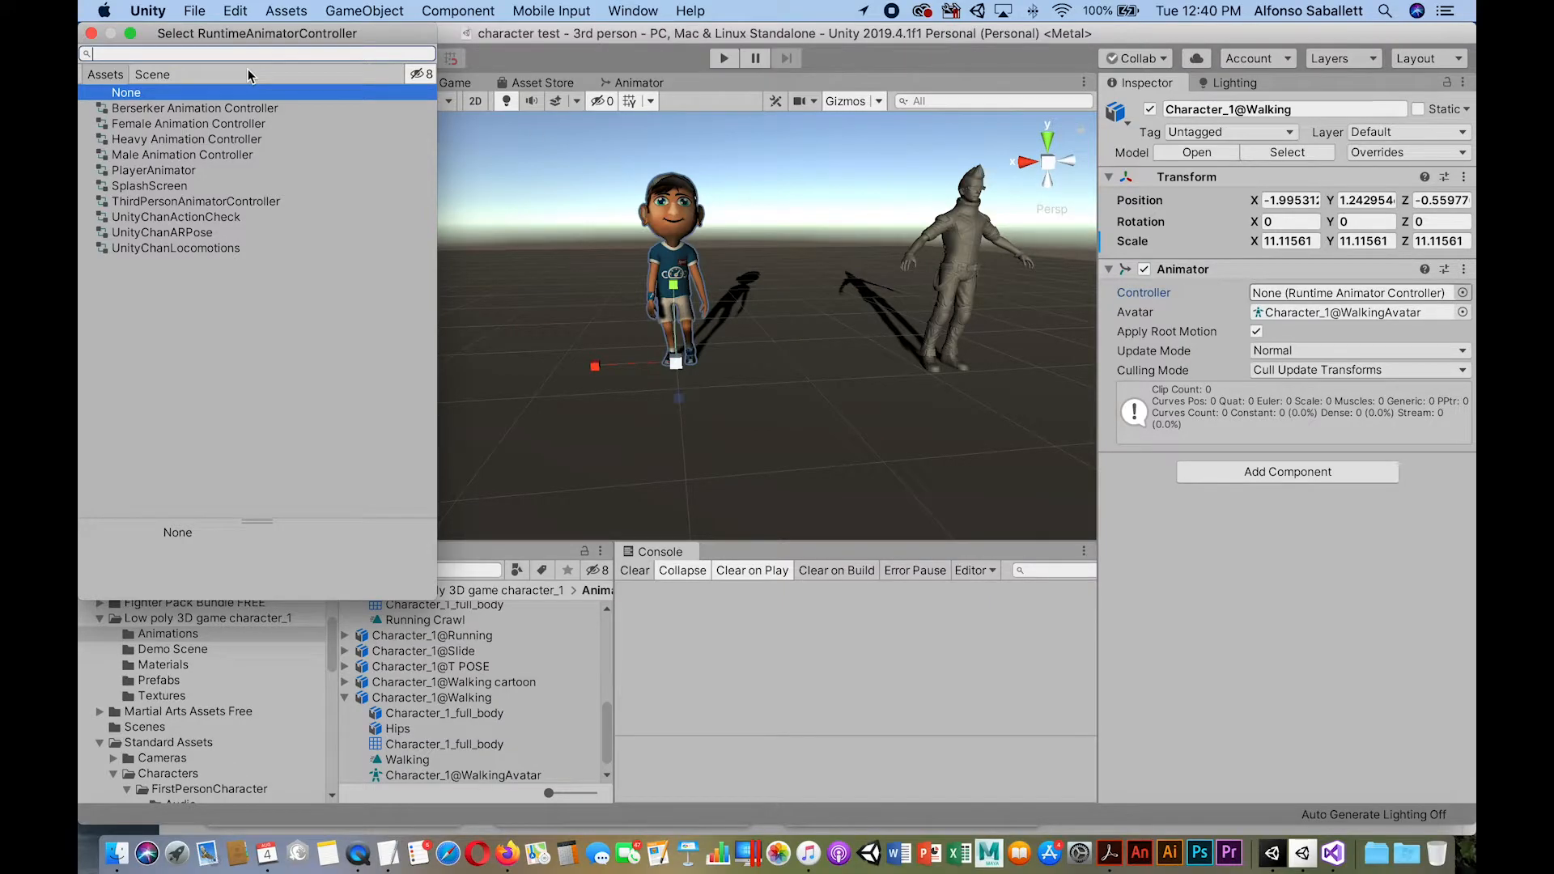
pyautogui.doubleClick(181, 201)
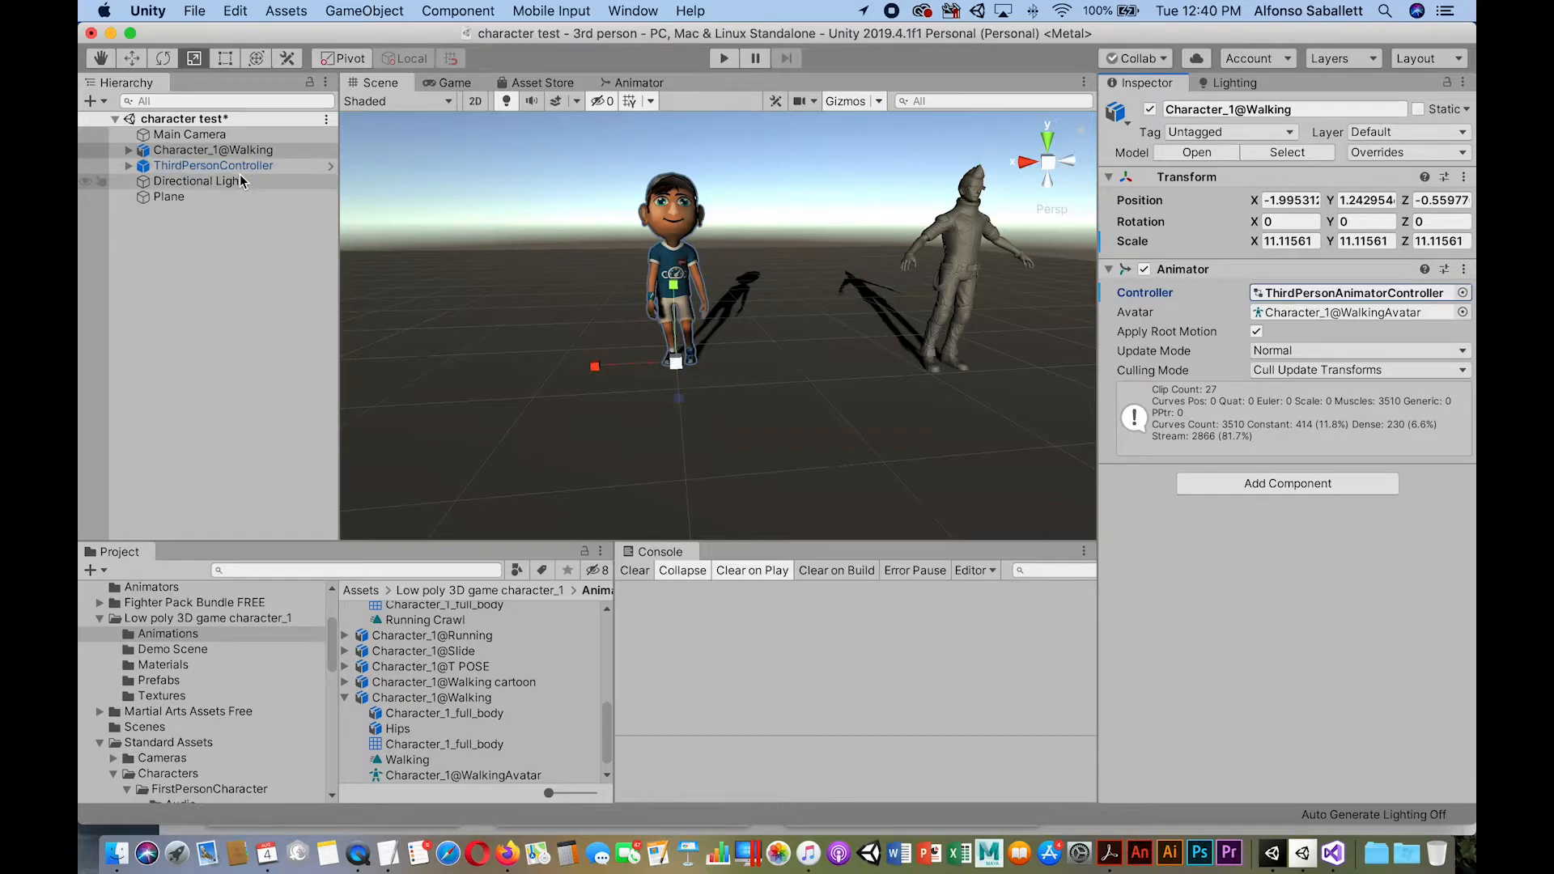
pyautogui.press('super+p')
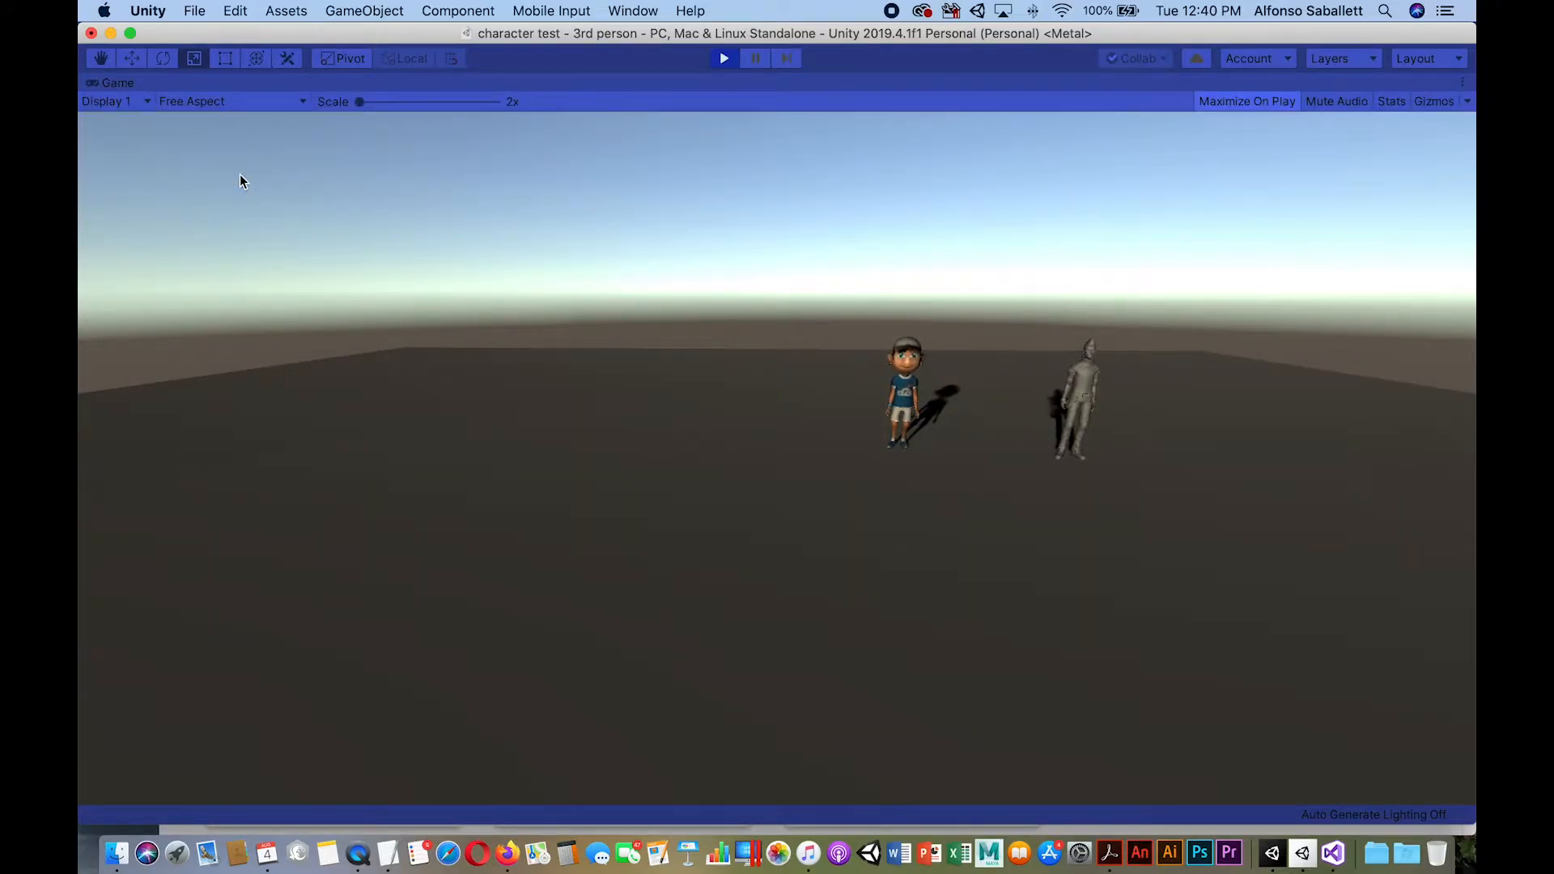
pyautogui.press('Left')
pyautogui.press('Up')
pyautogui.press('Right')
pyautogui.press('Down')
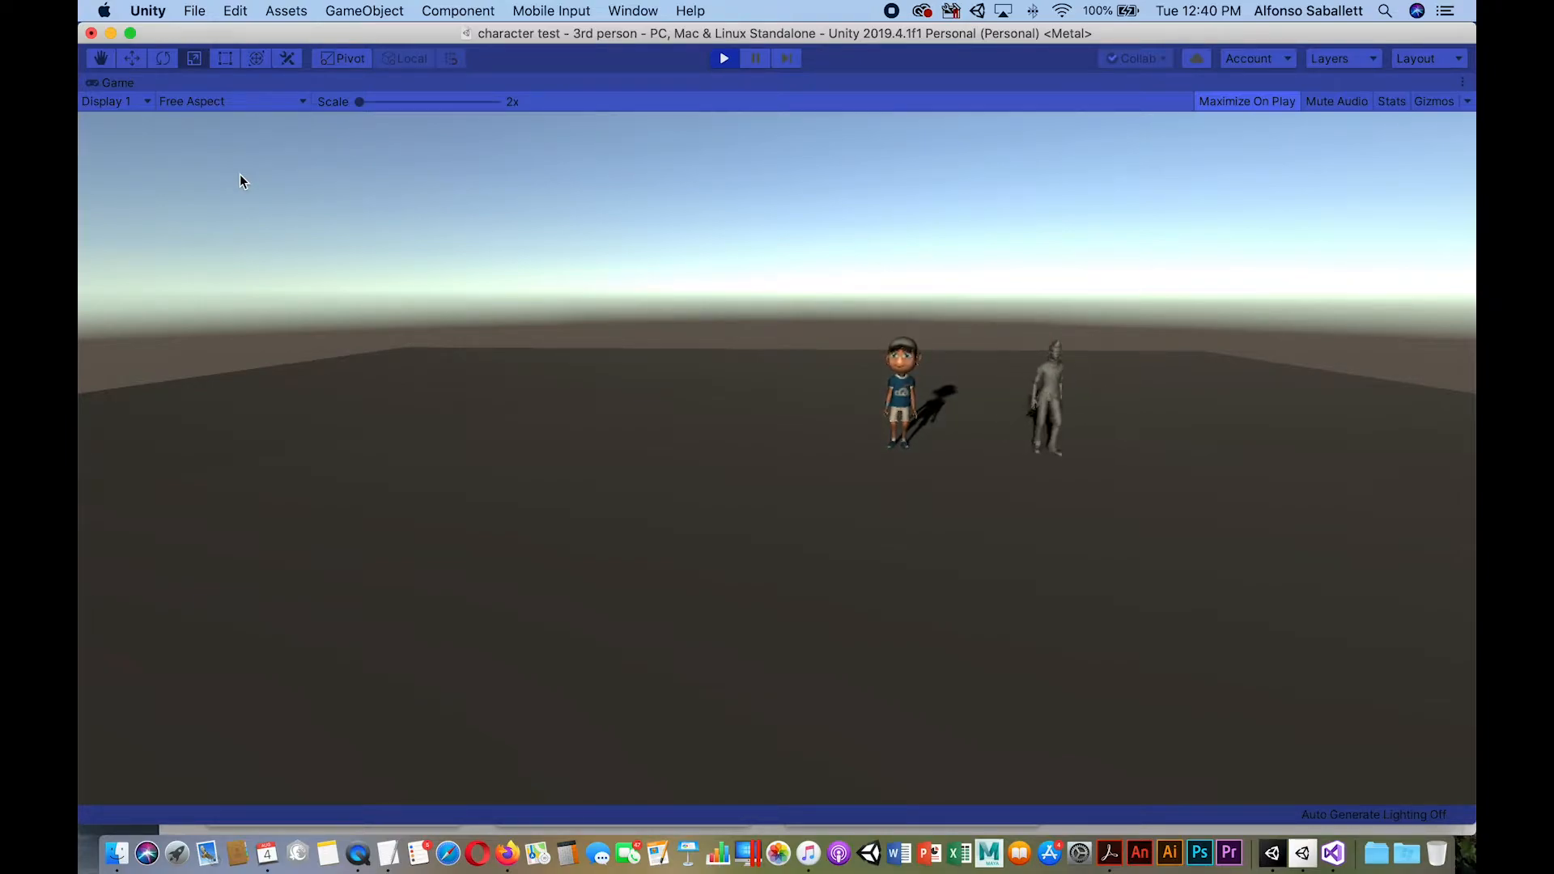
pyautogui.press('space')
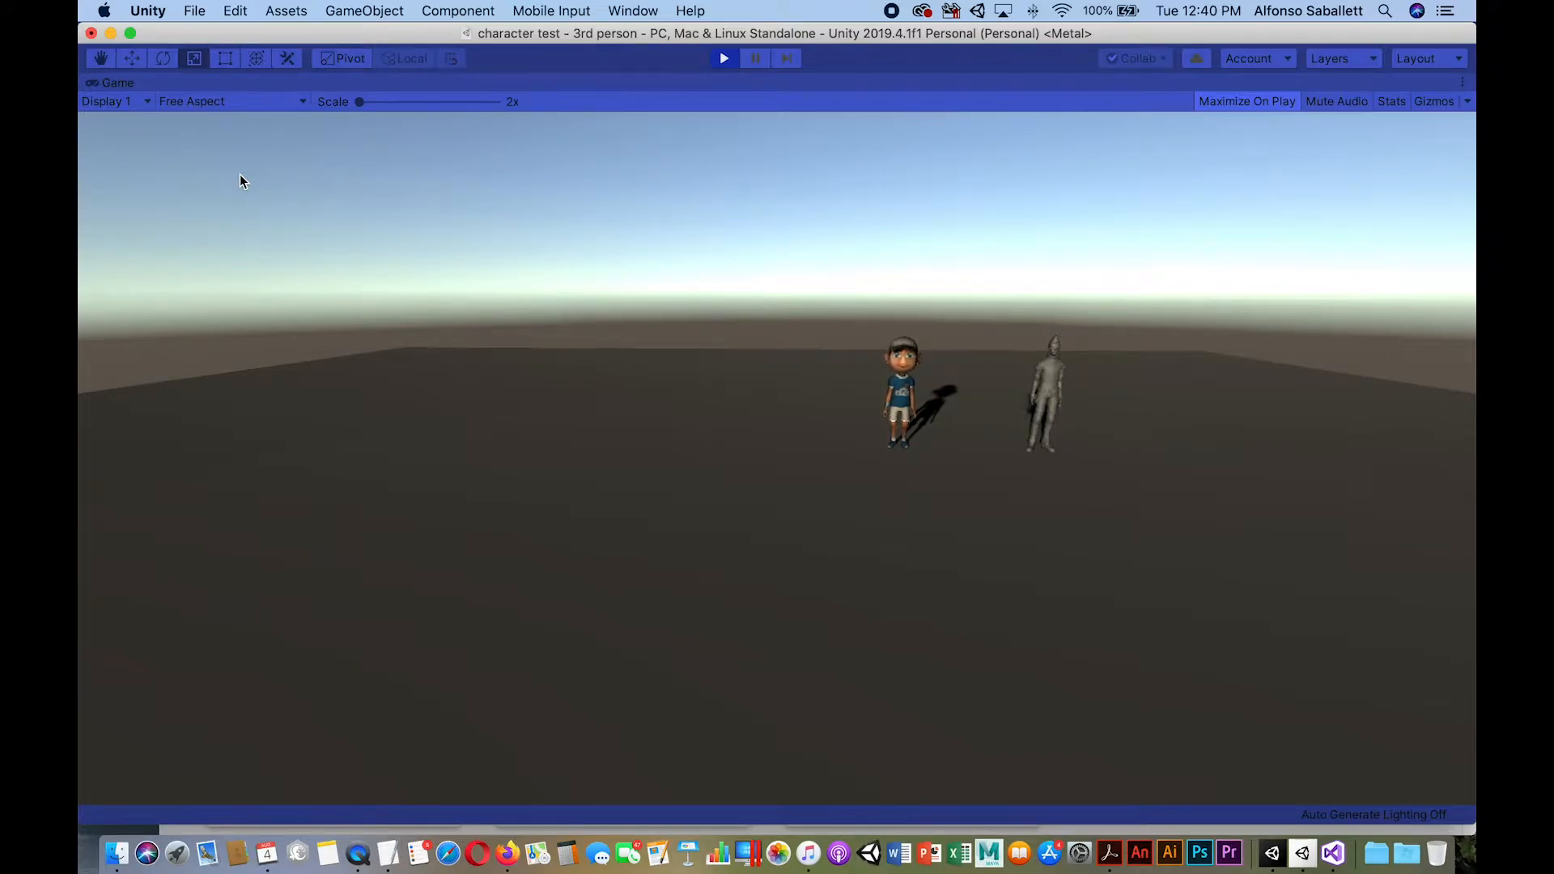
pyautogui.press('super+p')
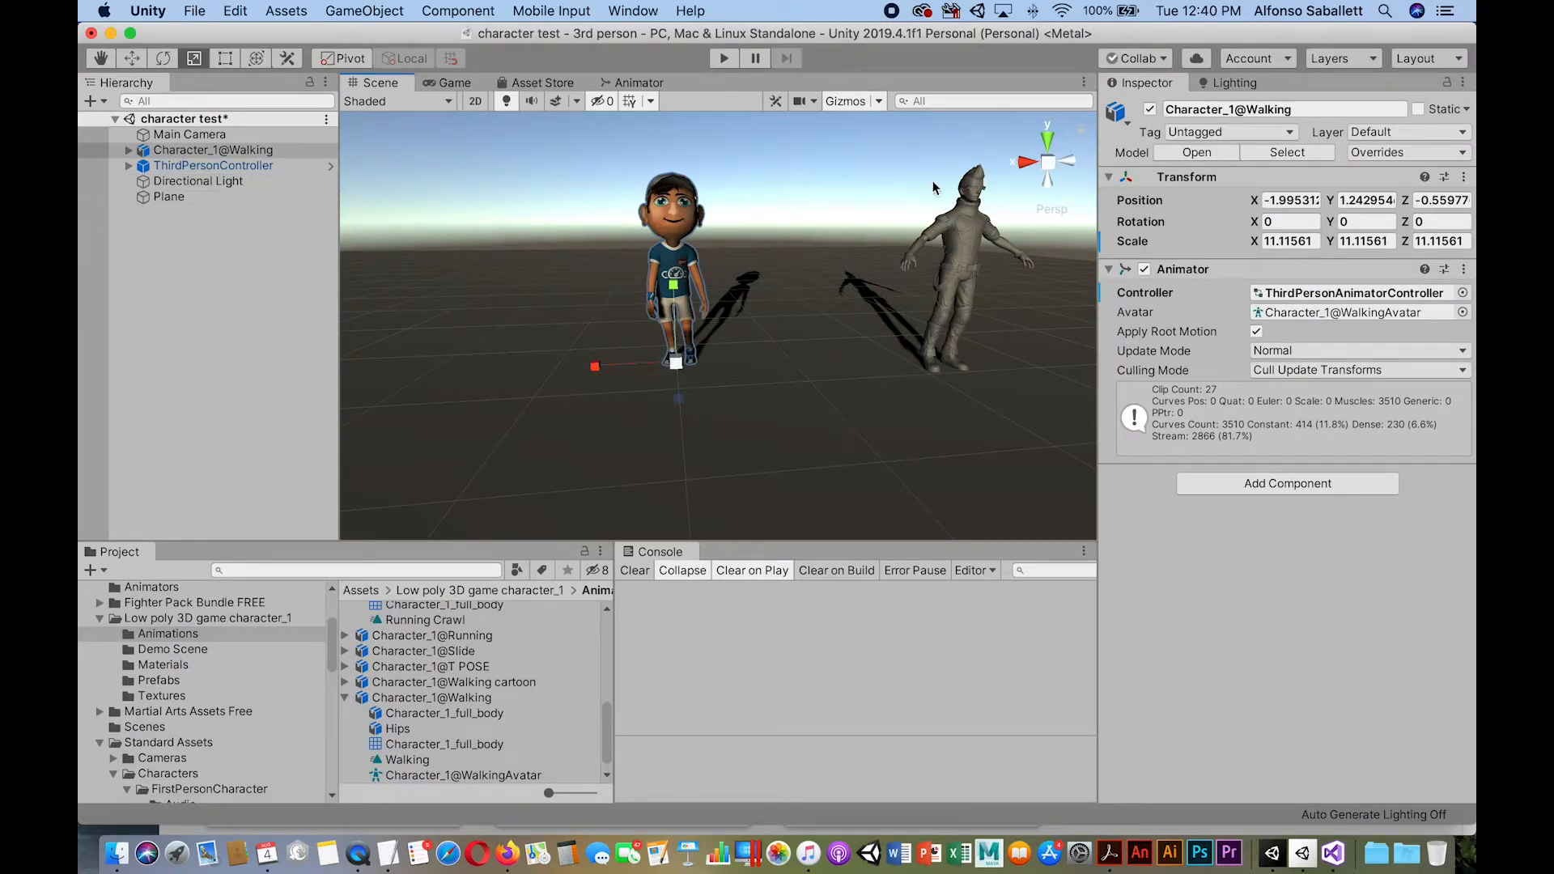
# Examine the components attached to ThirdPersonController, including its Rigidbody, Capsule Collider and third-person scripts.
pyautogui.click(968, 237)
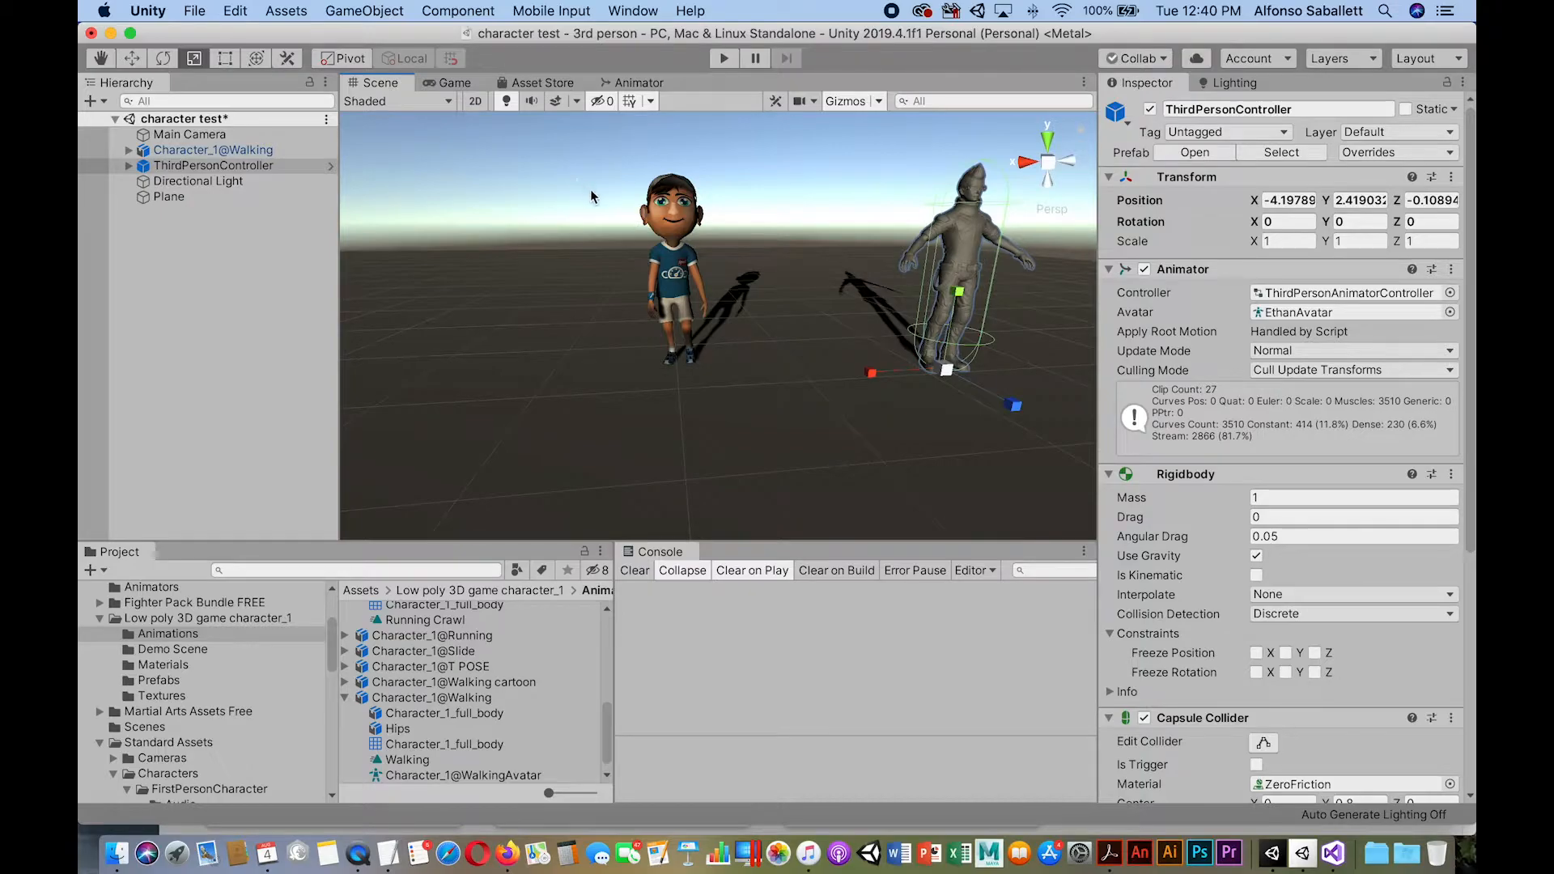
pyautogui.click(961, 234)
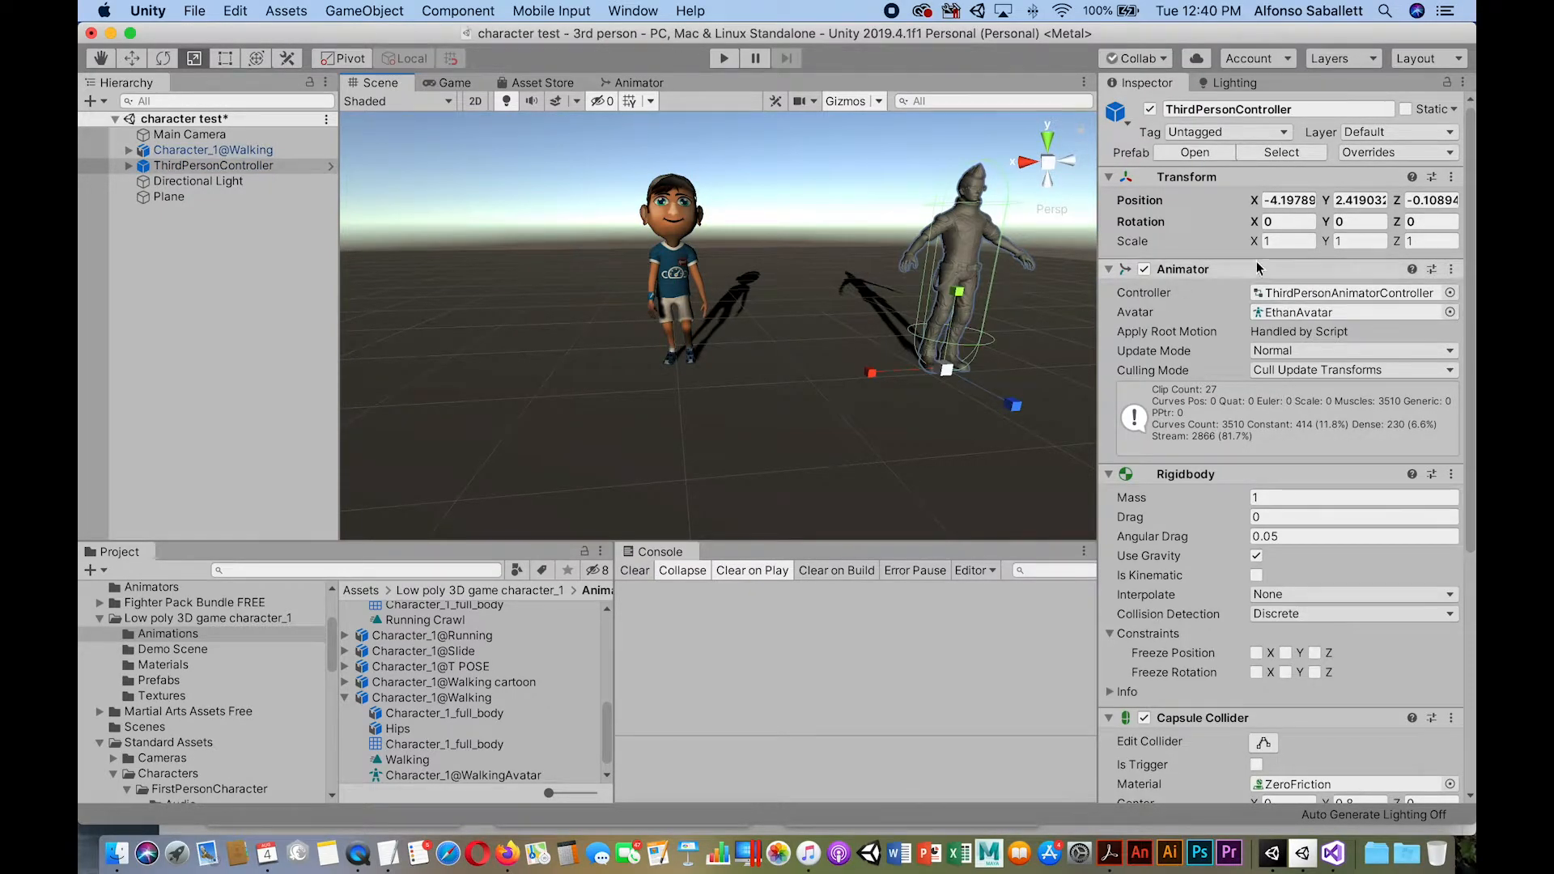
pyautogui.scroll(-5, 1438, 441)
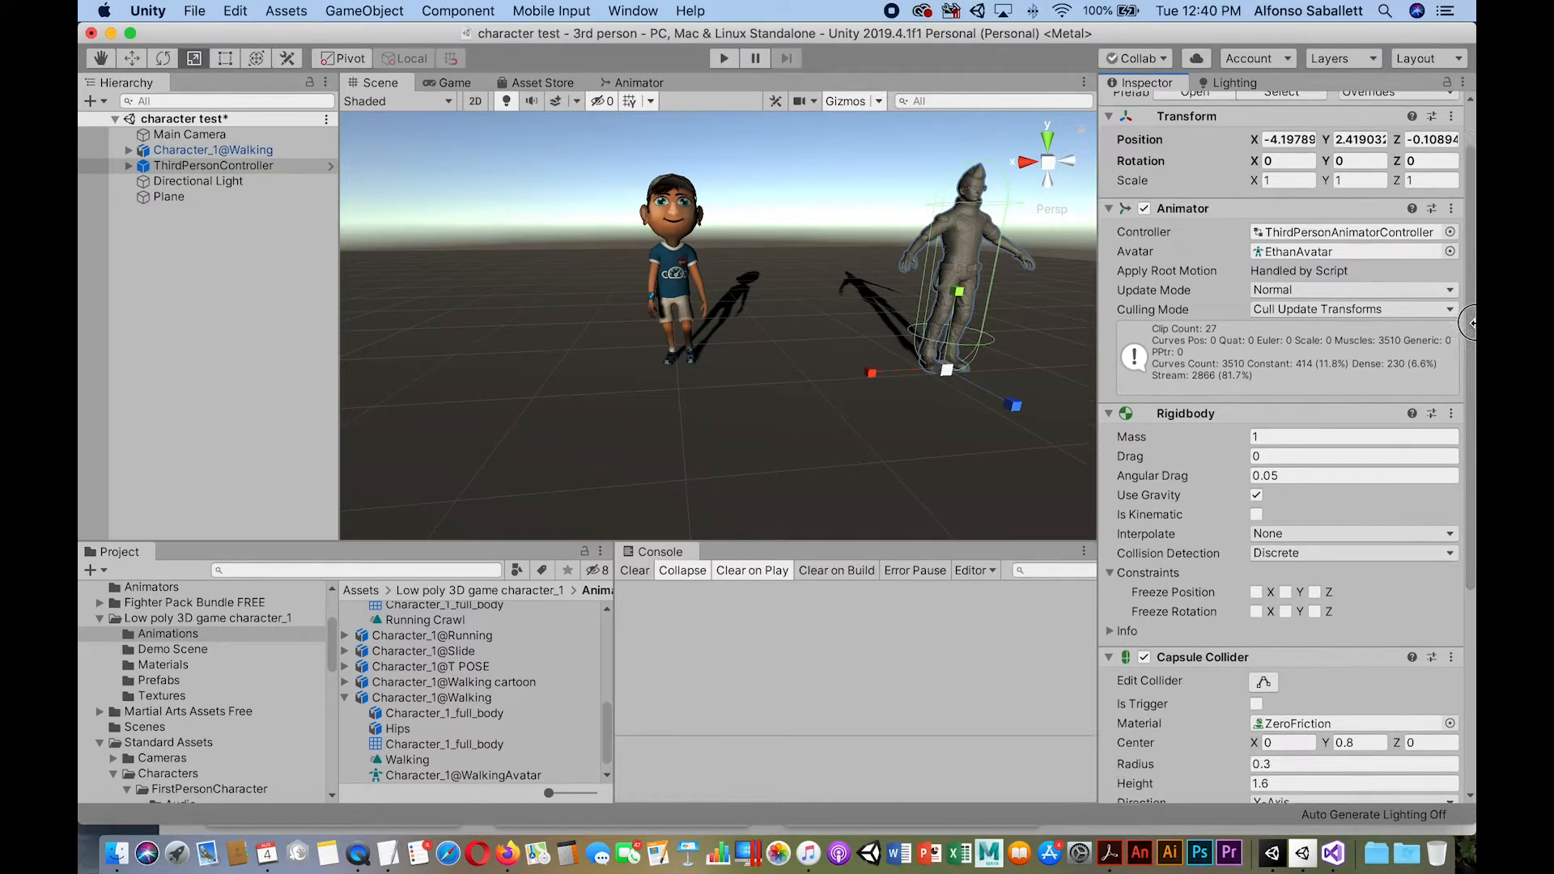
pyautogui.scroll(-3, 1376, 526)
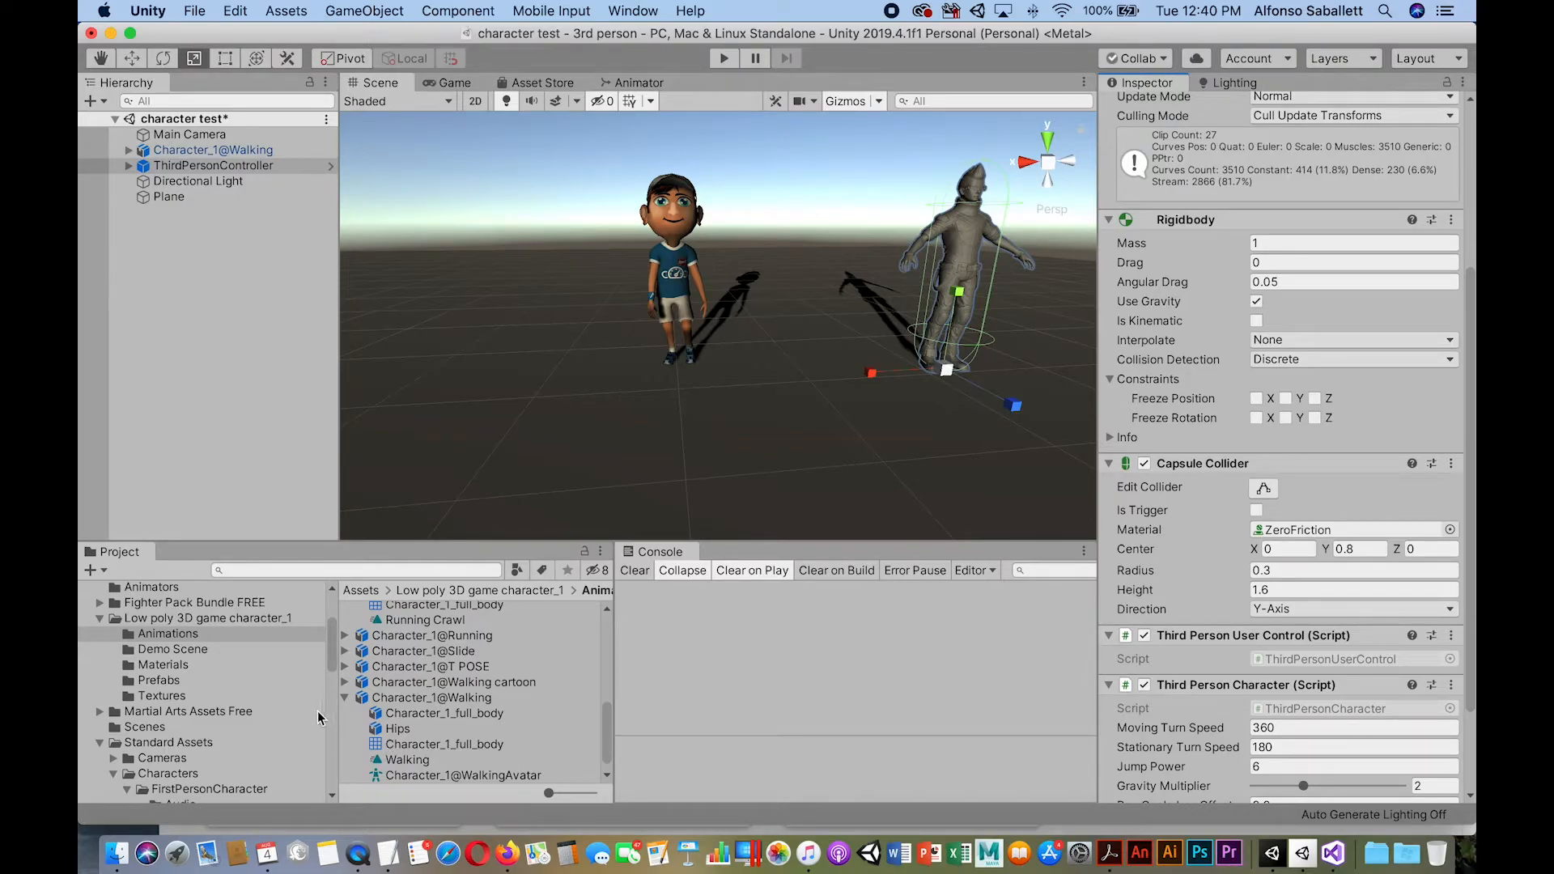
# Add the ThirdPersonUserControl script from the Standard Assets ThirdPersonCharacter Scripts folder to Character_1@Walking.
pyautogui.click(670, 212)
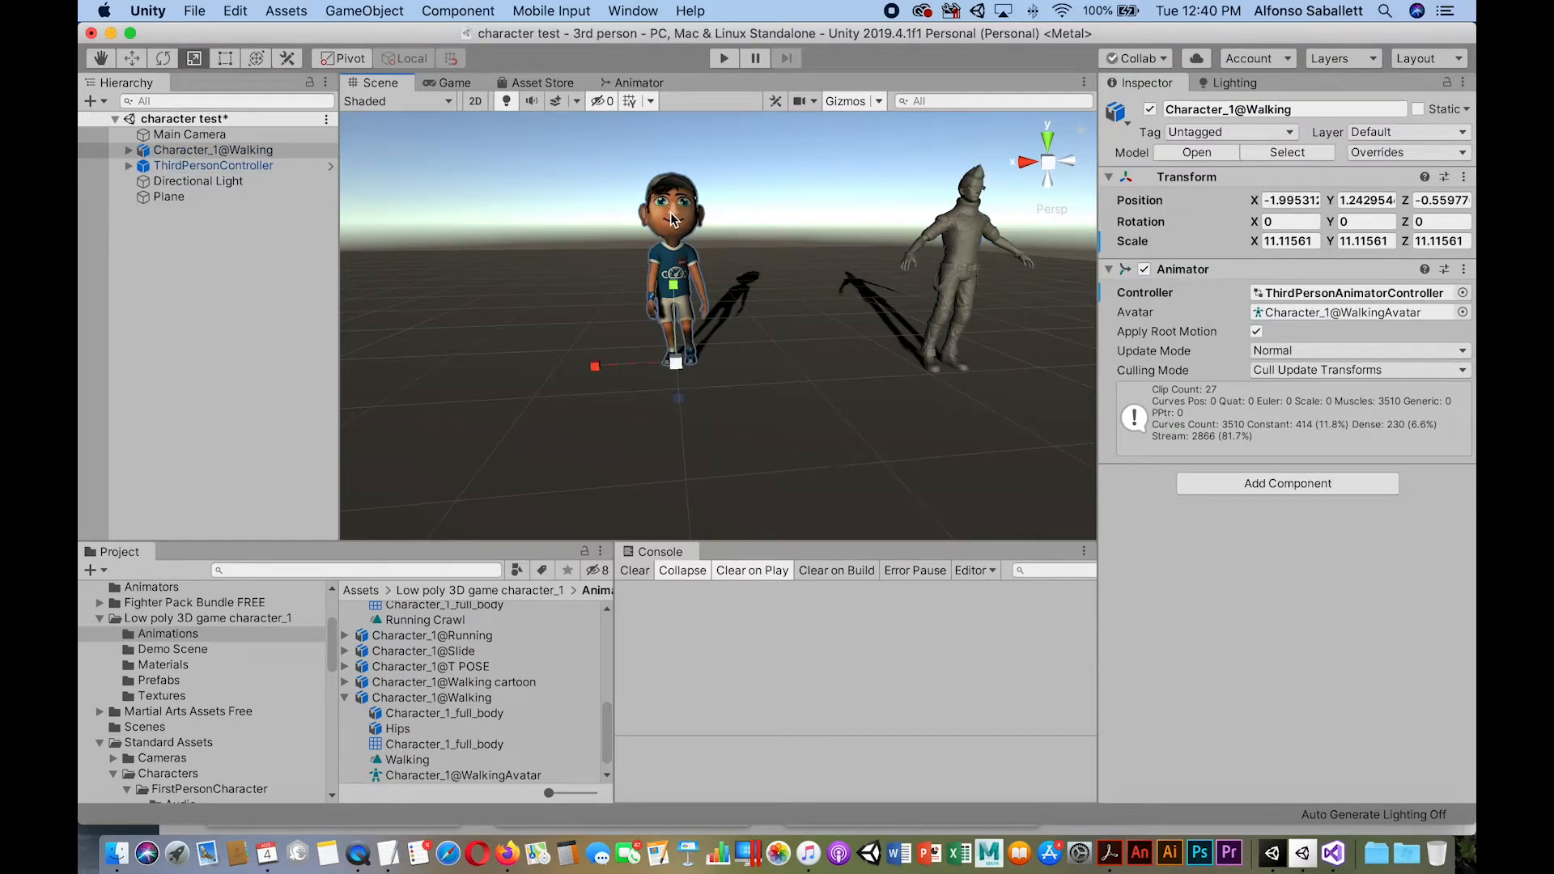
pyautogui.scroll(-5, 329, 649)
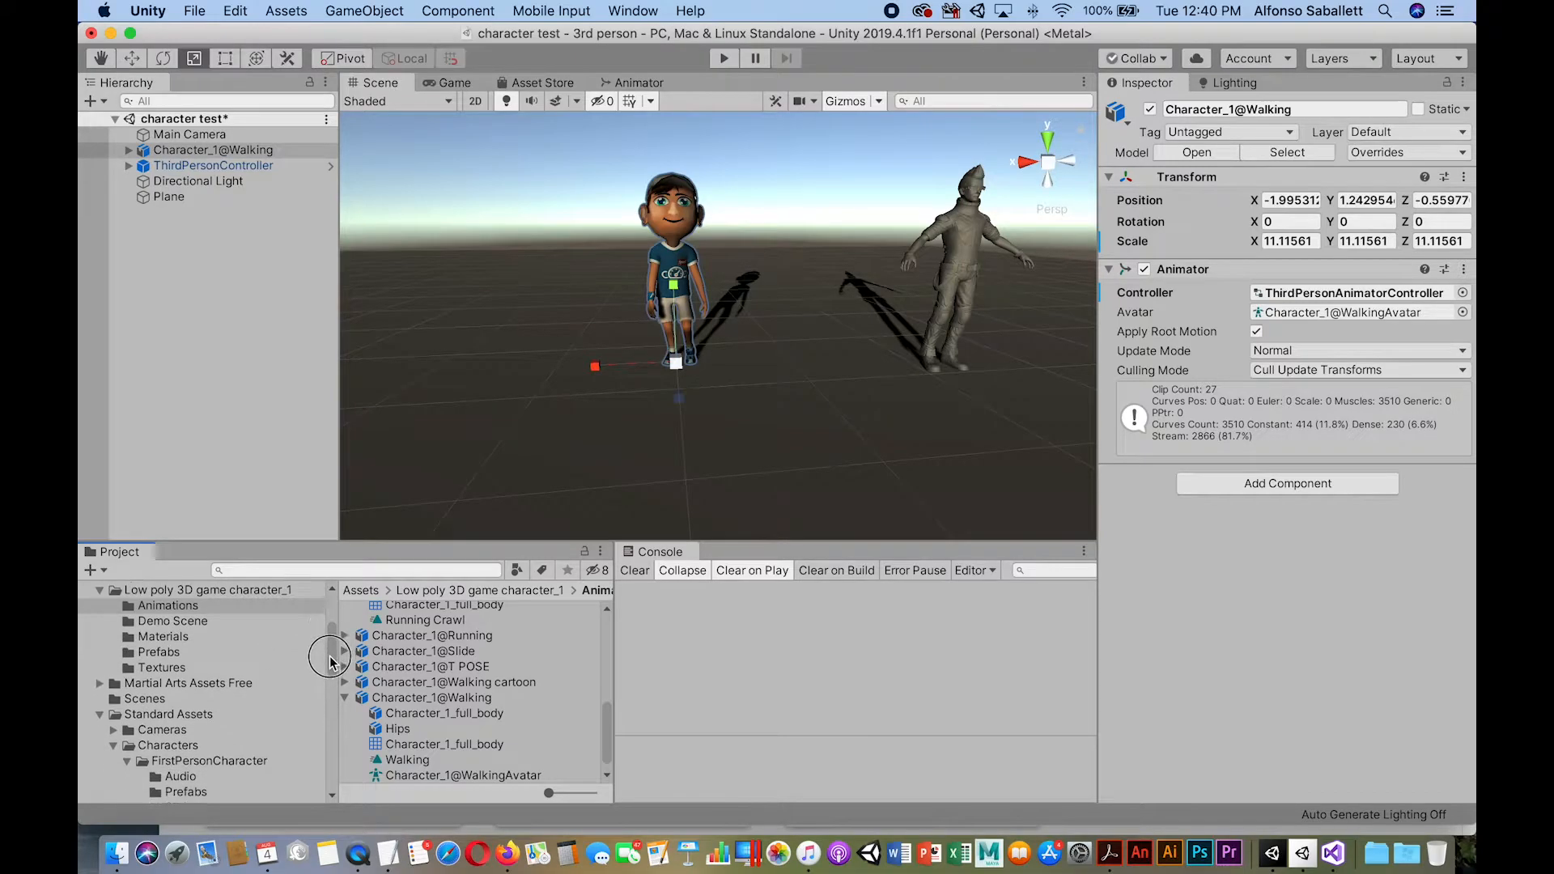
pyautogui.click(146, 657)
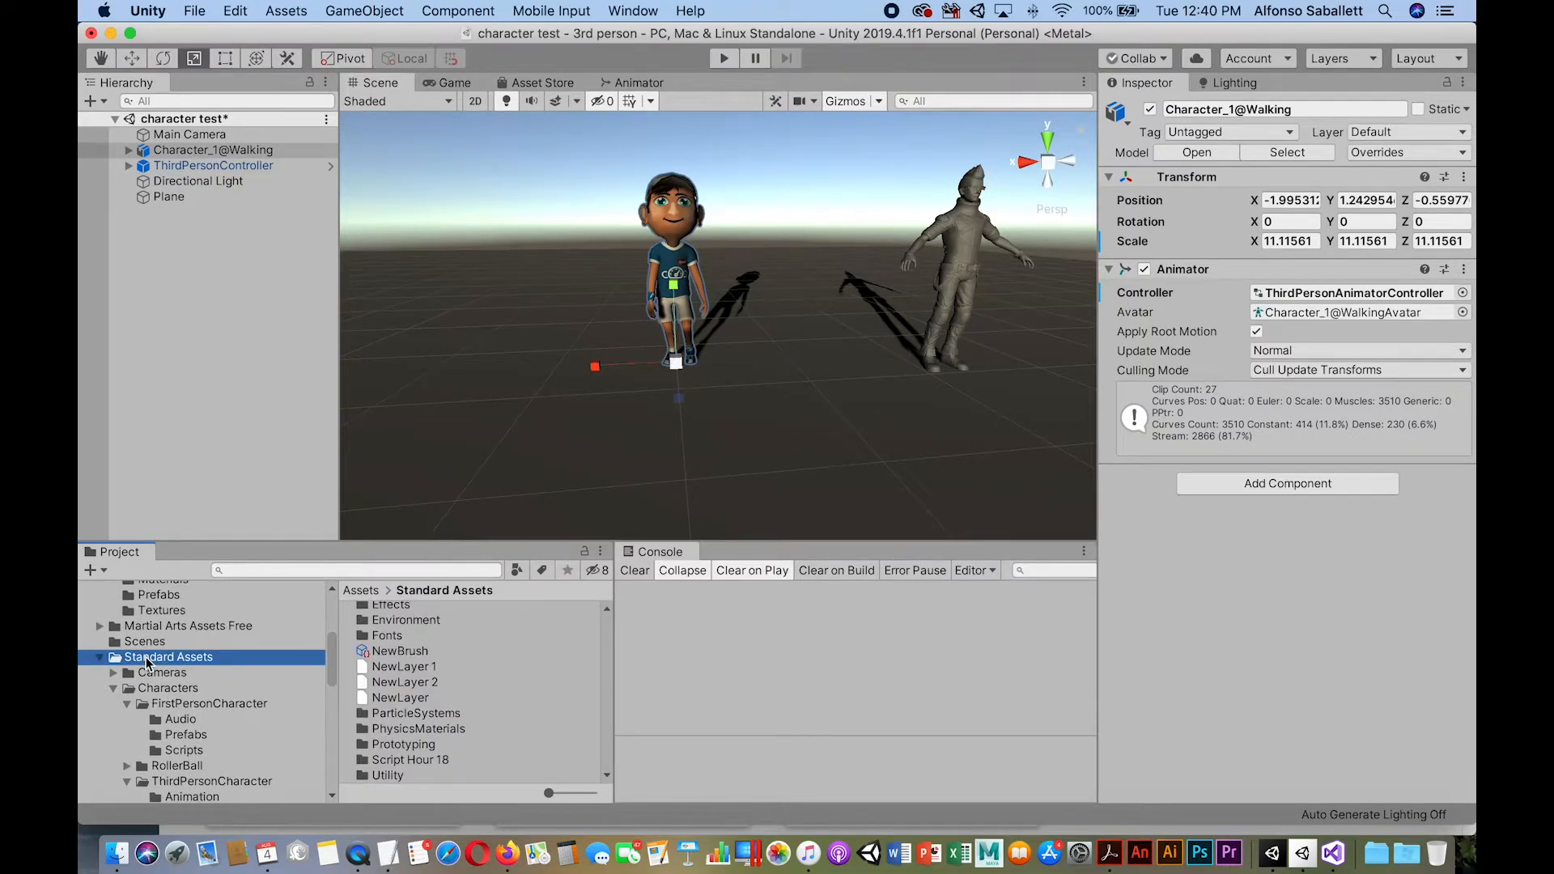
pyautogui.moveTo(329, 658); pyautogui.dragTo(341, 681)
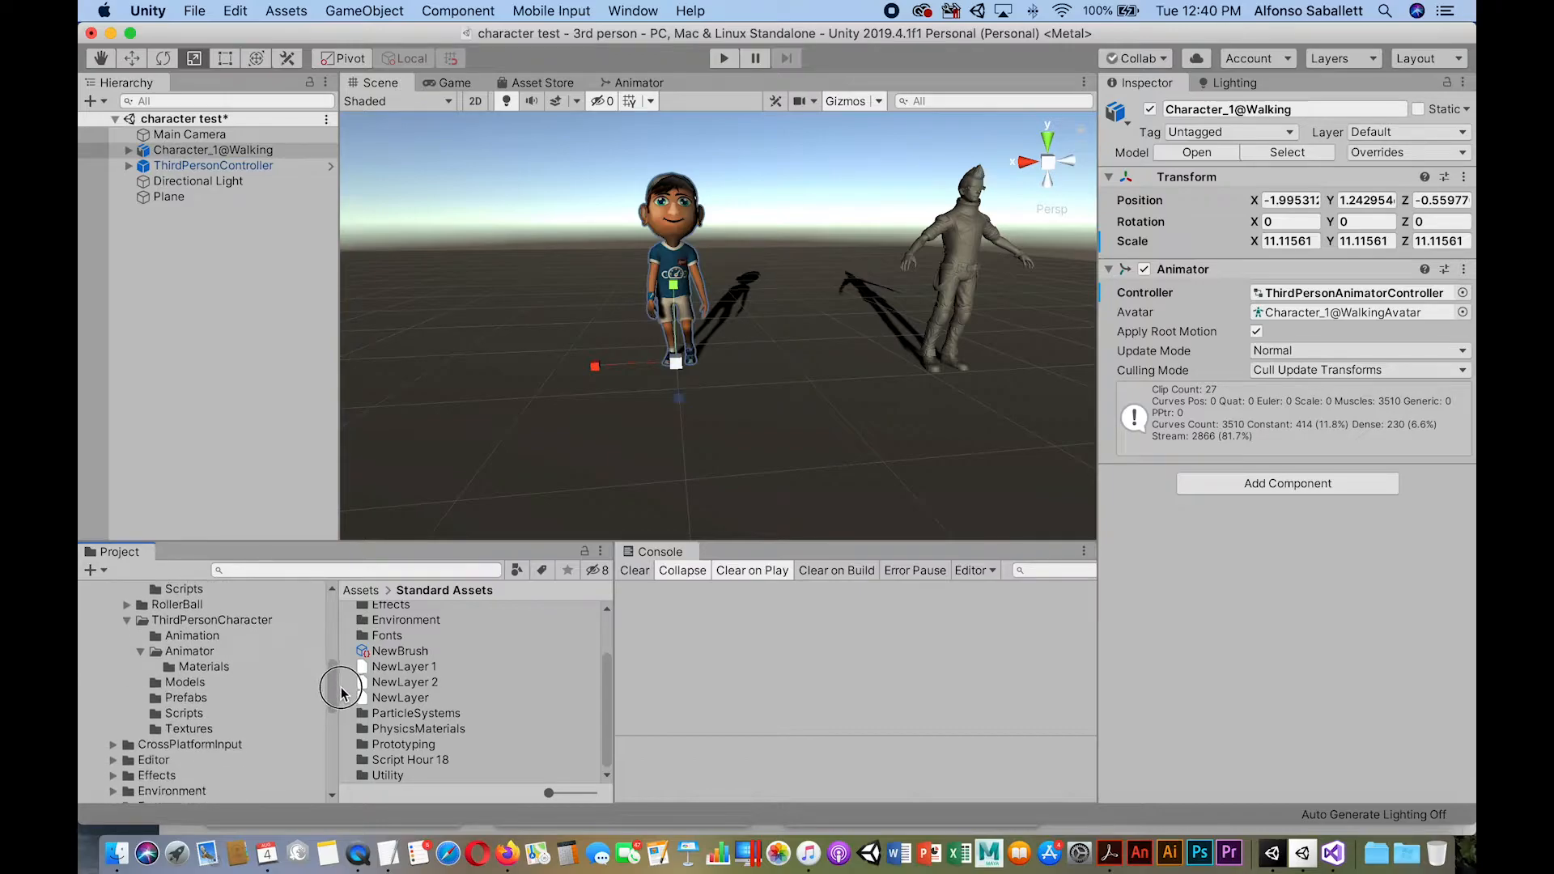
pyautogui.click(191, 626)
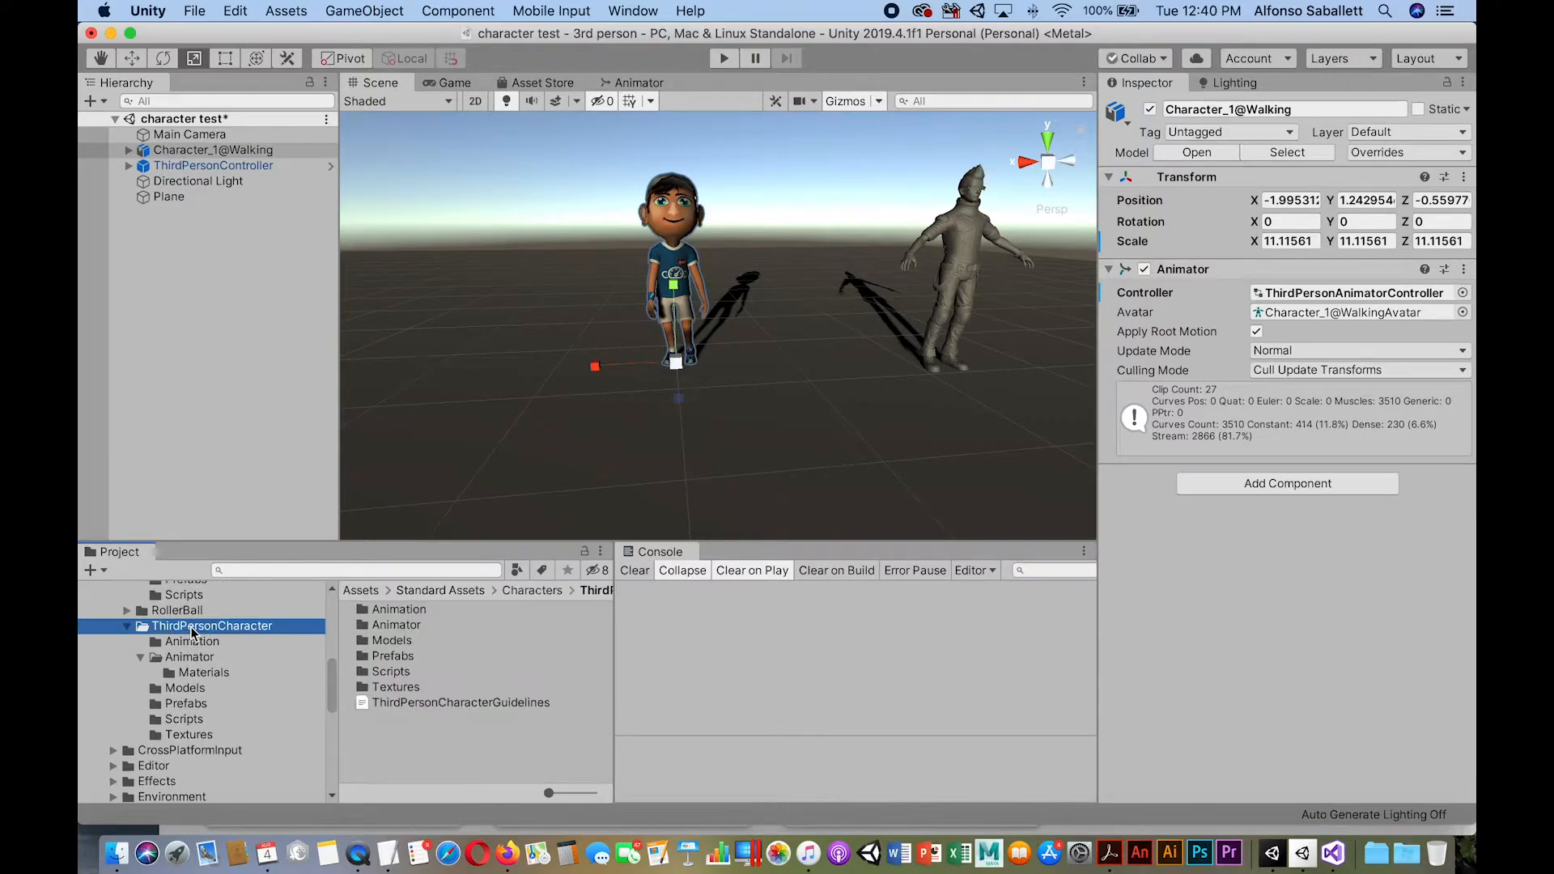
pyautogui.click(166, 719)
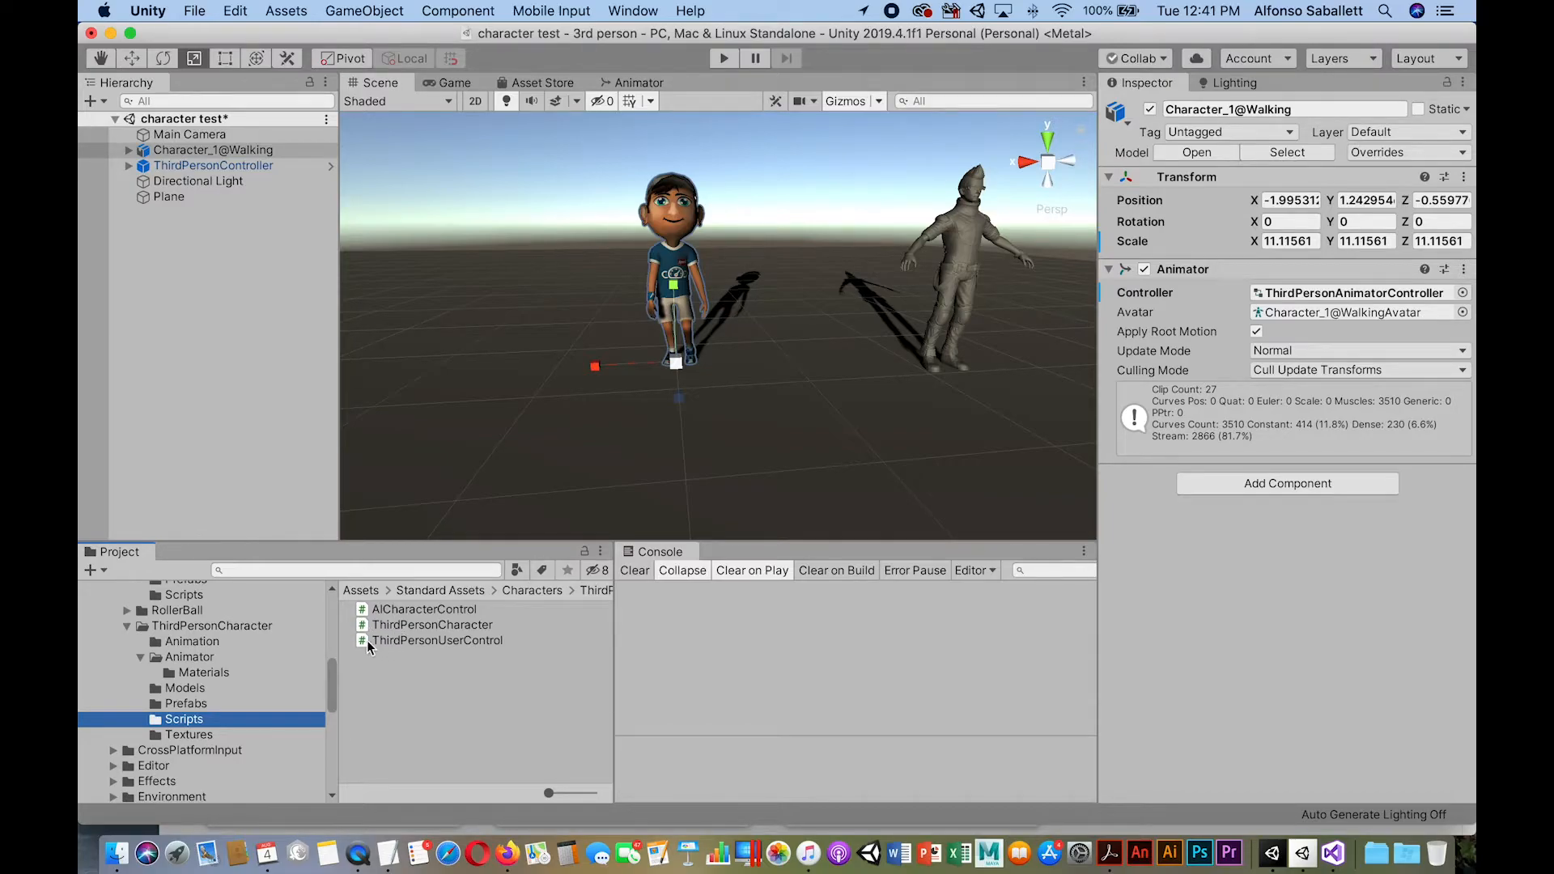
pyautogui.click(190, 152)
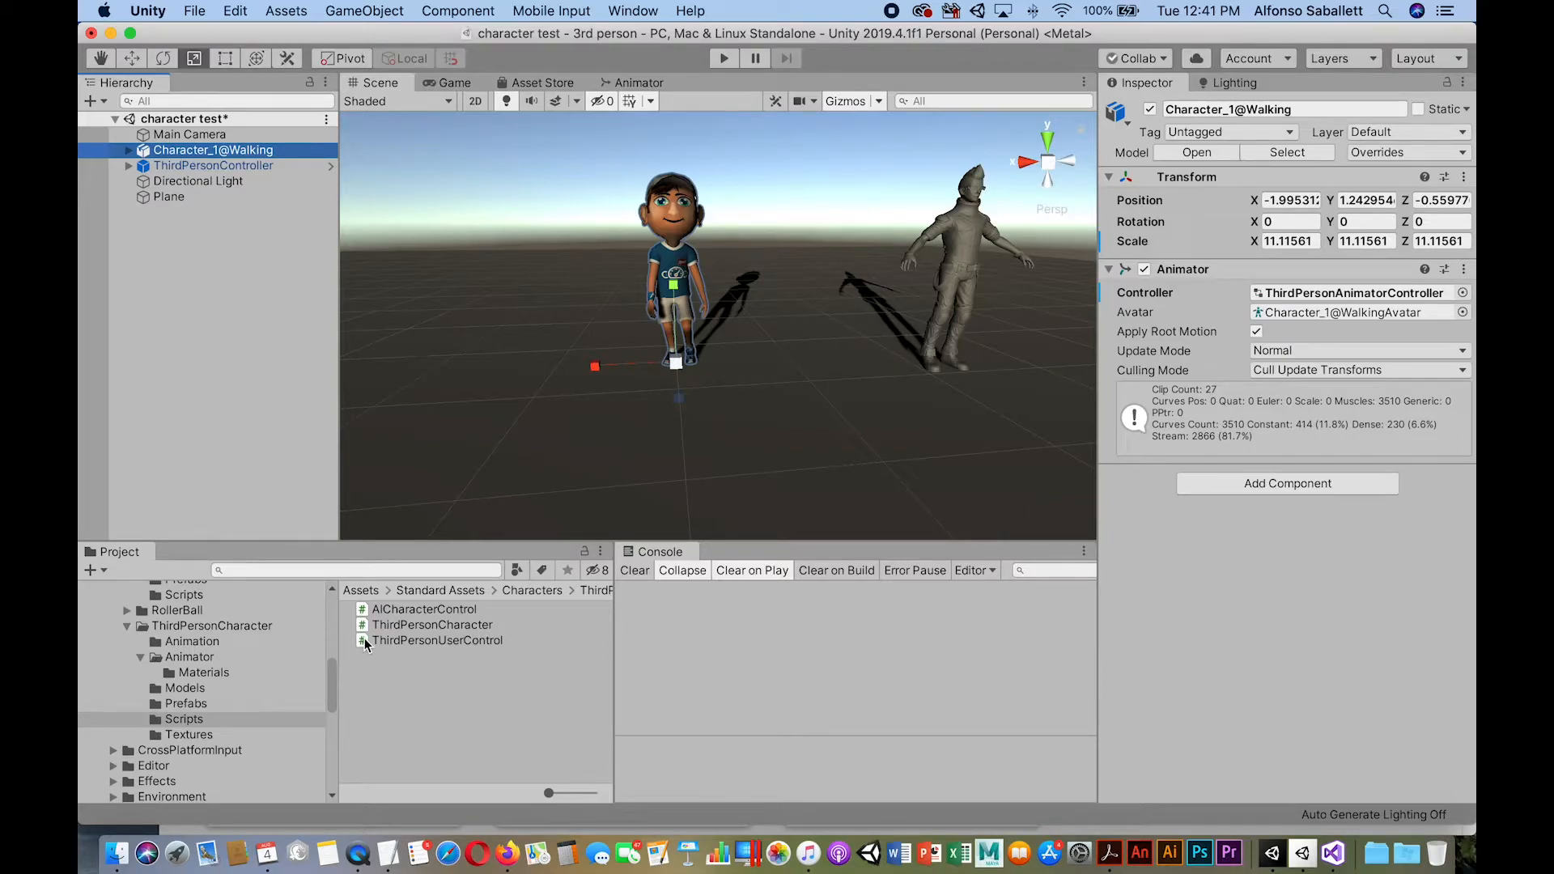
pyautogui.moveTo(362, 645); pyautogui.dragTo(1221, 603)
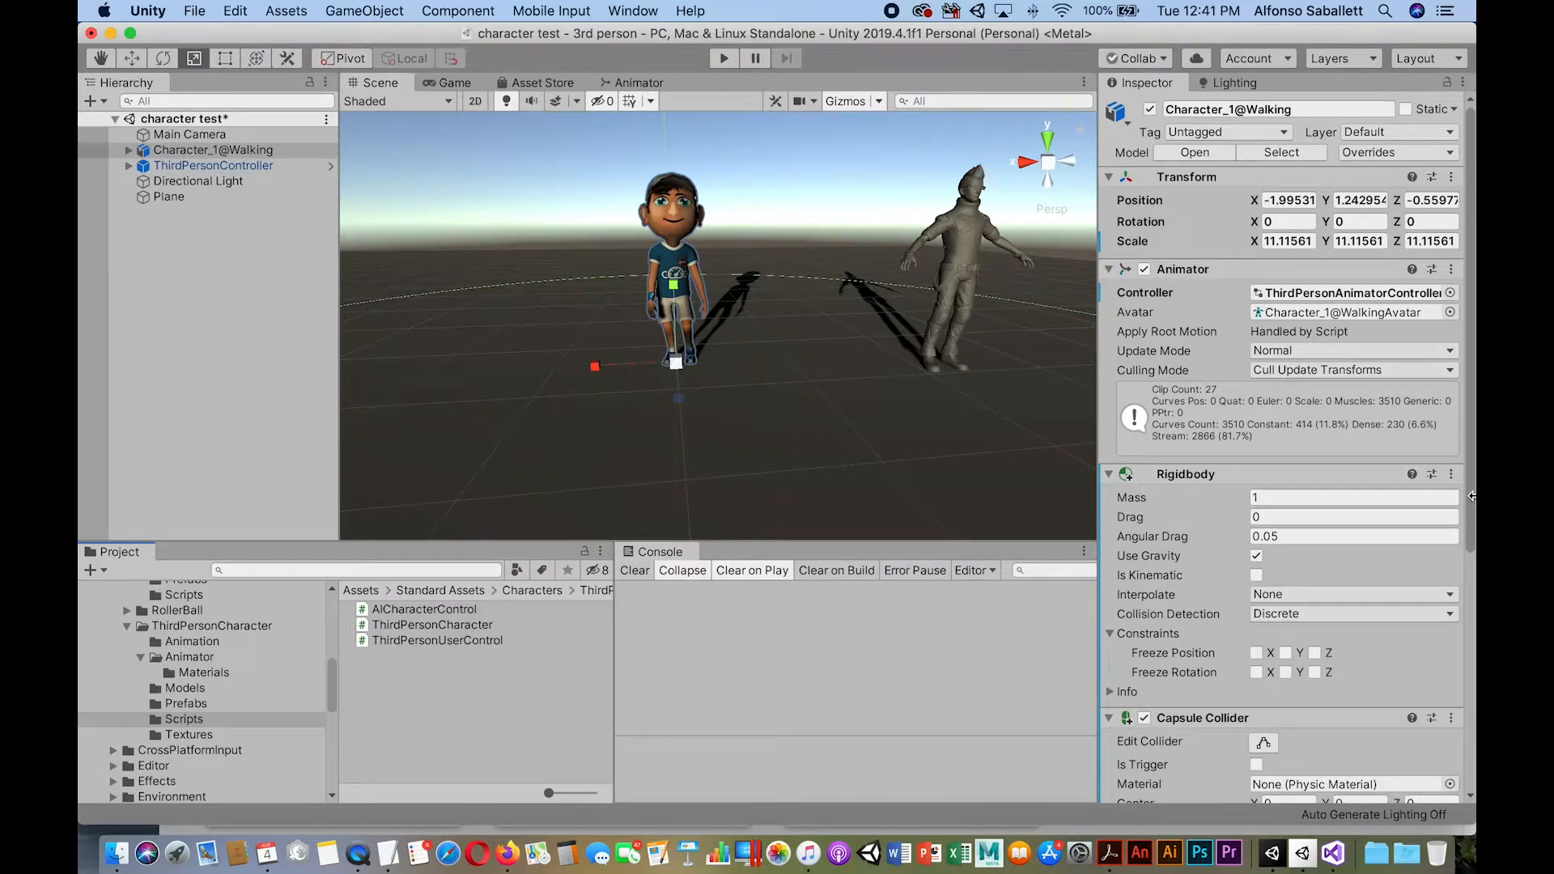
# Review the components added to Character_1@Walking and set its Capsule Collider radius to 0.02.
pyautogui.moveTo(1473, 499); pyautogui.dragTo(1459, 755)
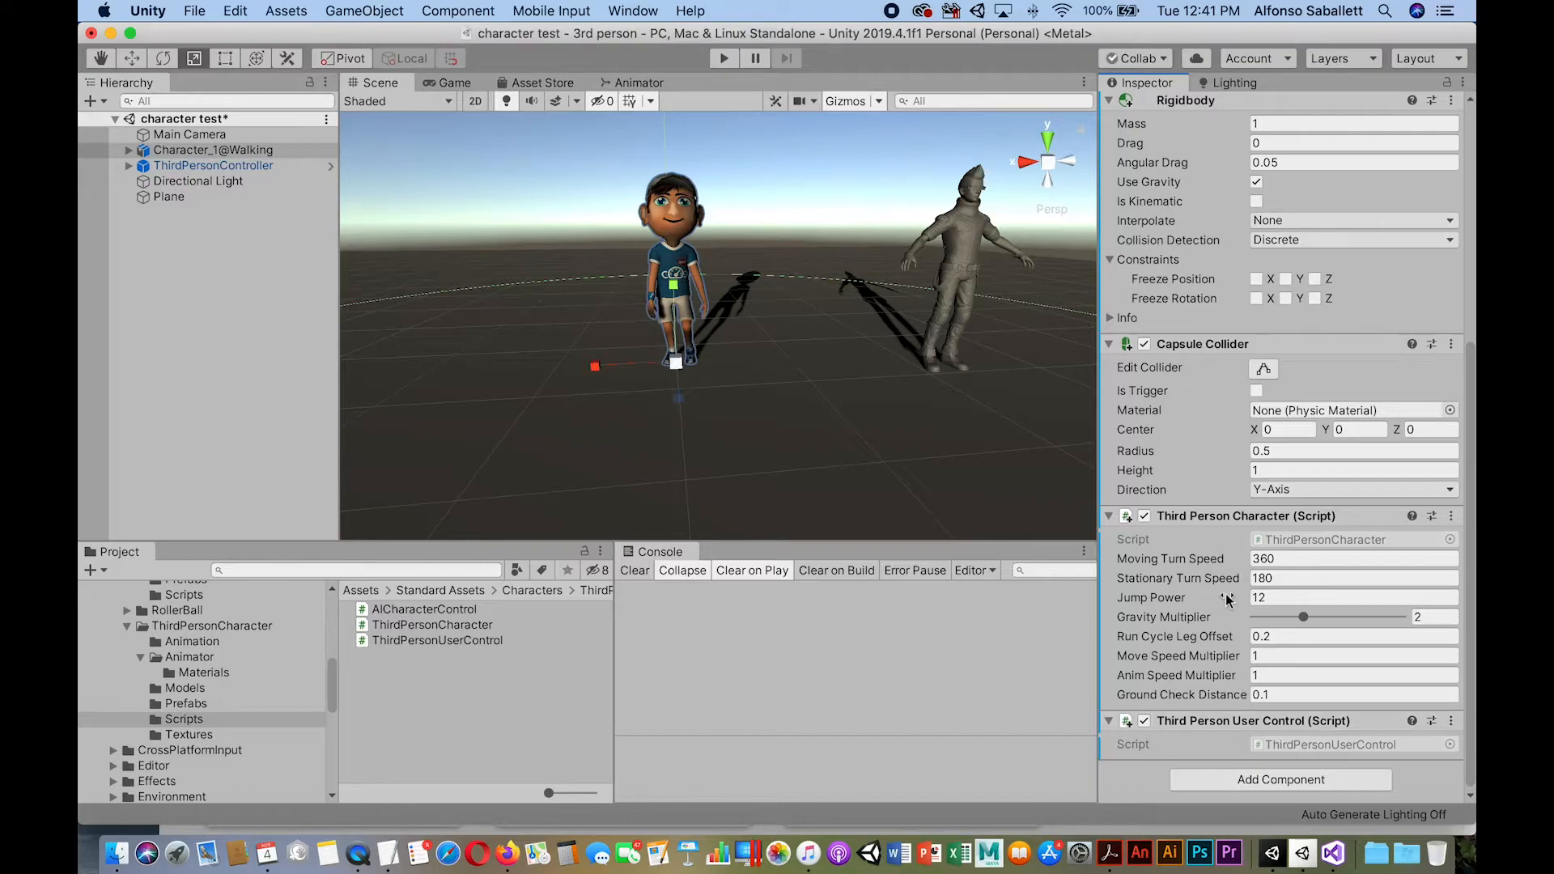
pyautogui.scroll(1, 1469, 611)
pyautogui.moveTo(1469, 611); pyautogui.dragTo(1453, 466)
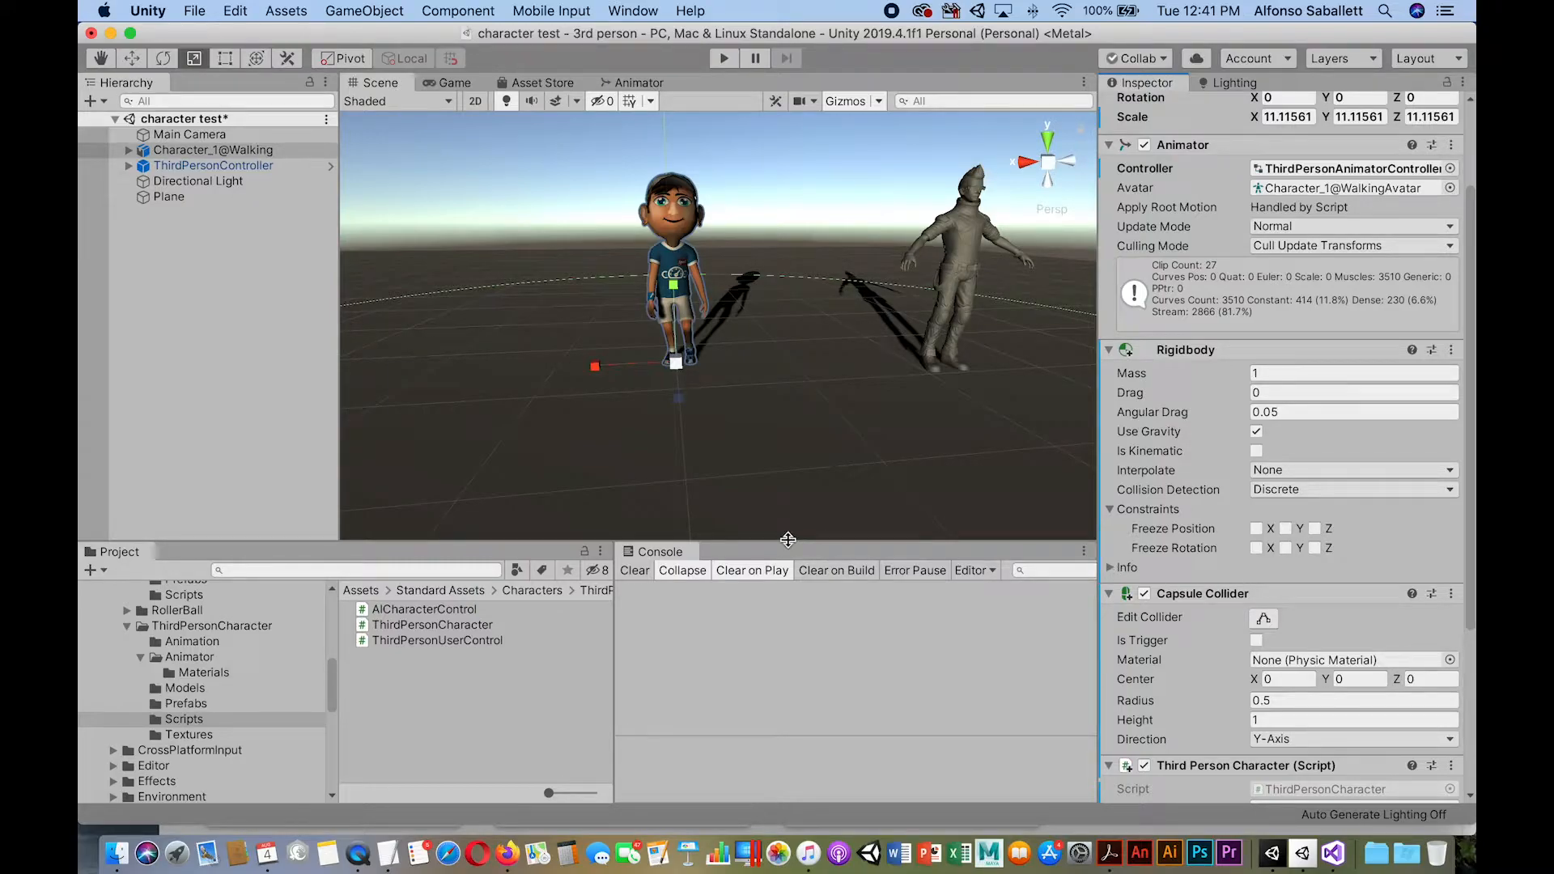
pyautogui.scroll(-3, 683, 441)
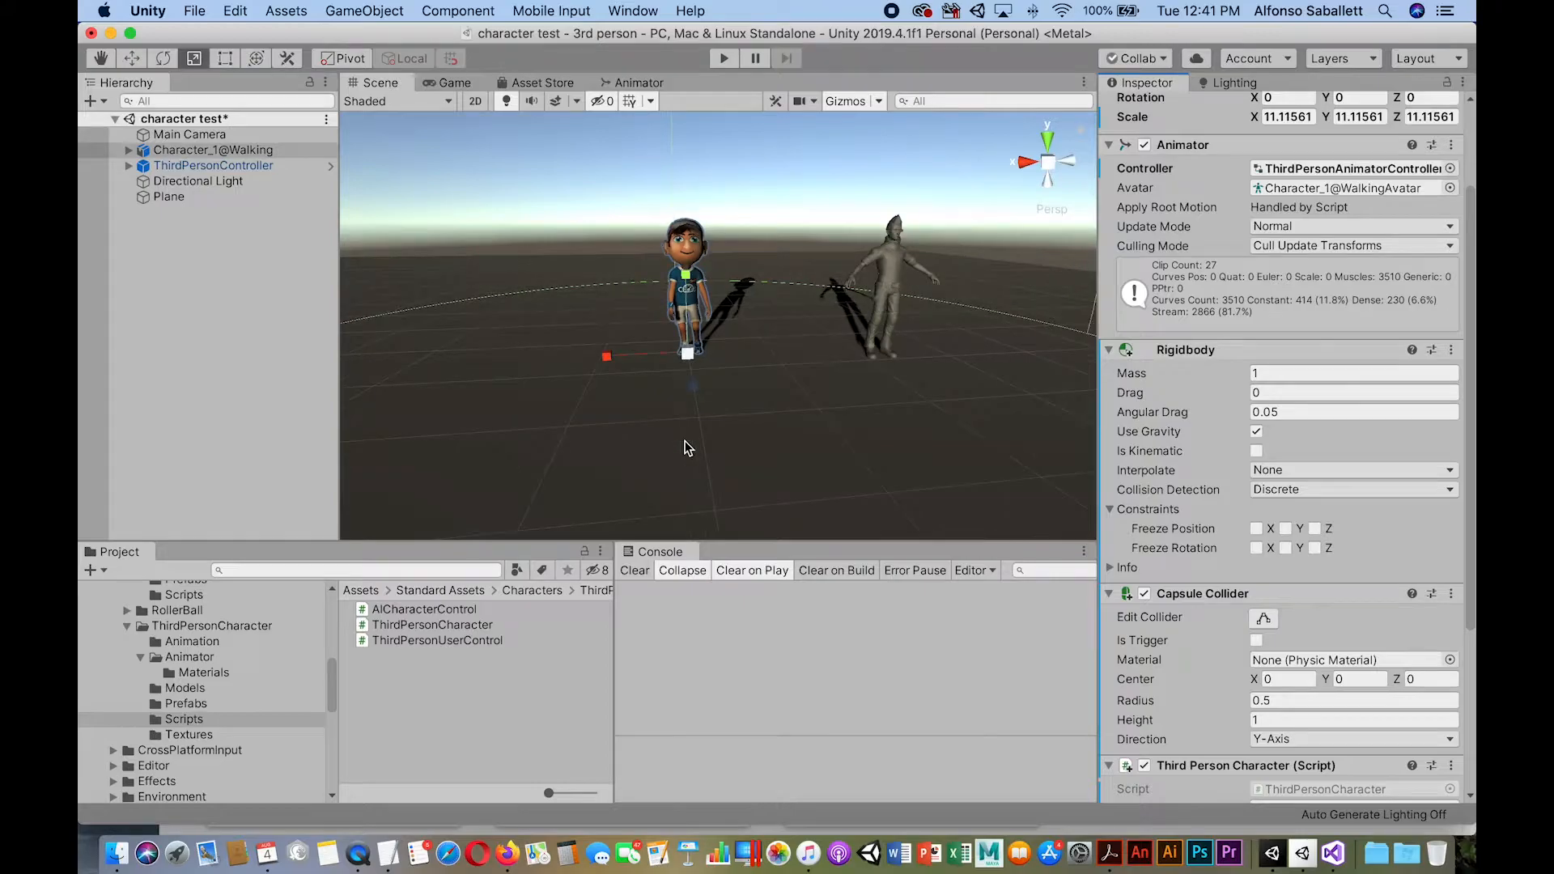
pyautogui.scroll(-5, 687, 447)
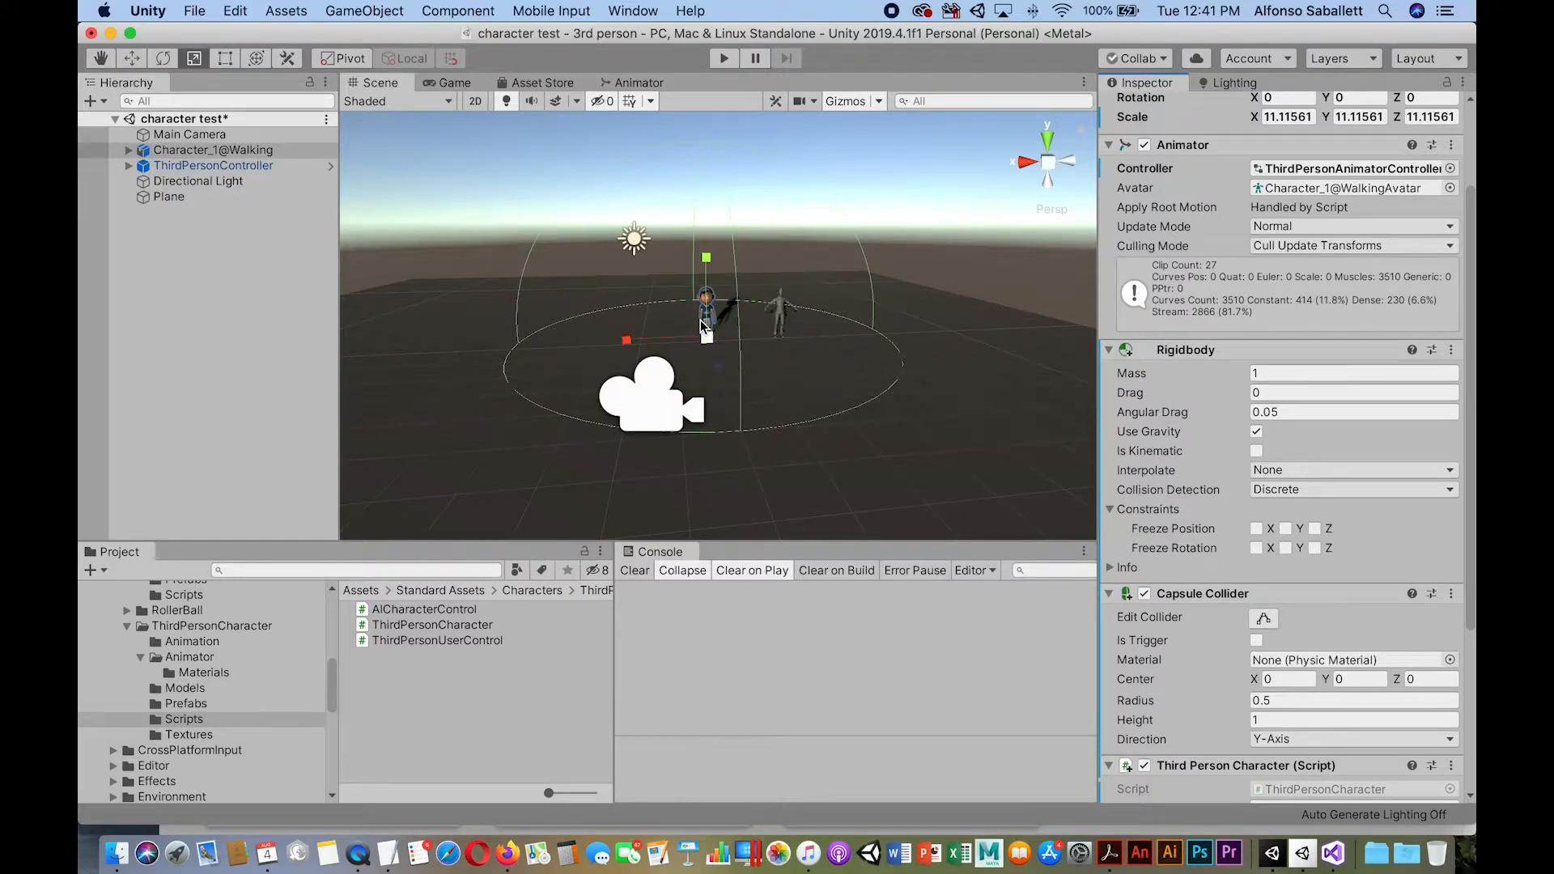
pyautogui.moveTo(1468, 484); pyautogui.dragTo(1471, 610)
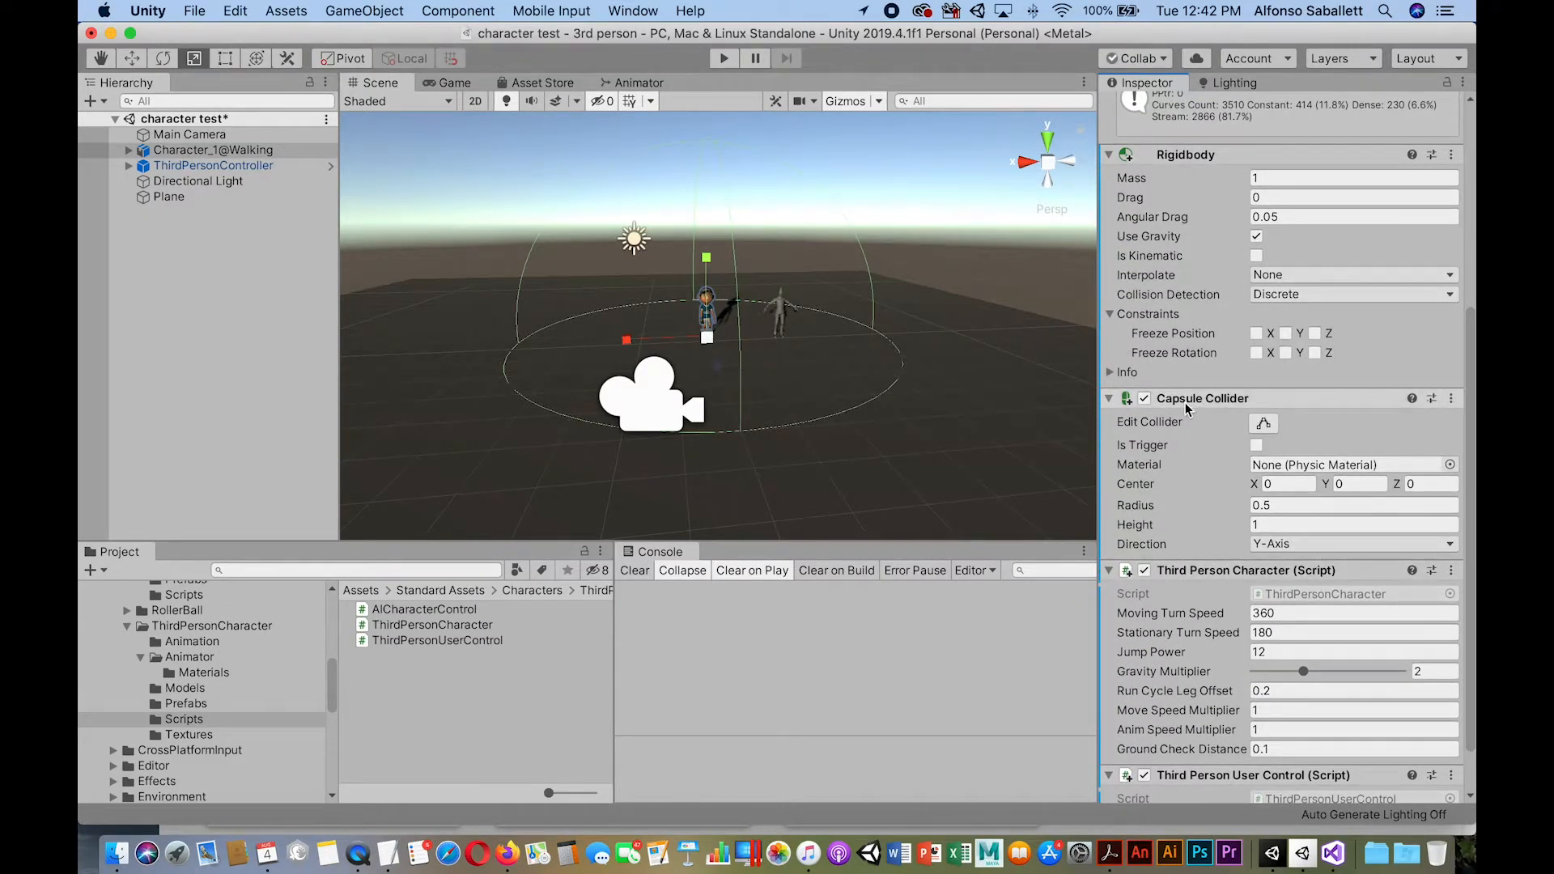
pyautogui.click(1248, 508)
pyautogui.moveTo(1247, 508); pyautogui.dragTo(1236, 510)
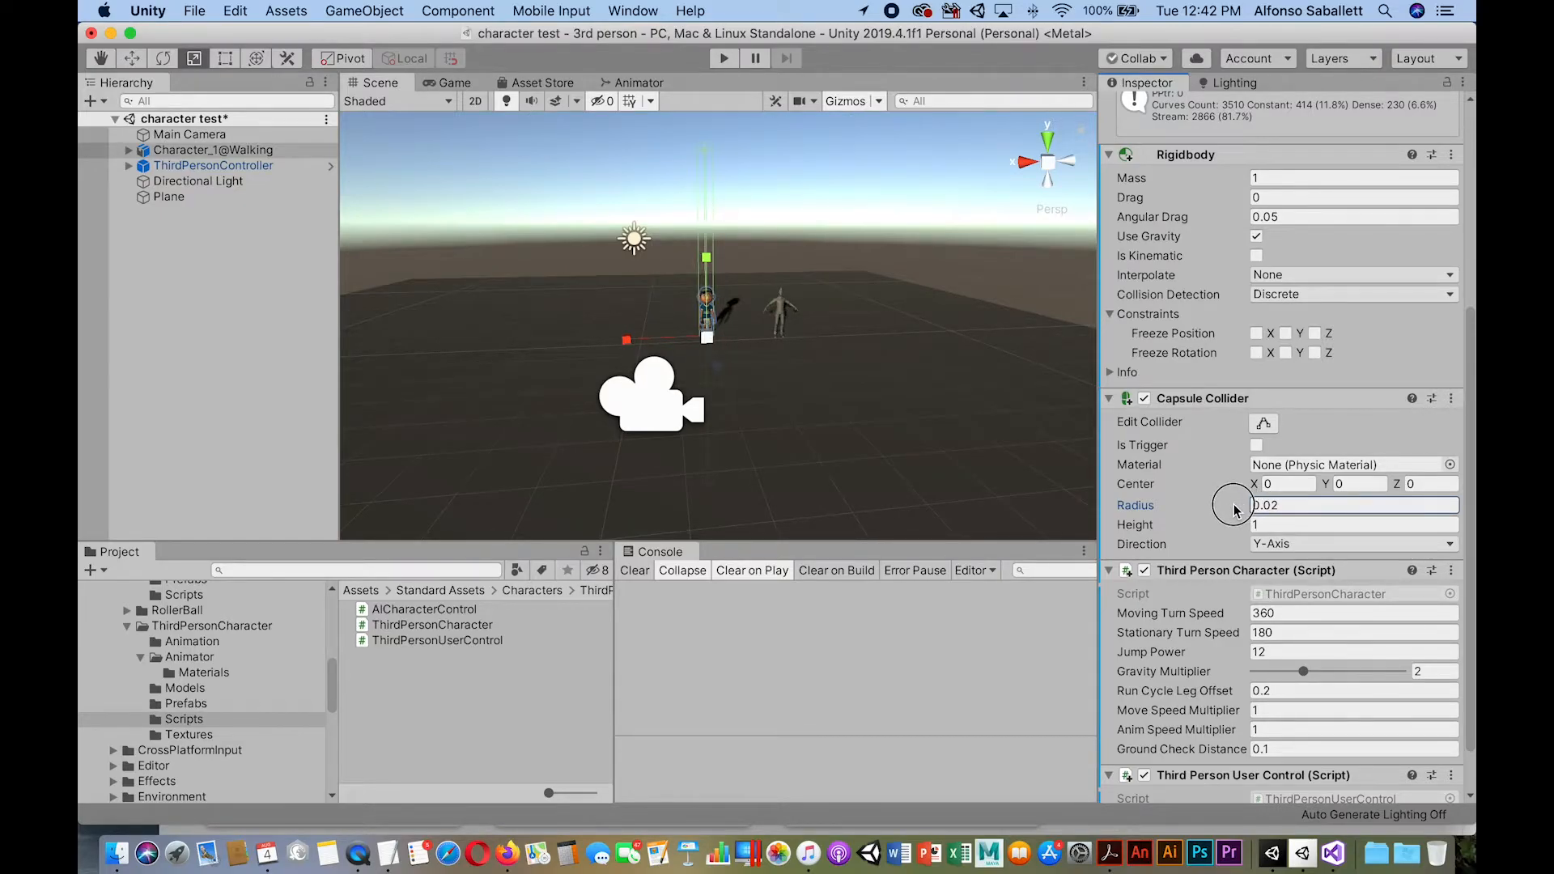
# Set the Capsule Collider's center Y to 0.5, check its fit from the character's side and activate the Move tool.
pyautogui.scroll(8, 817, 439)
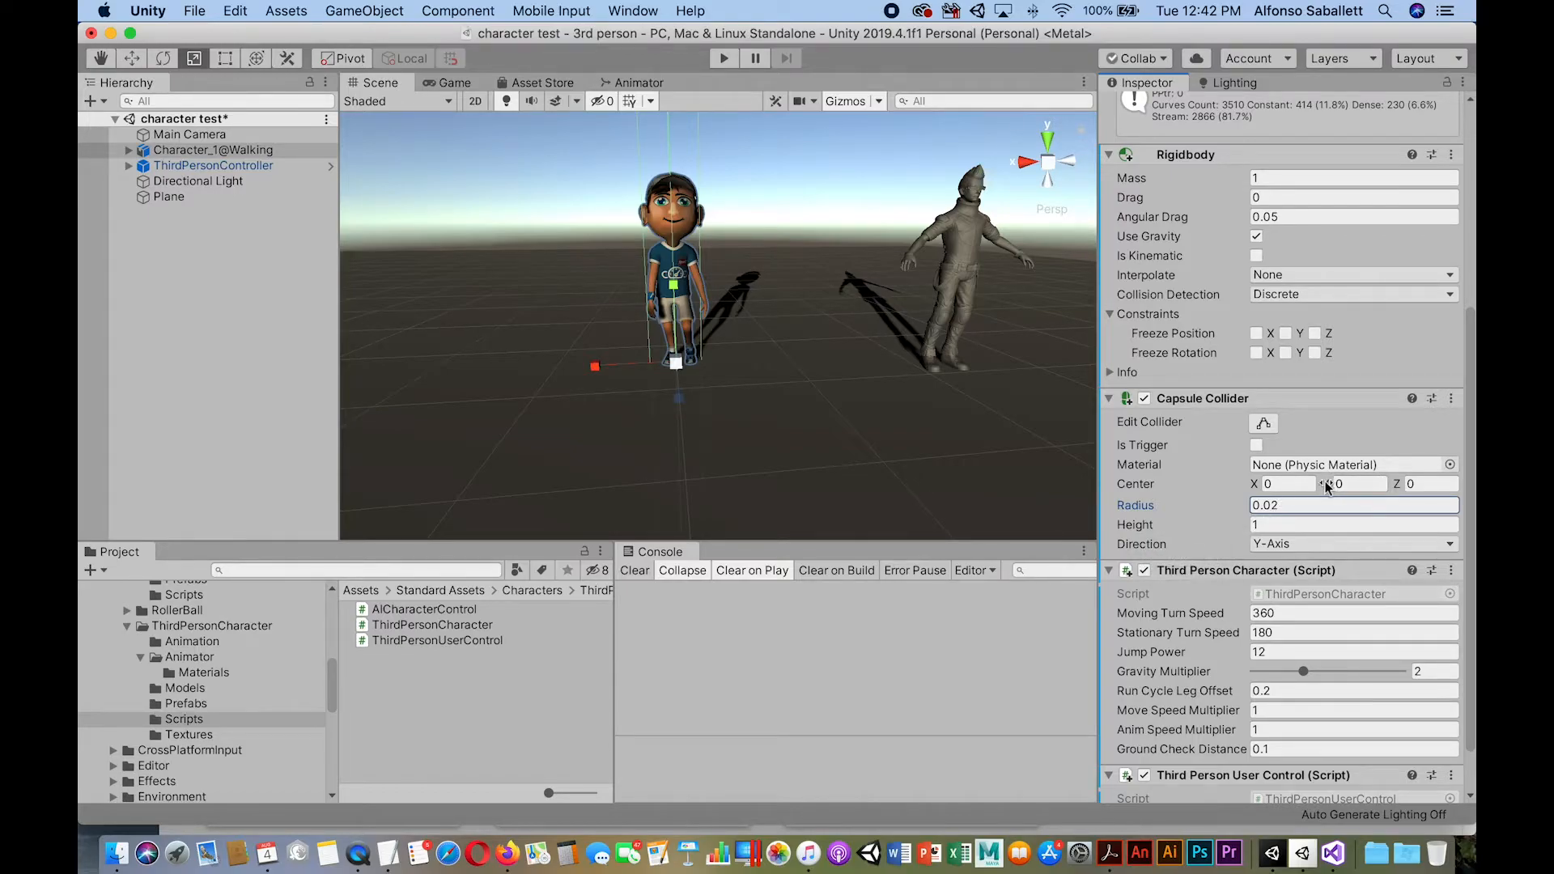
pyautogui.moveTo(1324, 484); pyautogui.dragTo(1339, 490)
pyautogui.write('0.5q')
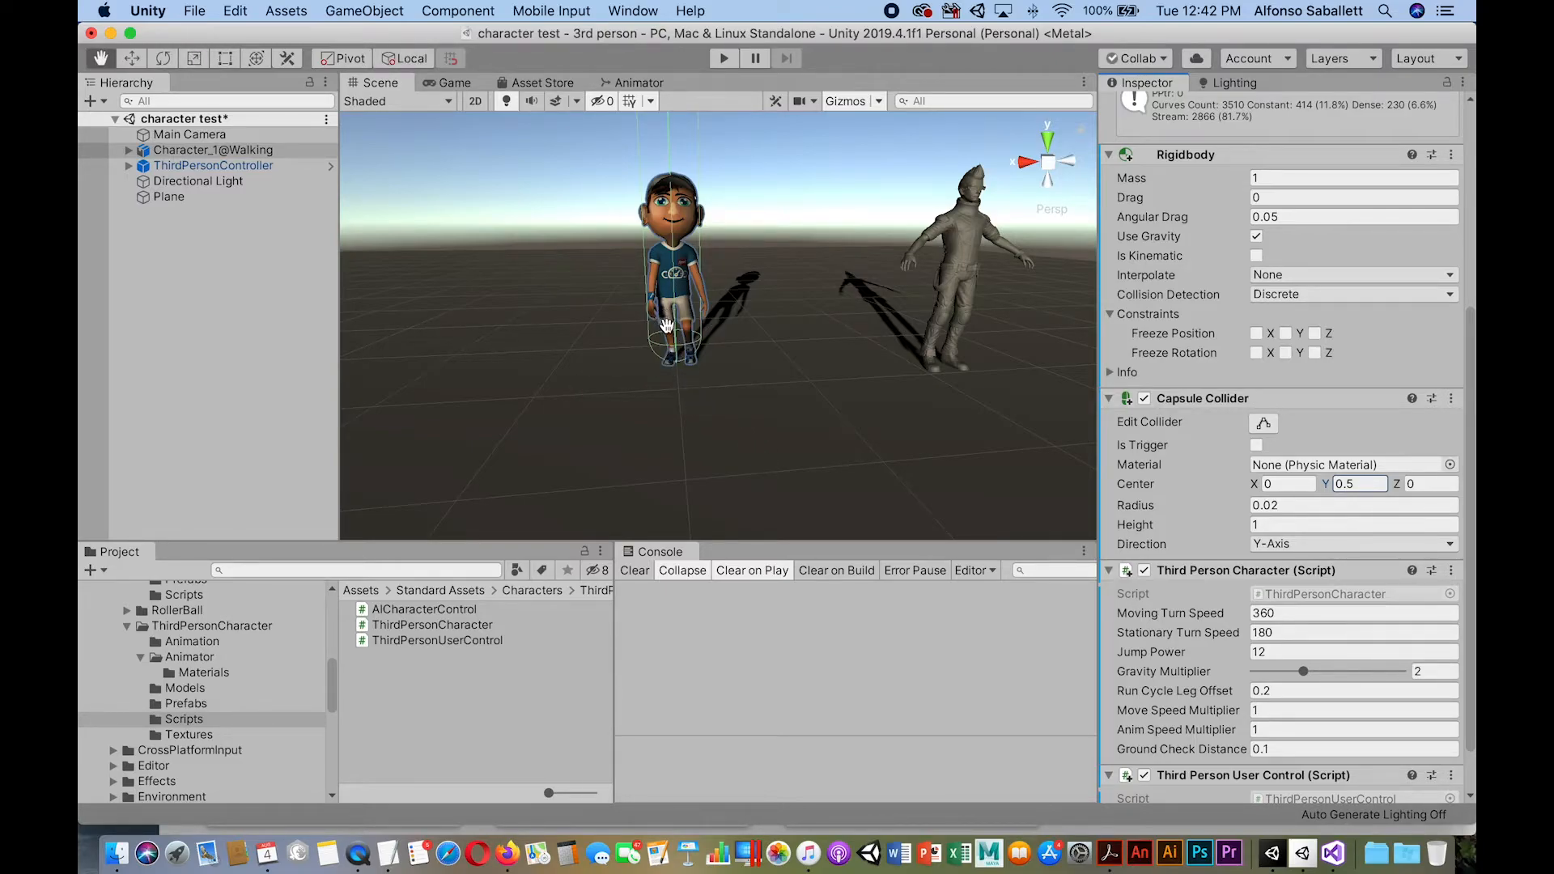
pyautogui.keyDown('alt'); pyautogui.moveTo(670, 381); pyautogui.dragTo(803, 371); pyautogui.keyUp('alt')
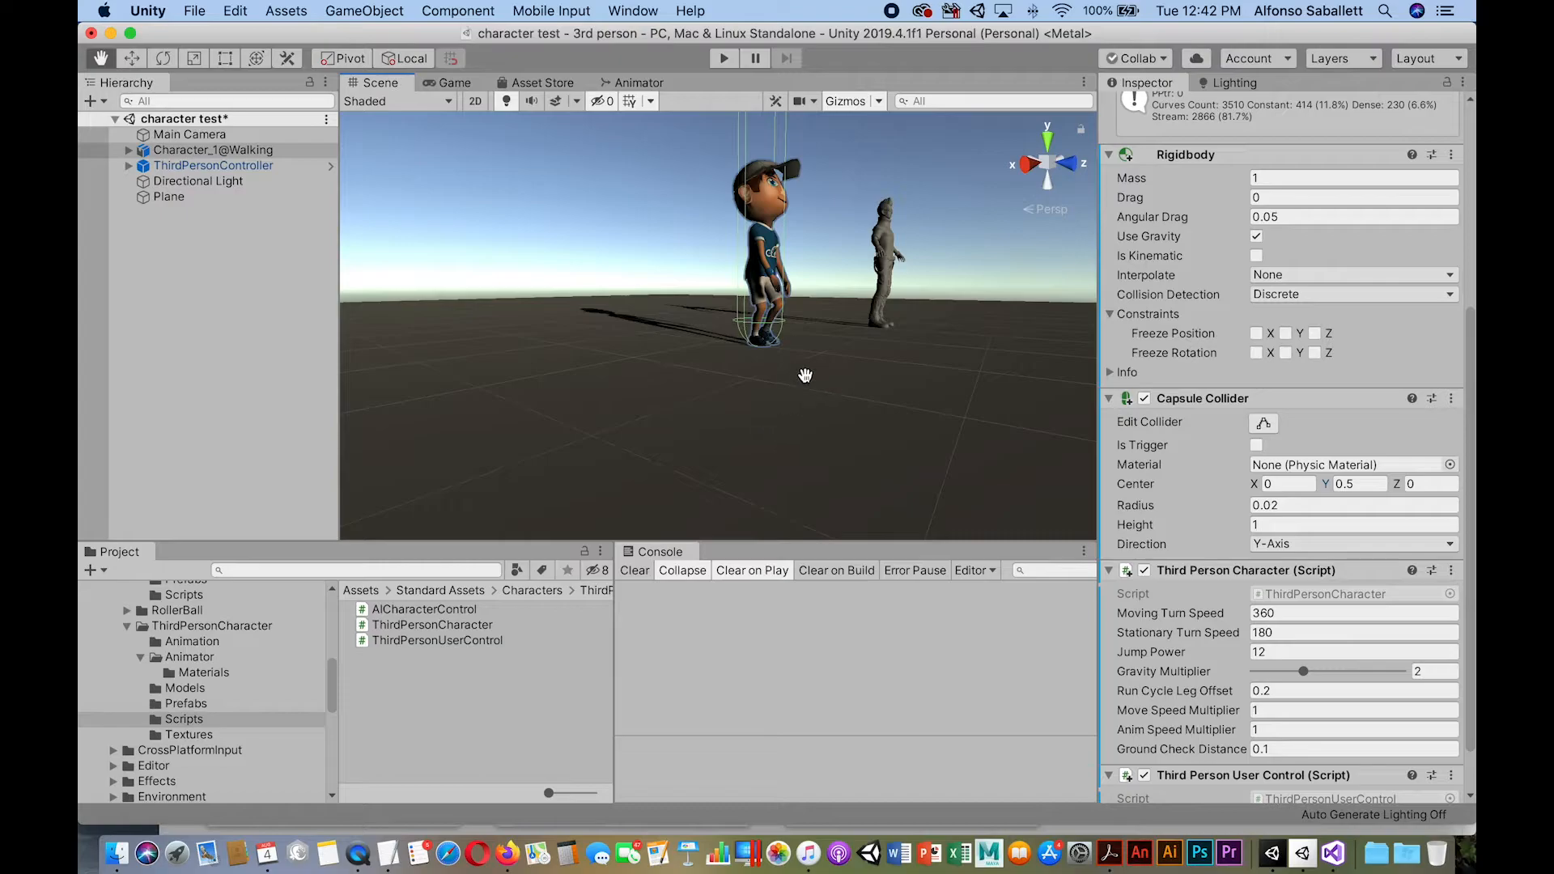
pyautogui.press('w')
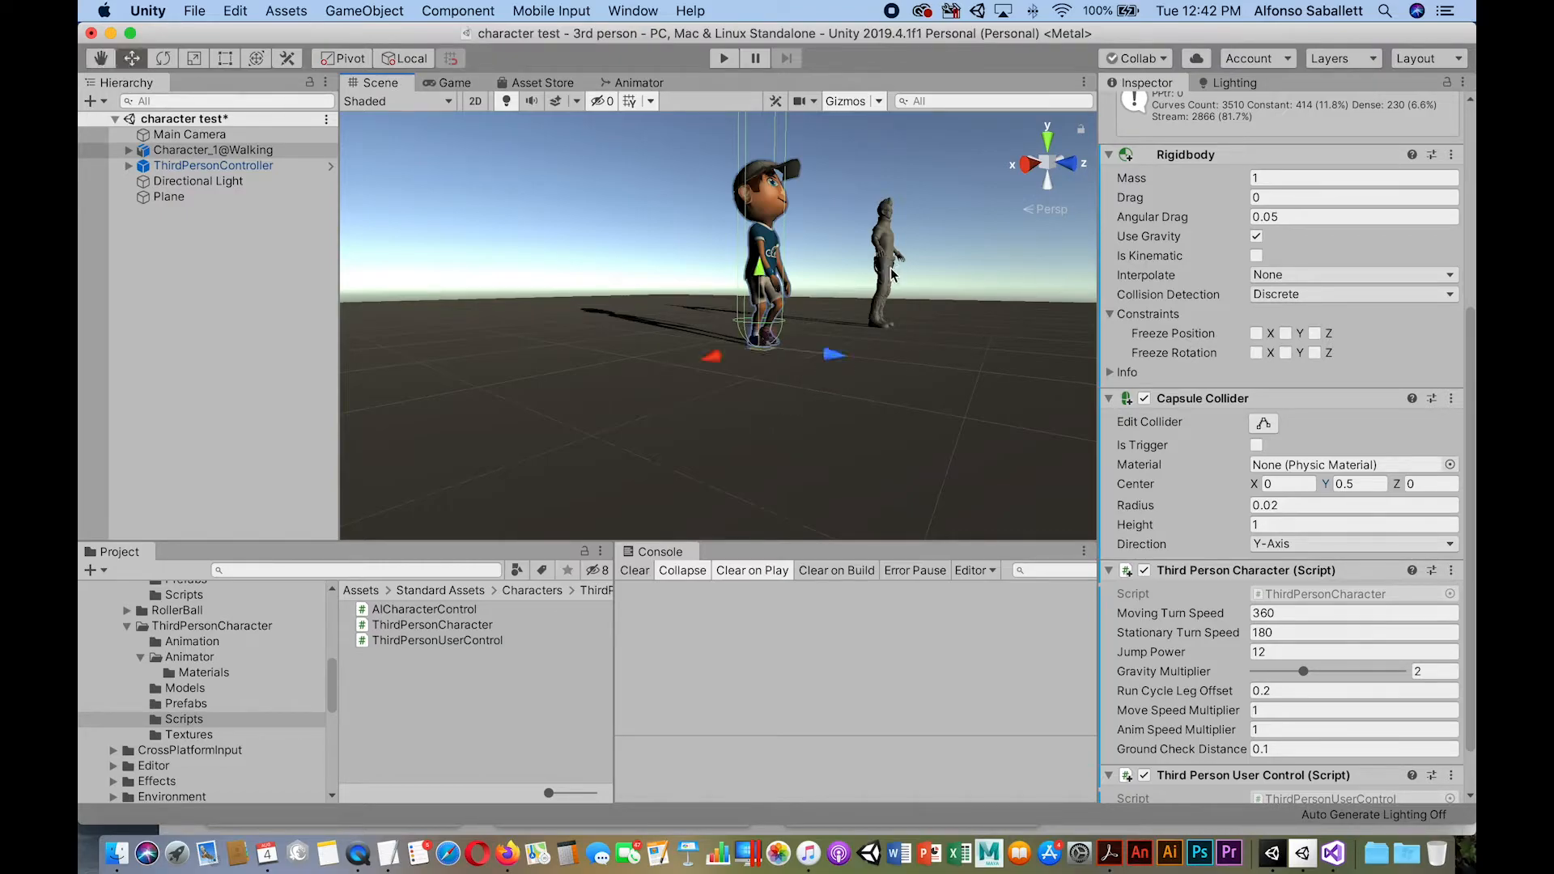
# Examine how ThirdPersonController's Capsule Collider fits around its feet and meets the ground.
pyautogui.click(889, 266)
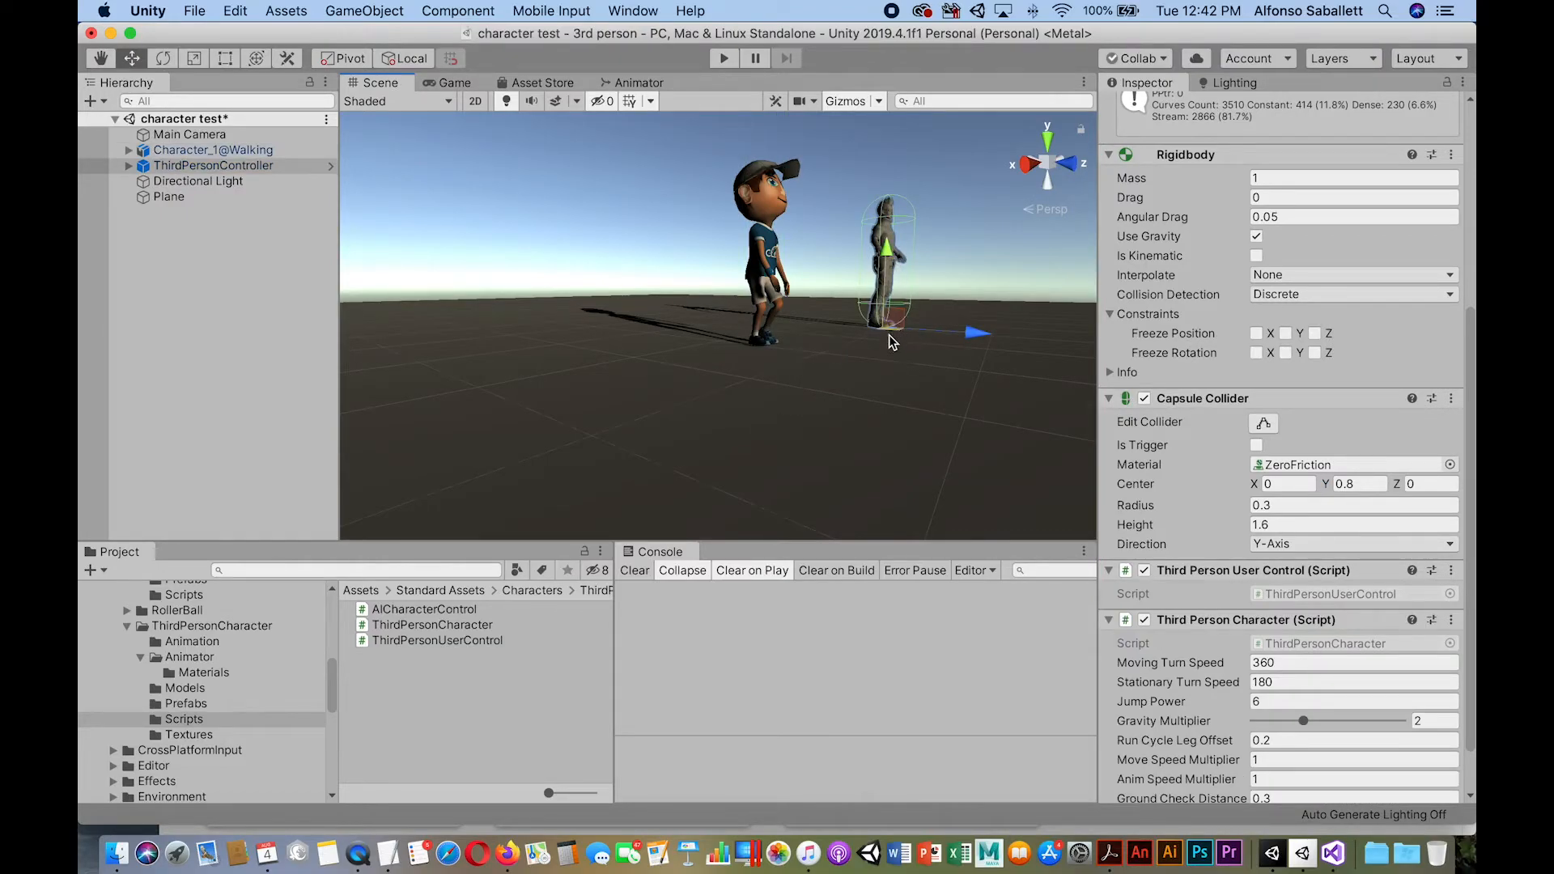
pyautogui.scroll(4, 884, 371)
pyautogui.moveTo(926, 371); pyautogui.dragTo(826, 370, button='middle')
pyautogui.scroll(5, 825, 371)
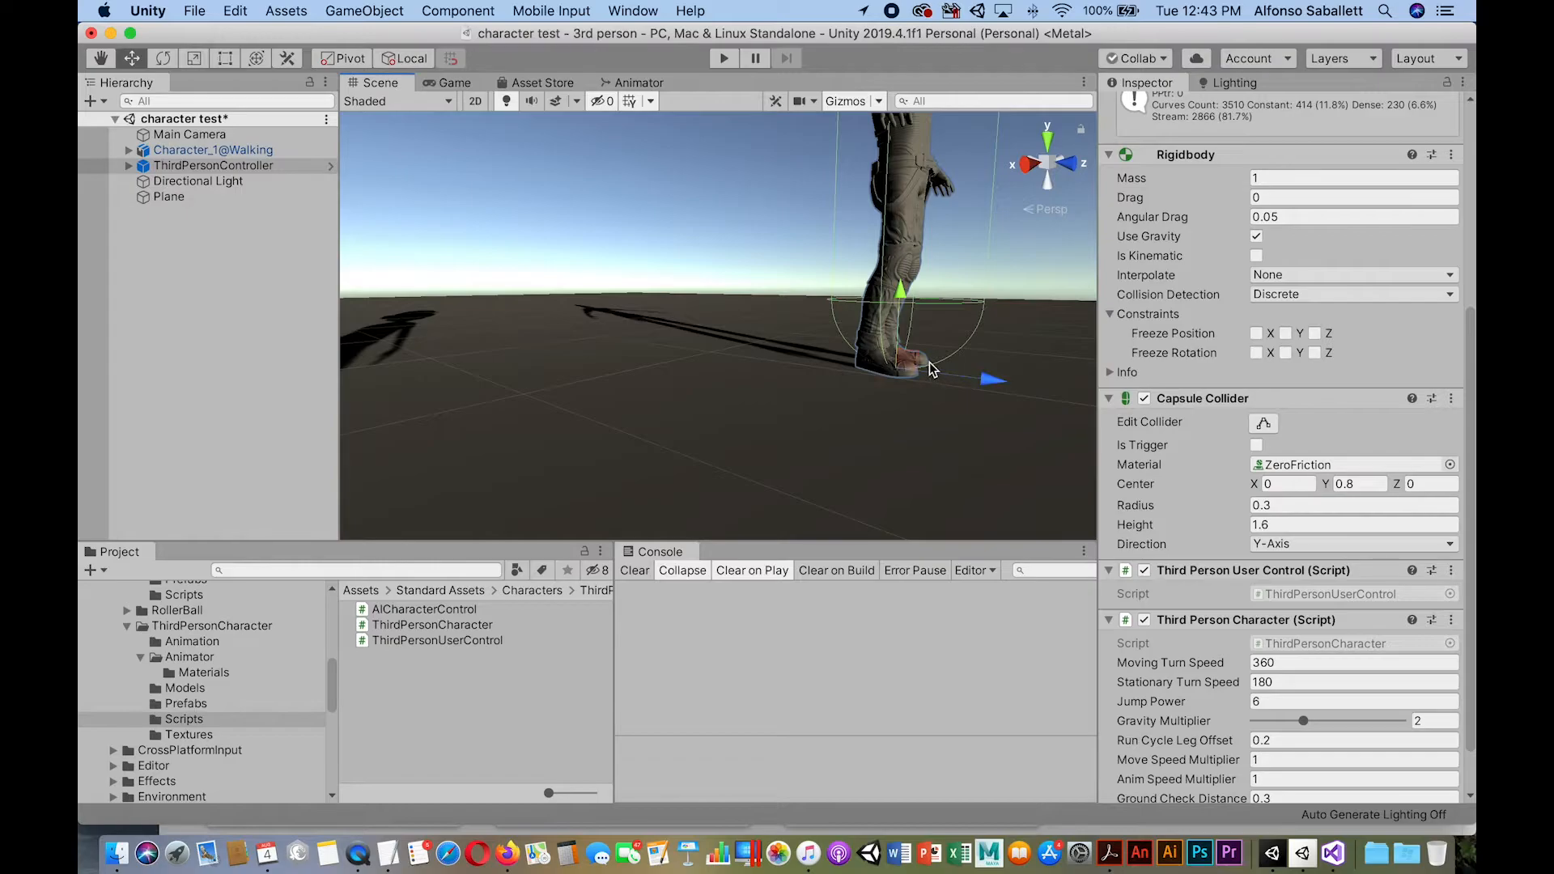
pyautogui.keyDown('alt'); pyautogui.moveTo(918, 418); pyautogui.dragTo(811, 401); pyautogui.keyUp('alt')
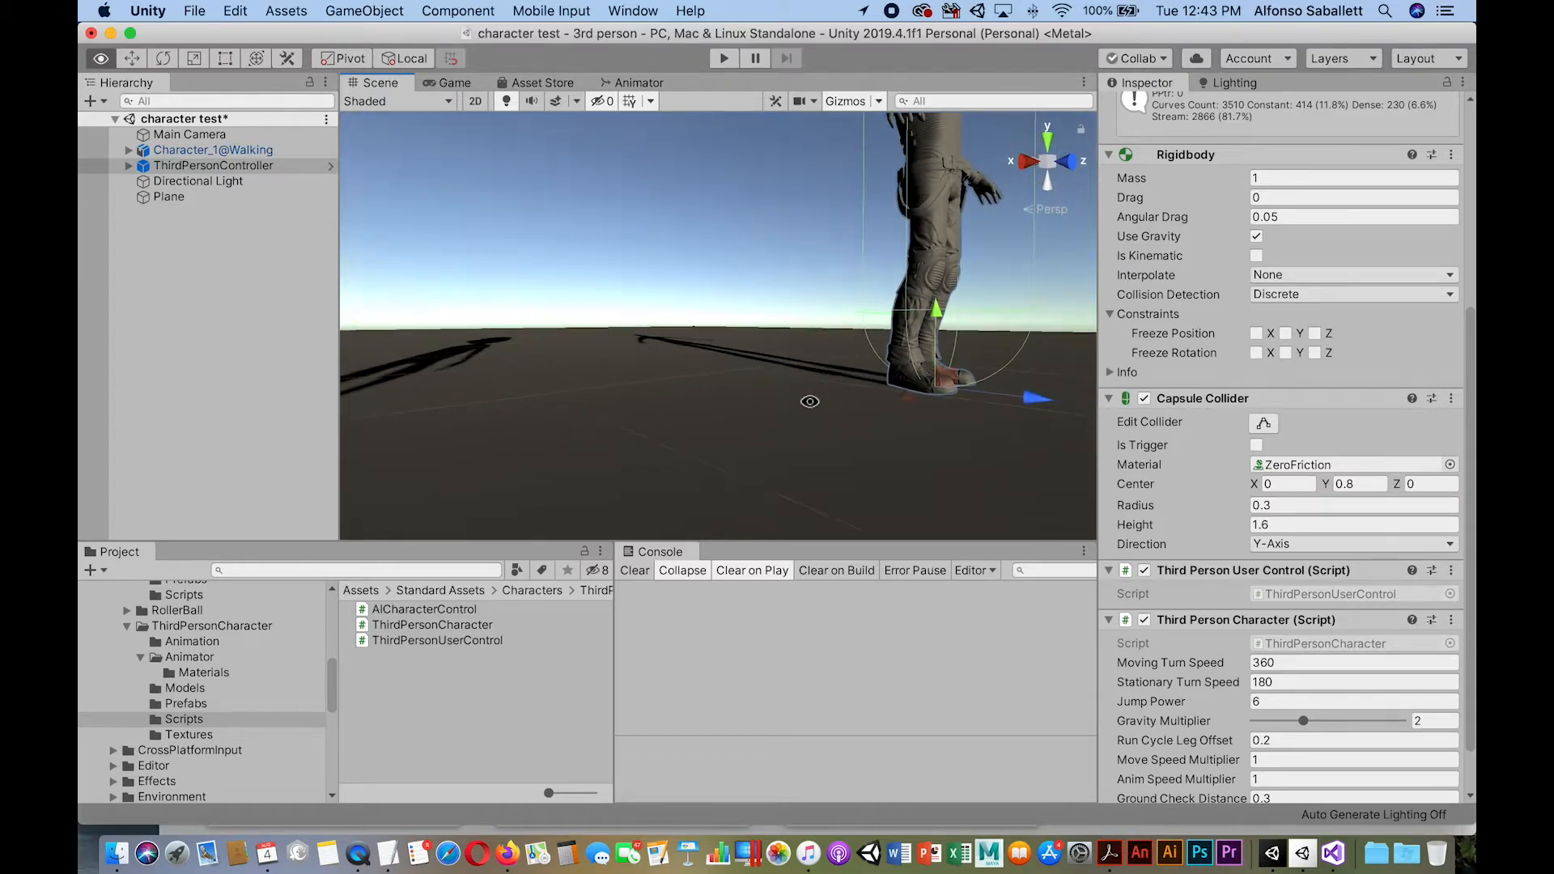
pyautogui.scroll(-3, 770, 403)
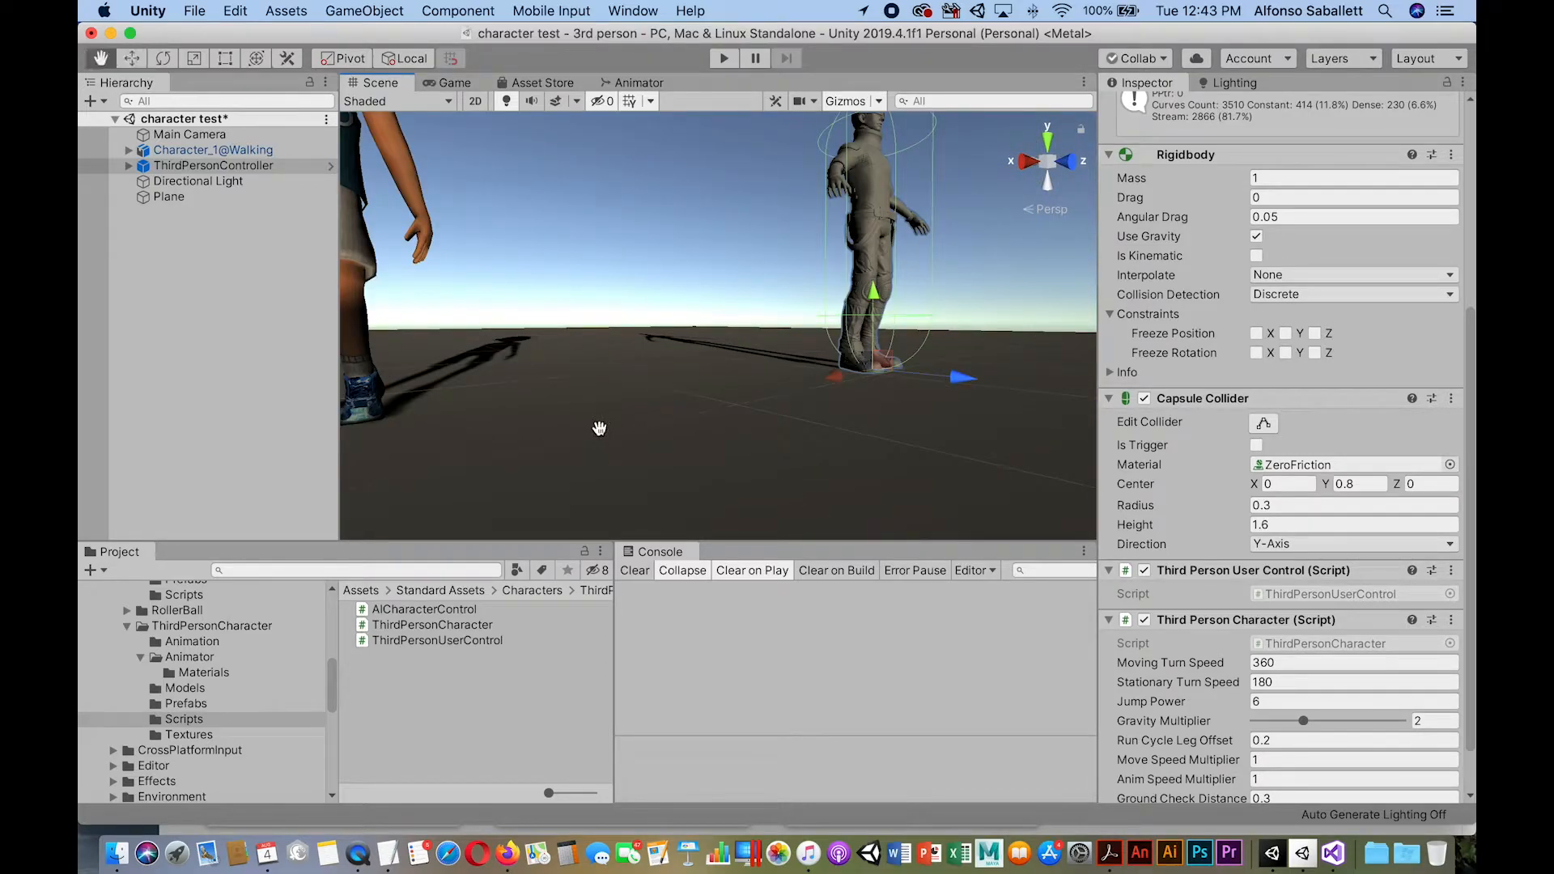
pyautogui.moveTo(599, 428); pyautogui.dragTo(840, 420, button='middle')
# Inspect the Capsule Collider of Character_1@Walking from its feet up to its full height, then clear the selection.
pyautogui.click(769, 214)
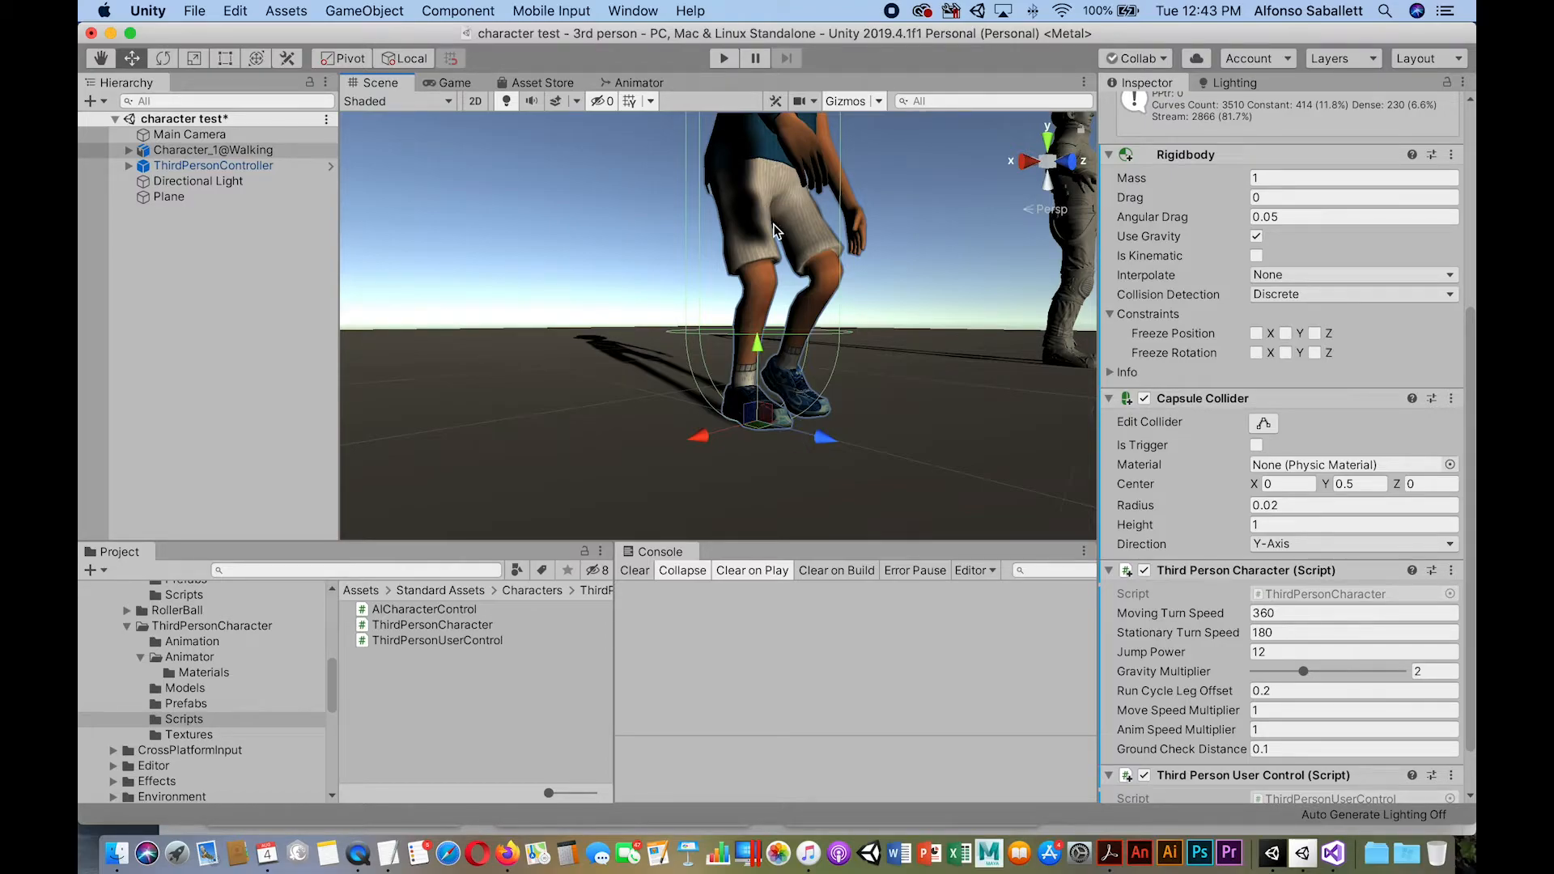
pyautogui.scroll(-5, 829, 264)
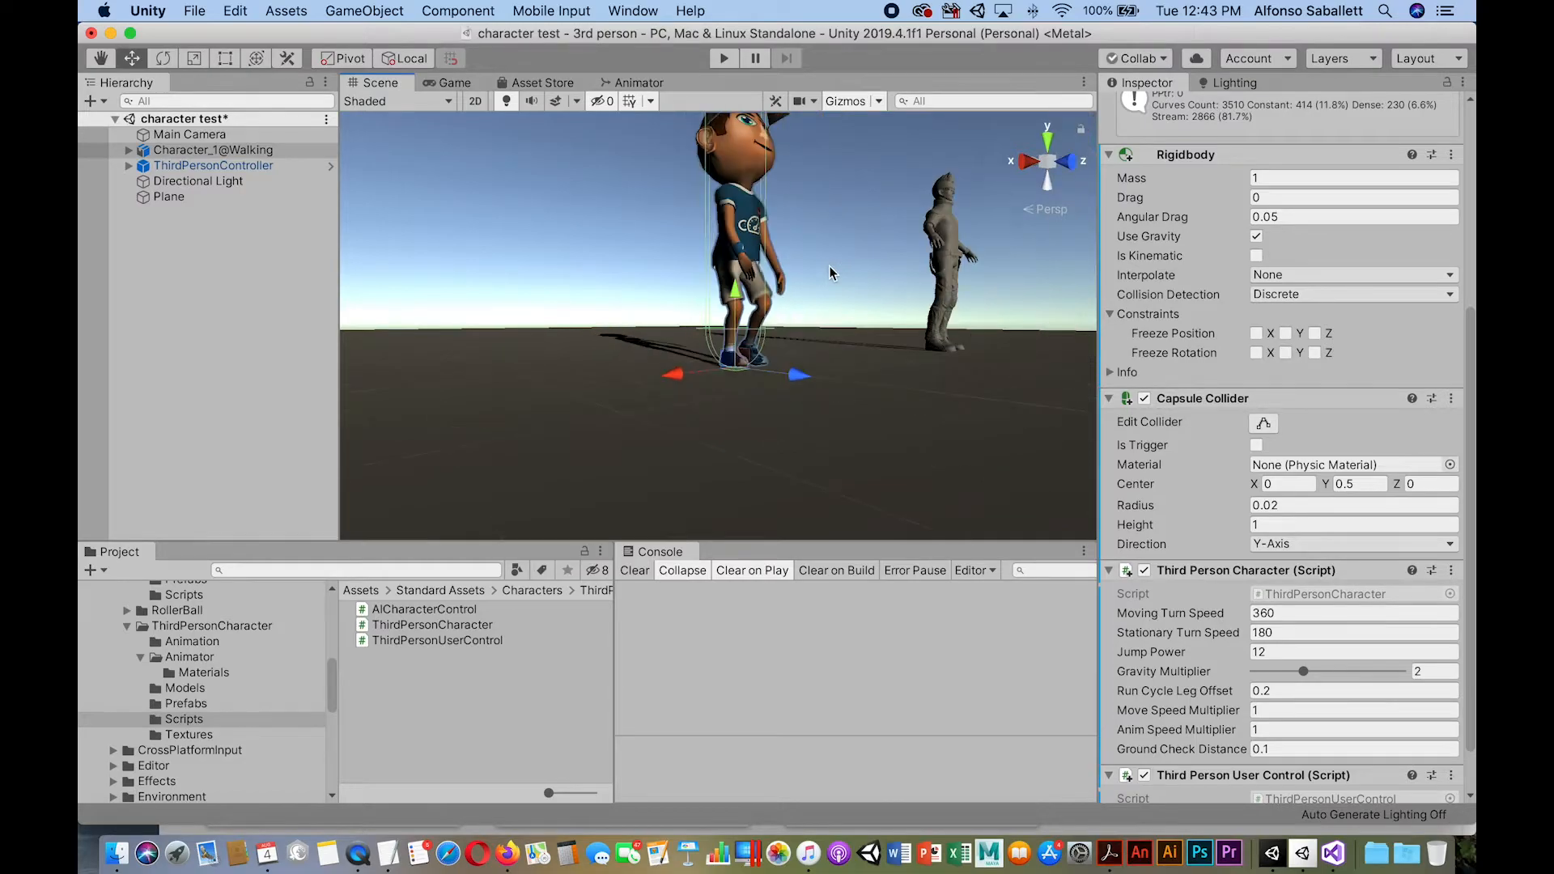
pyautogui.scroll(-2, 832, 272)
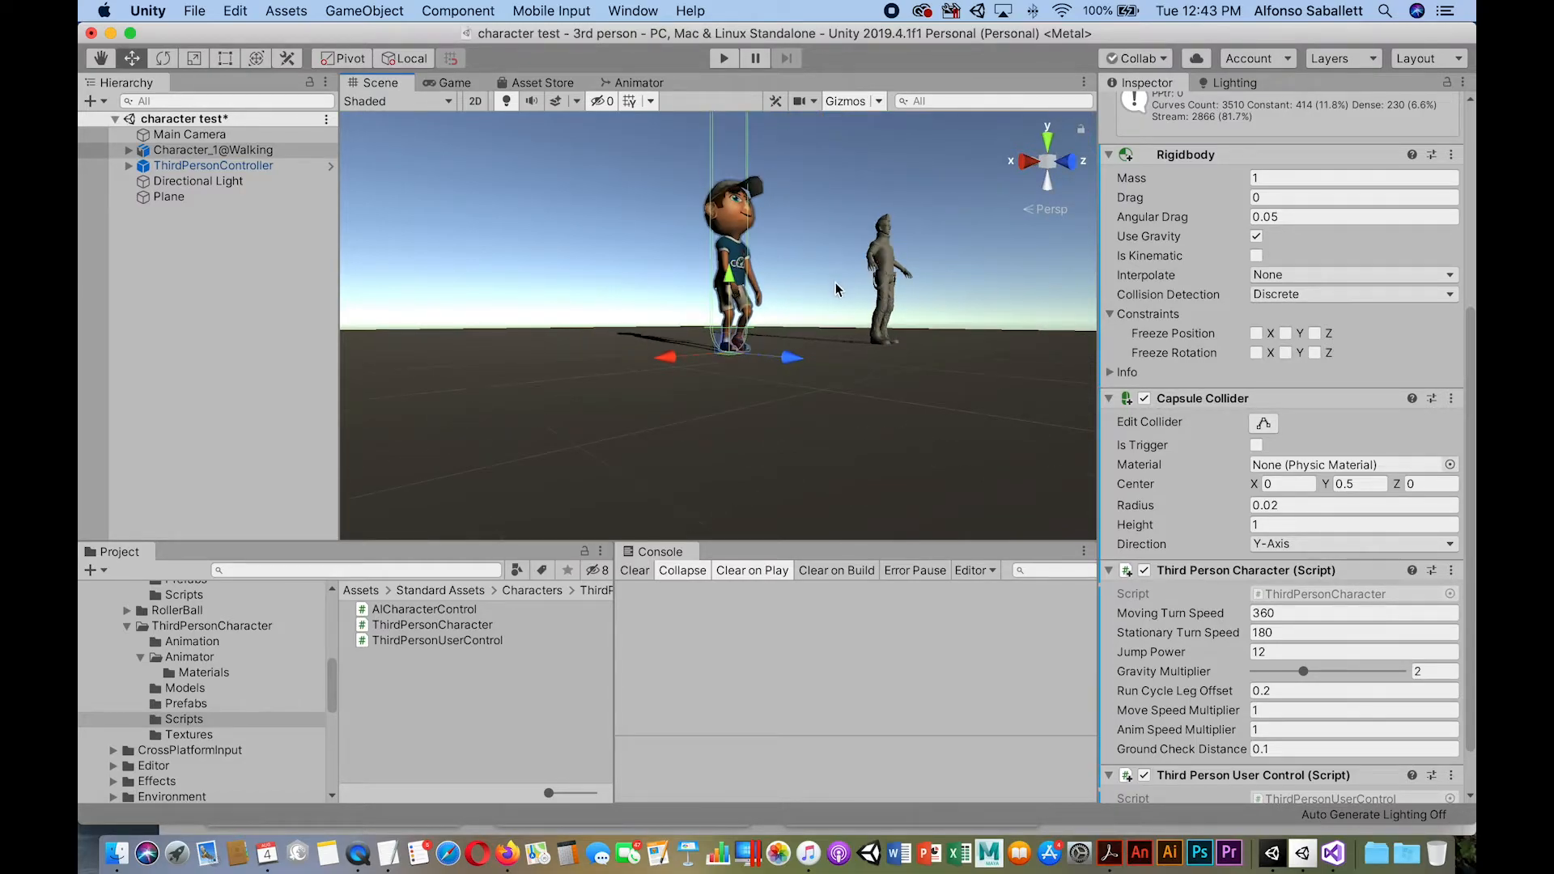
pyautogui.scroll(-5, 835, 289)
pyautogui.scroll(-4, 835, 285)
pyautogui.scroll(2, 835, 284)
pyautogui.click(835, 284)
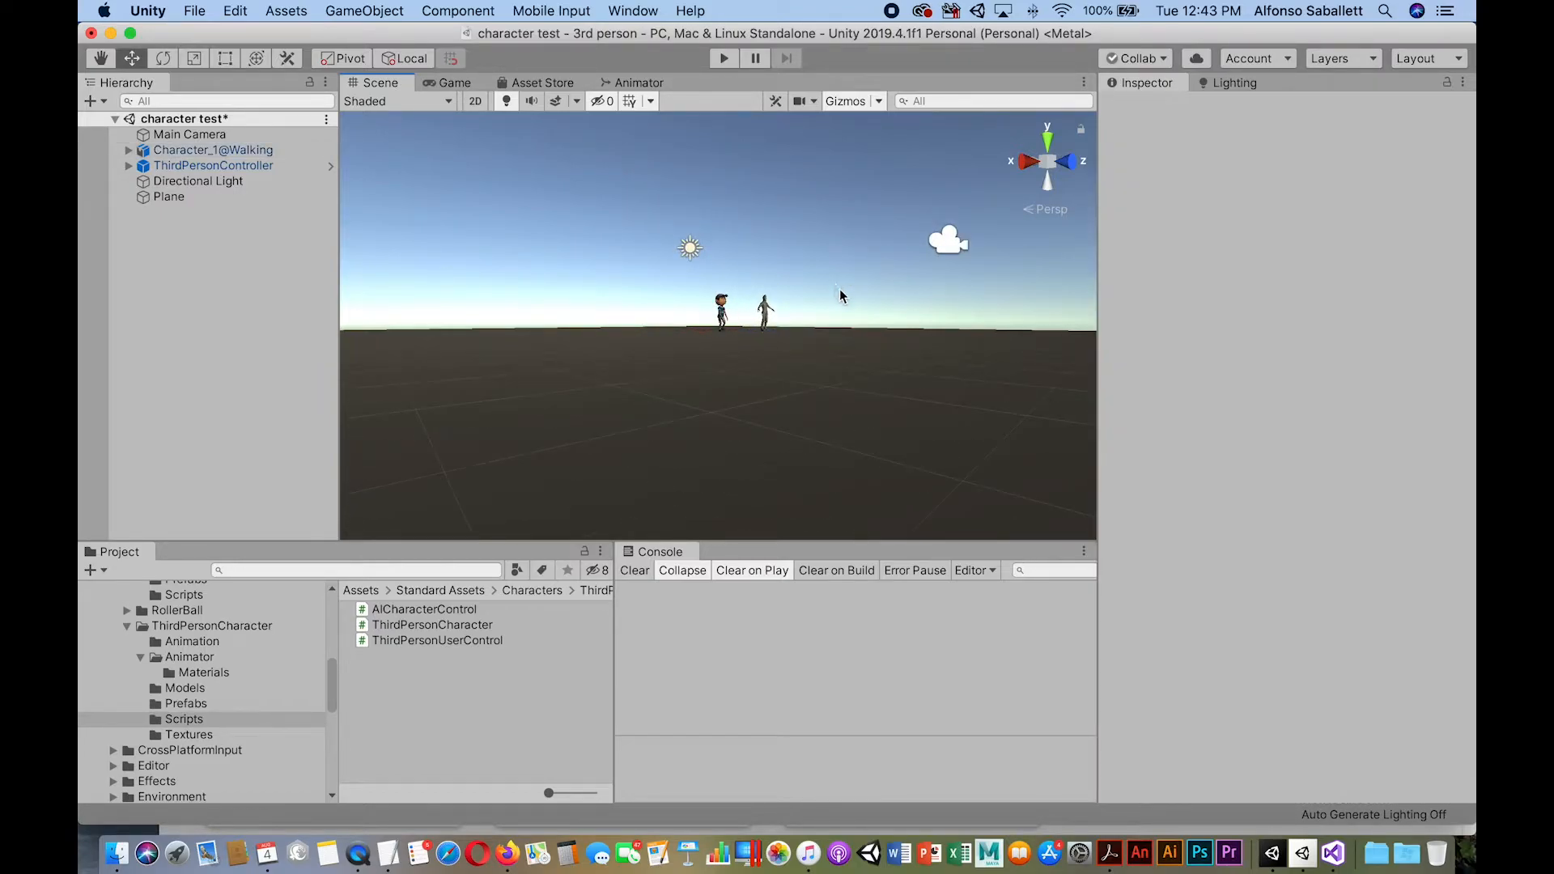
# Set the Capsule Collider of Character_1@Walking to height 0.14 and center Y 0.08.
pyautogui.click(723, 312)
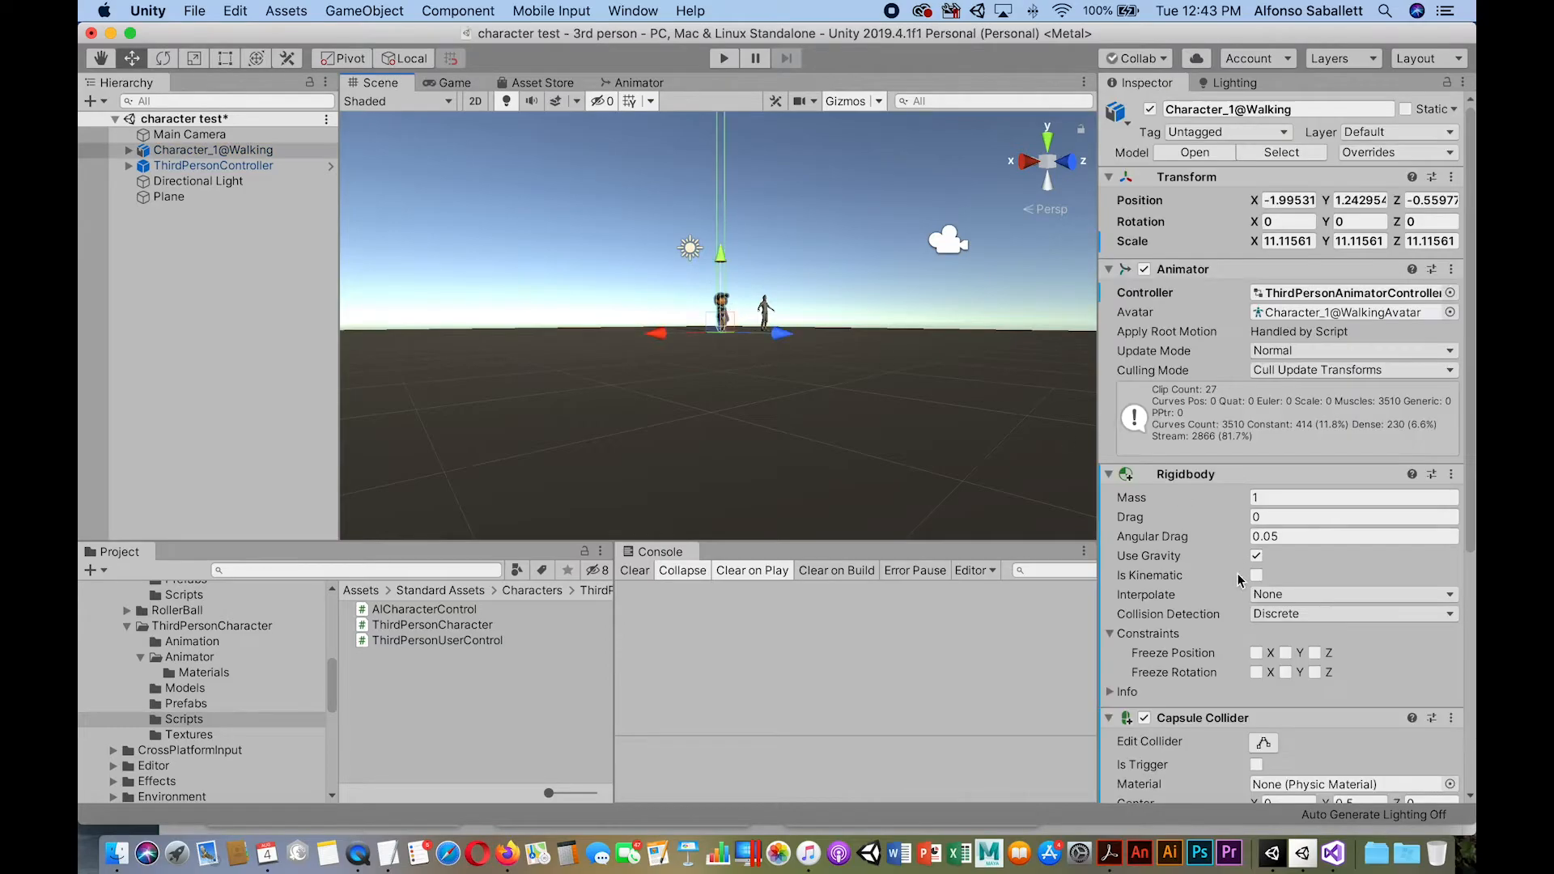
pyautogui.scroll(-5, 1250, 558)
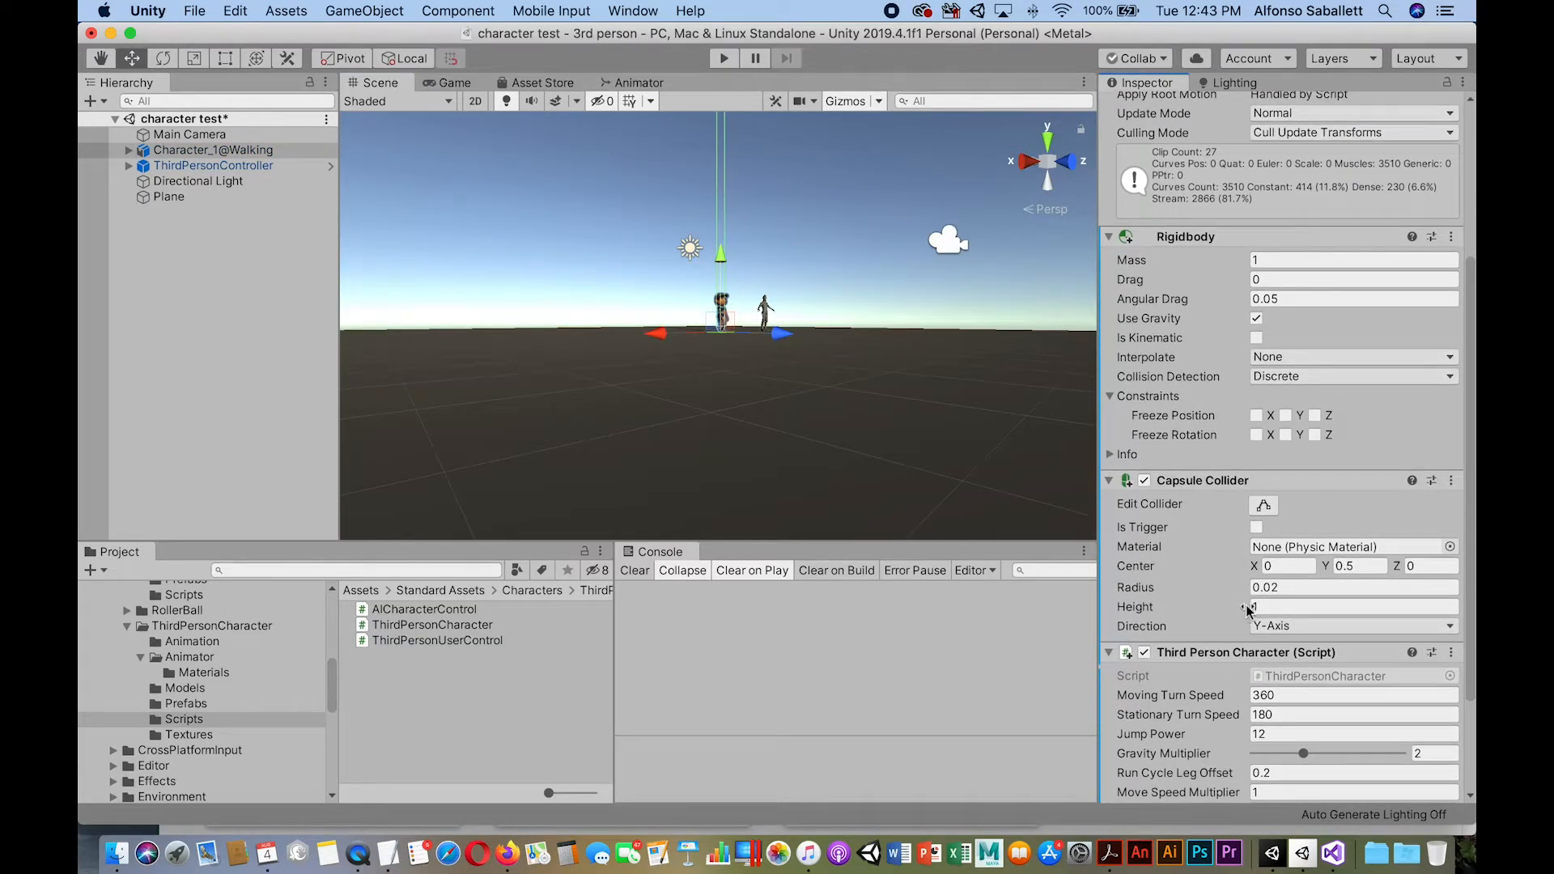
pyautogui.moveTo(1247, 610); pyautogui.dragTo(1216, 609)
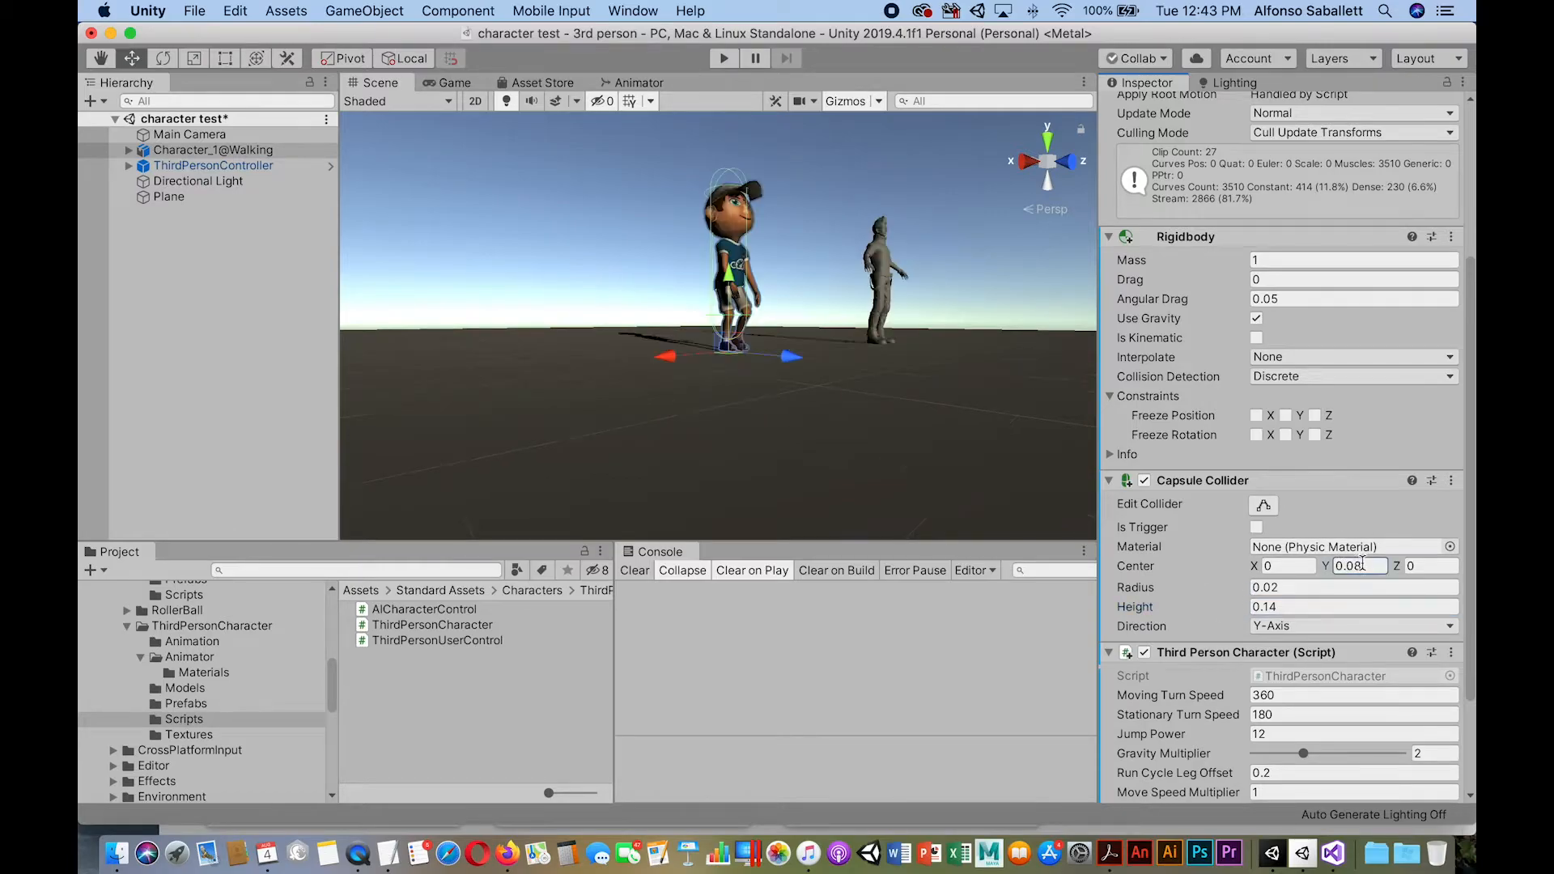
pyautogui.click(1300, 568)
# Set the Capsule Collider's height to 0.158 and check its fit at the character's feet and head.
pyautogui.click(1244, 611)
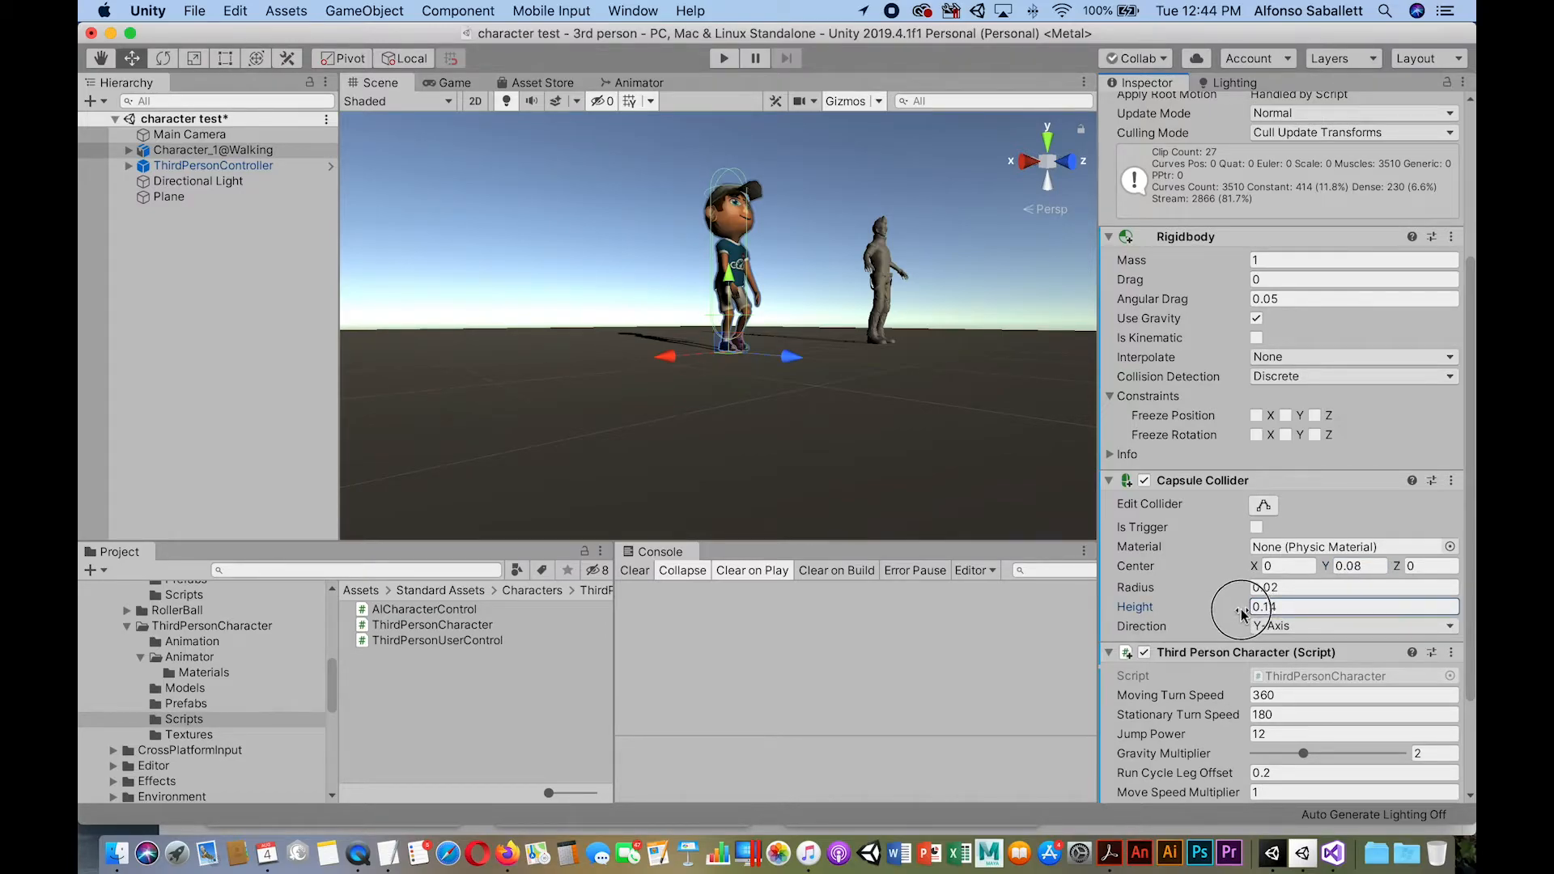
pyautogui.moveTo(1244, 612); pyautogui.dragTo(1244, 613)
pyautogui.click(1270, 607)
pyautogui.click(1289, 606)
pyautogui.press('BackSpace')
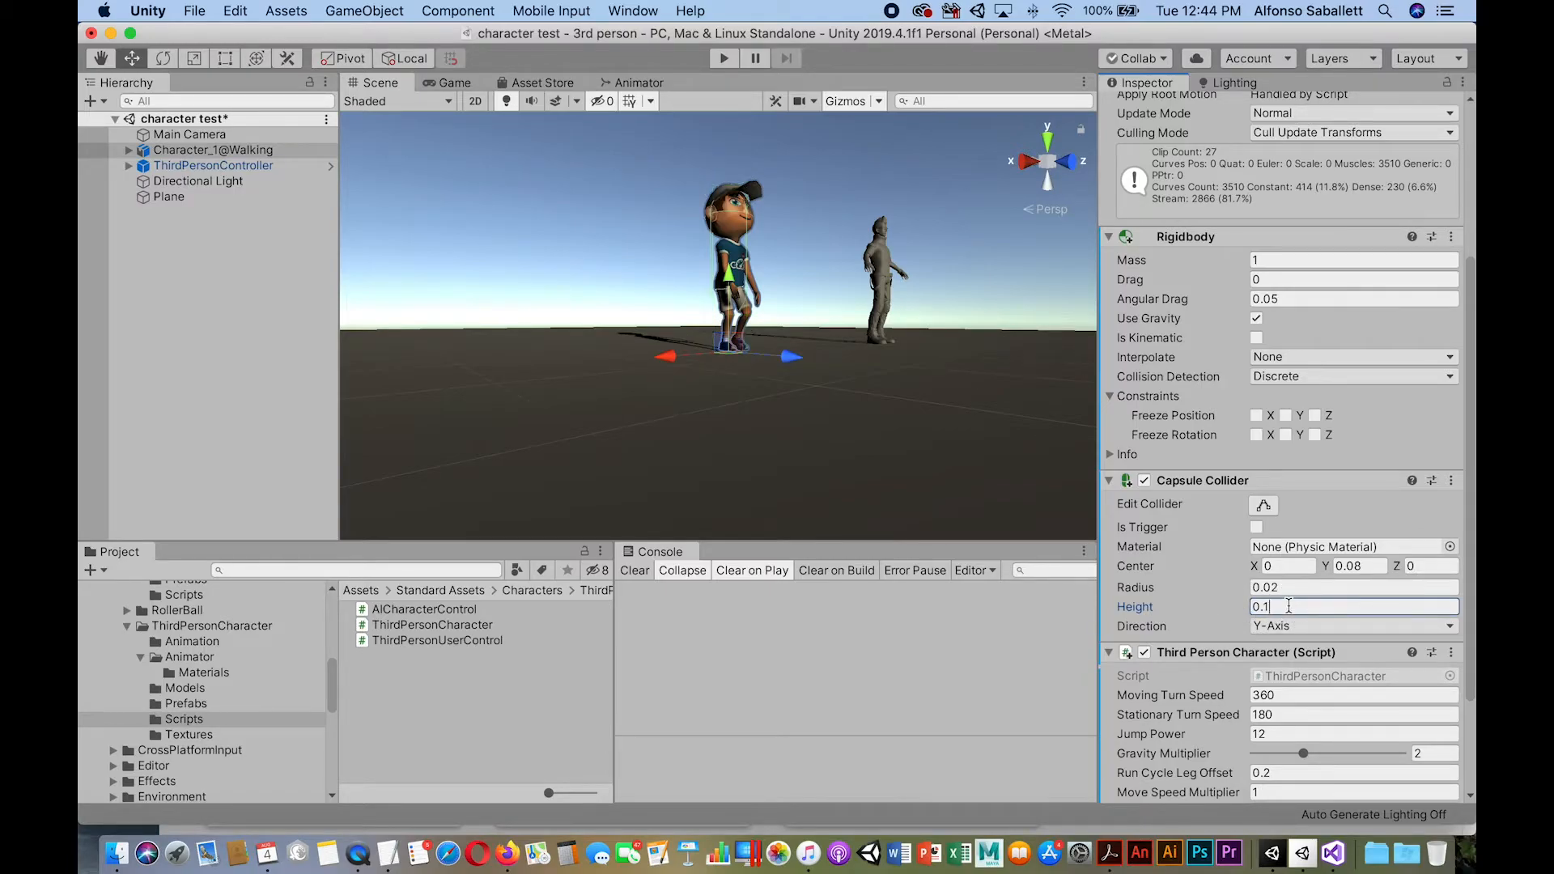
pyautogui.write('58')
pyautogui.scroll(4, 733, 377)
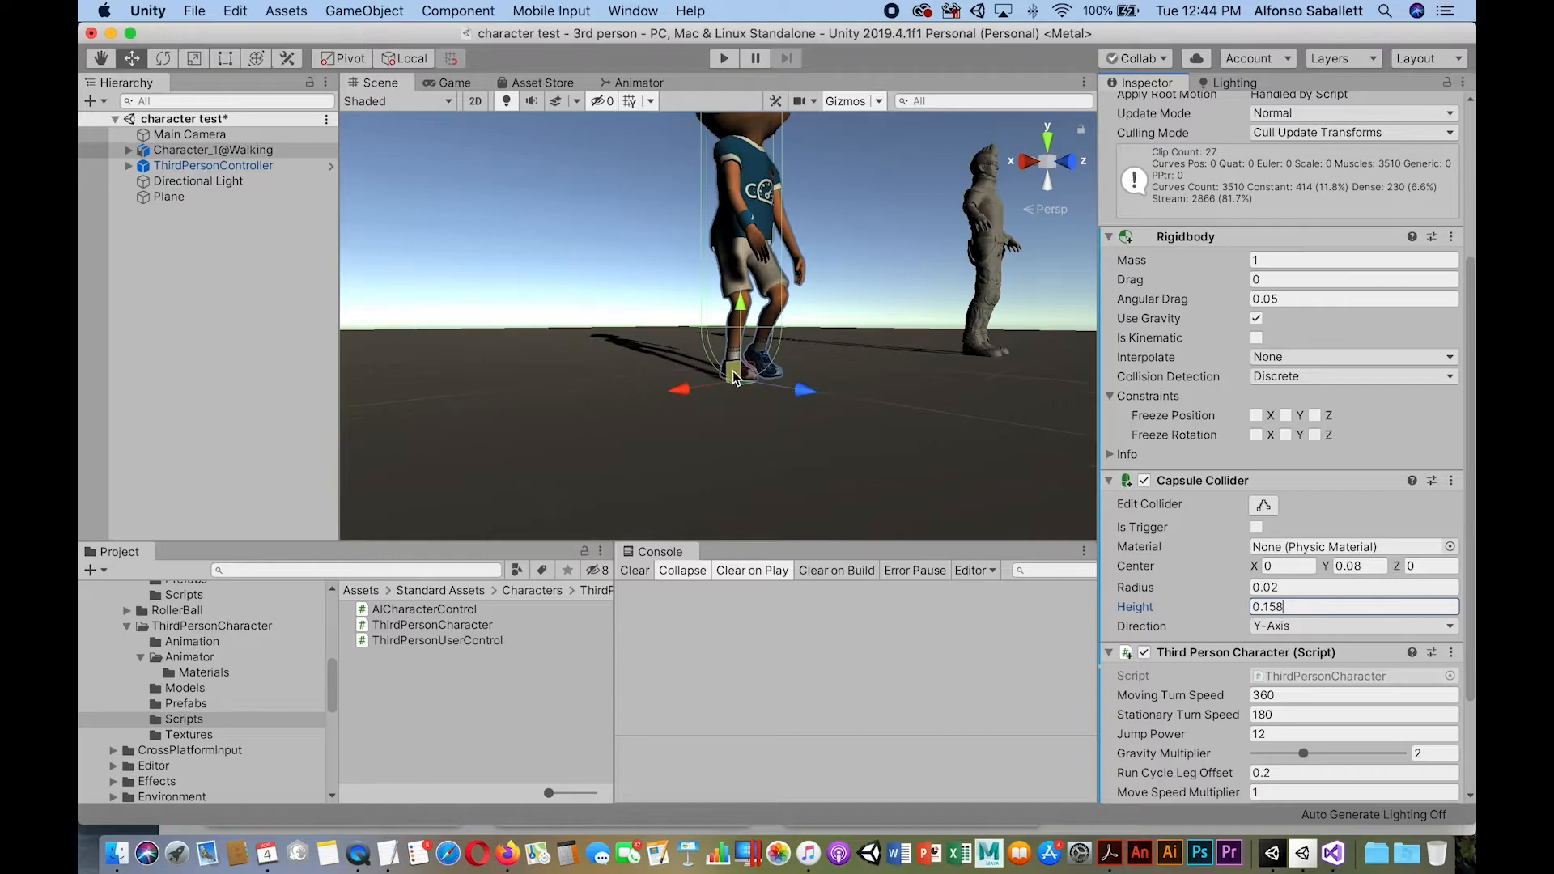
pyautogui.scroll(-3, 735, 382)
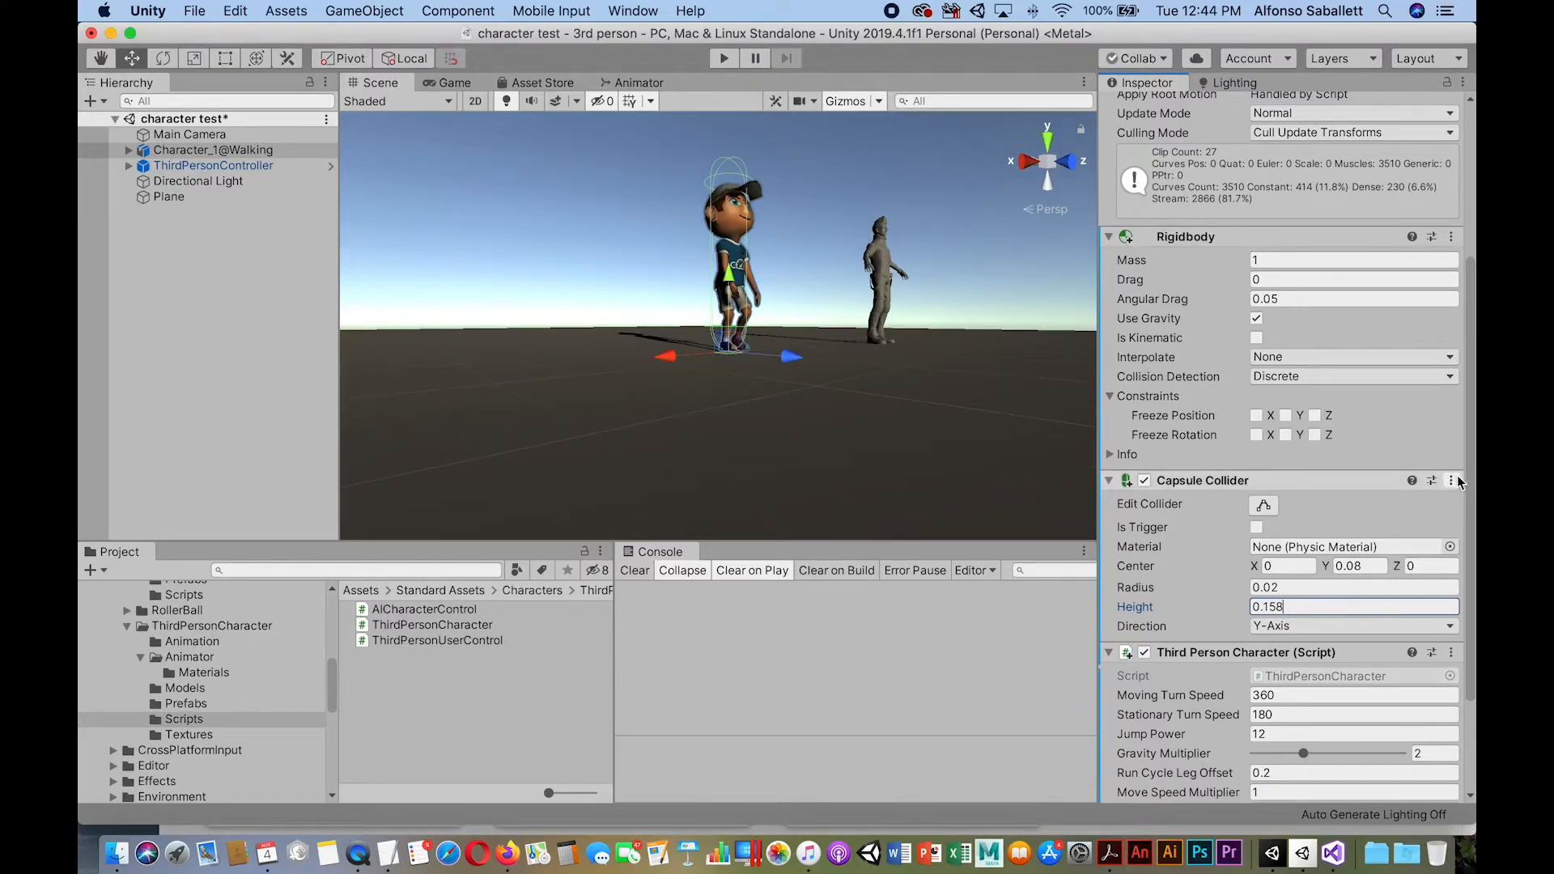
# Match the Ground Check Distance of Character_1@Walking's Third Person Character script to ThirdPersonController by setting it to 0.3.
pyautogui.moveTo(1468, 482); pyautogui.dragTo(1461, 575)
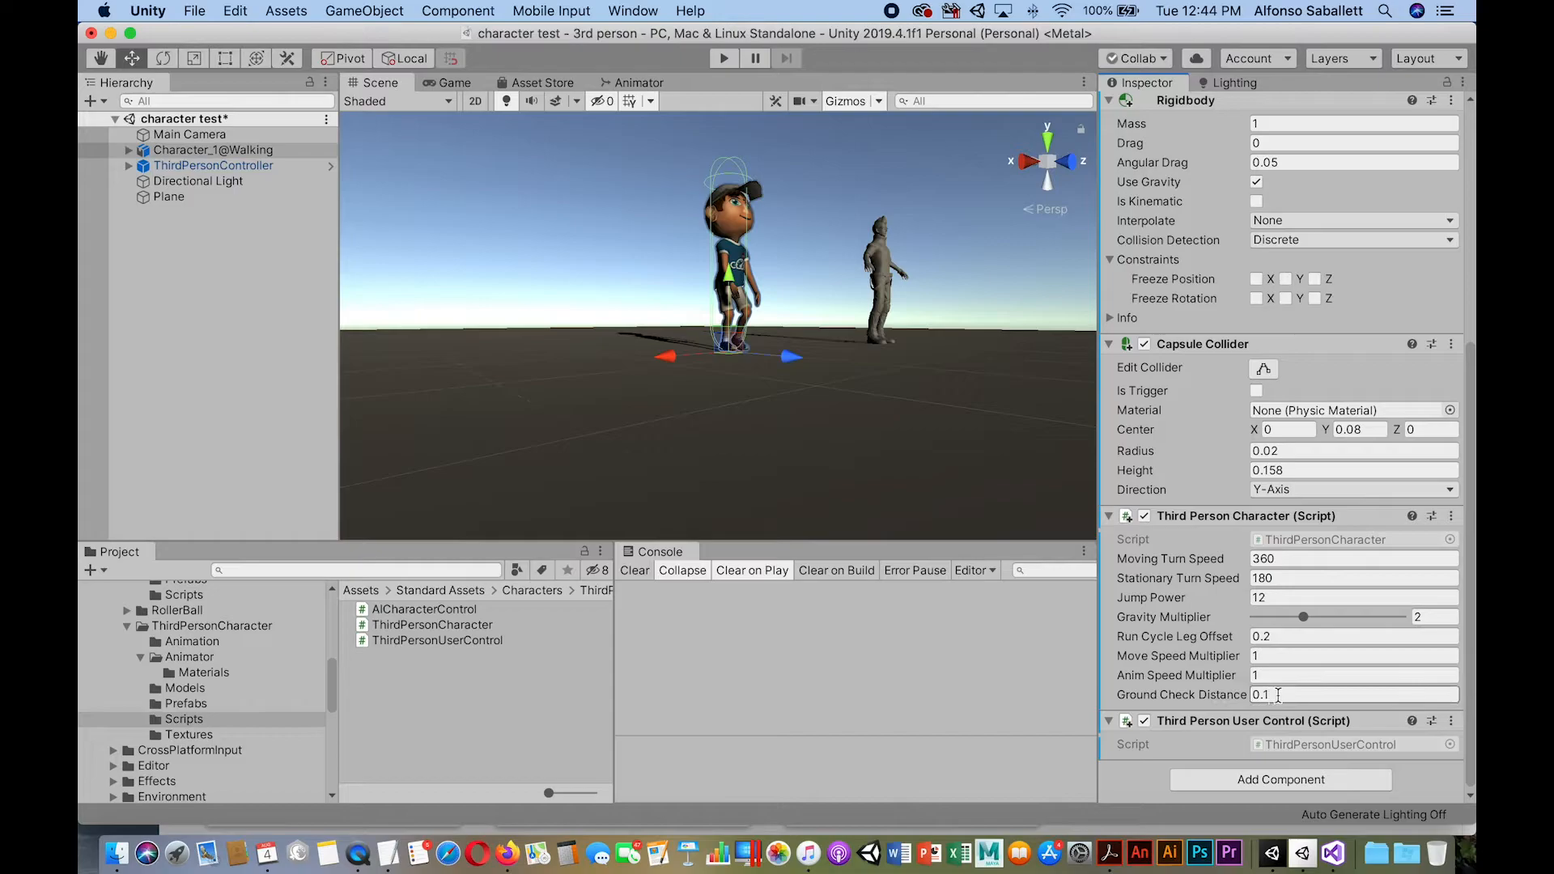
pyautogui.click(879, 261)
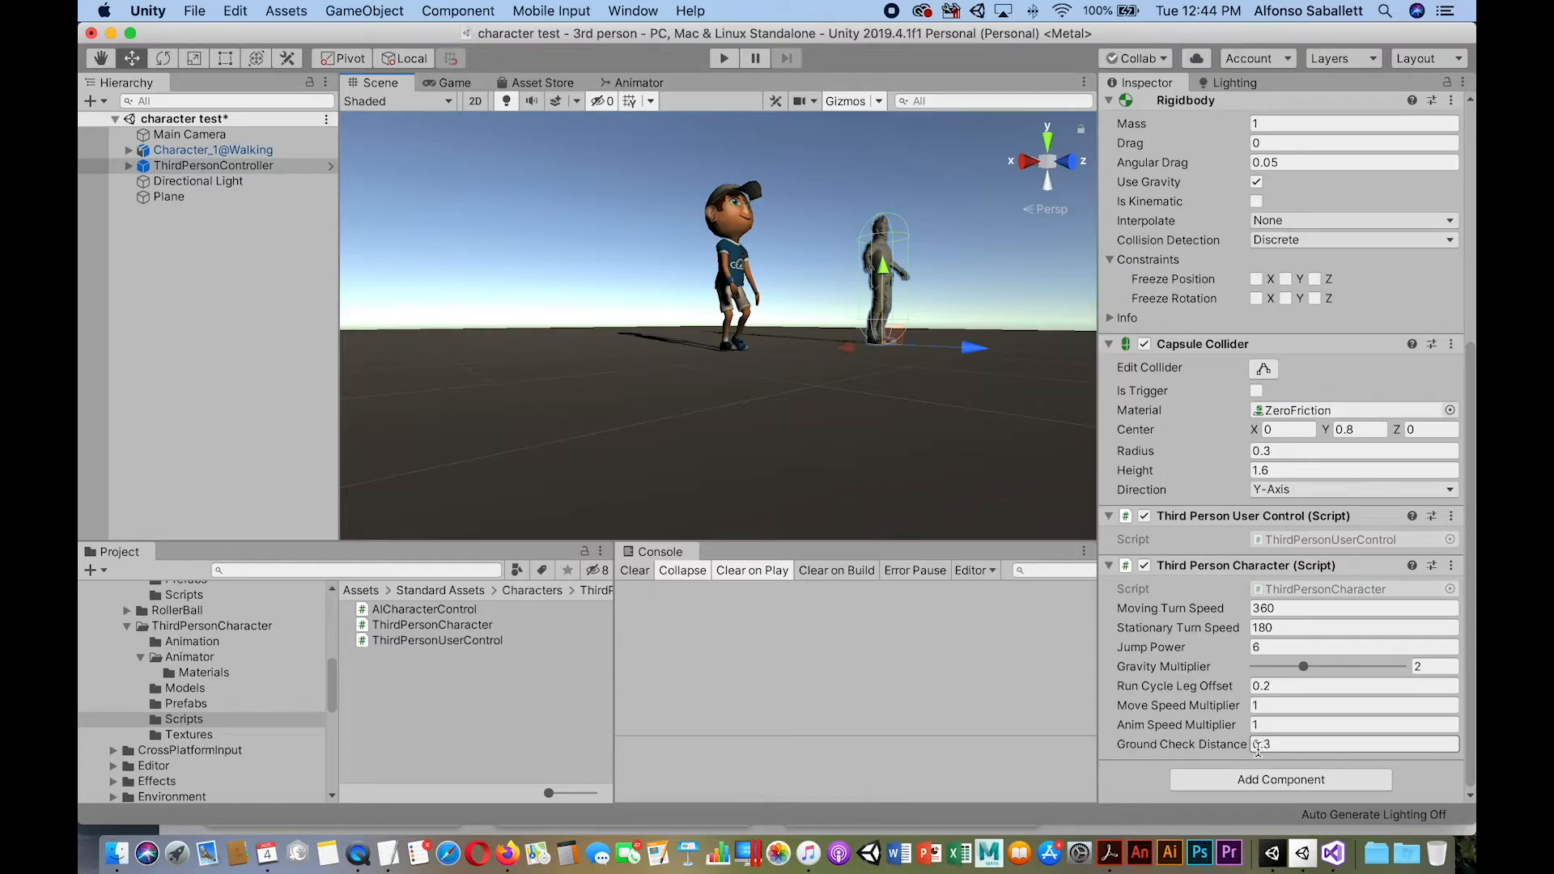
pyautogui.click(724, 247)
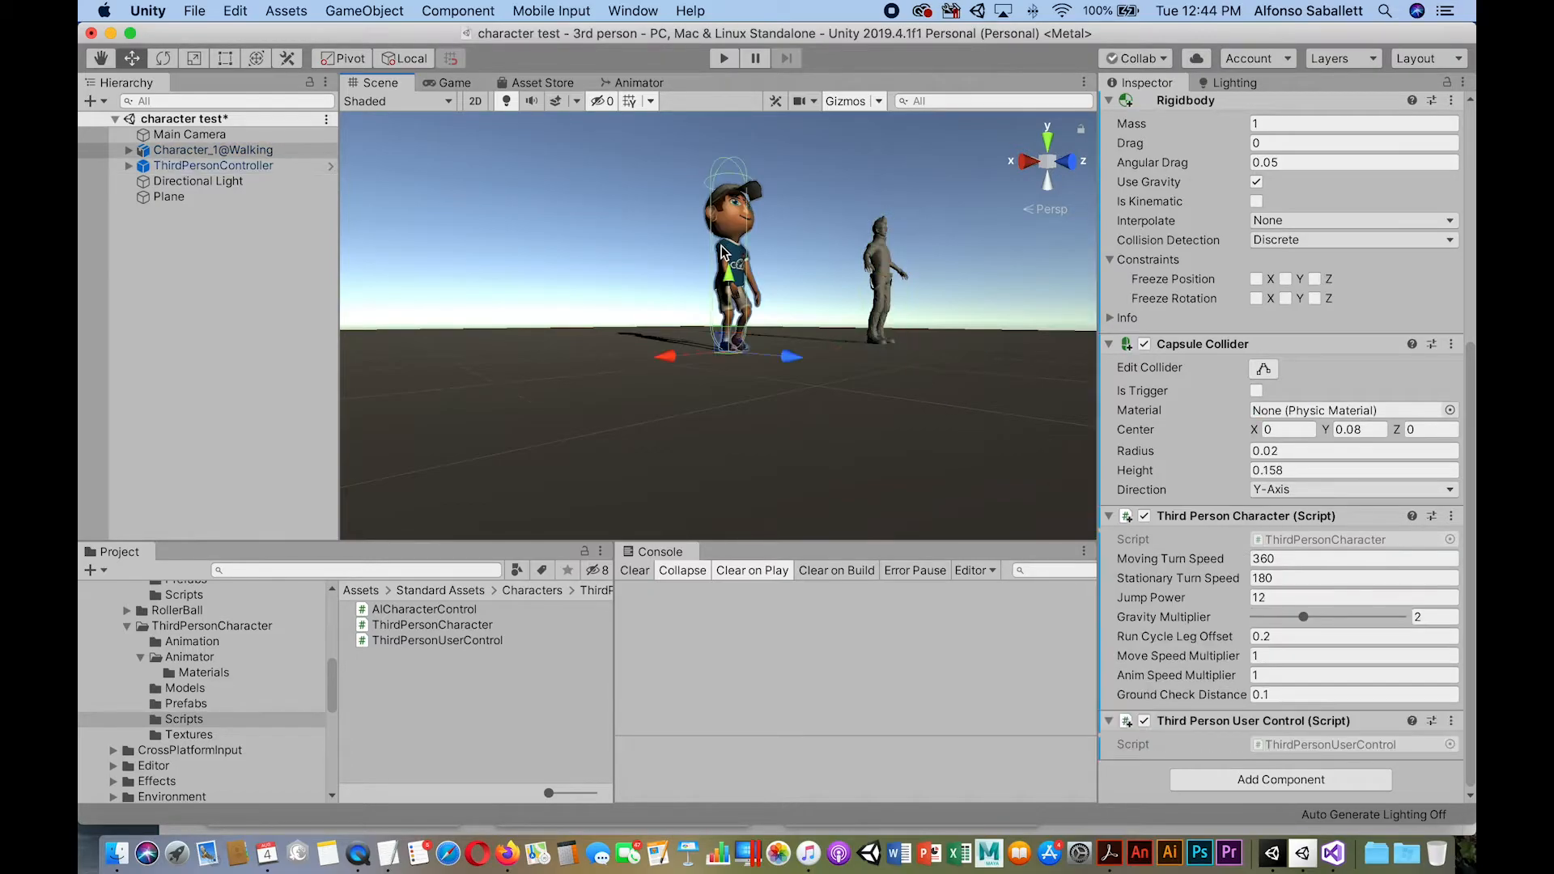
pyautogui.click(1277, 694)
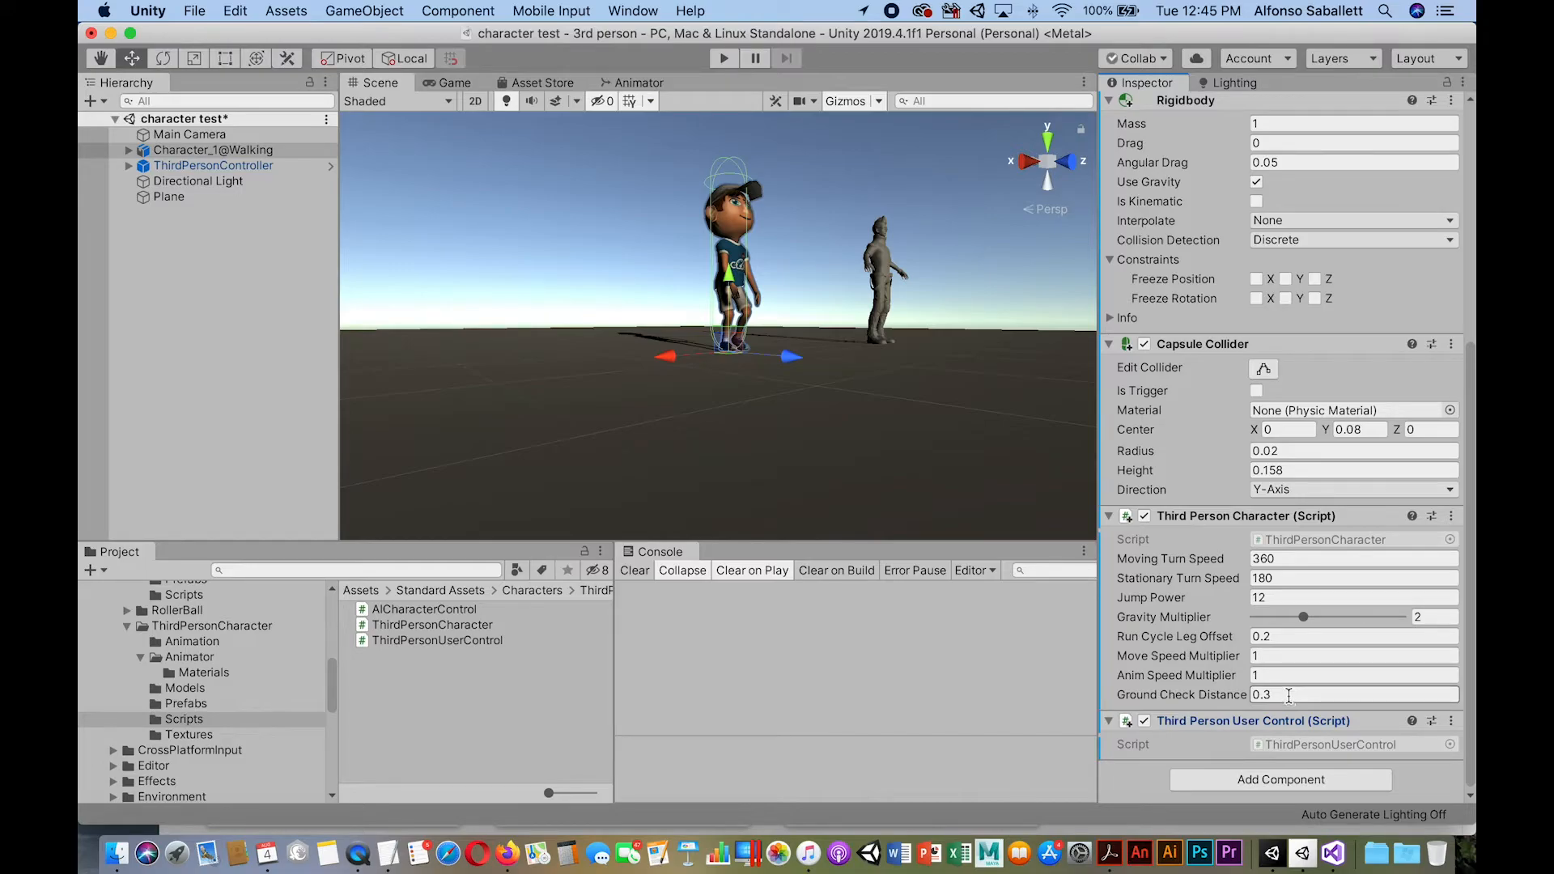
# Play-test the scene by moving the characters in all four directions and crouching, and exit play mode.
pyautogui.press('super+p')
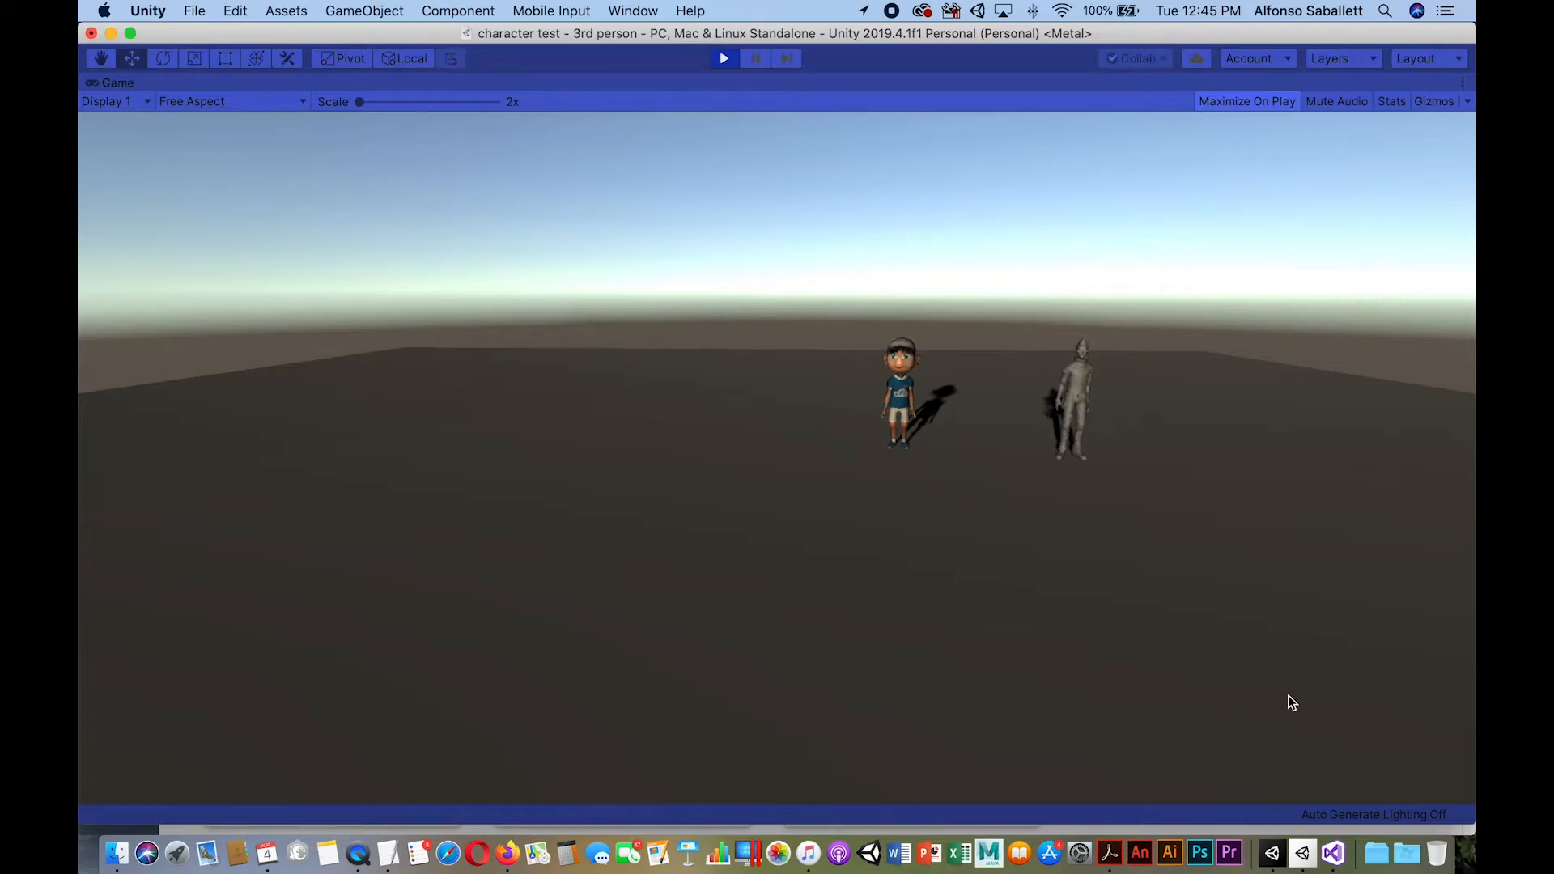
pyautogui.press('w')
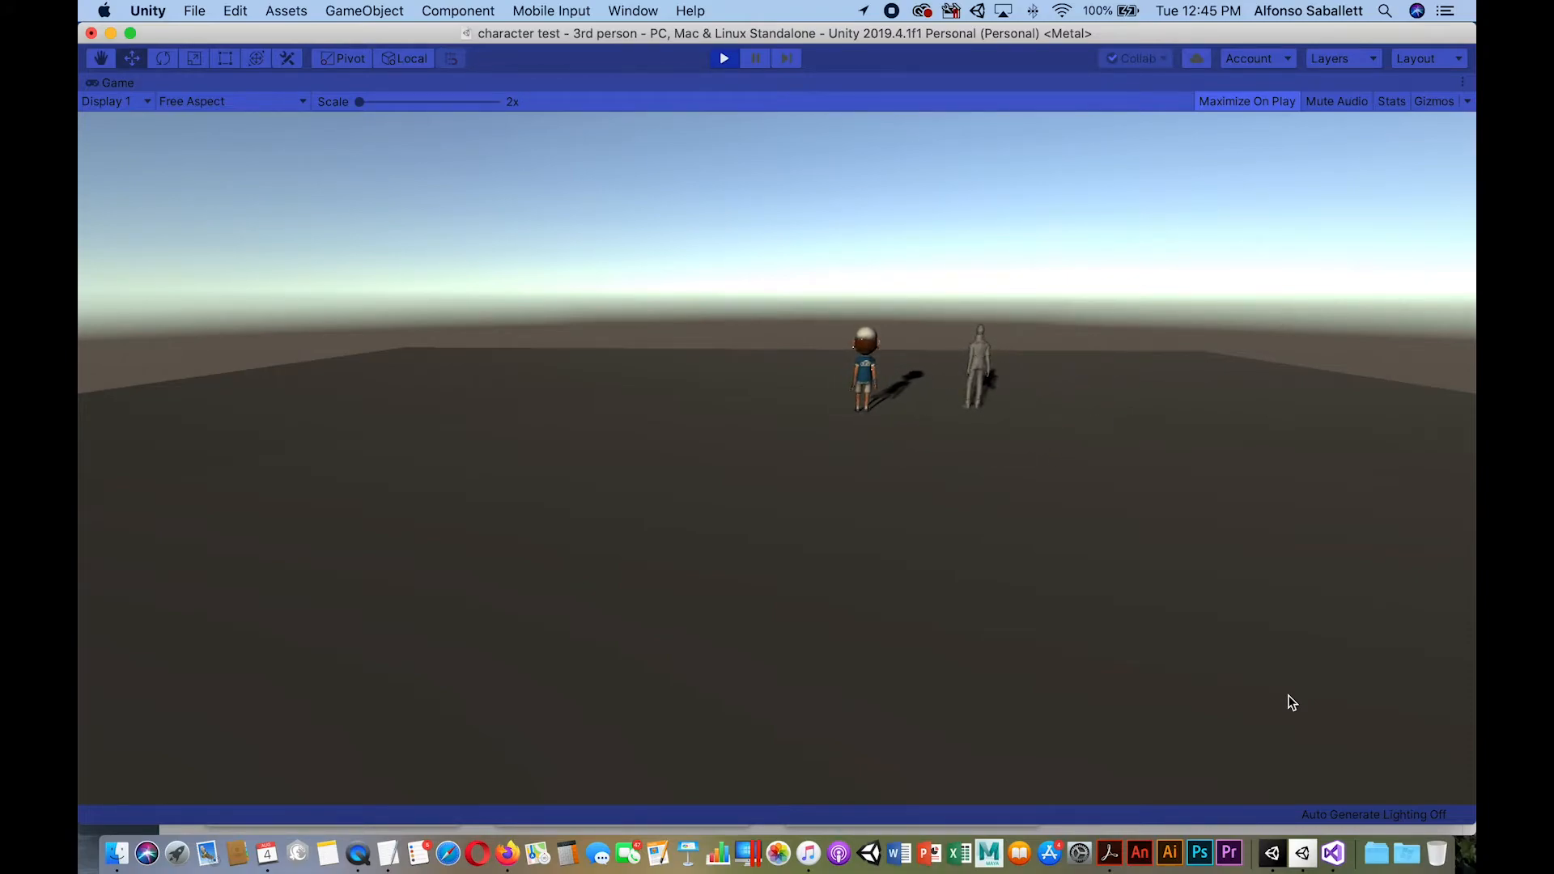
pyautogui.press('s')
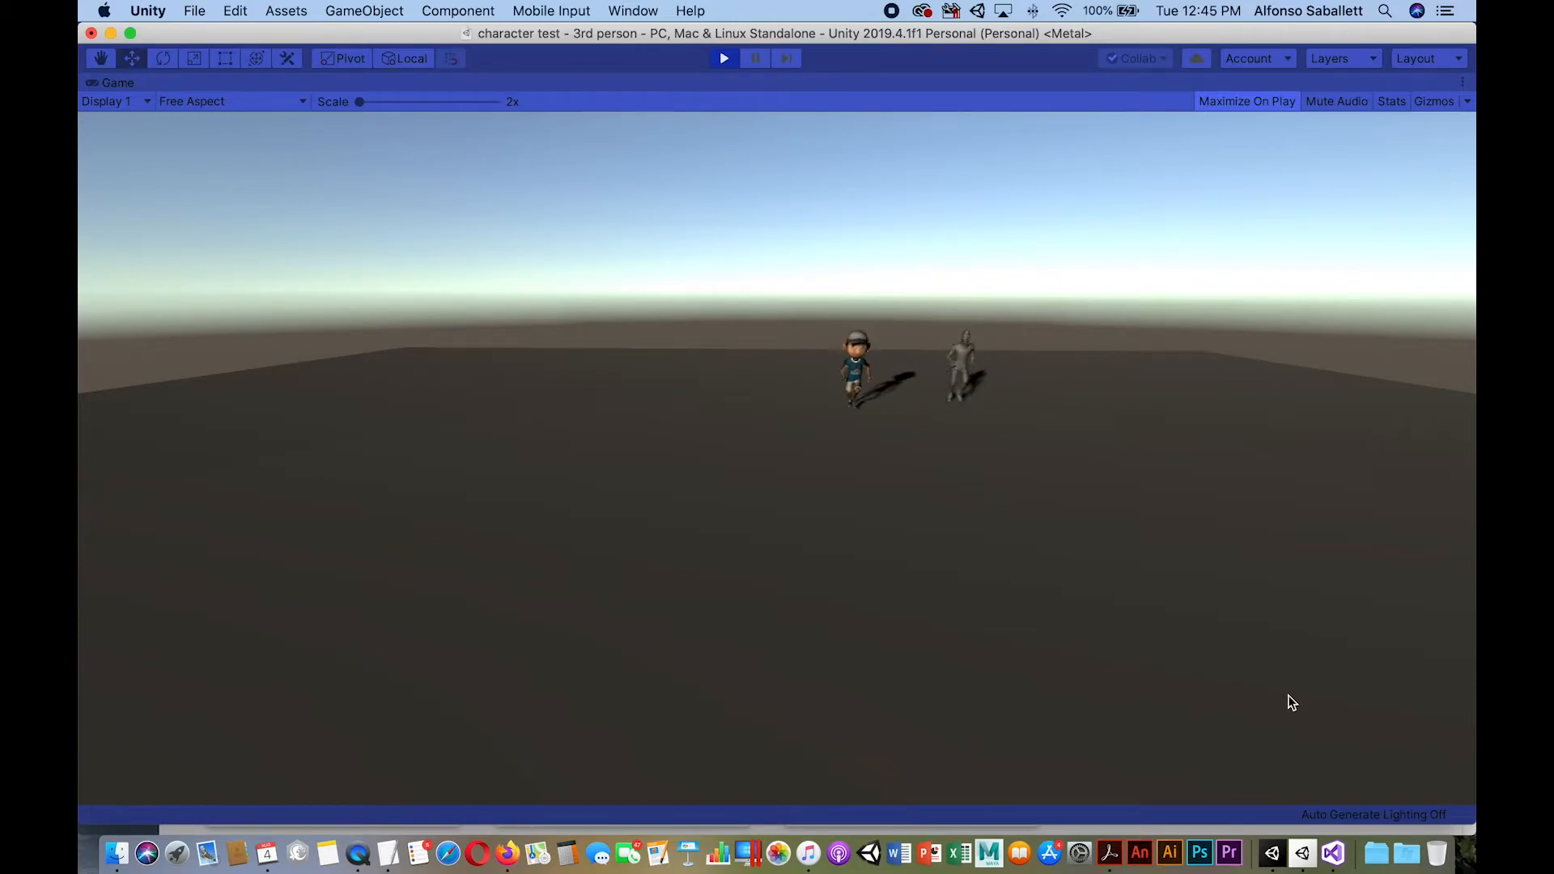
pyautogui.press('d')
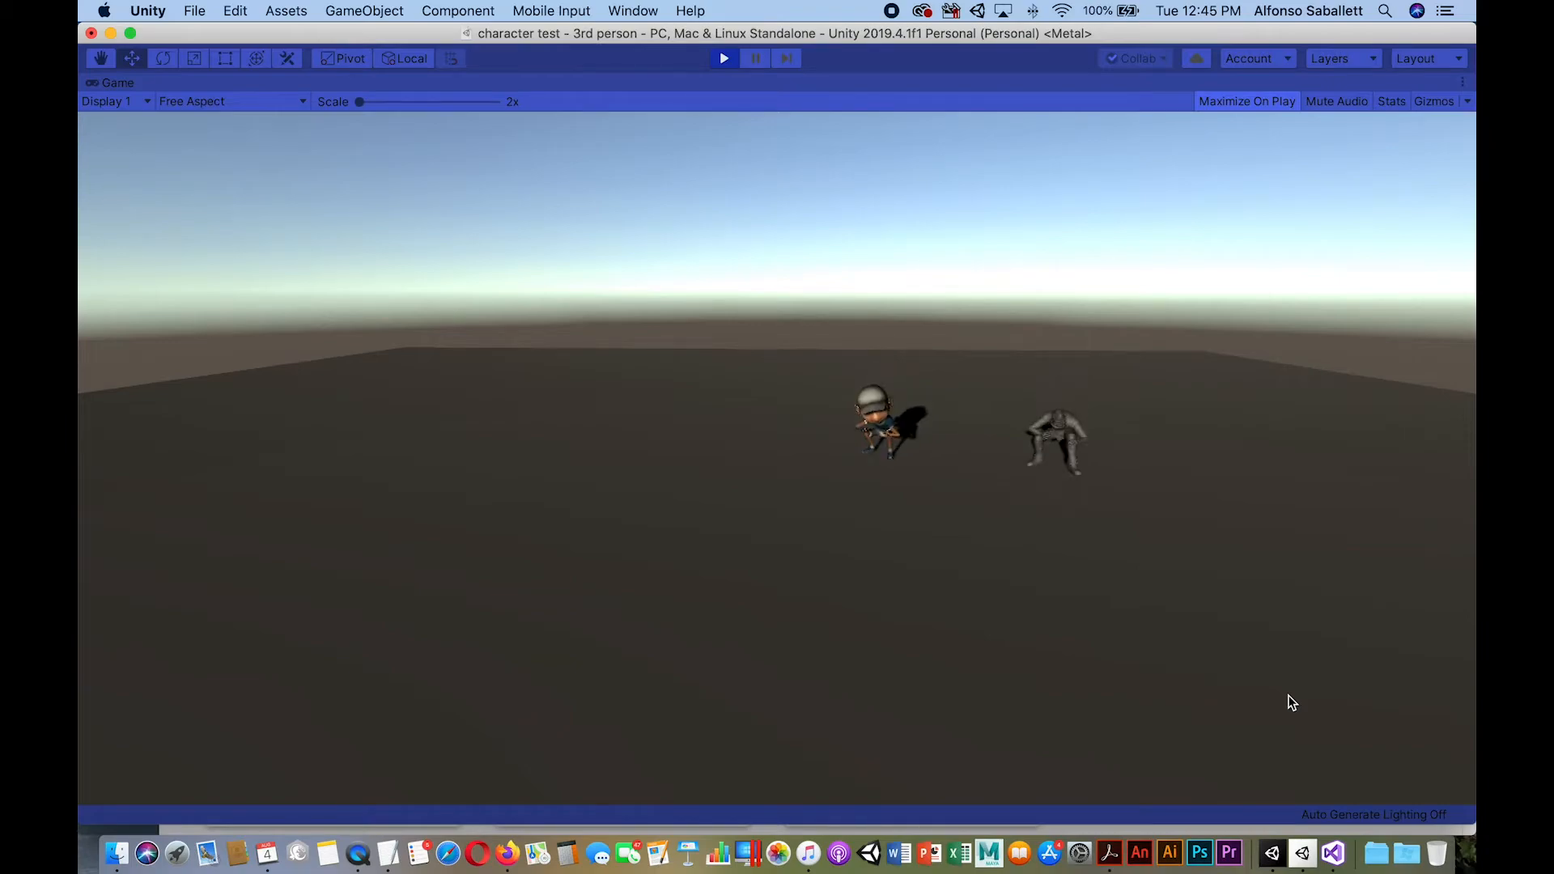
pyautogui.press('a')
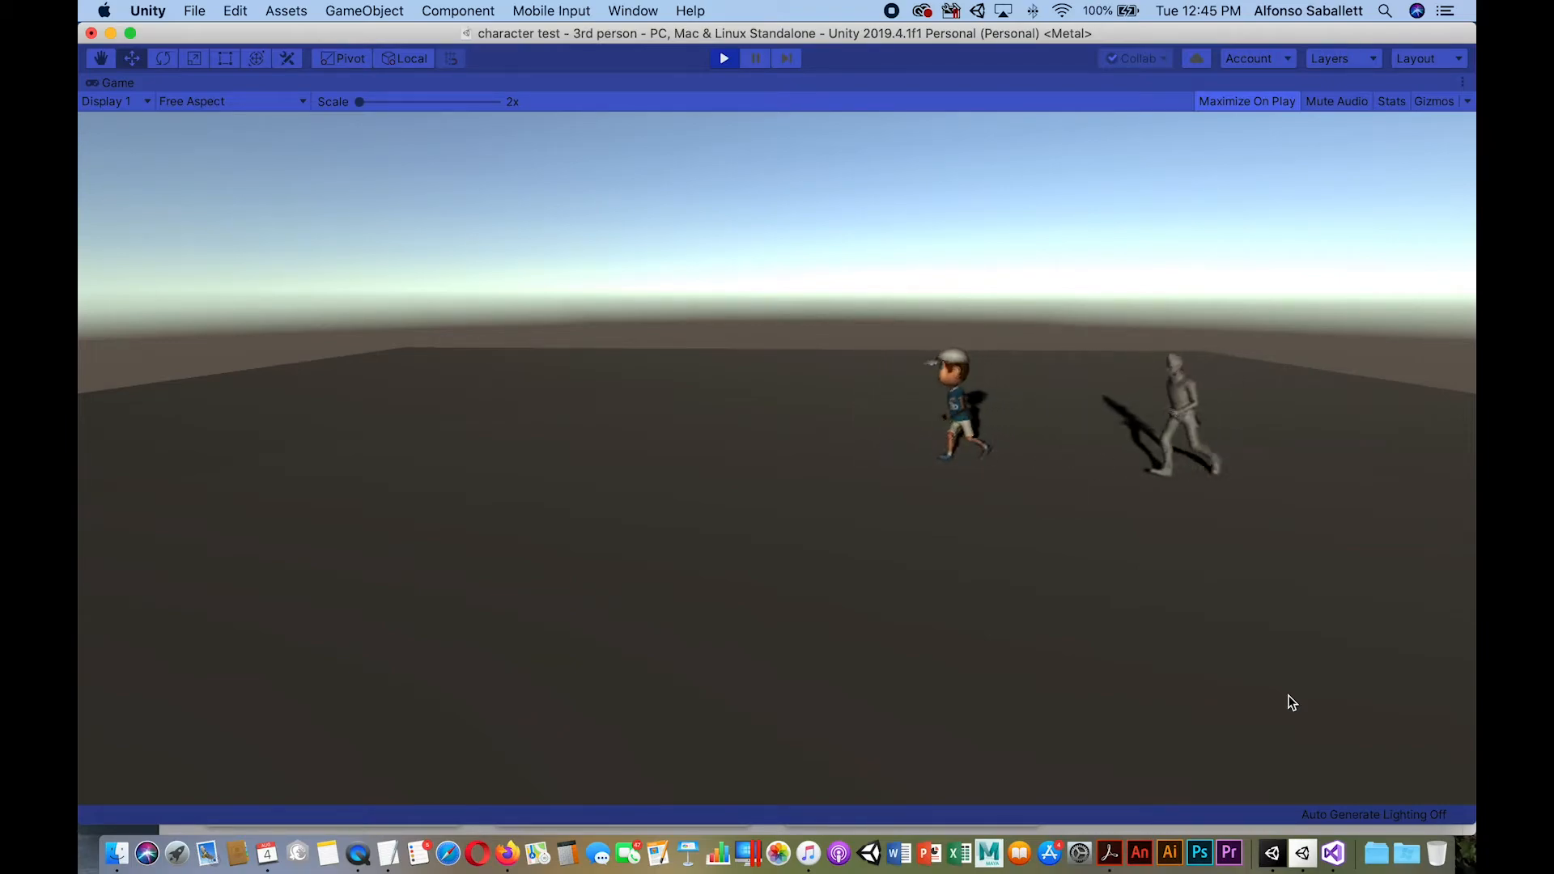
pyautogui.press('c')
pyautogui.press('s')
pyautogui.press('w')
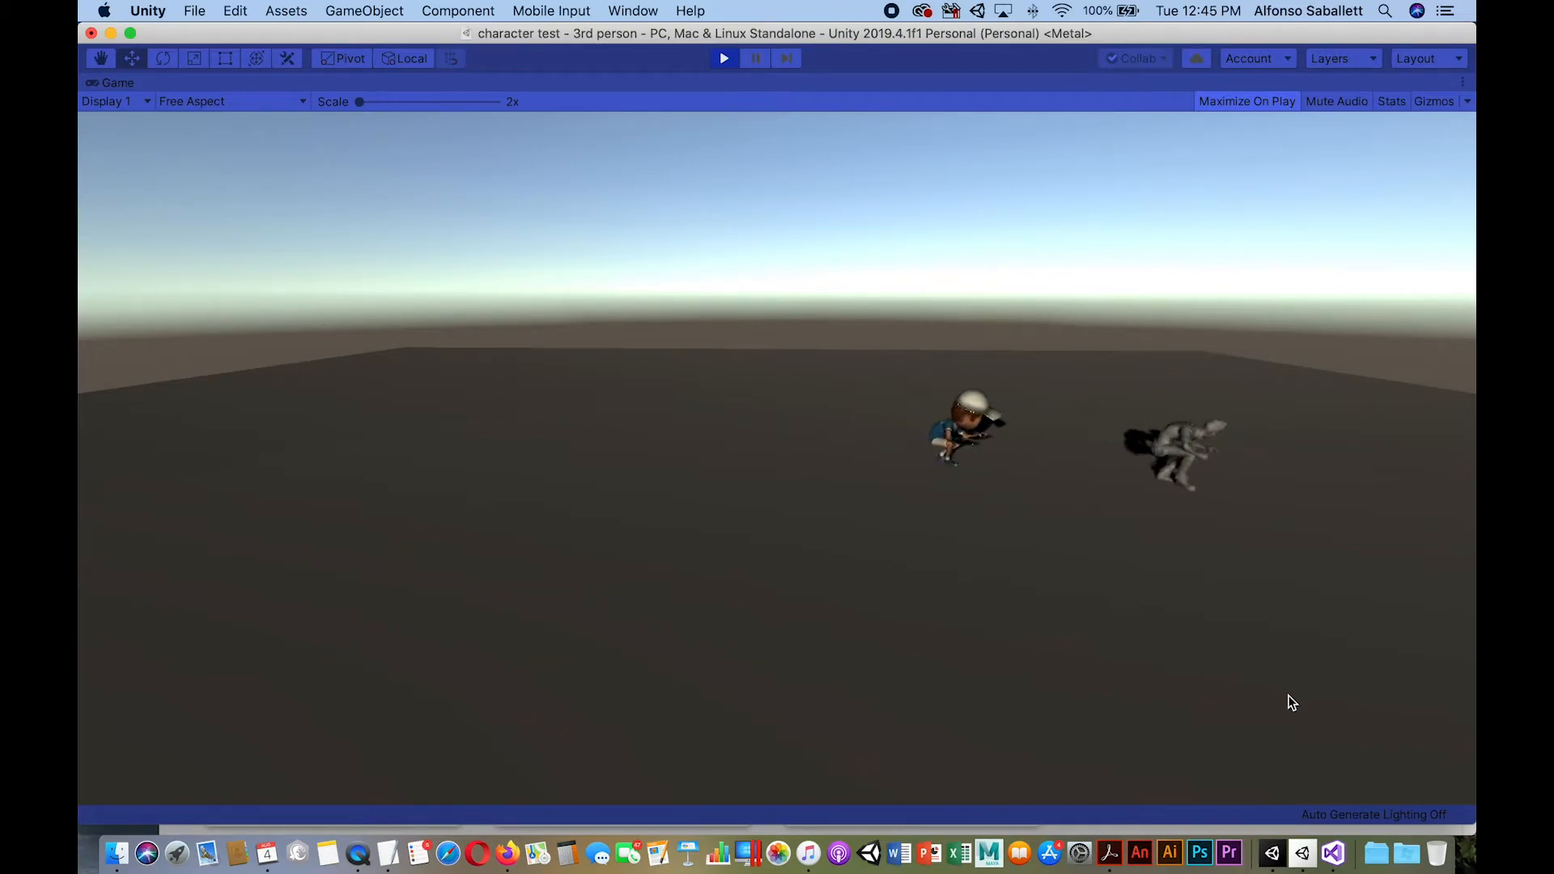
pyautogui.press('s')
pyautogui.press('c')
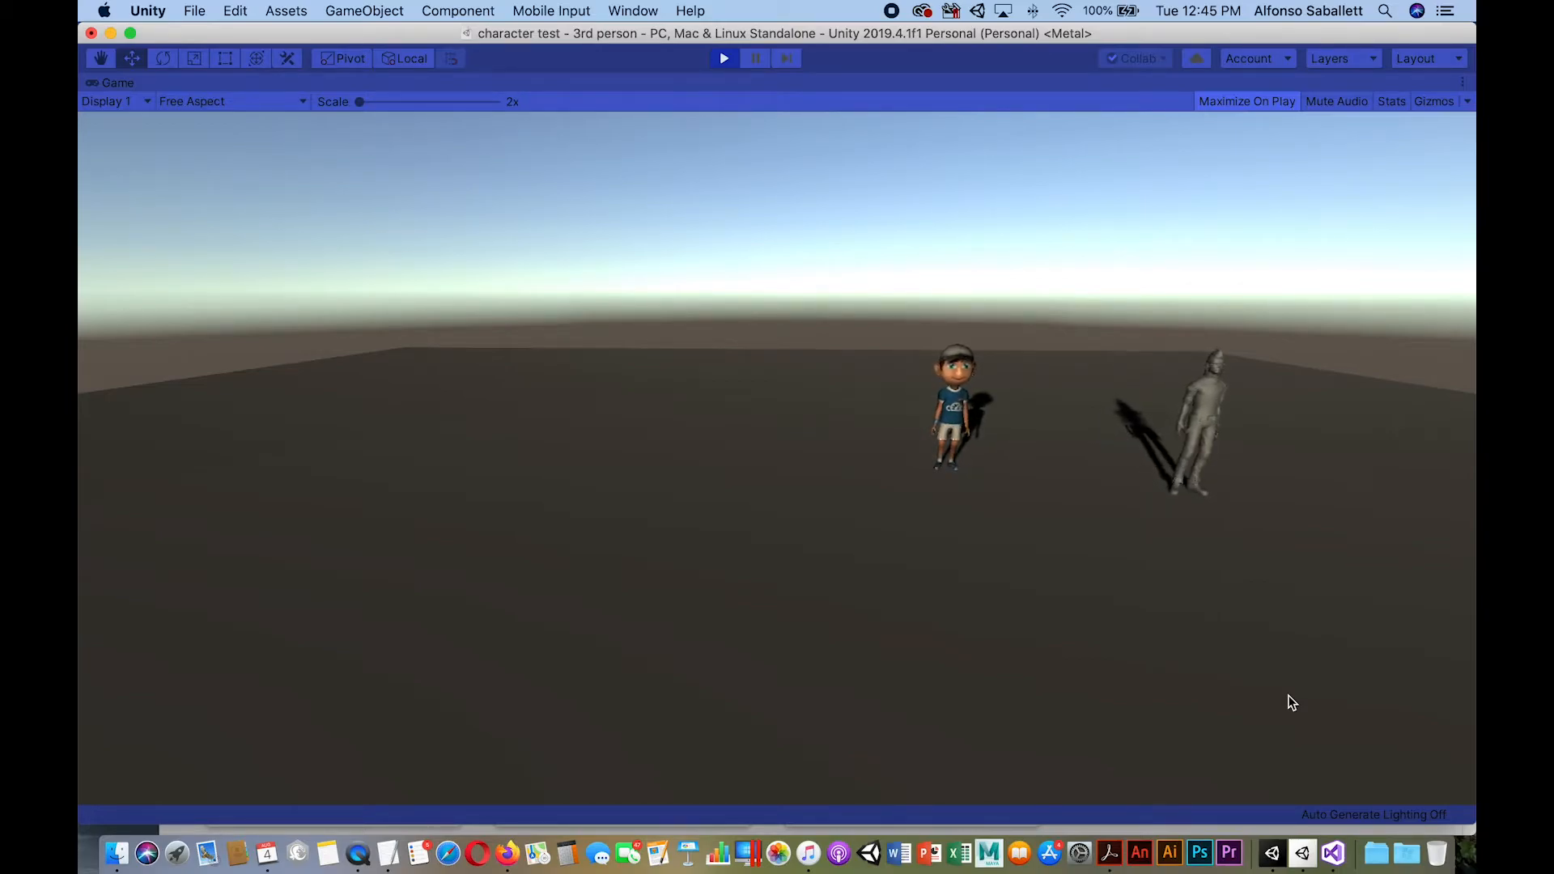
pyautogui.press('super+p')
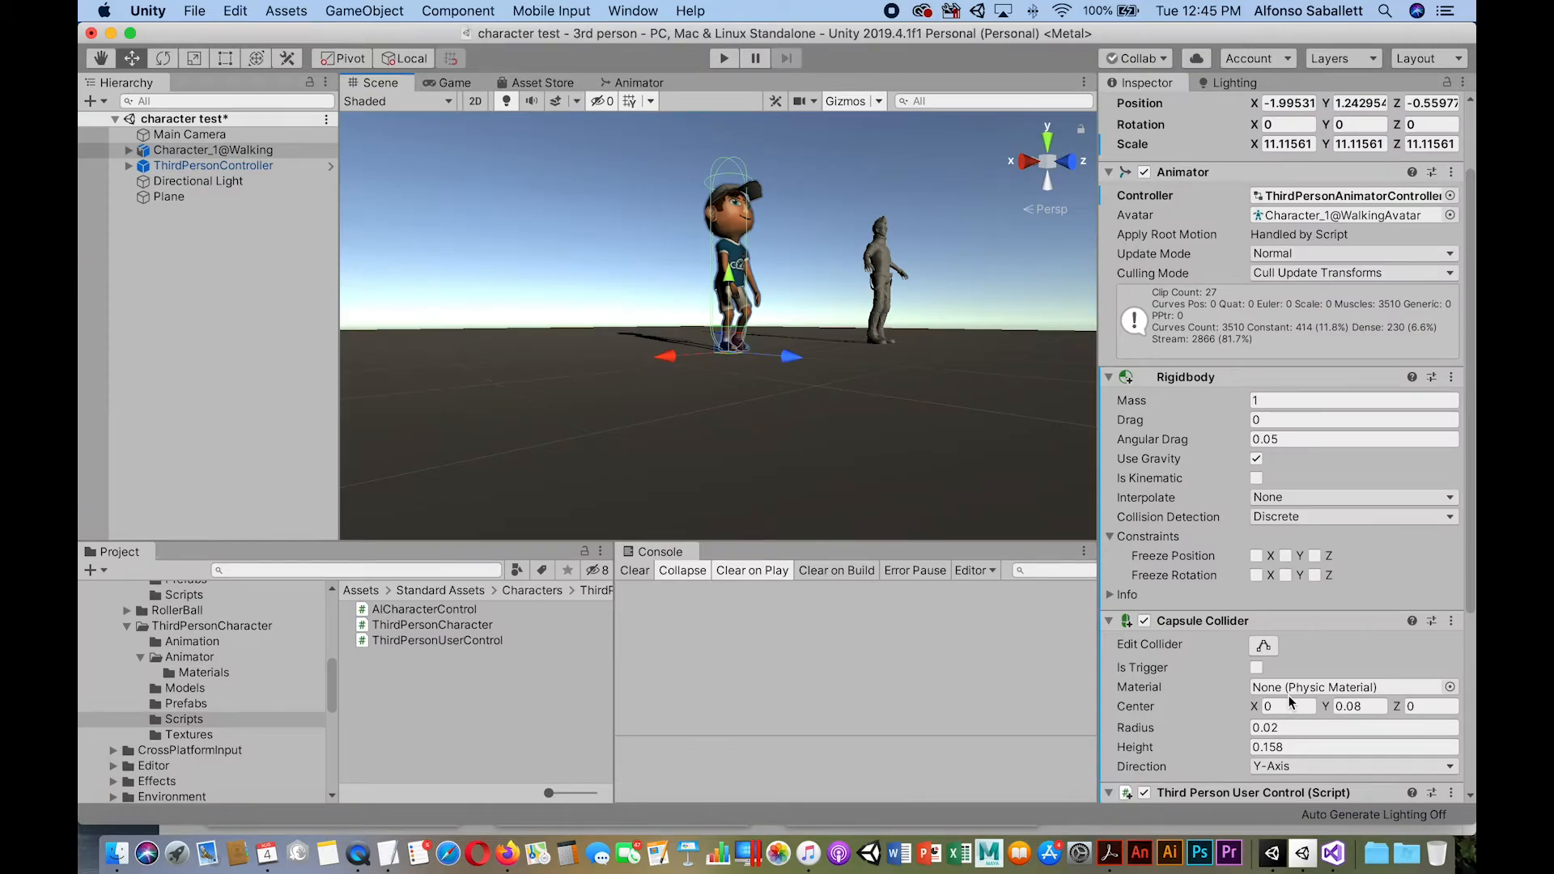
# Review the Rigidbody, Capsule Collider and third-person script settings of Character_1@Walking.
pyautogui.click(1465, 509)
pyautogui.moveTo(1465, 511); pyautogui.dragTo(1465, 636)
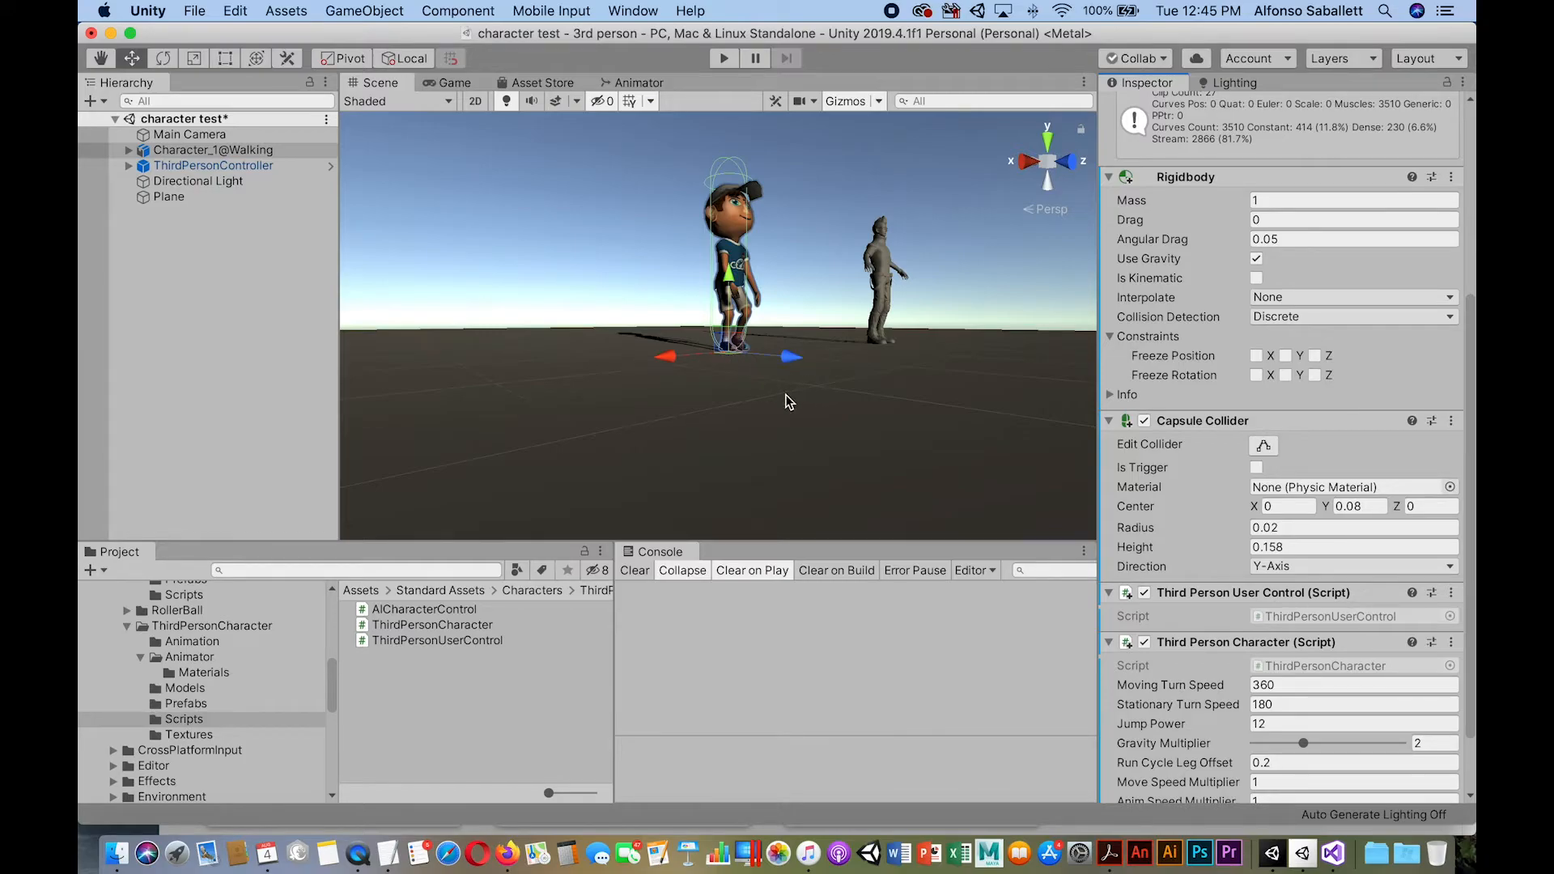
pyautogui.scroll(-1, 1471, 541)
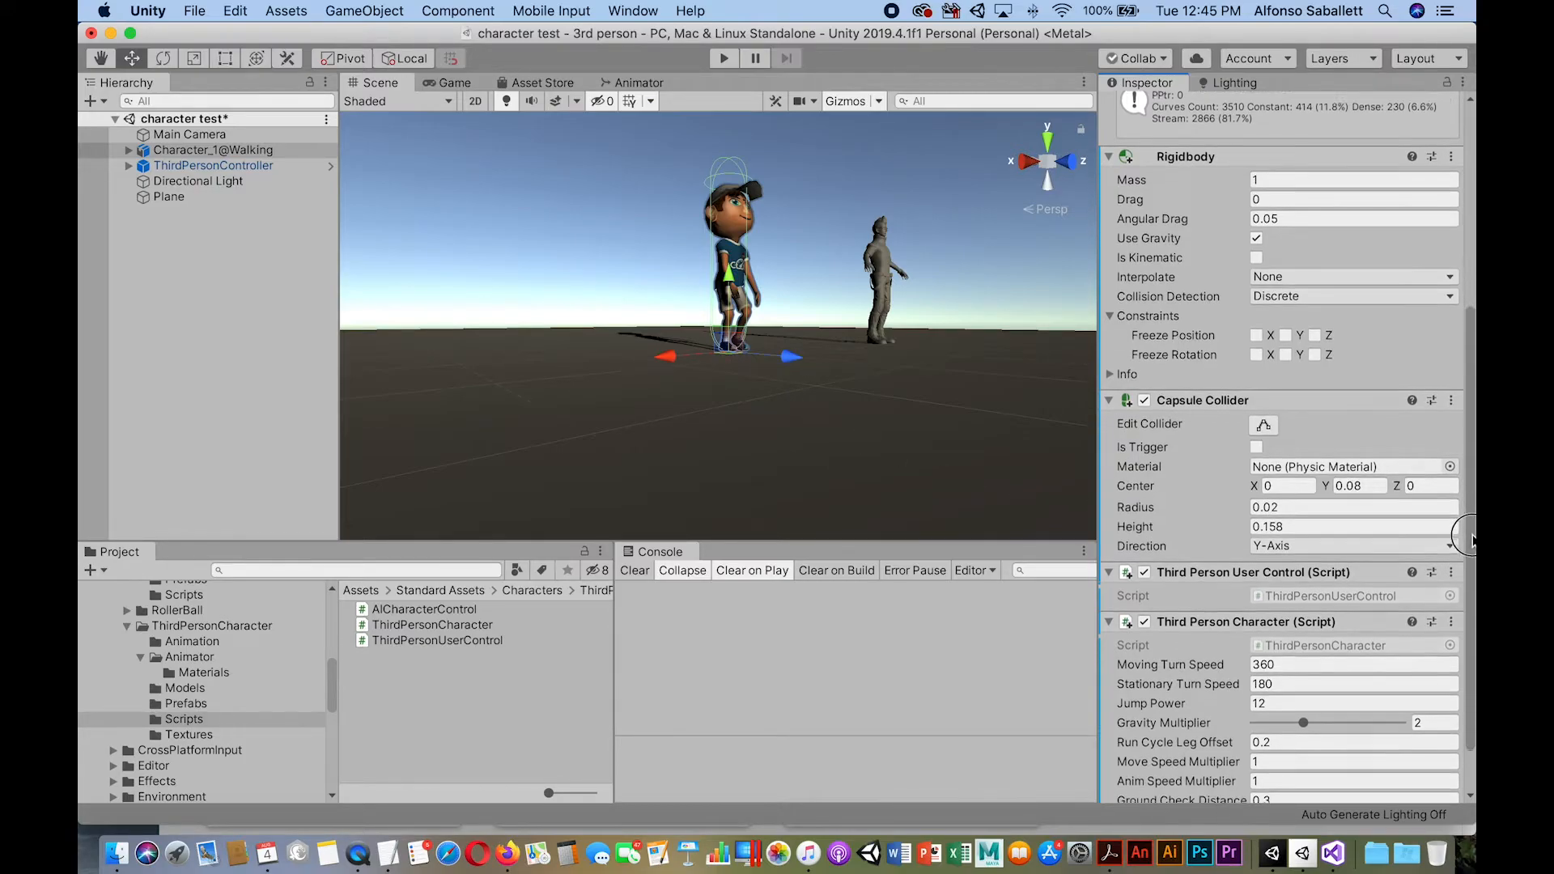
pyautogui.scroll(-3, 1472, 541)
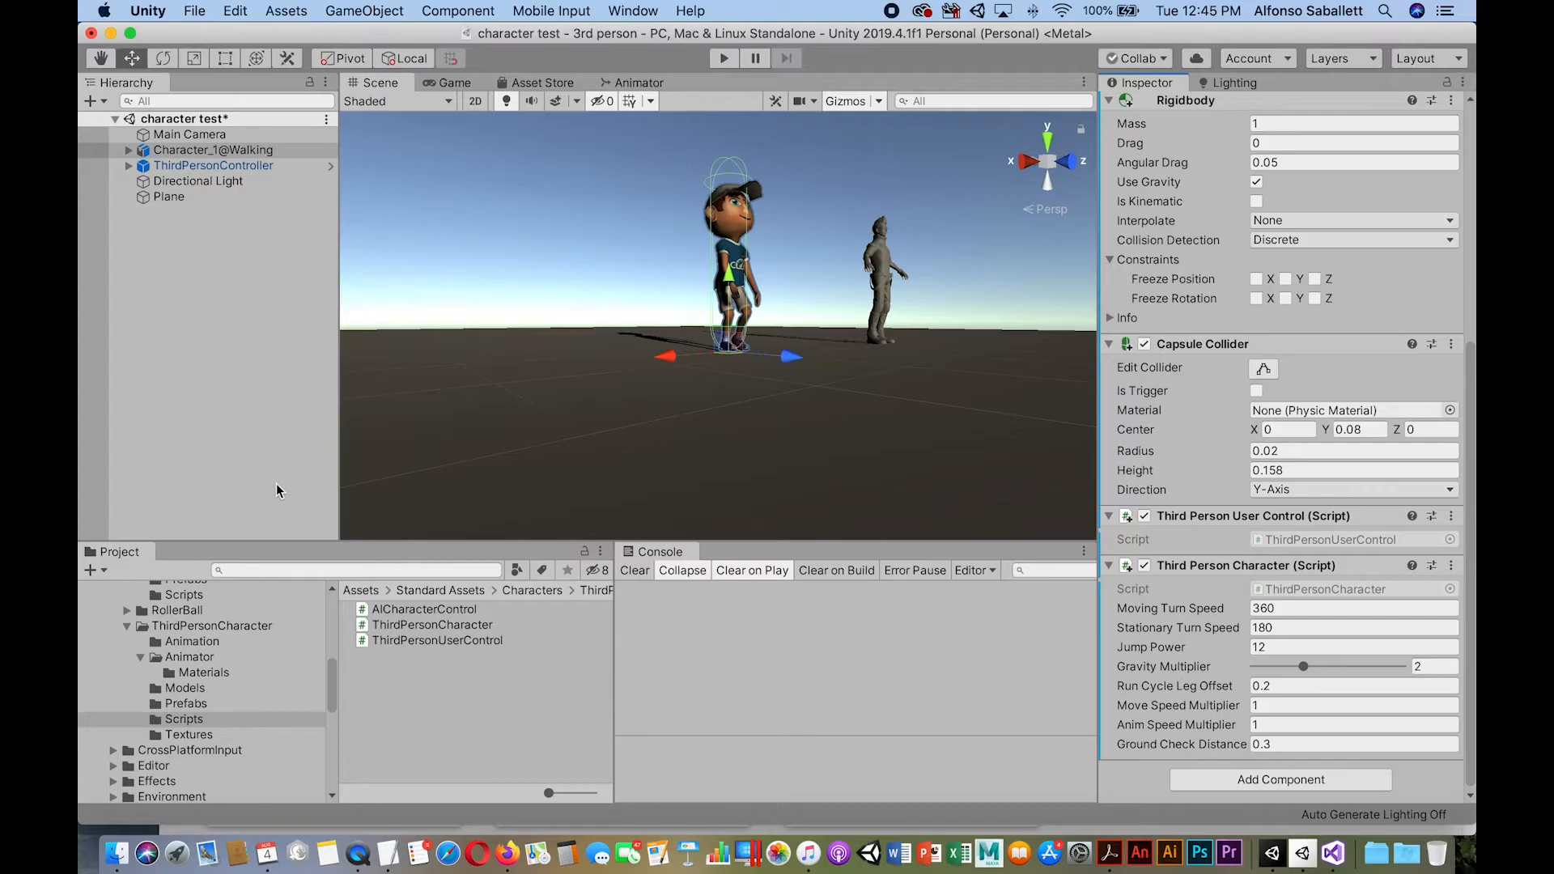
# Collapse the Low poly 3D game character_1 folder and select the ma model in the Martial Arts Assets Free Models folder.
pyautogui.moveTo(332, 689); pyautogui.dragTo(332, 625)
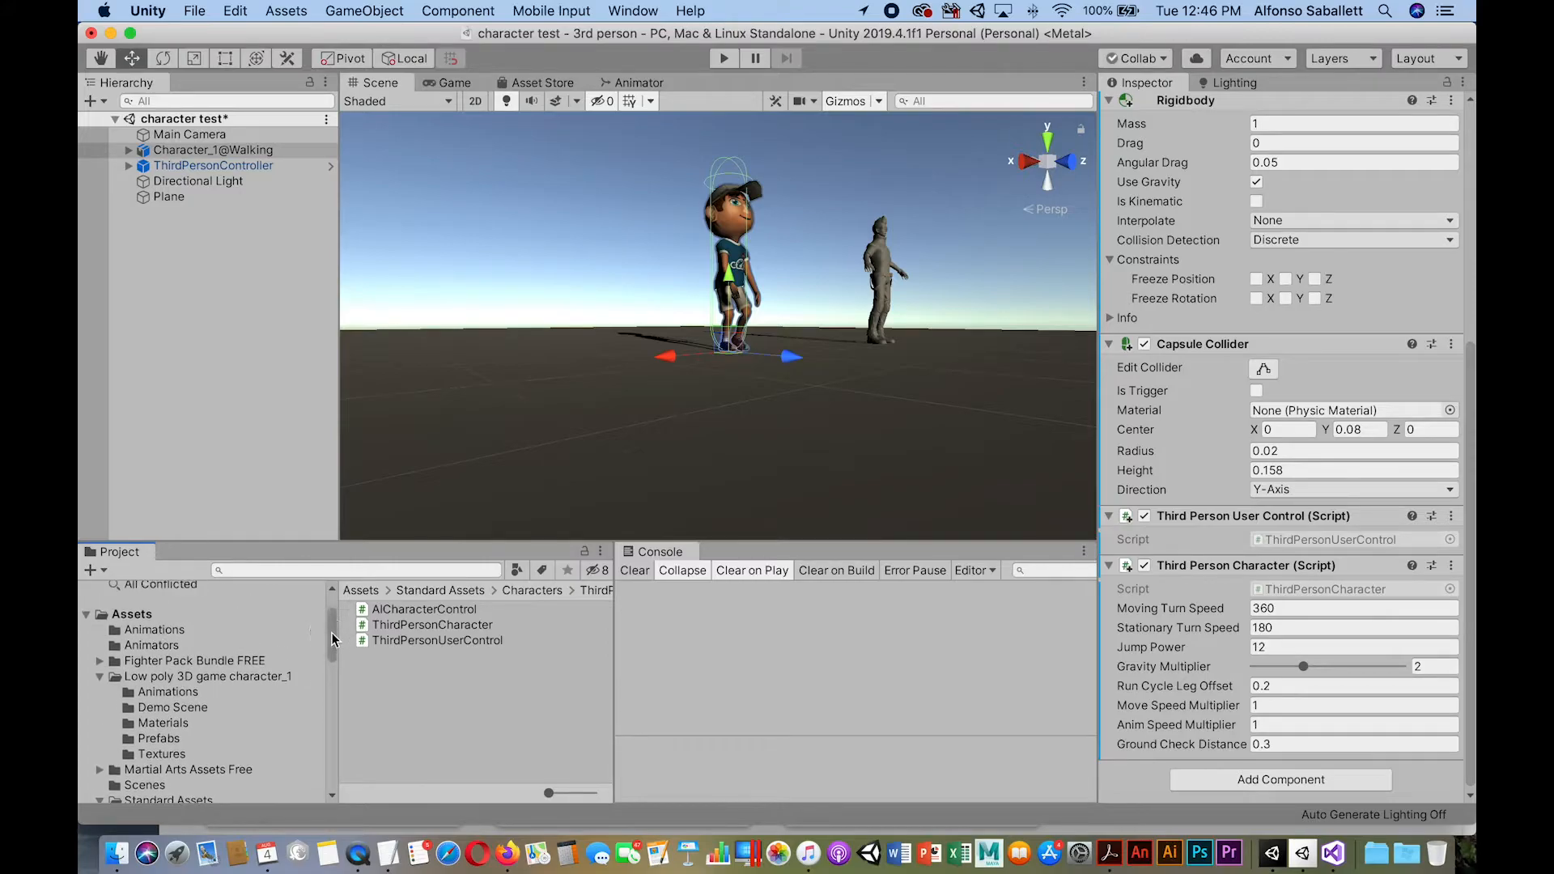
pyautogui.click(100, 676)
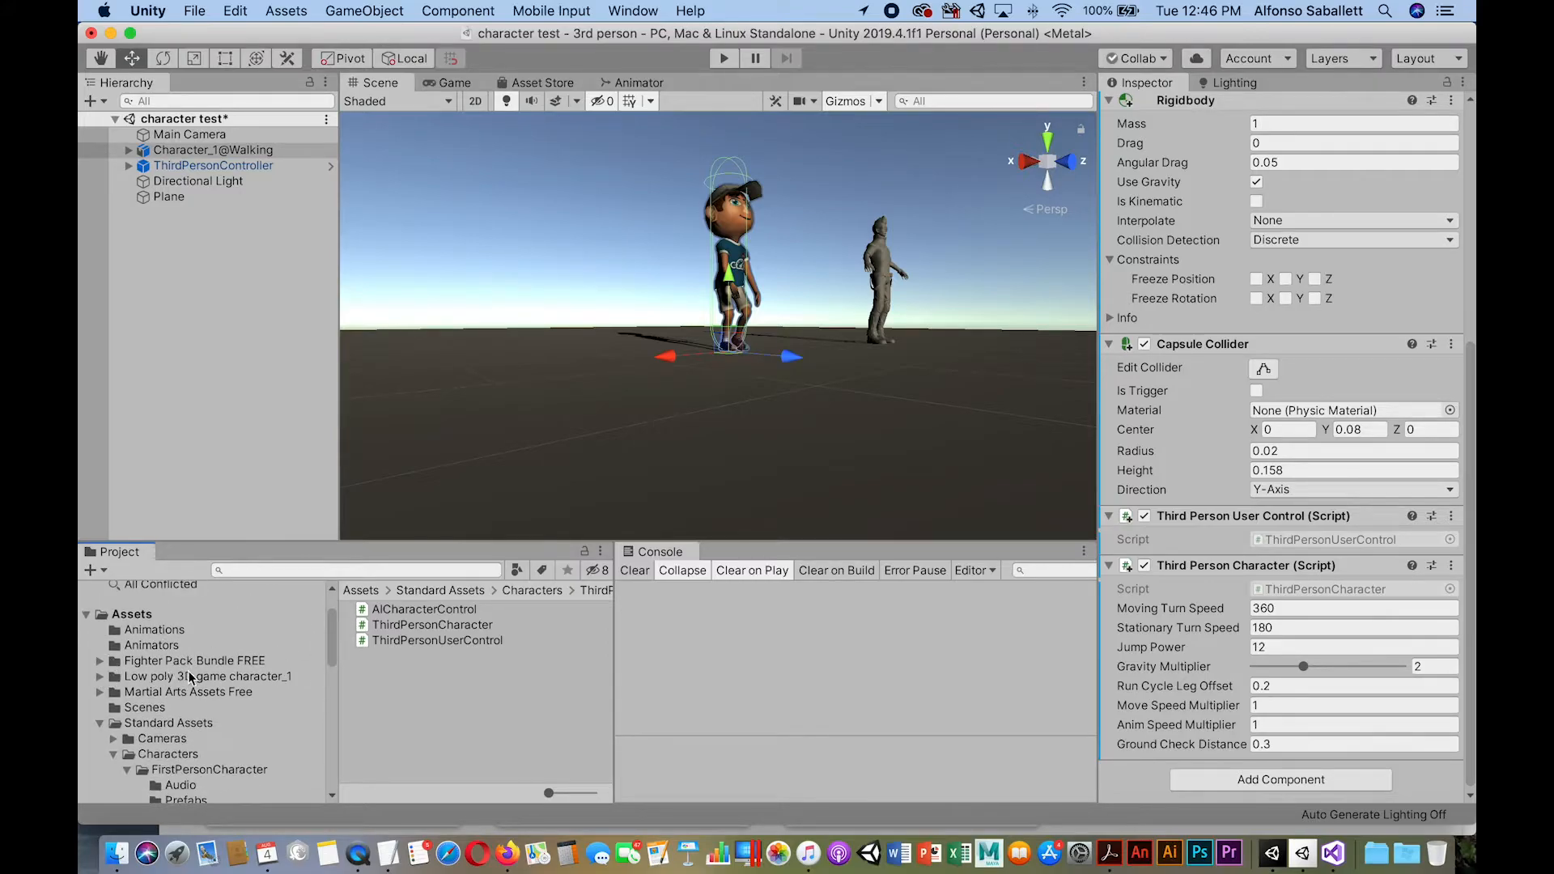
pyautogui.click(99, 692)
pyautogui.moveTo(331, 645); pyautogui.dragTo(332, 660)
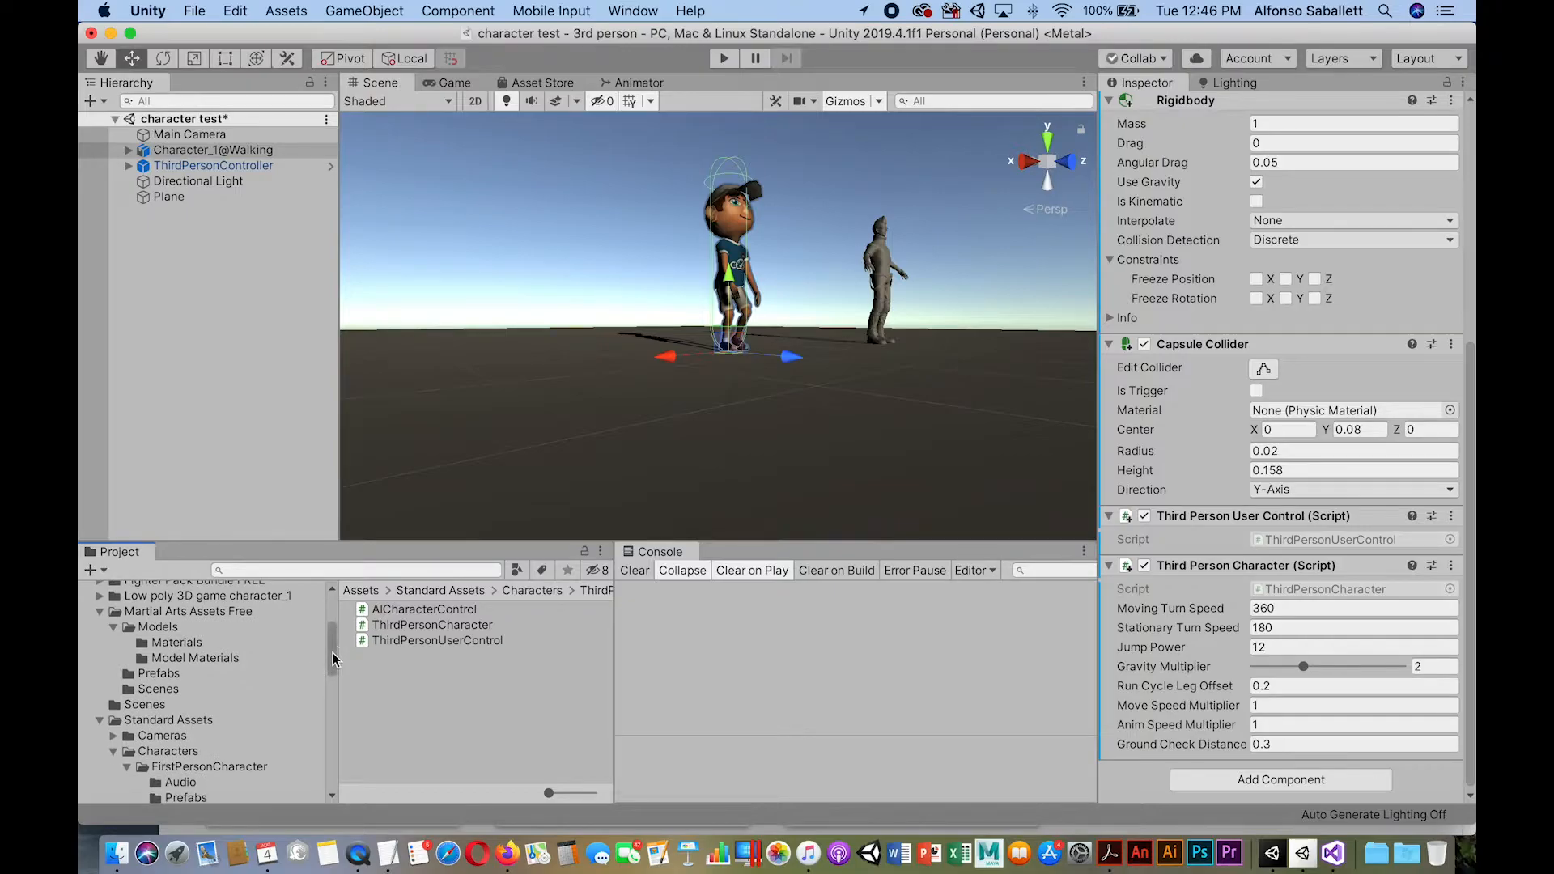
pyautogui.click(152, 628)
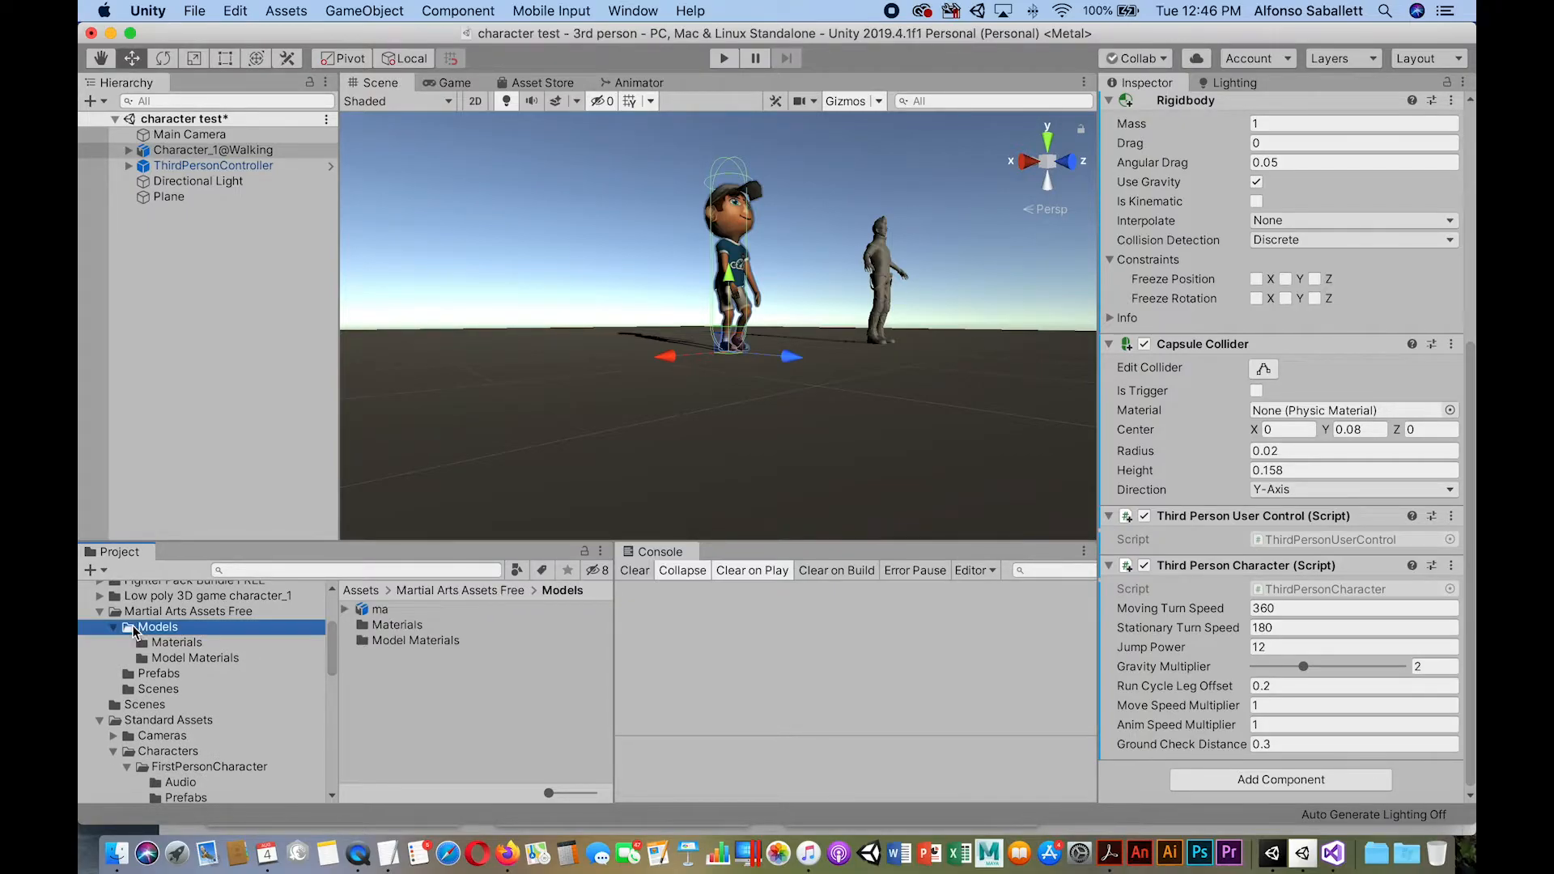
pyautogui.click(366, 613)
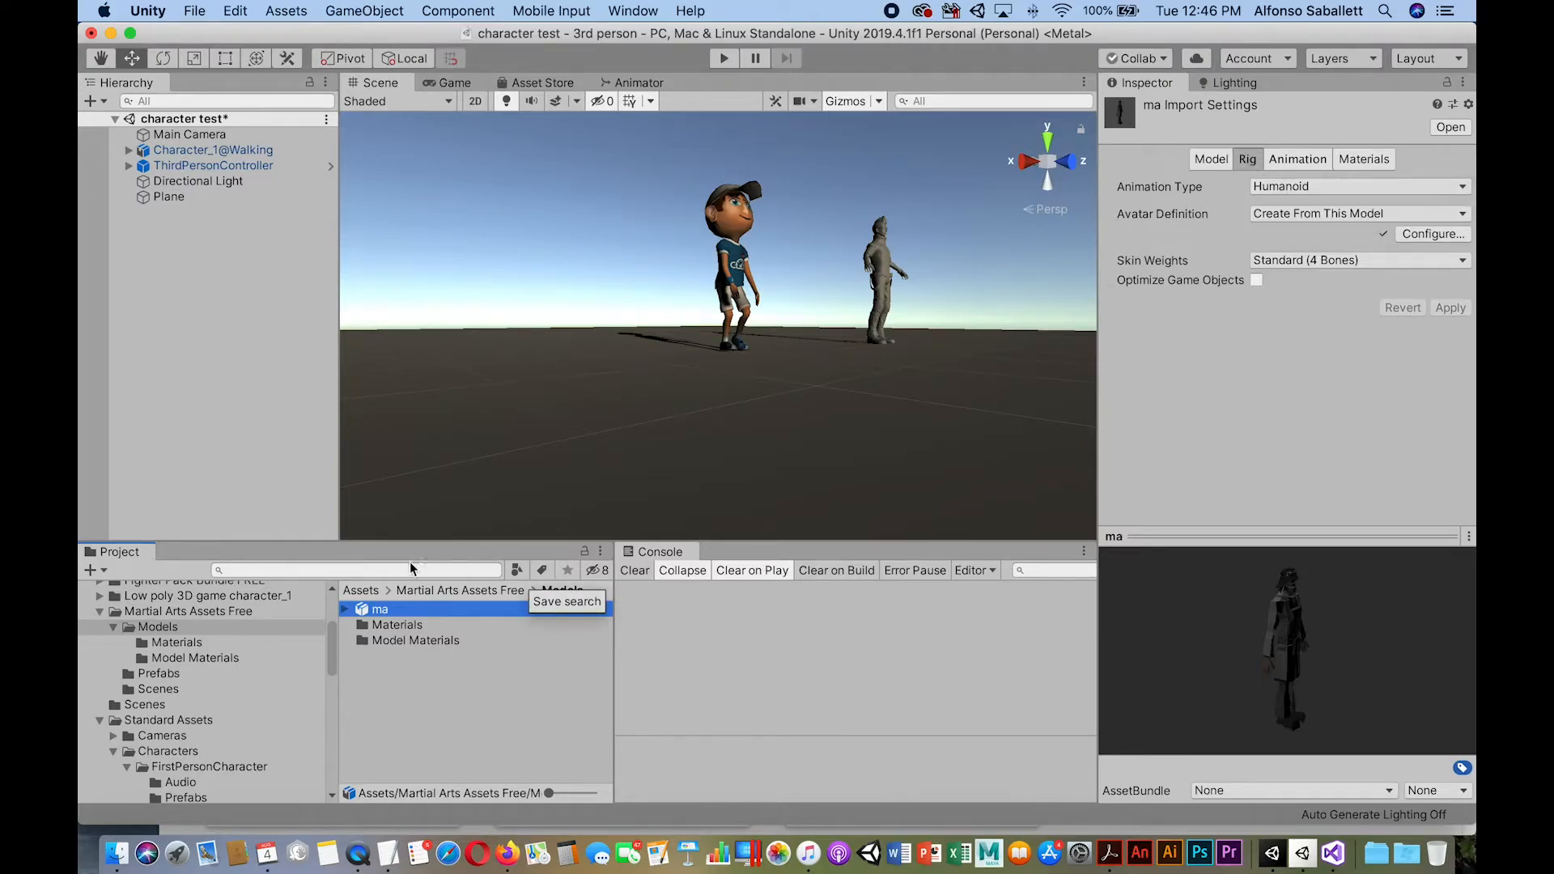
# Examine the ma model's sub-objects and avatar, and try placing the bare model in the scene before deleting it.
pyautogui.click(344, 609)
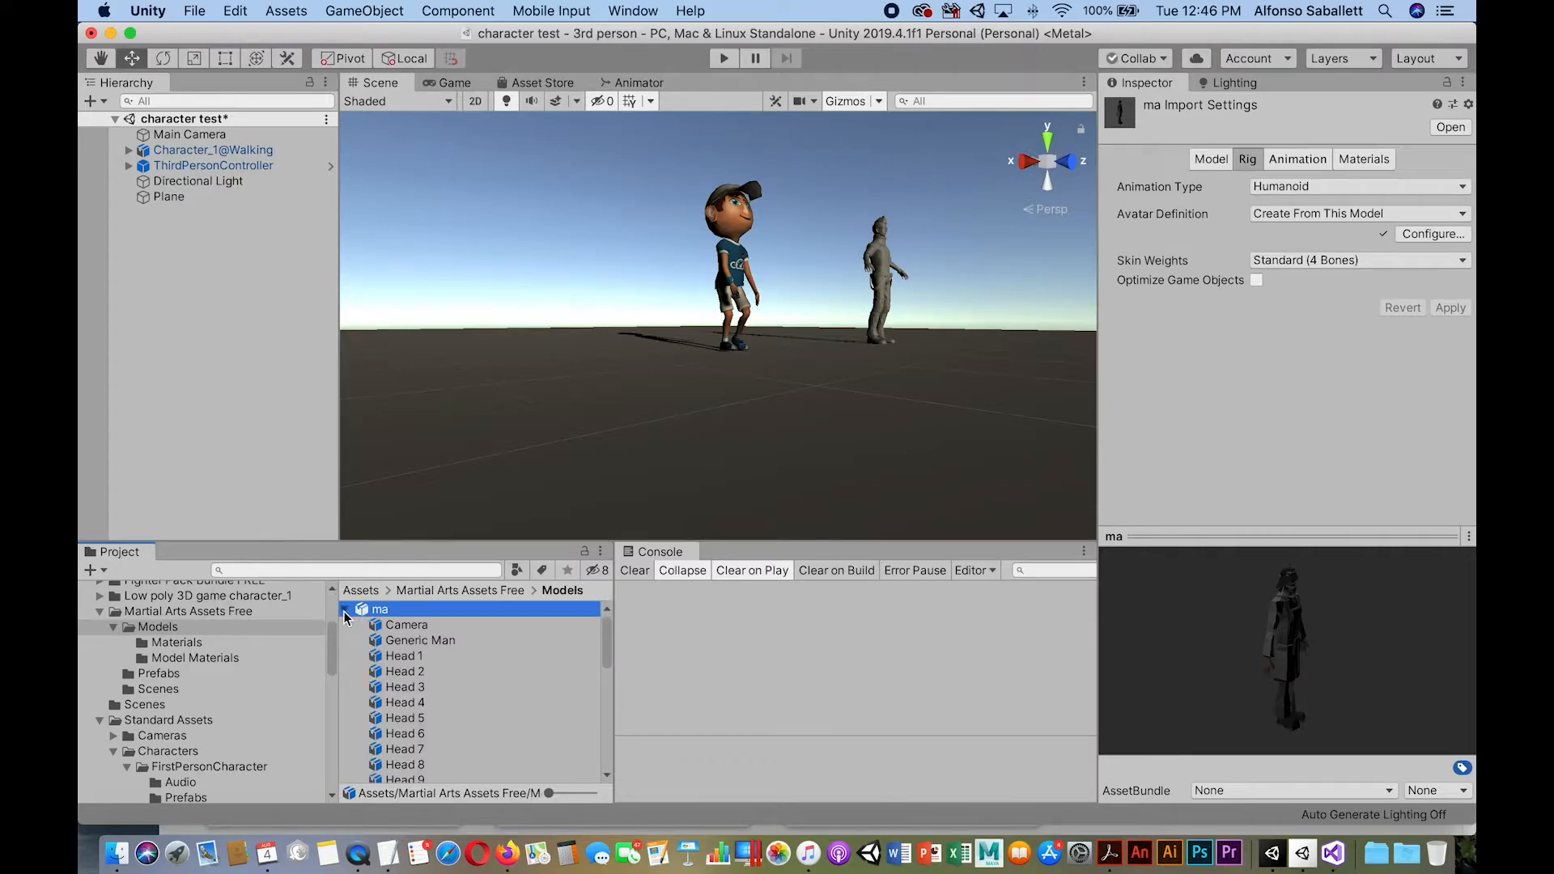
pyautogui.moveTo(601, 648); pyautogui.dragTo(604, 742)
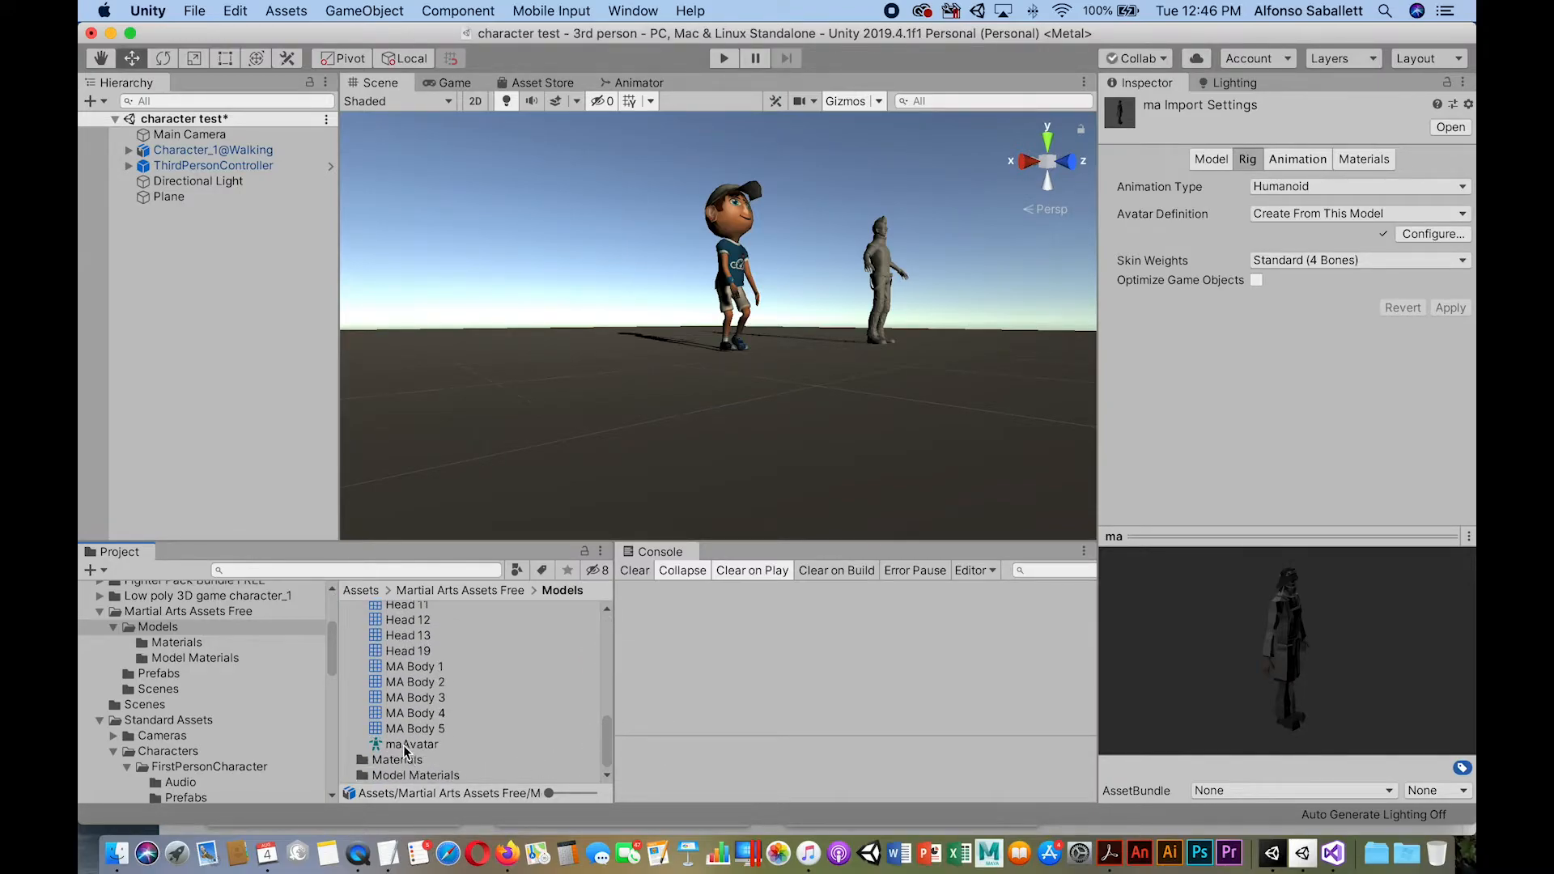
pyautogui.moveTo(609, 749); pyautogui.dragTo(595, 618)
pyautogui.click(346, 609)
pyautogui.moveTo(363, 610); pyautogui.dragTo(532, 347)
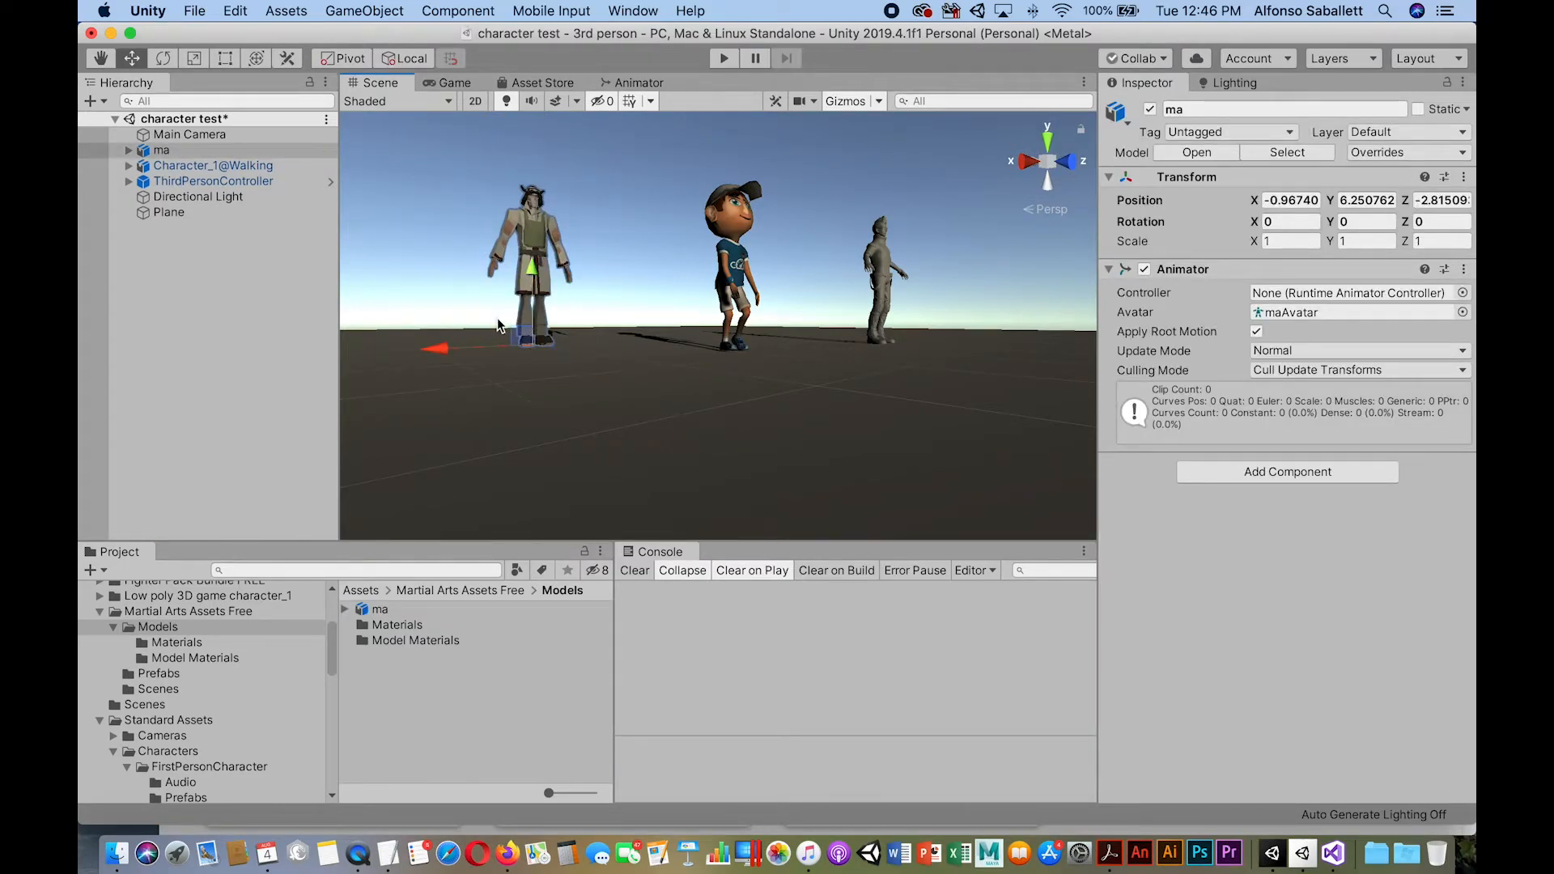
pyautogui.press('super+BackSpace')
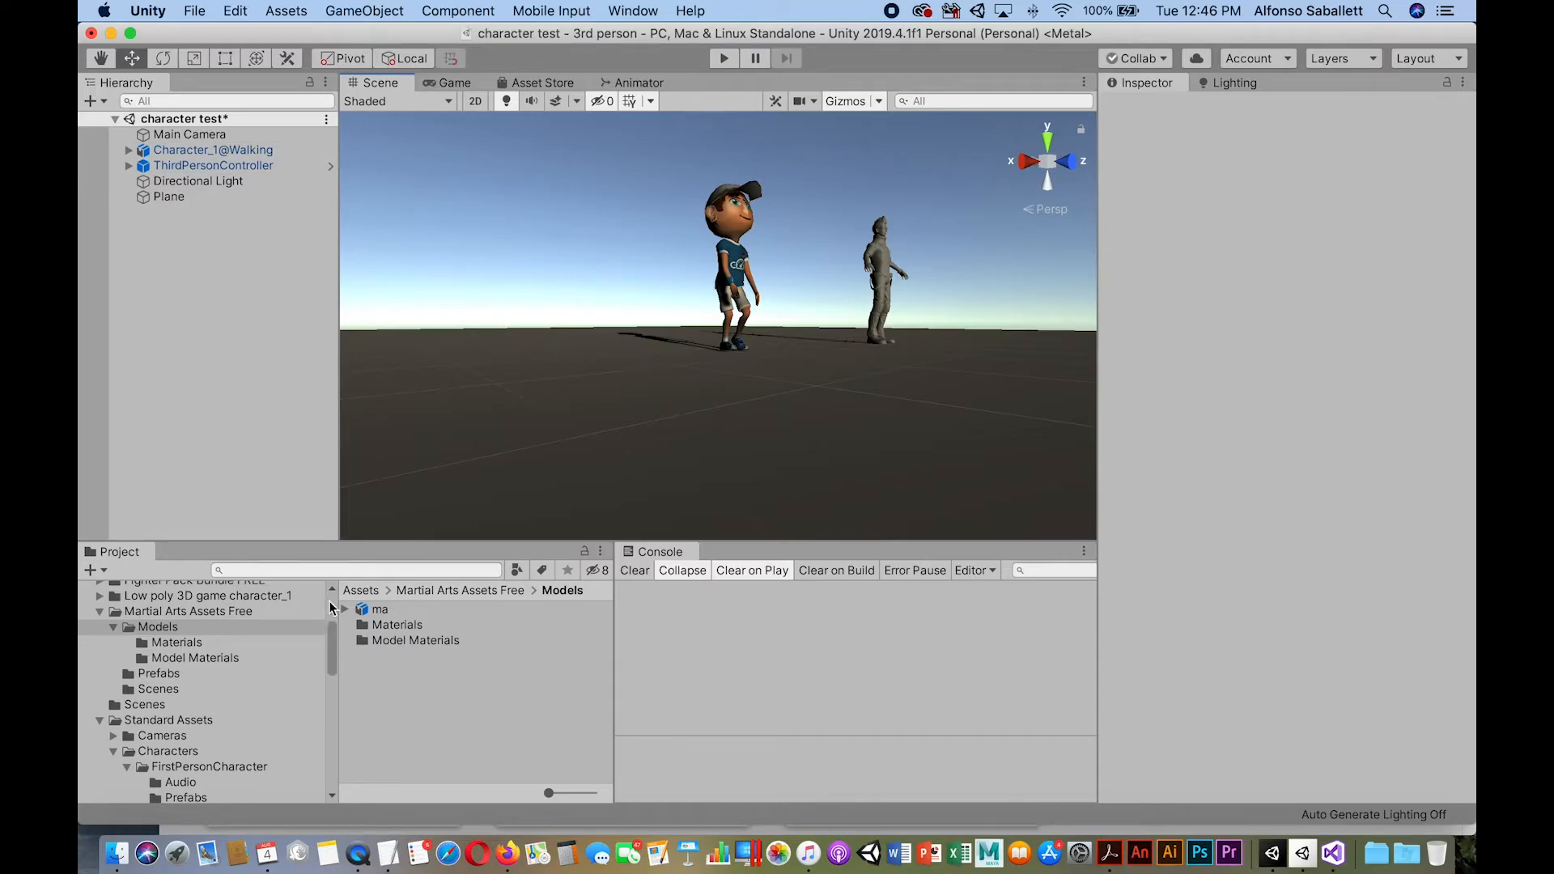
# Browse the Martial Arts Assets Free materials and prefabs, and place the Player 2 prefab in the scene beside Character_1@Walking.
pyautogui.click(150, 642)
pyautogui.click(142, 659)
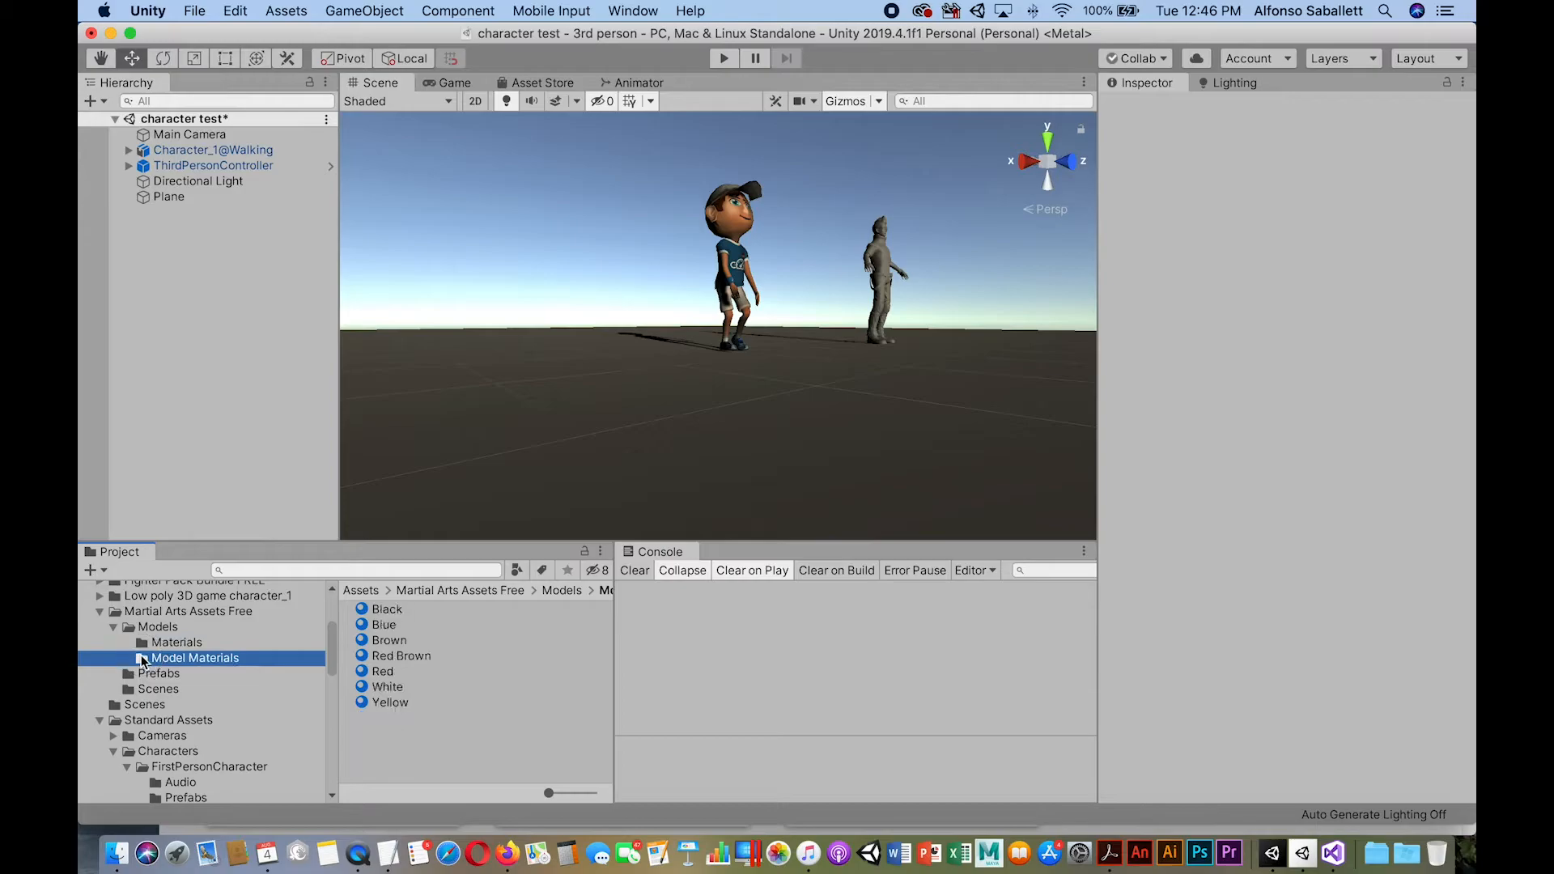
pyautogui.click(130, 673)
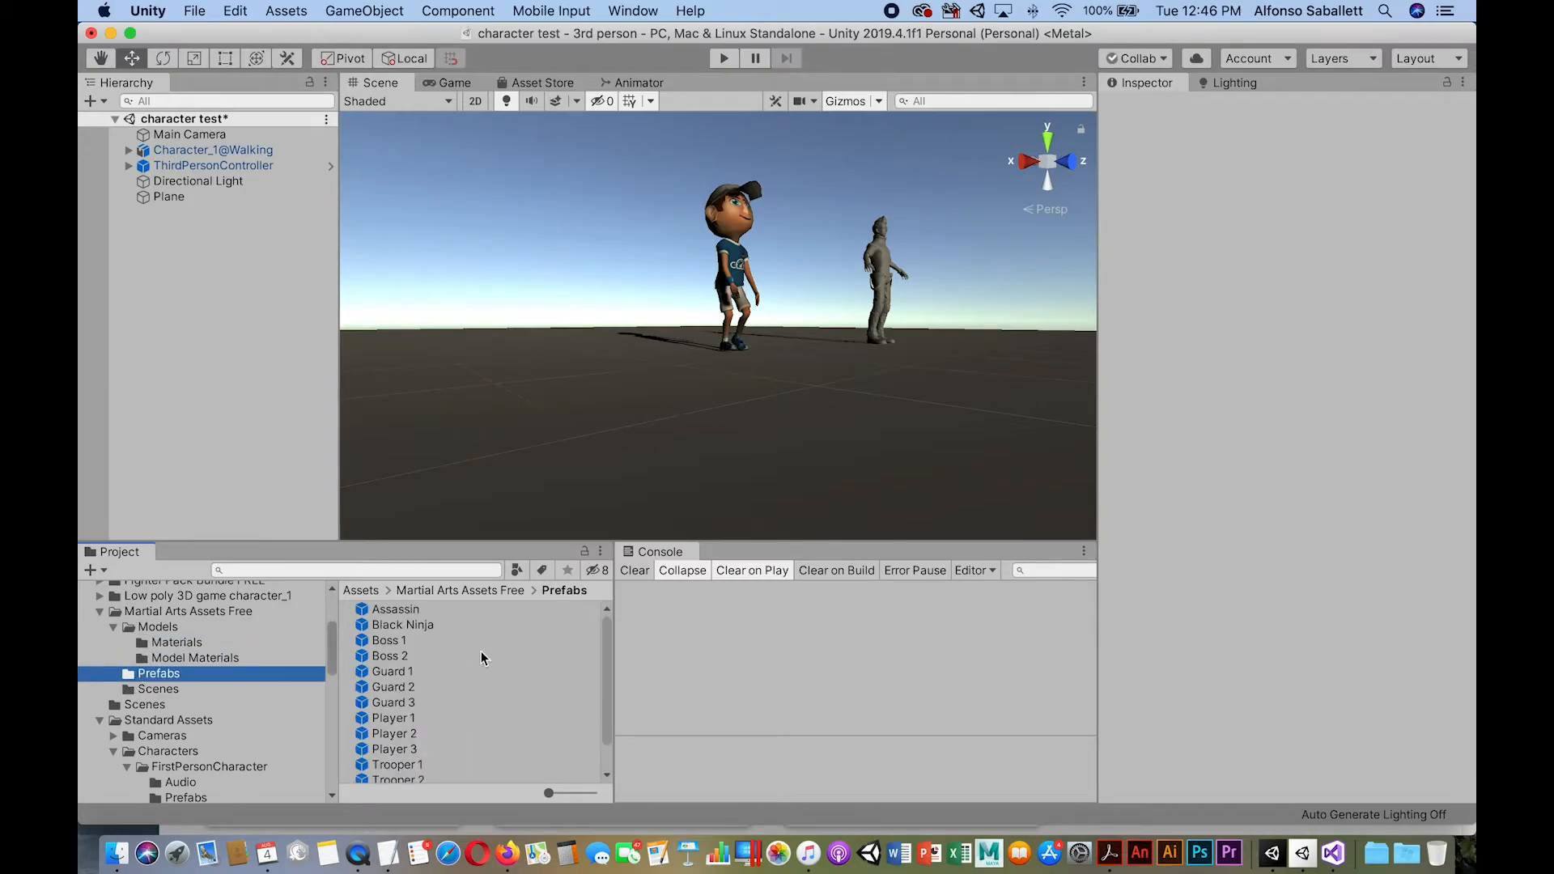
pyautogui.moveTo(605, 652)
pyautogui.mouseDown()
pyautogui.moveTo(610, 683)
pyautogui.moveTo(607, 628)
pyautogui.mouseUp()
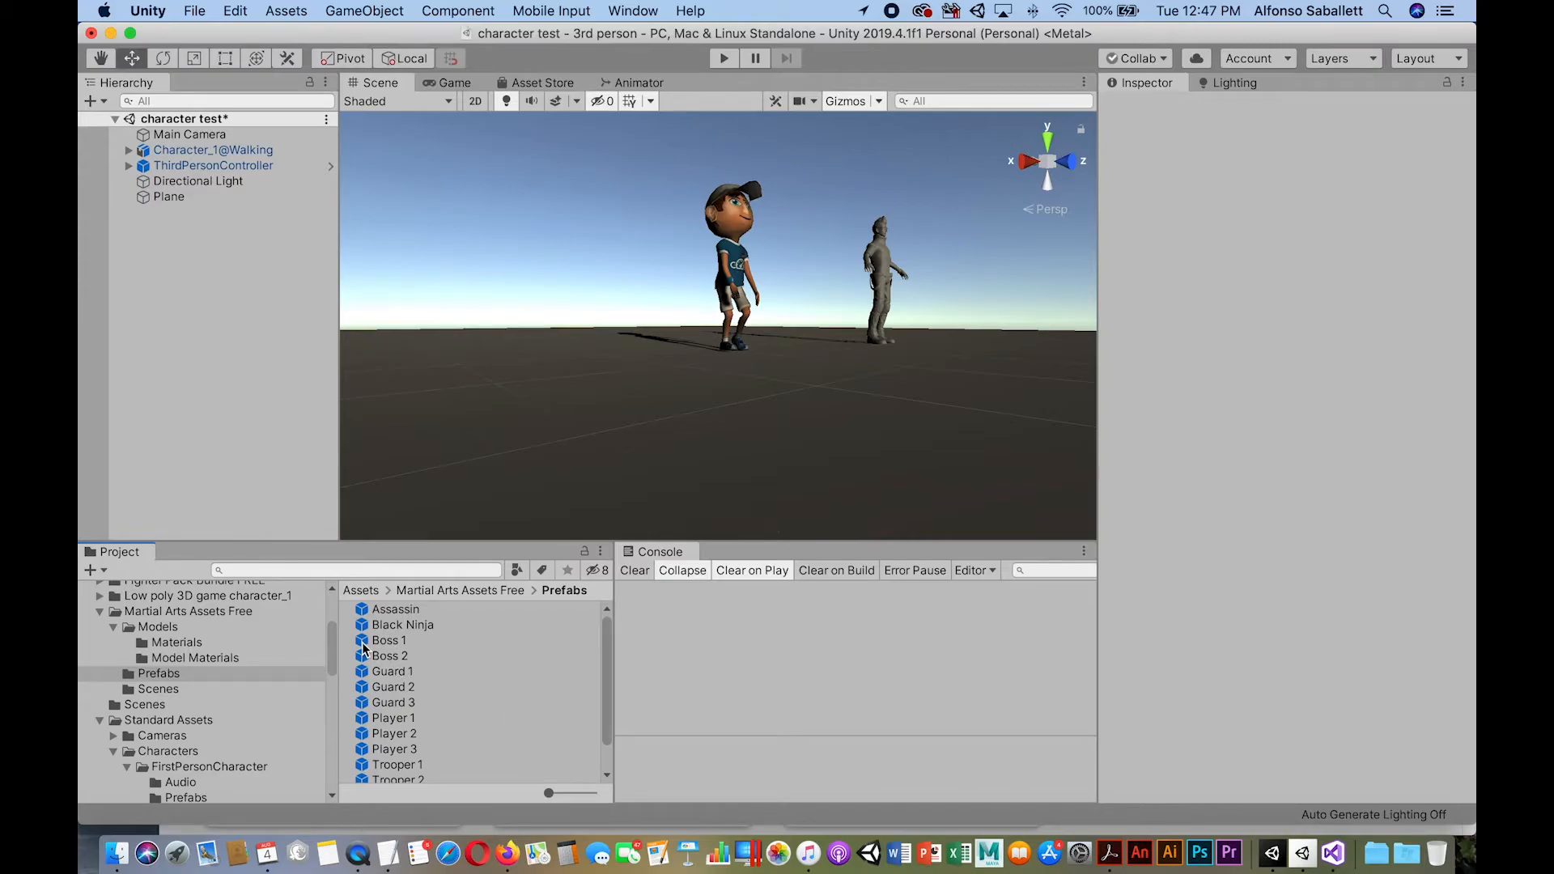
pyautogui.moveTo(368, 736); pyautogui.dragTo(612, 366)
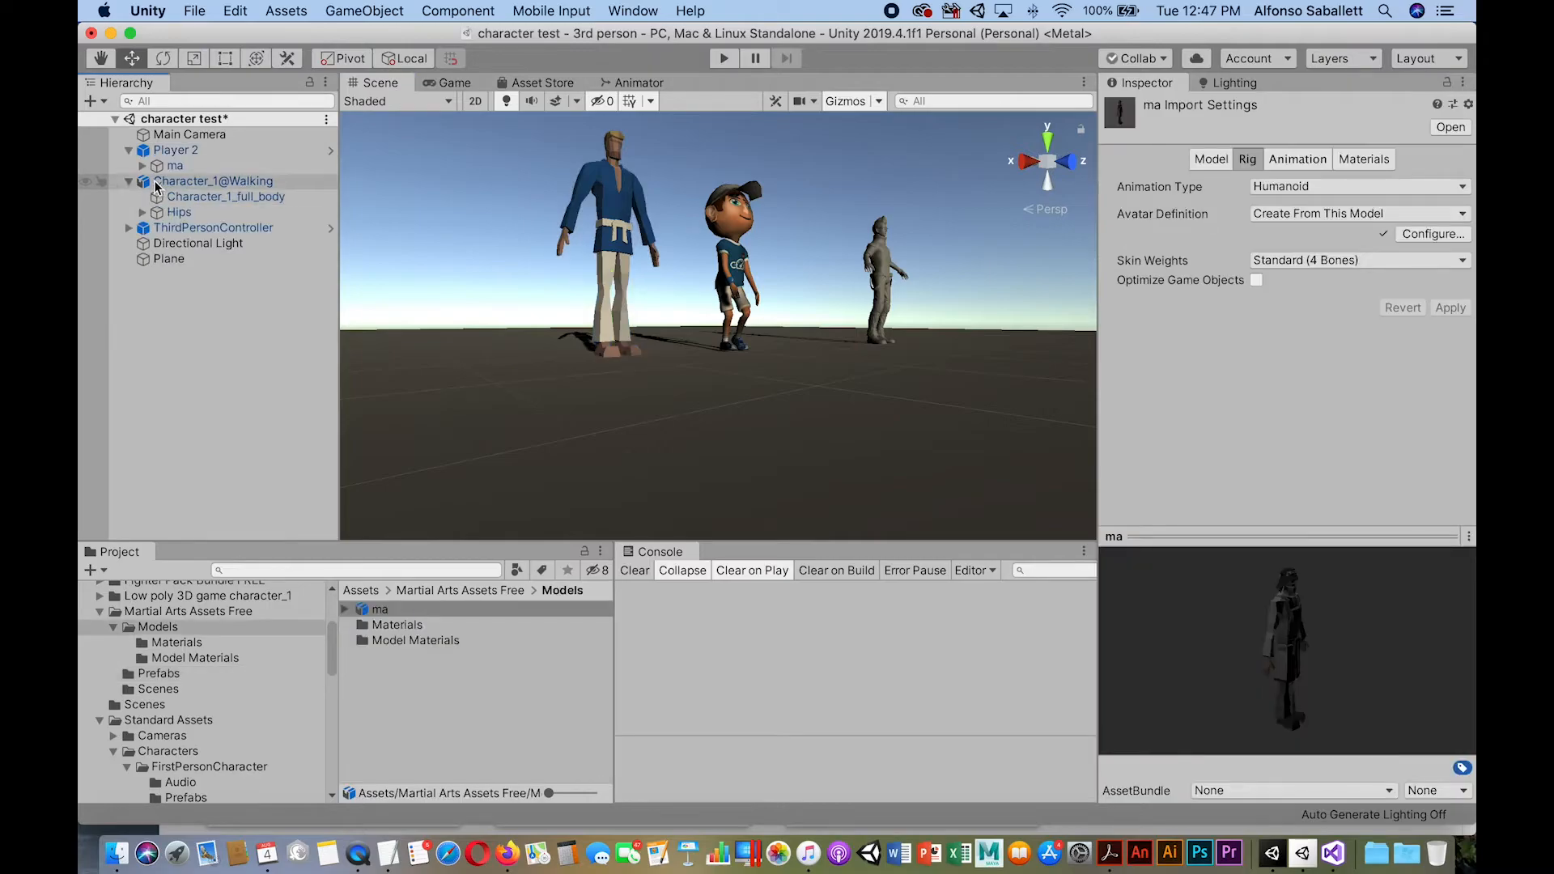
# Review the components of Player 2 and its ma child, and briefly play-test the scene without an animator controller on ma.
pyautogui.click(174, 151)
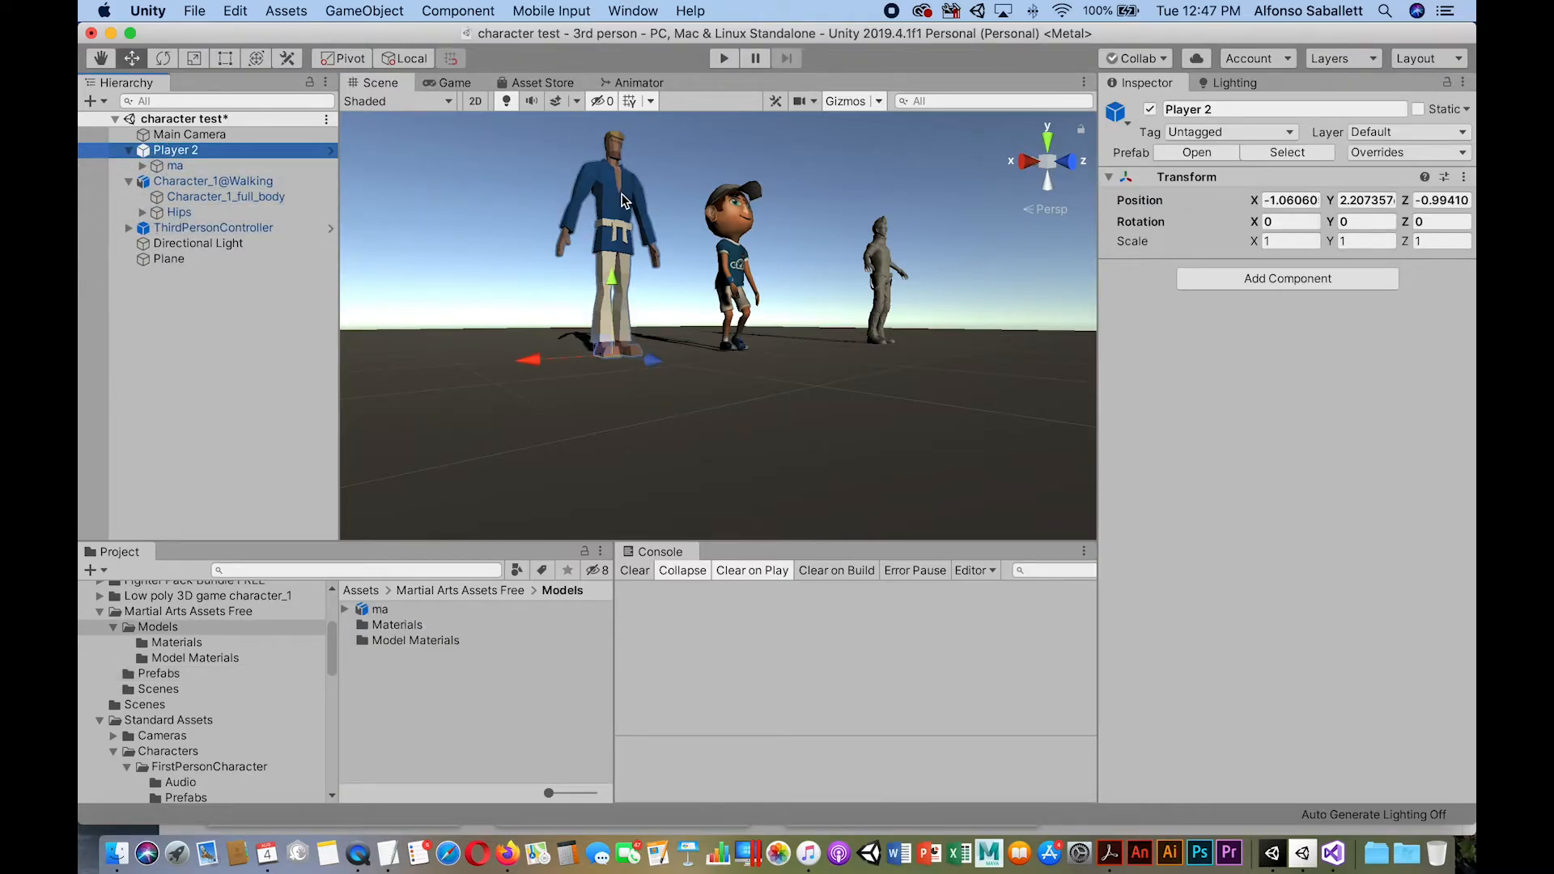
pyautogui.click(170, 166)
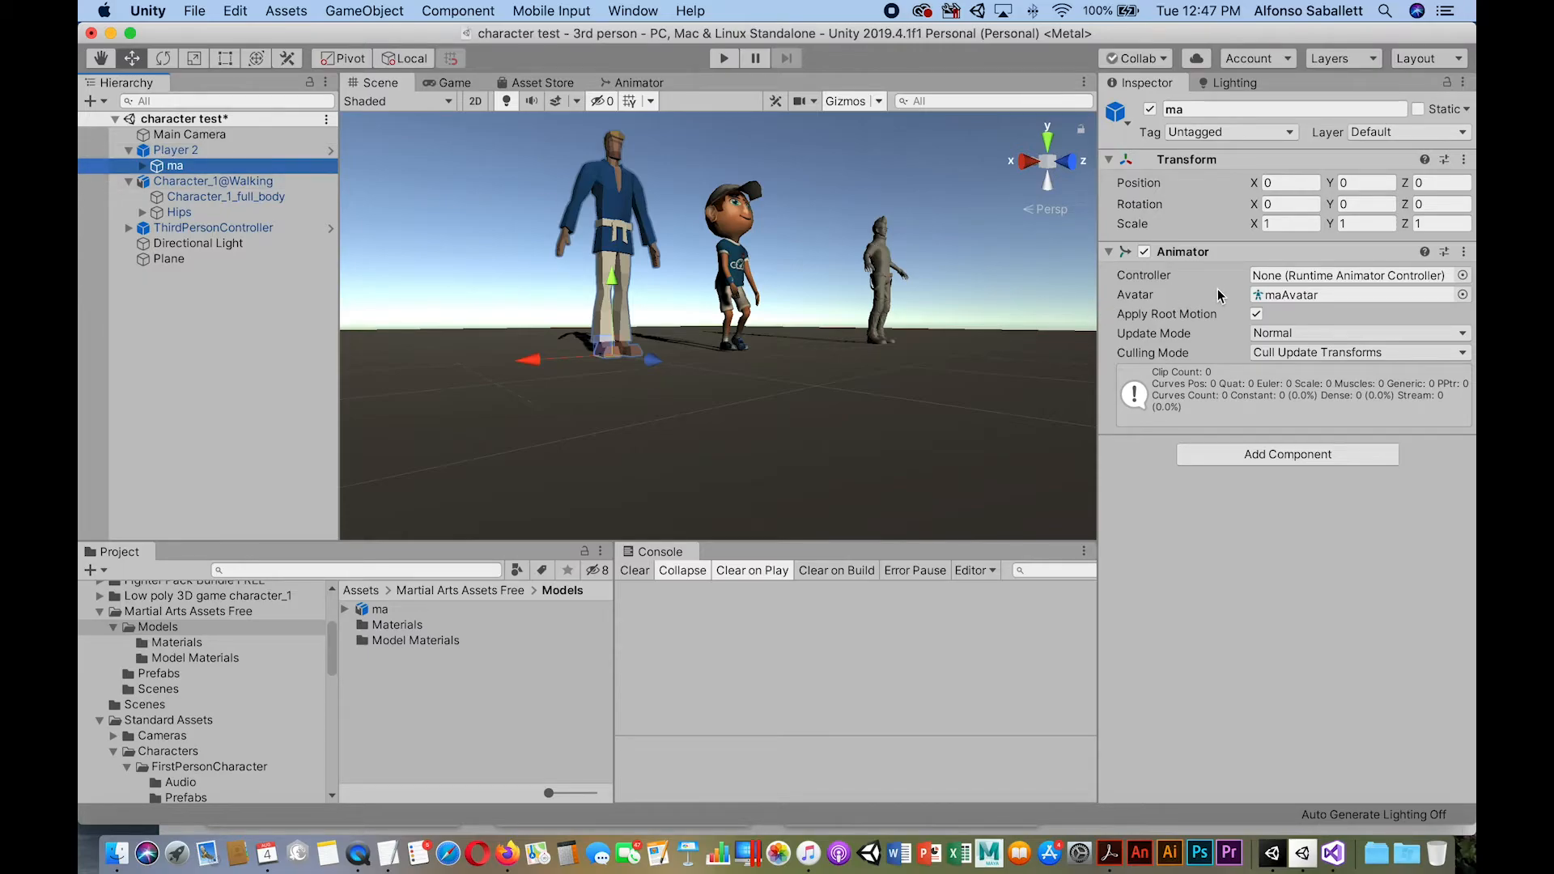
pyautogui.press('super+p')
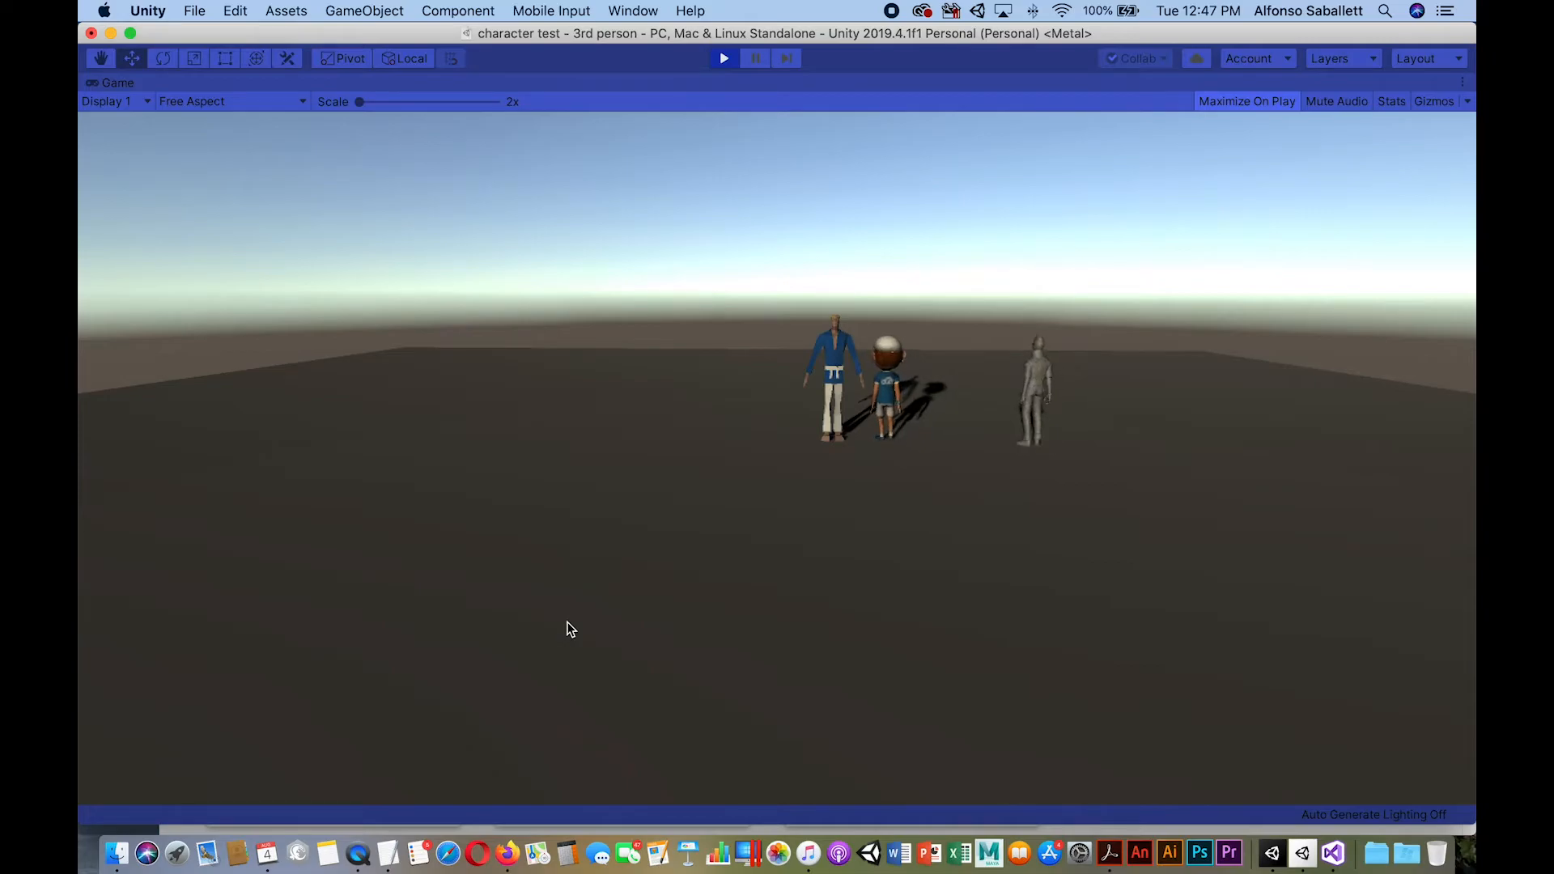
pyautogui.press('super+p')
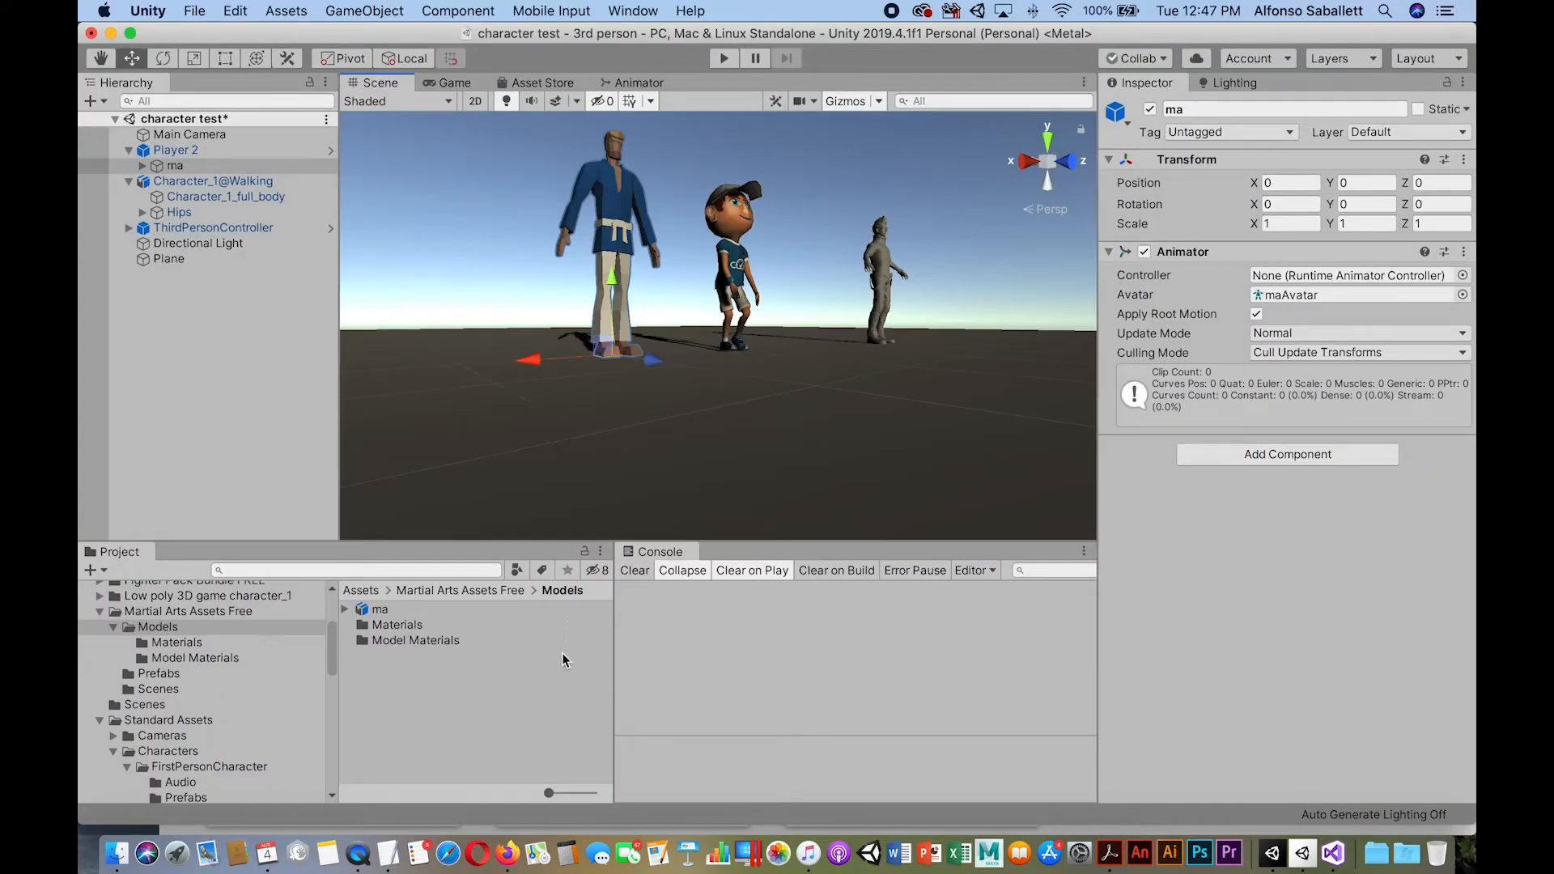
# Assign ThirdPersonAnimatorController to the Animator of Player 2's ma object and play-test the scene with movement input.
pyautogui.click(1462, 276)
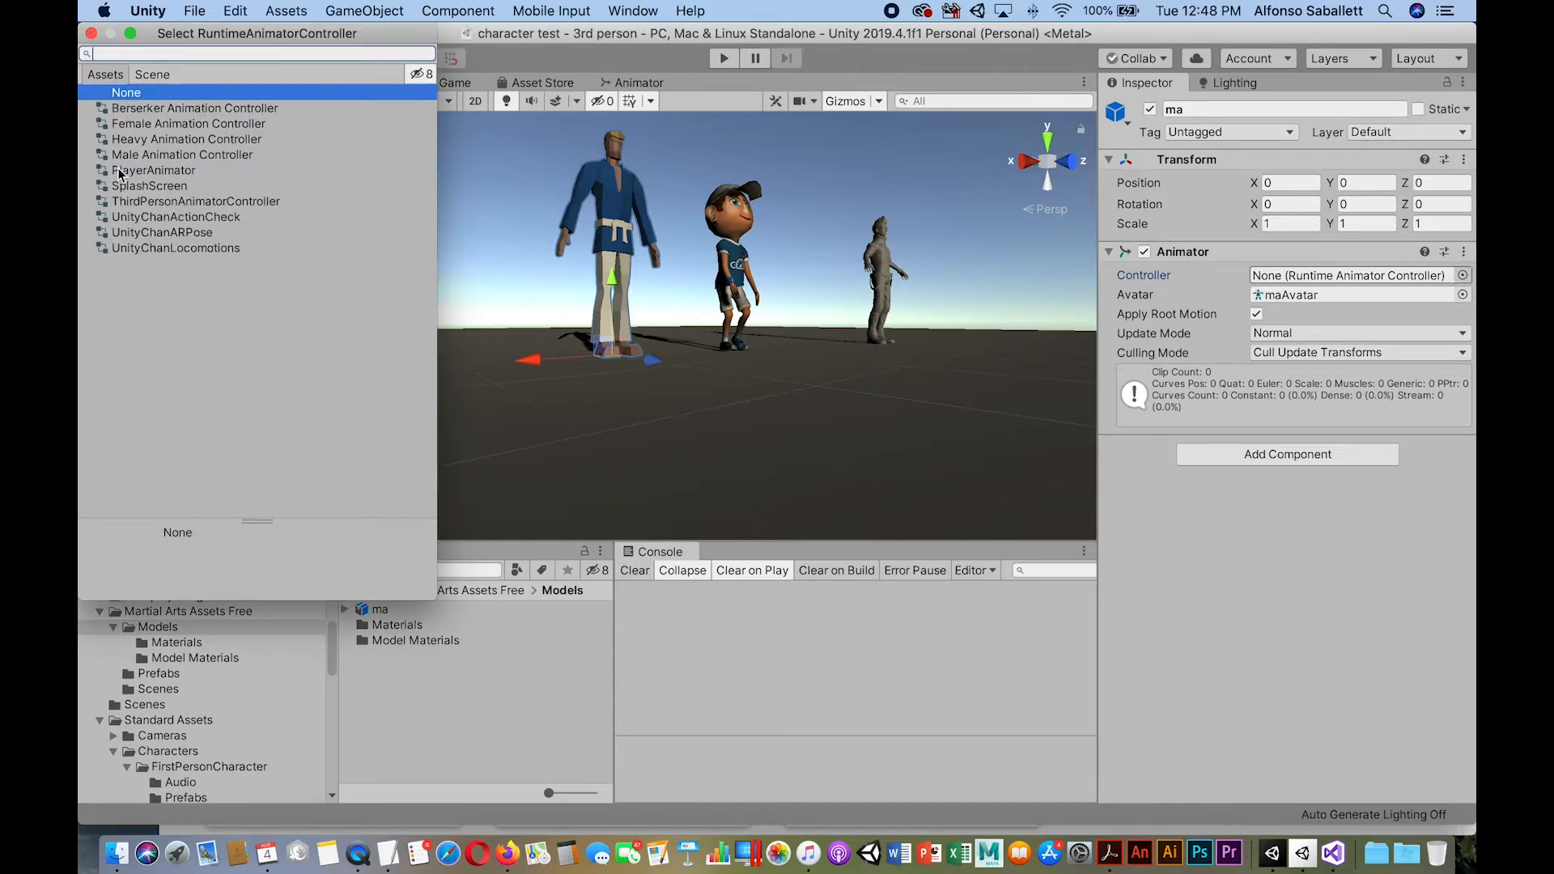
pyautogui.doubleClick(138, 202)
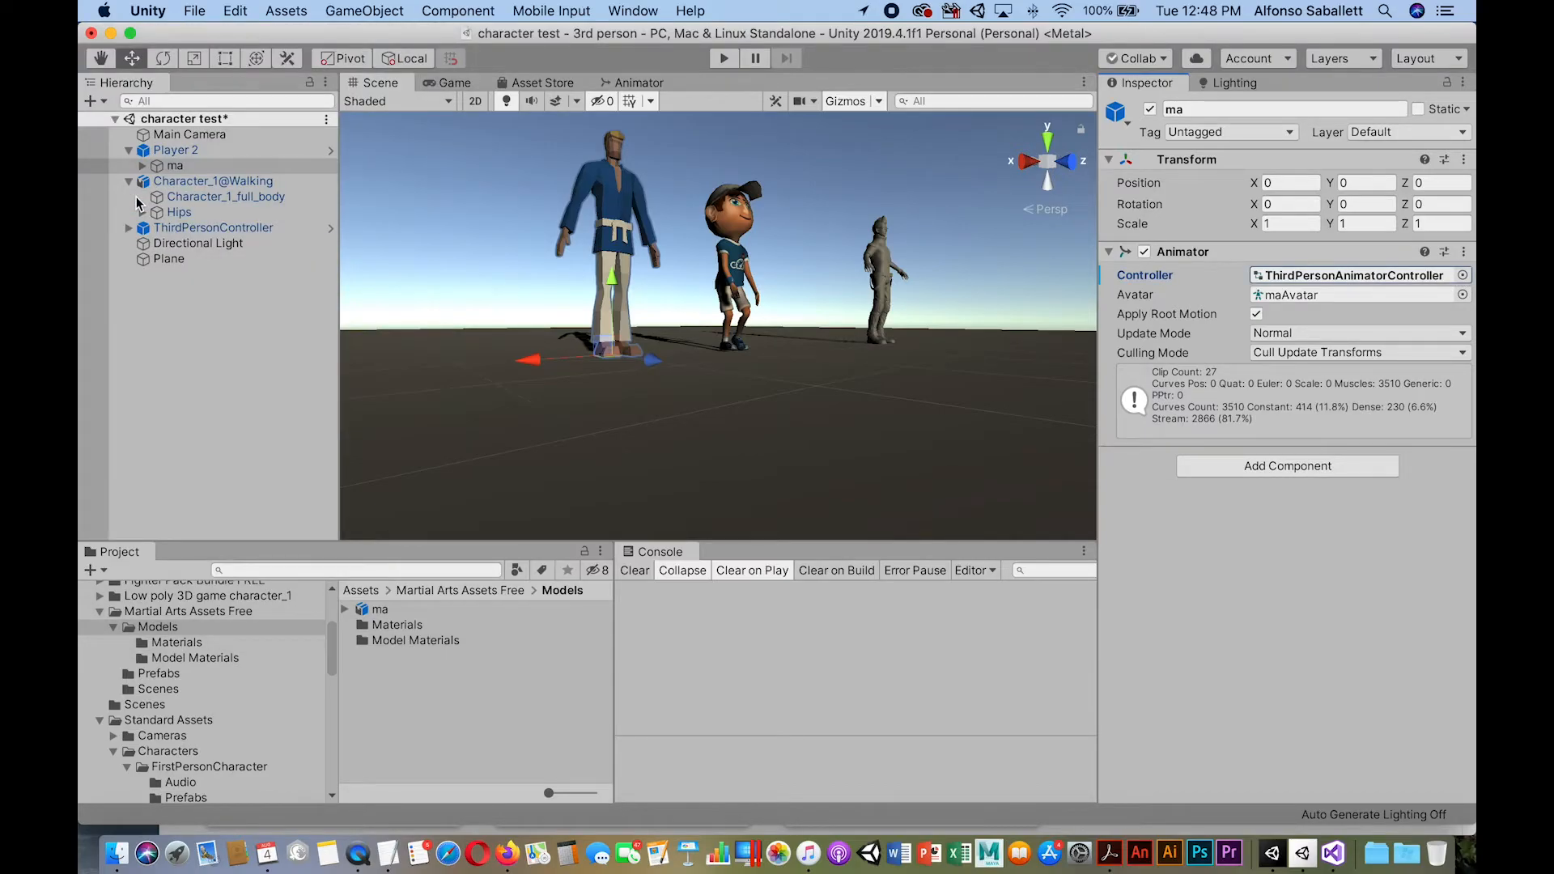
pyautogui.press('super+p')
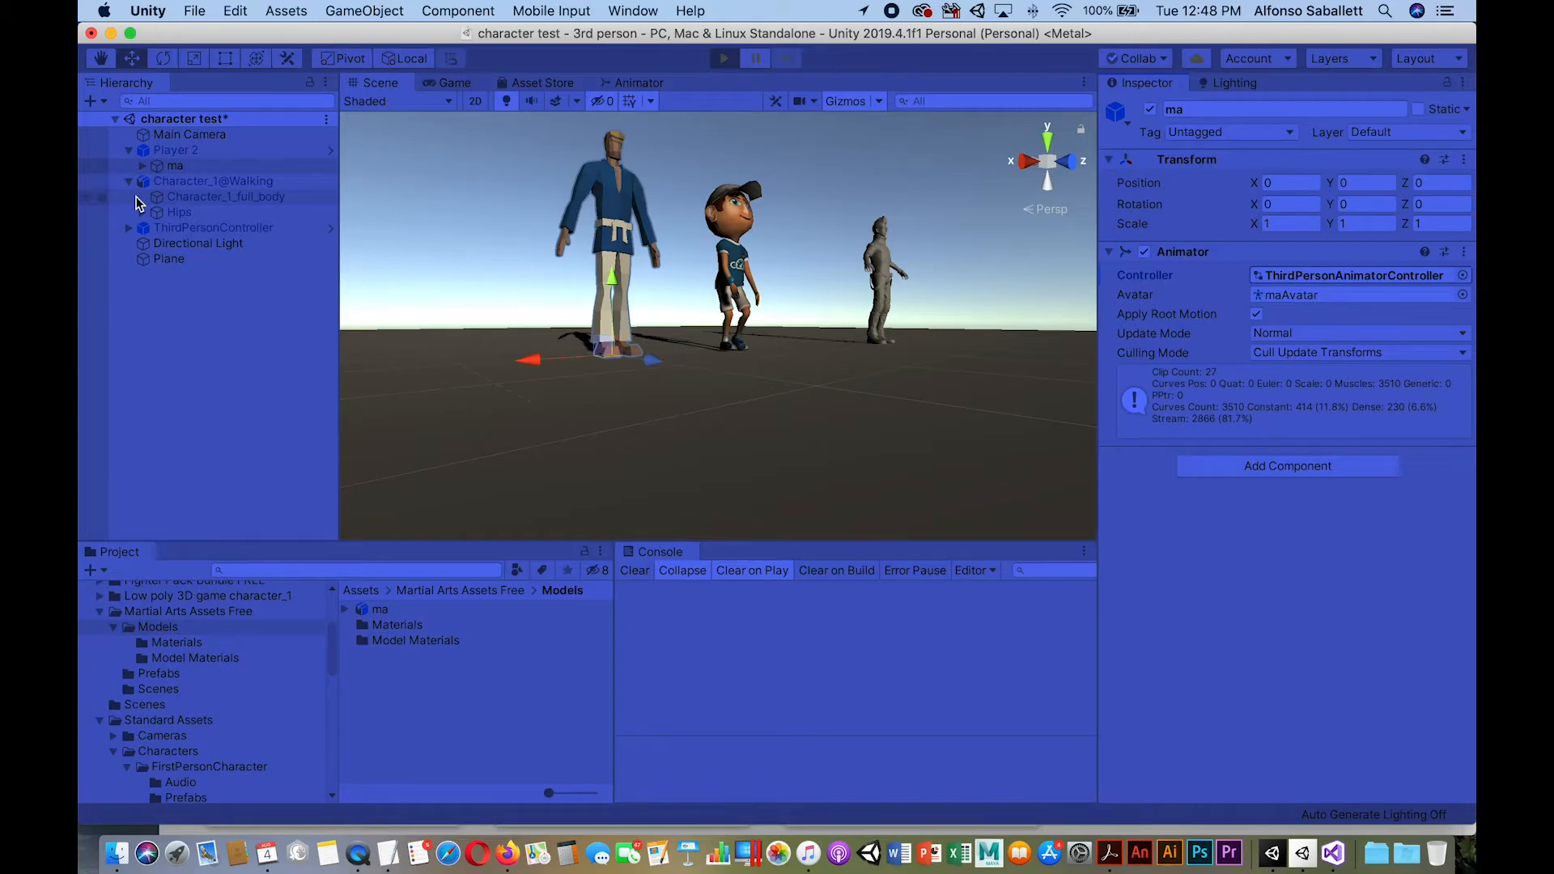
pyautogui.press('Up')
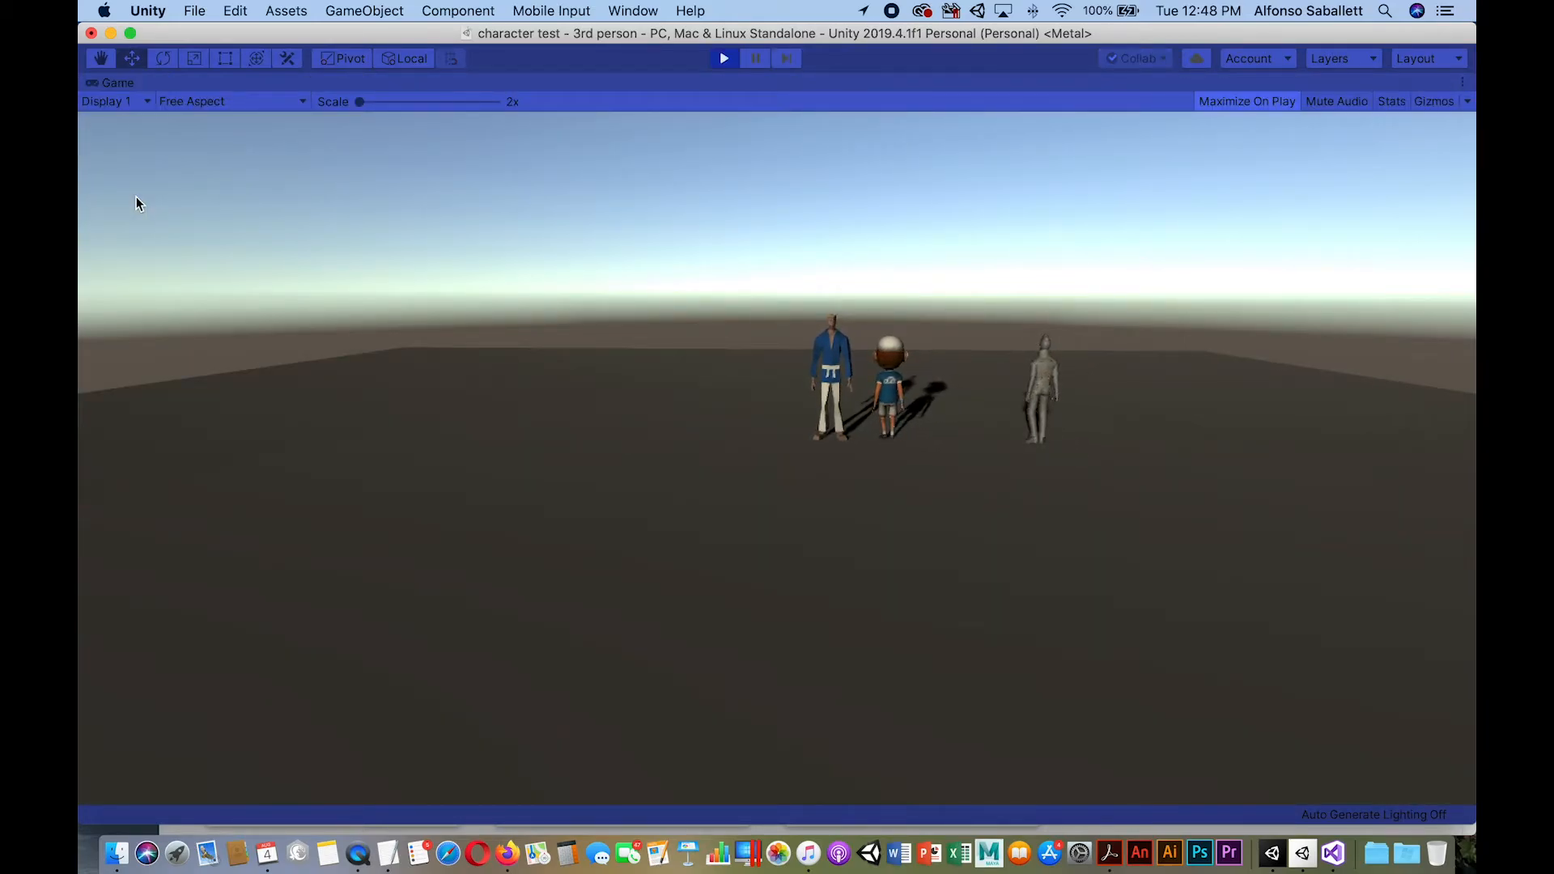
pyautogui.press('Up')
pyautogui.press('Down')
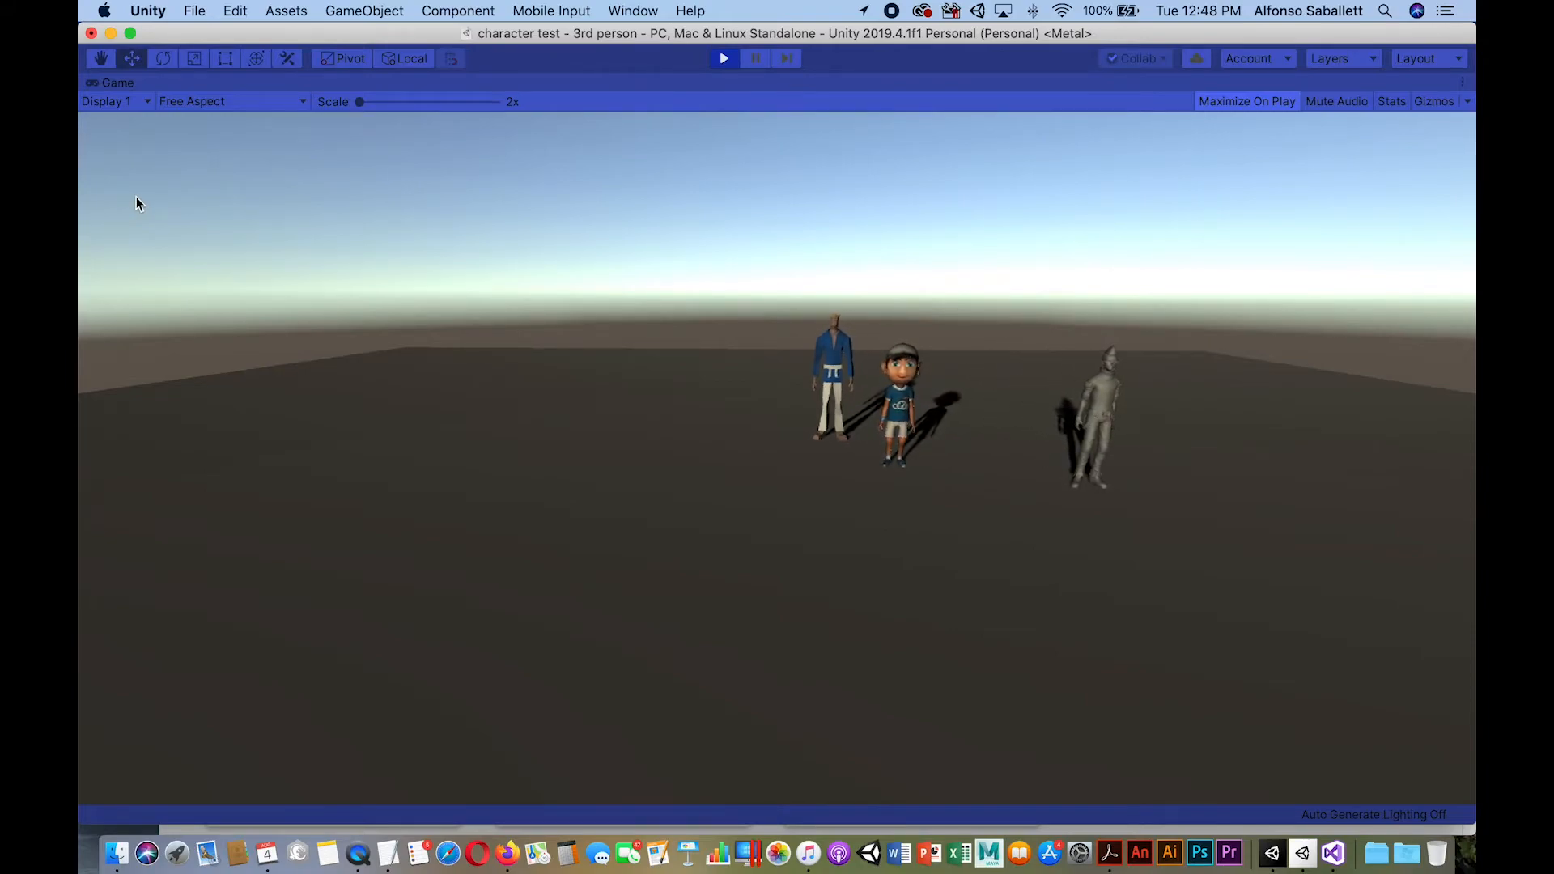
pyautogui.press('Left')
pyautogui.press('super+p')
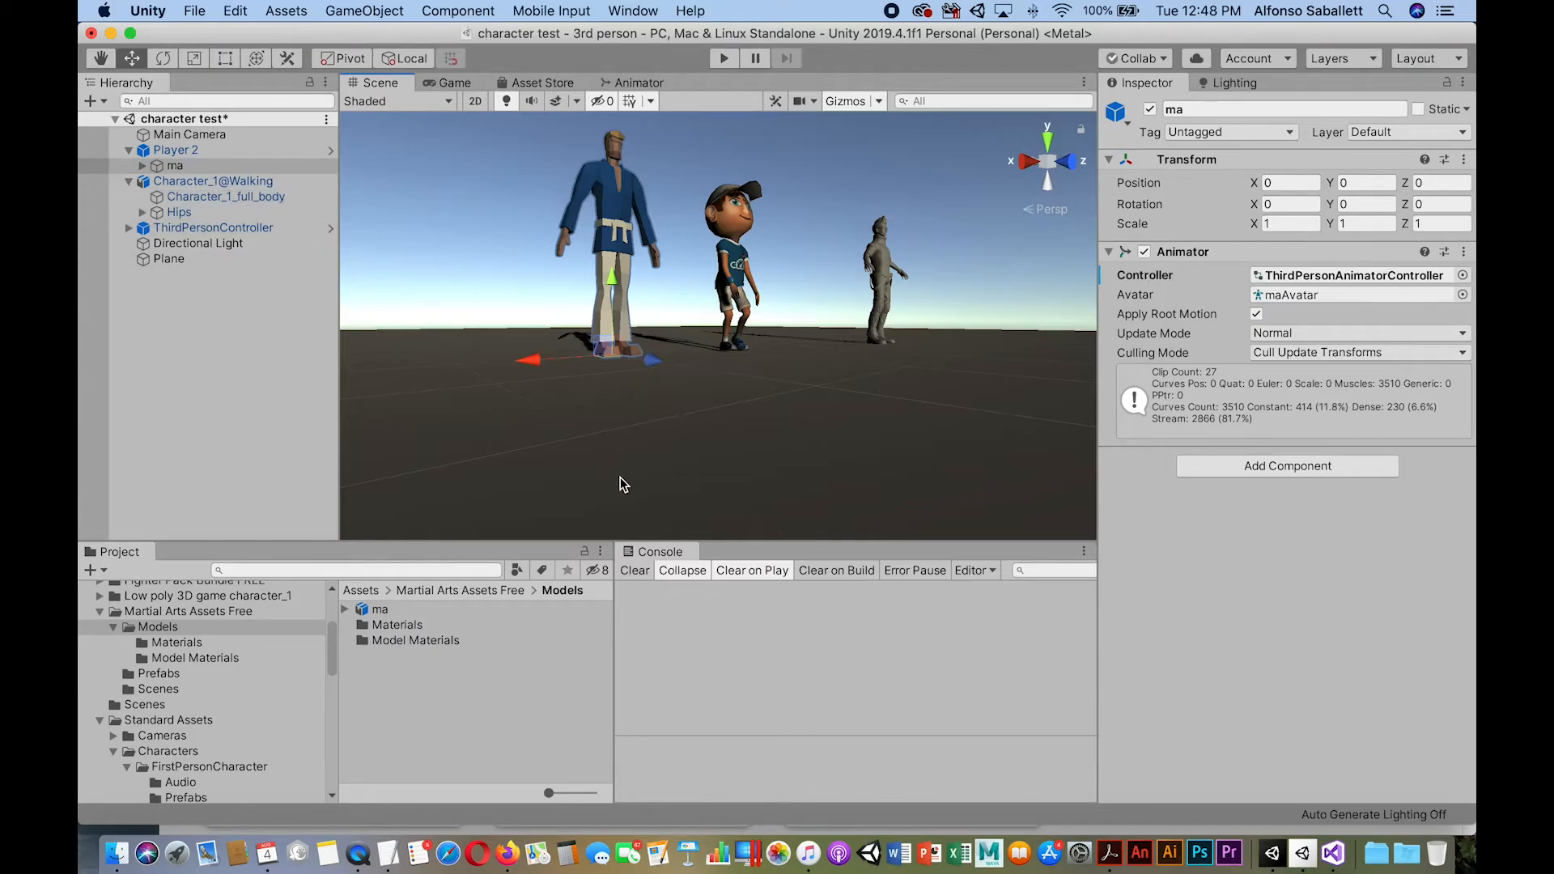
# Place a second Character_1@Walking from the Low poly 3D game character_1 prefabs in the scene and scale it uniformly to about 5.27.
pyautogui.click(101, 596)
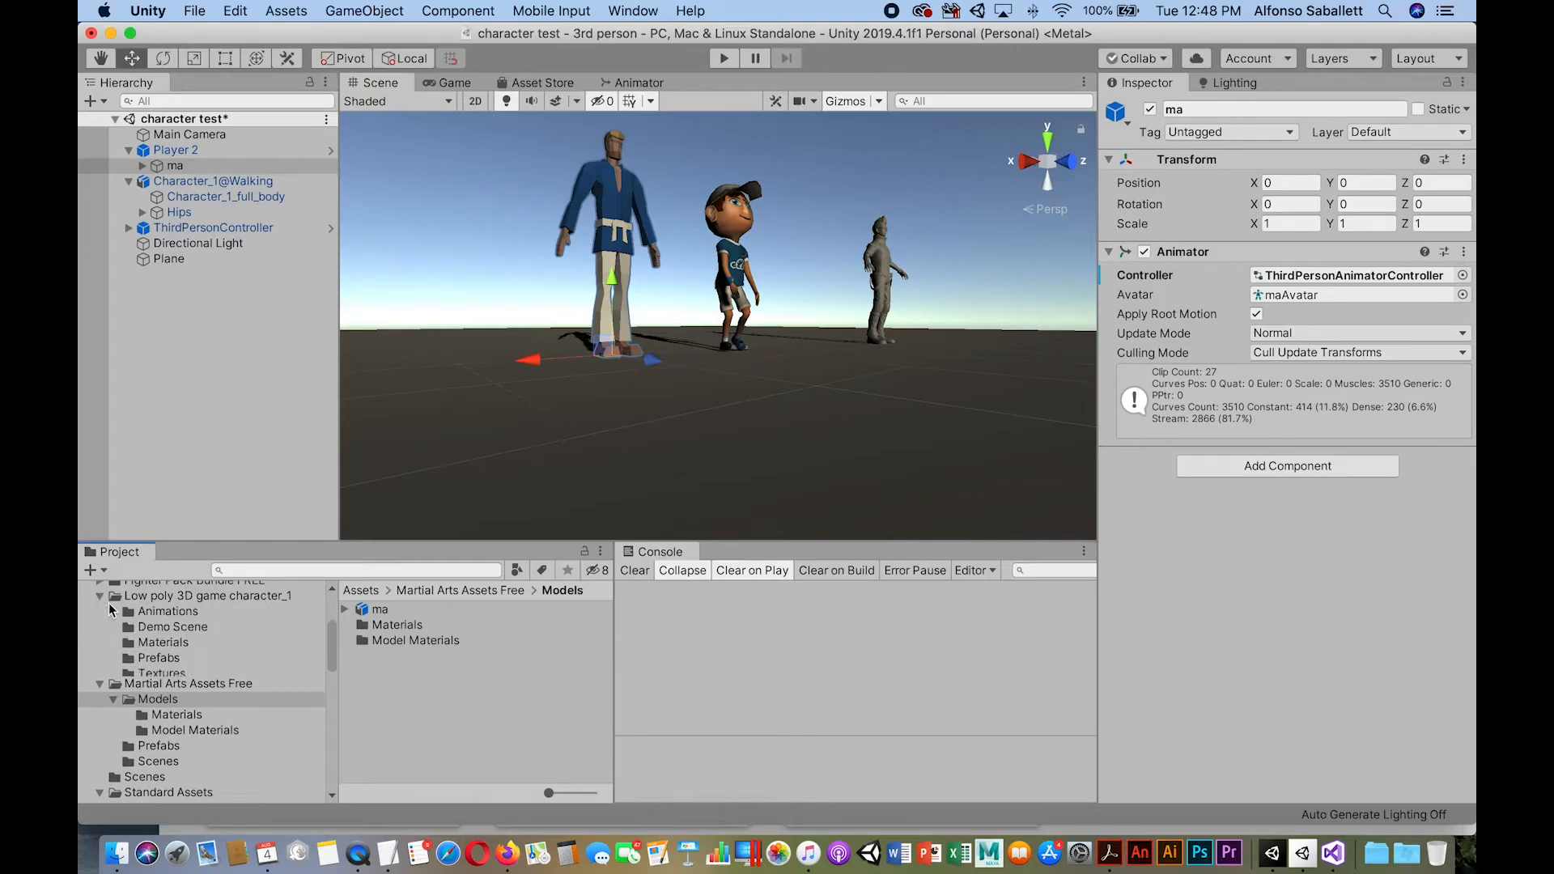
pyautogui.click(130, 658)
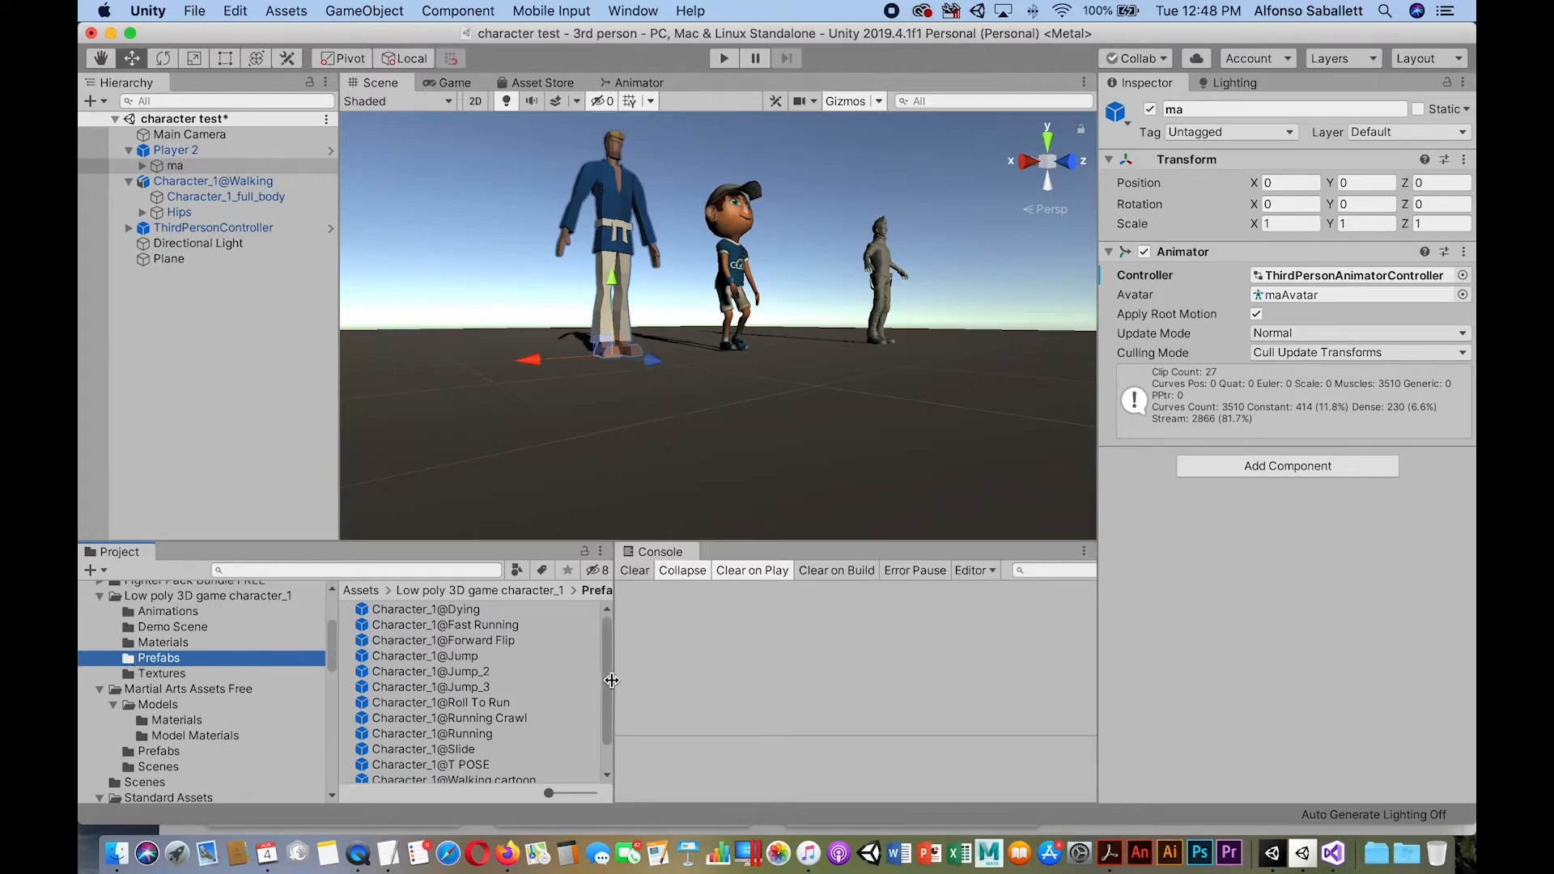
pyautogui.moveTo(603, 684); pyautogui.dragTo(552, 739)
pyautogui.moveTo(356, 761); pyautogui.dragTo(458, 372)
pyautogui.press('r')
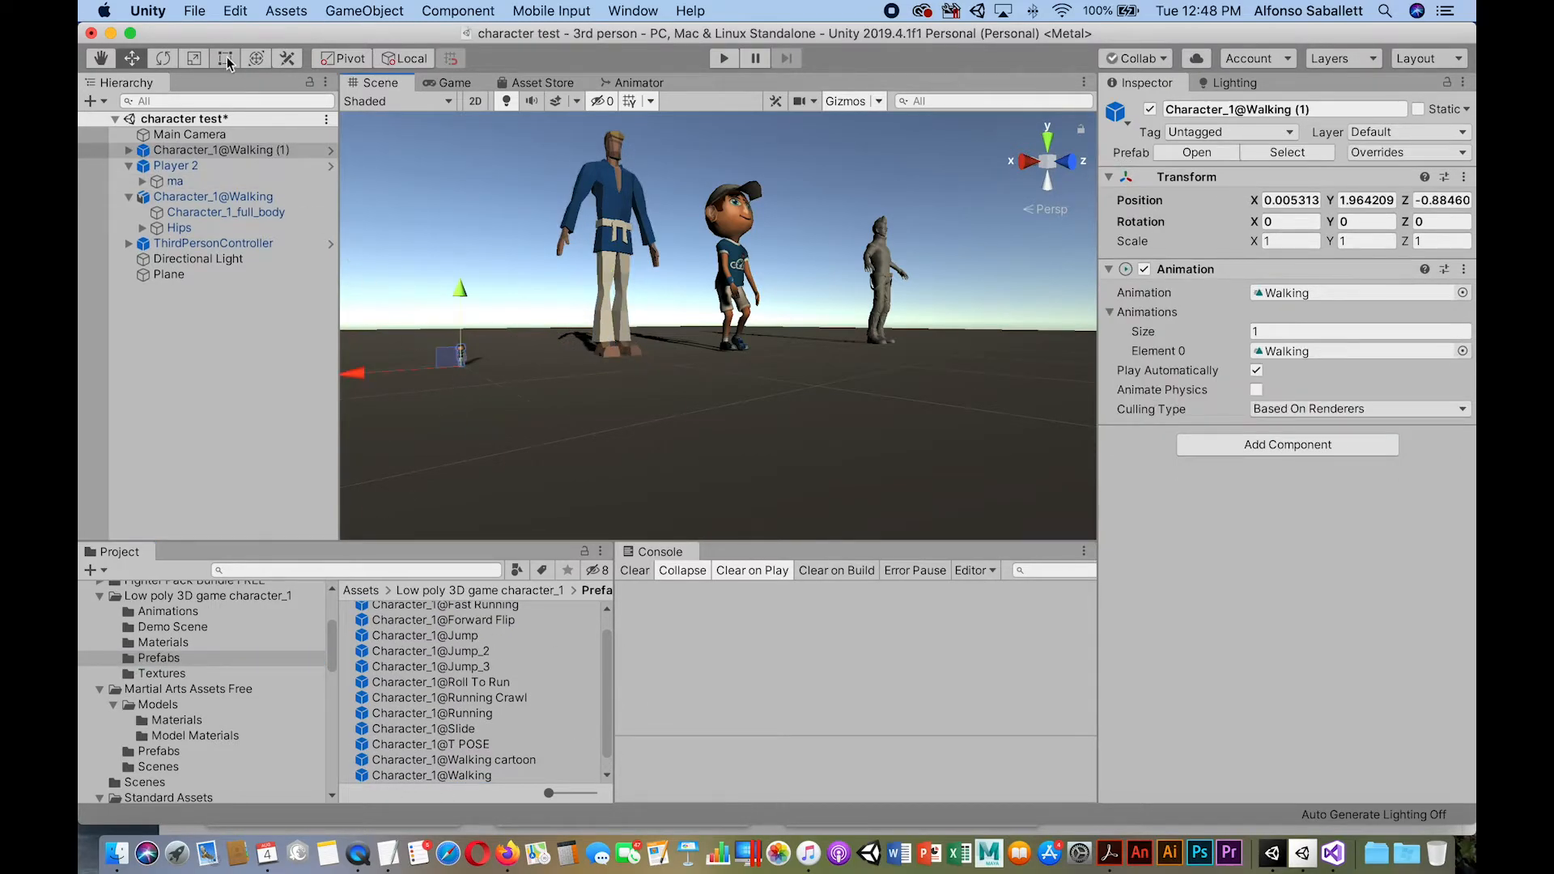
pyautogui.moveTo(461, 368); pyautogui.dragTo(808, 510)
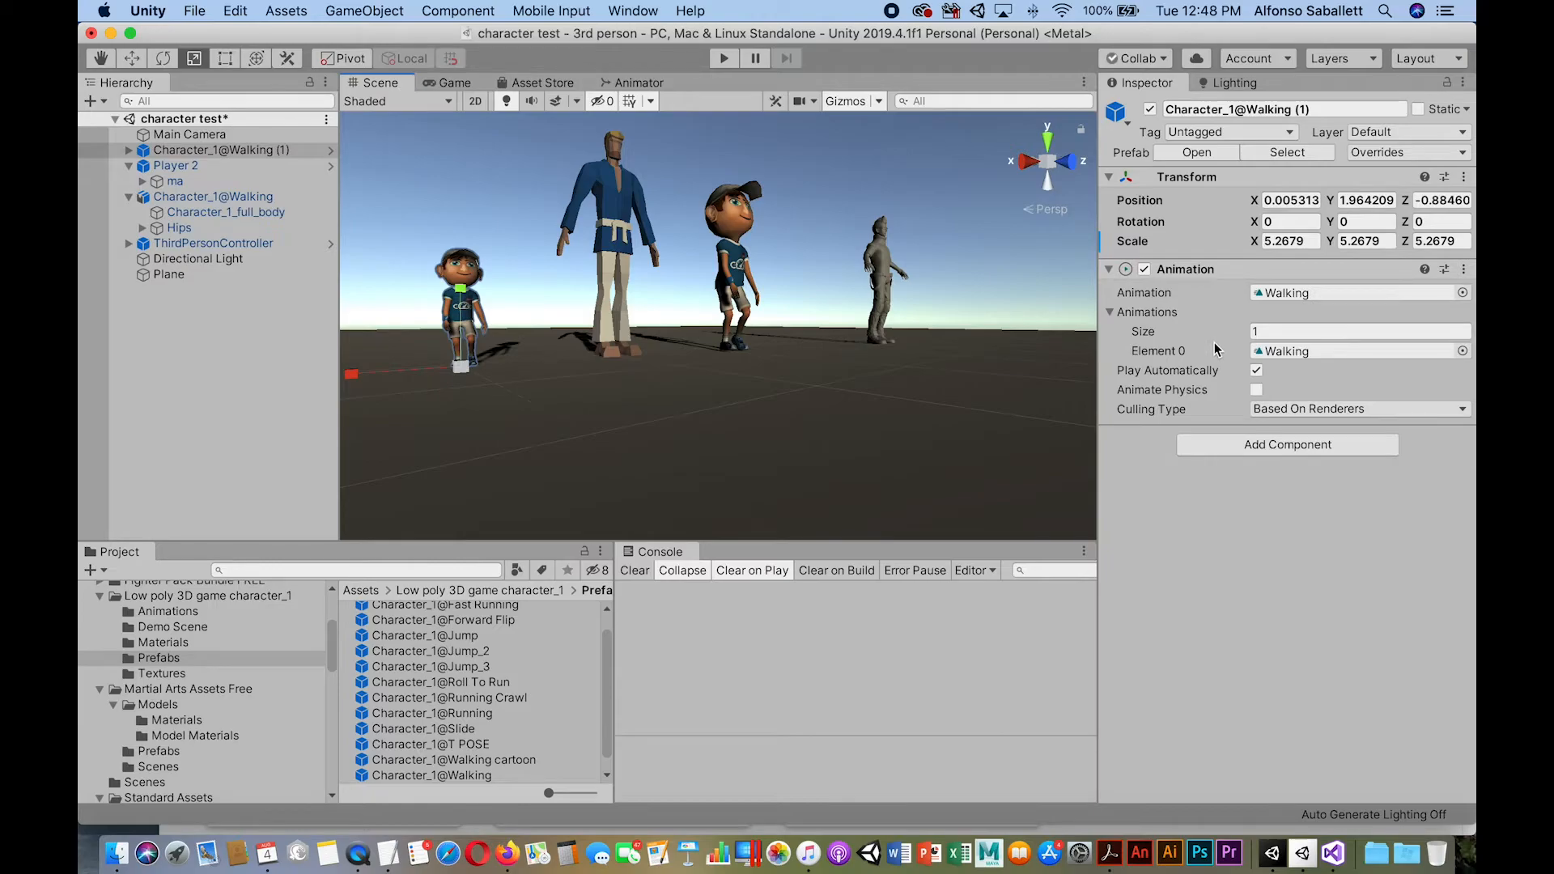
# Play-test the scene with the second Character_1@Walking prefab, and delete that copy from the scene.
pyautogui.press('super+p')
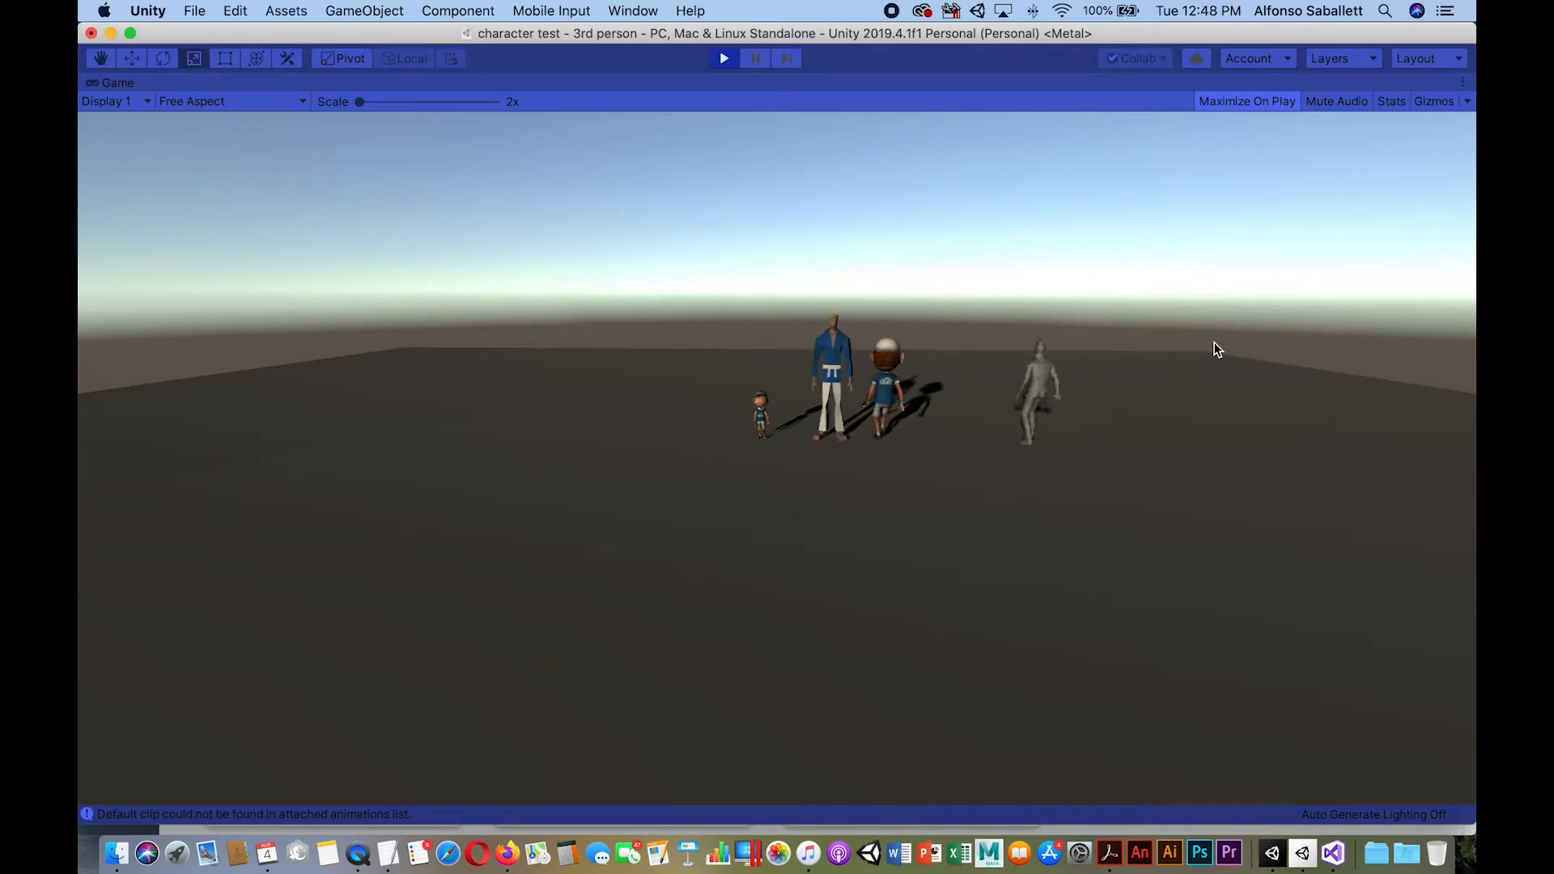
pyautogui.press('super+p')
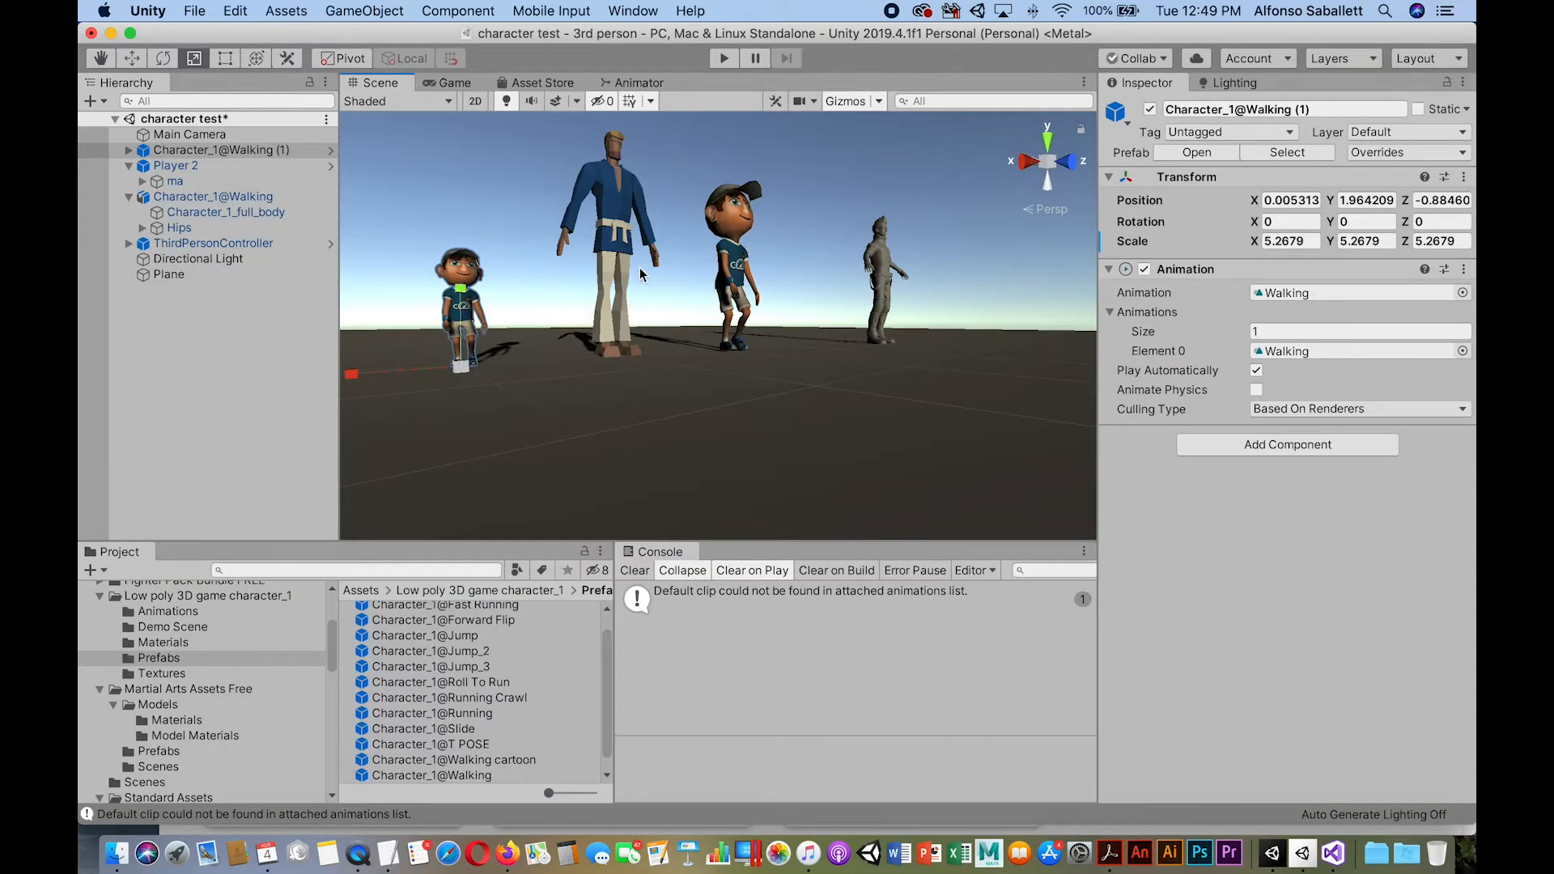
pyautogui.click(152, 152)
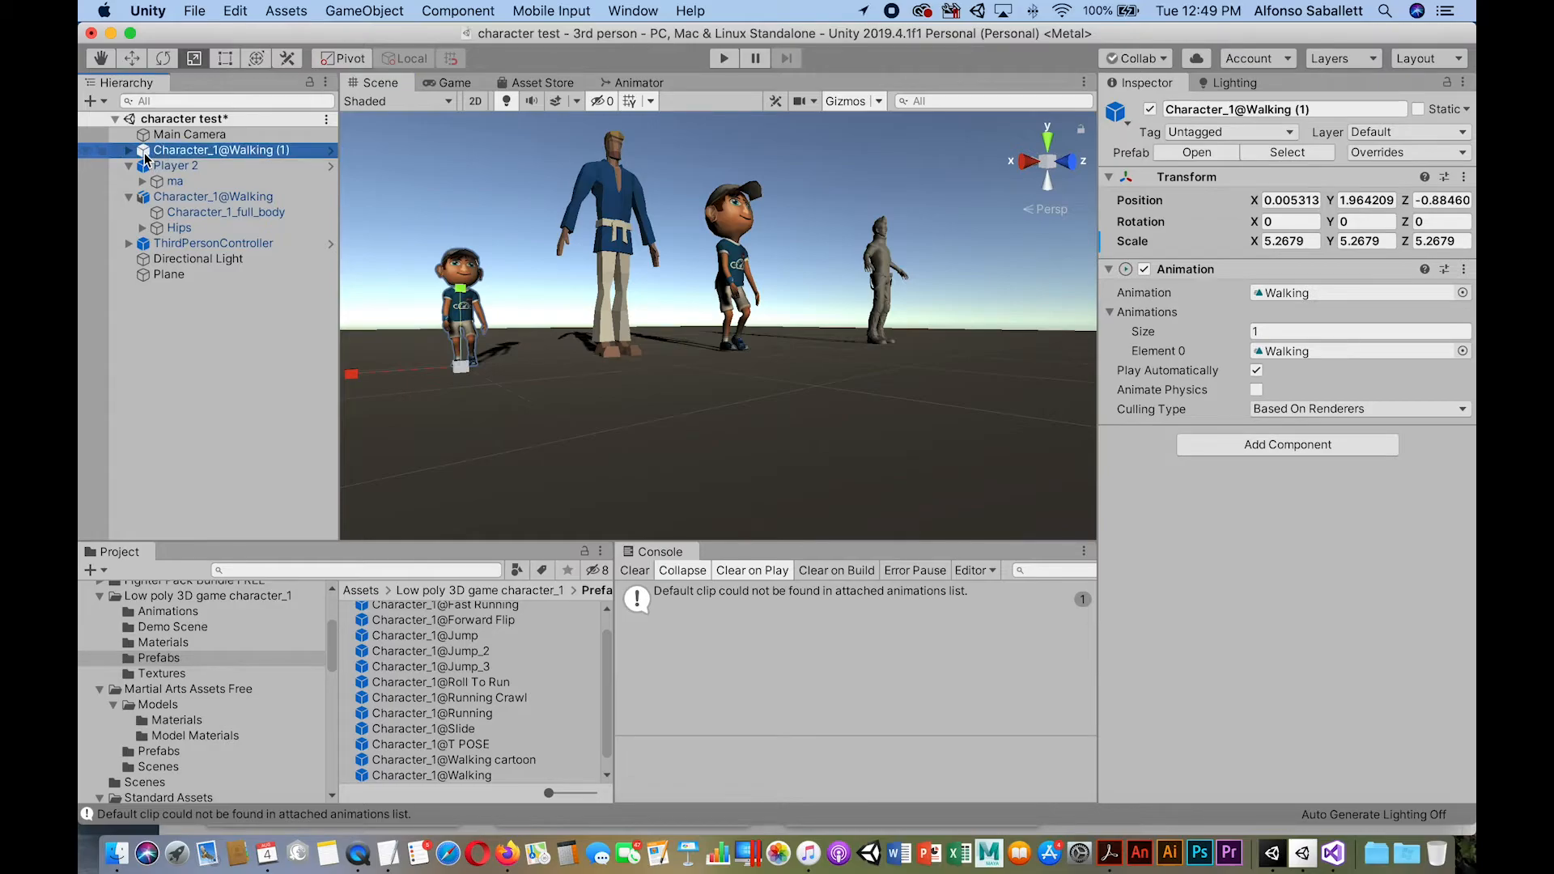
pyautogui.press('super+BackSpace')
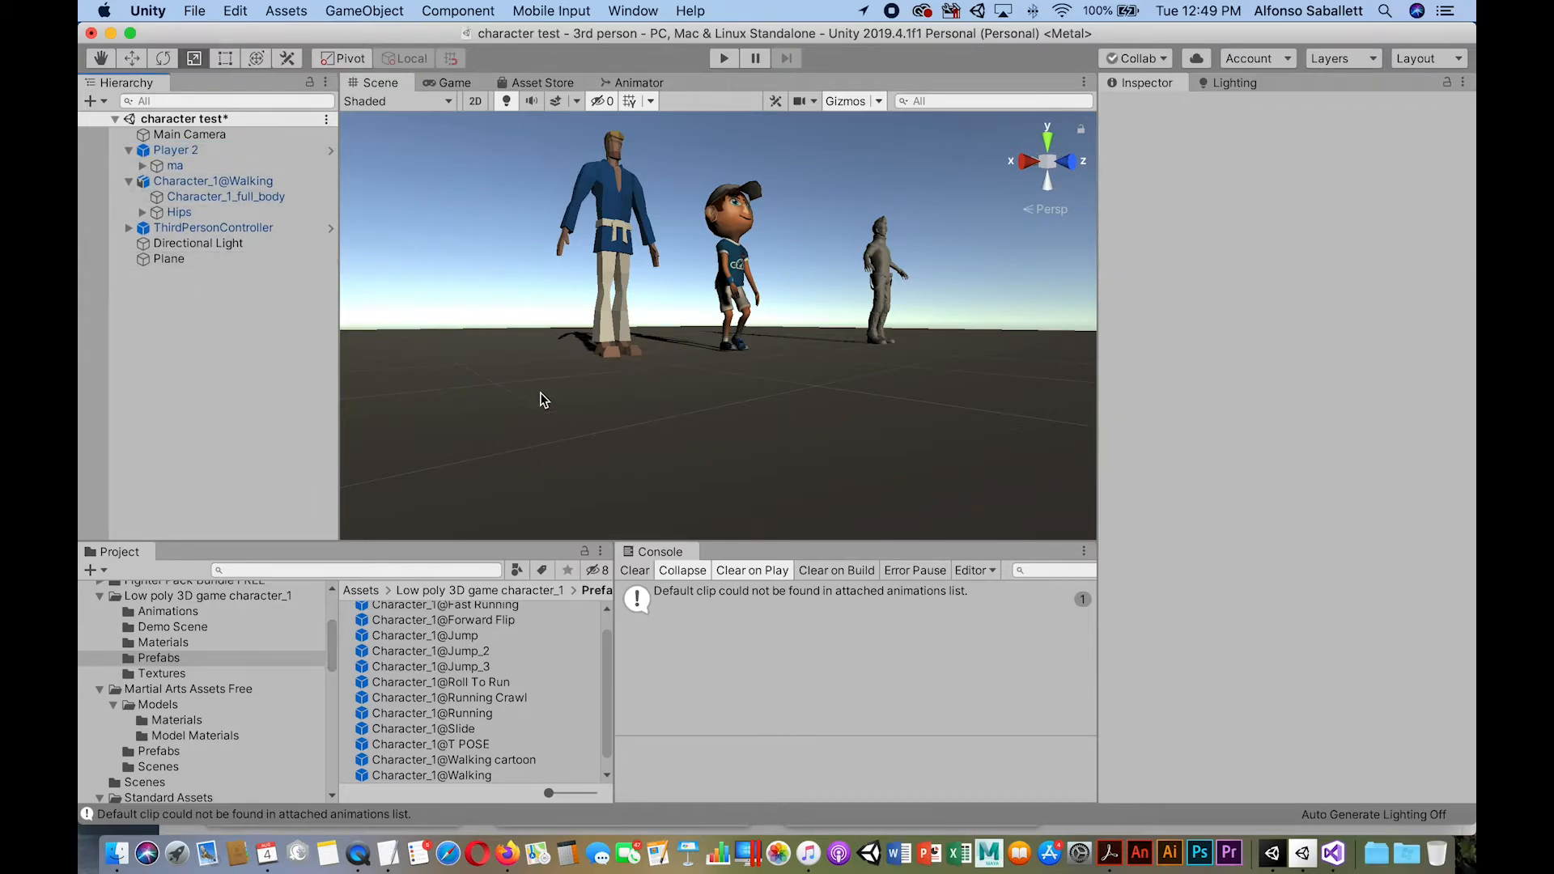
# Attach the ThirdPersonUserControl script from the Standard Assets ThirdPersonCharacter scripts to Player 2's ma object.
pyautogui.click(632, 243)
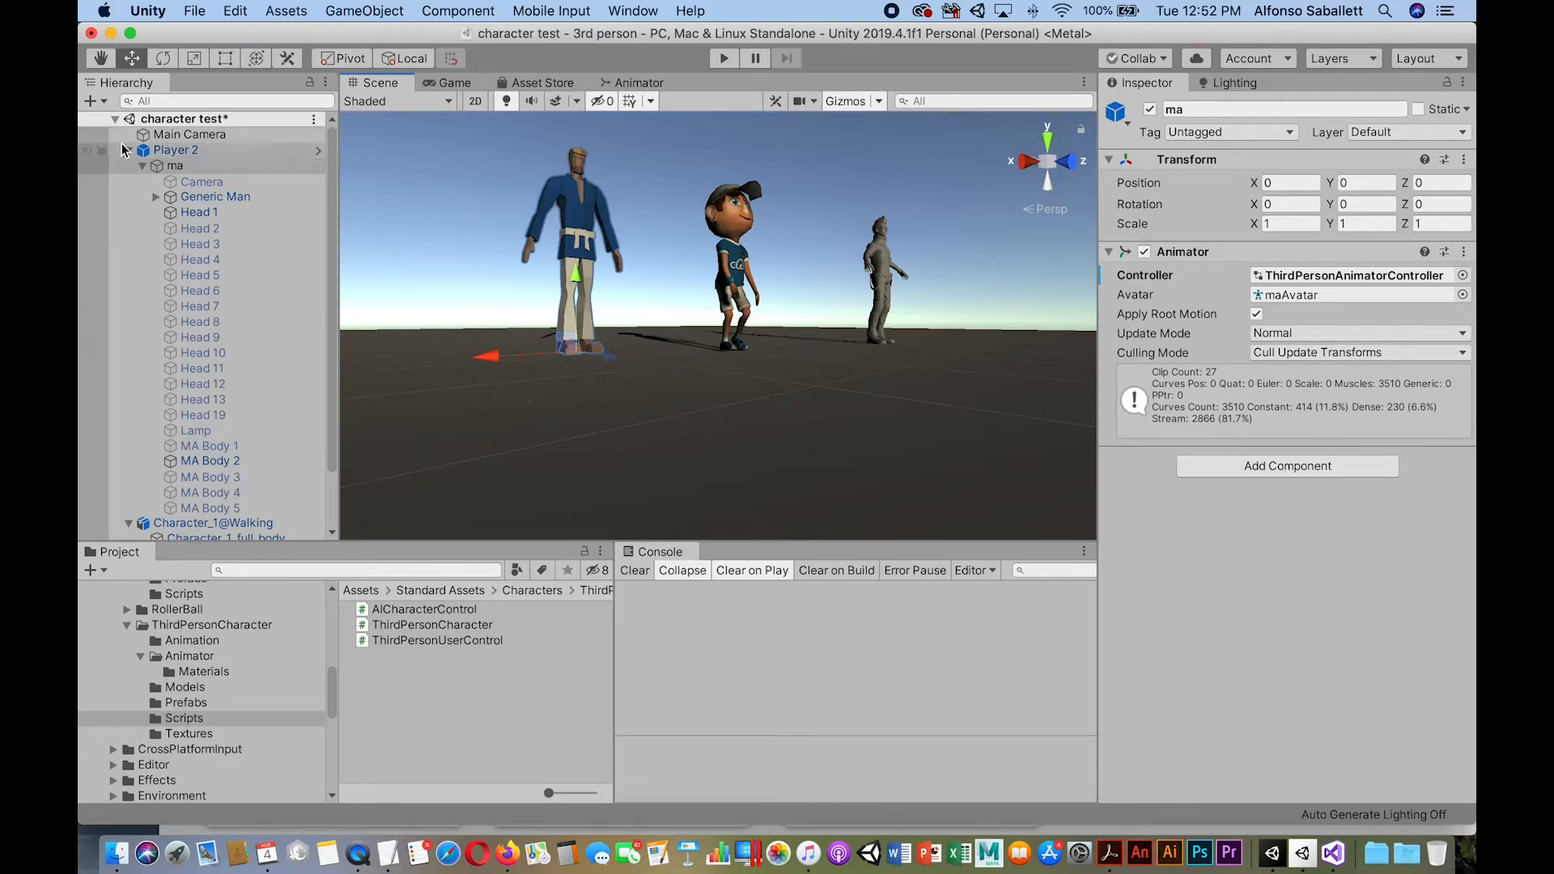
pyautogui.click(176, 151)
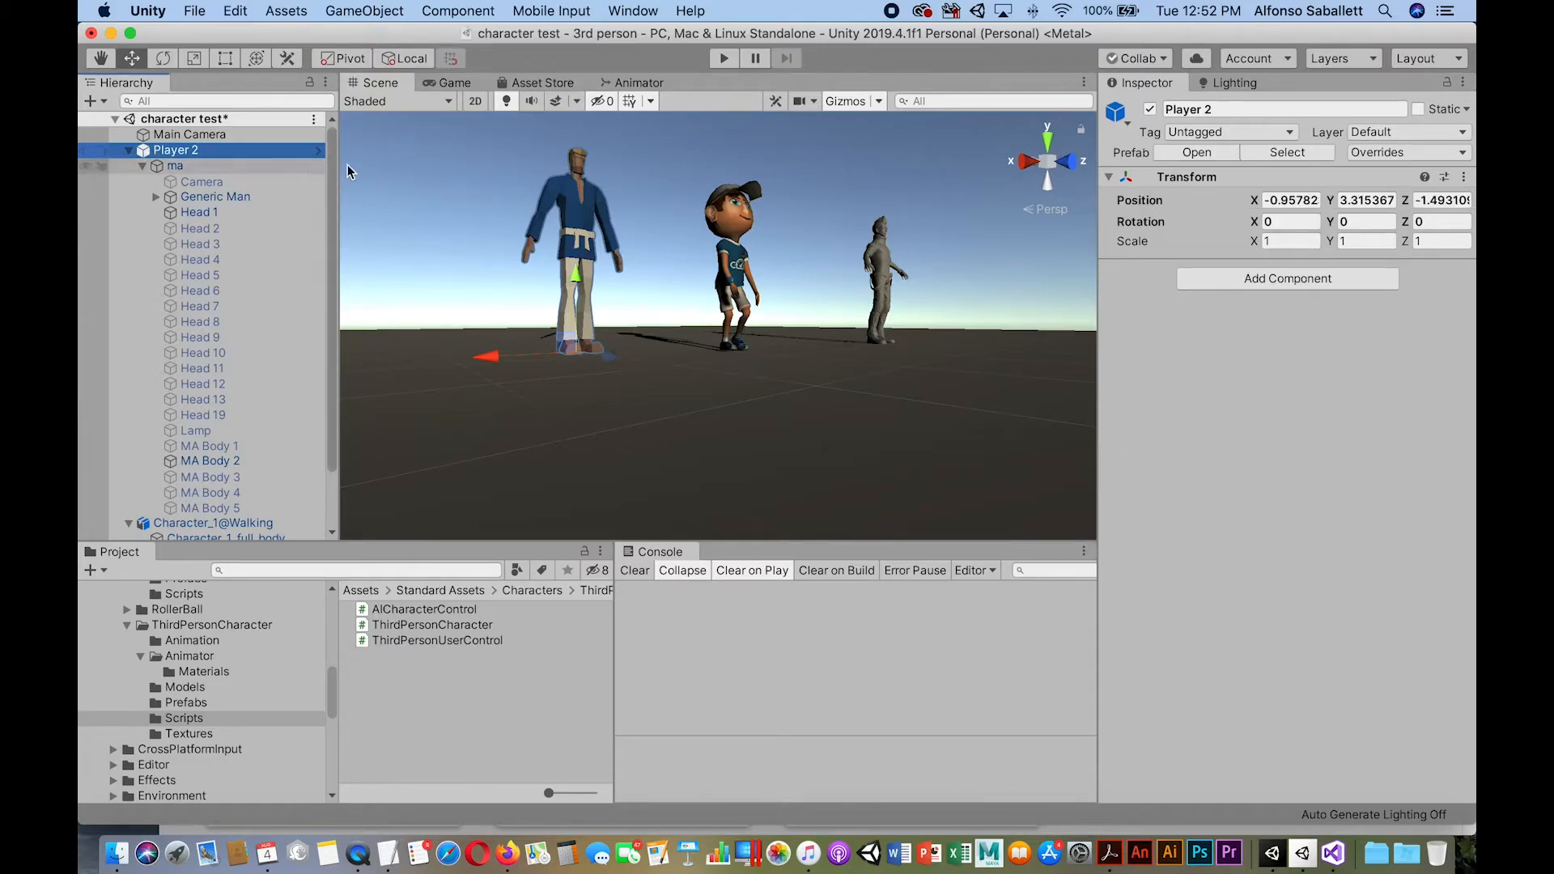
pyautogui.click(161, 165)
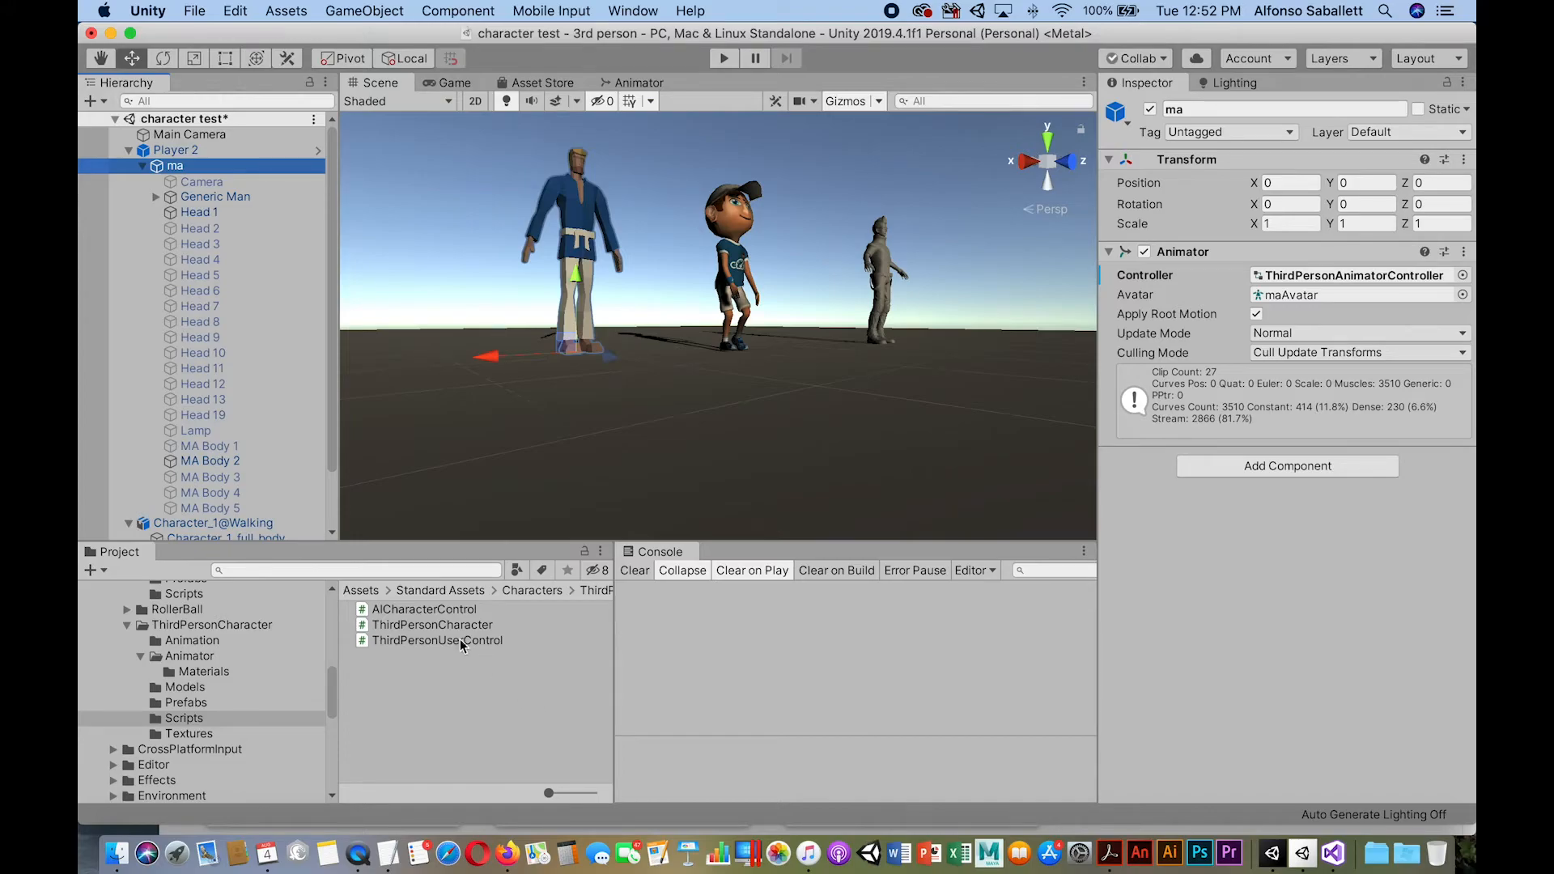
pyautogui.moveTo(332, 704)
pyautogui.mouseDown()
pyautogui.moveTo(330, 683)
pyautogui.moveTo(330, 696)
pyautogui.mouseUp()
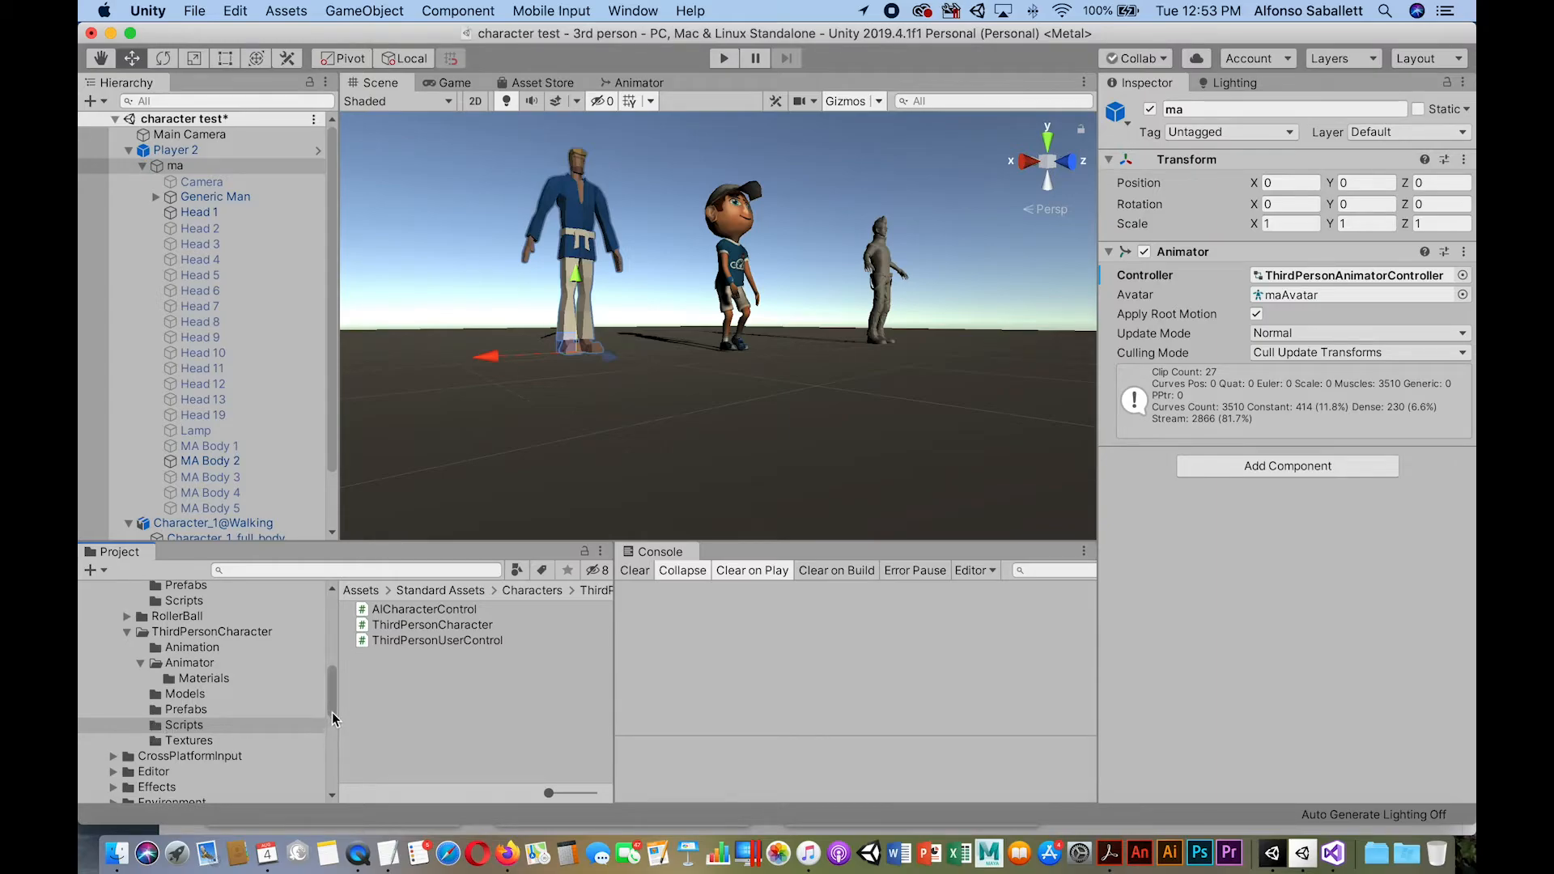
pyautogui.moveTo(332, 720); pyautogui.dragTo(329, 701)
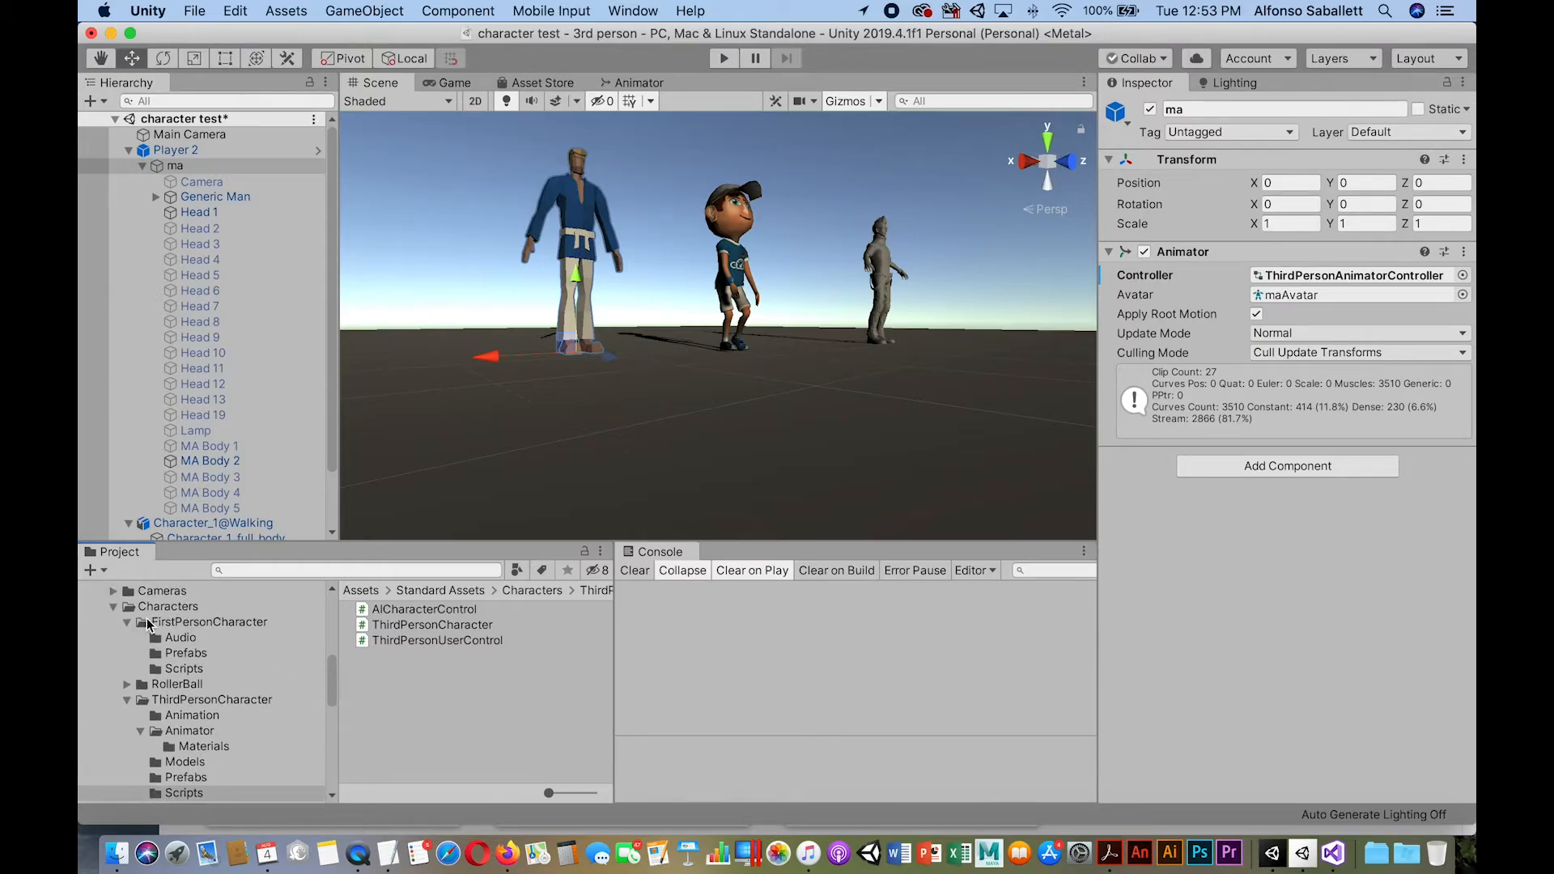
pyautogui.click(127, 699)
pyautogui.click(126, 699)
pyautogui.scroll(-5, 316, 687)
pyautogui.moveTo(361, 641); pyautogui.dragTo(1211, 624)
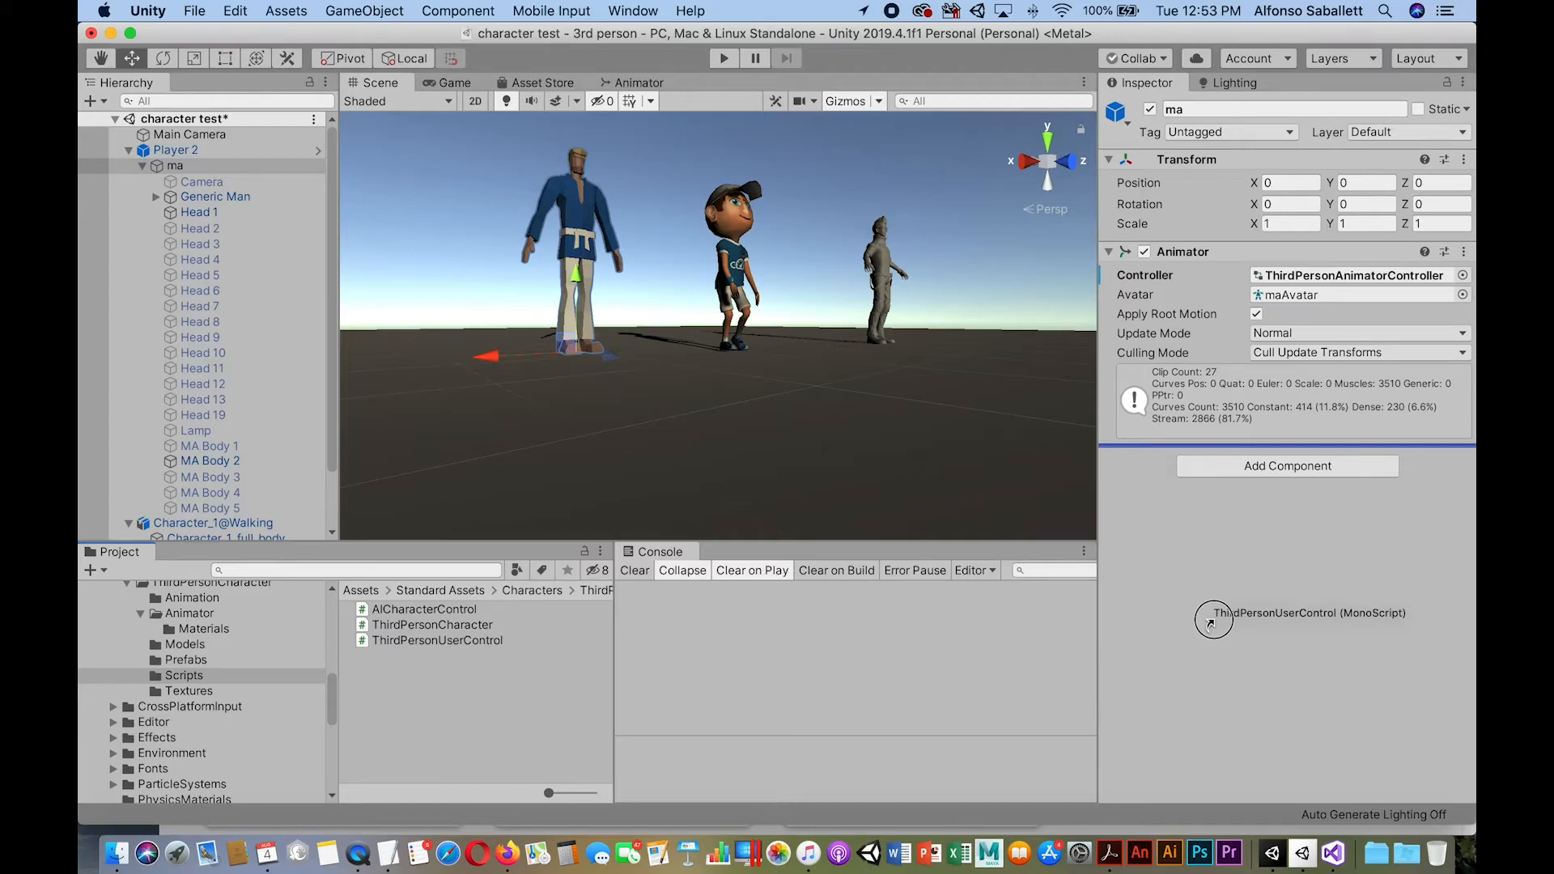
pyautogui.moveTo(1210, 623); pyautogui.dragTo(1214, 619)
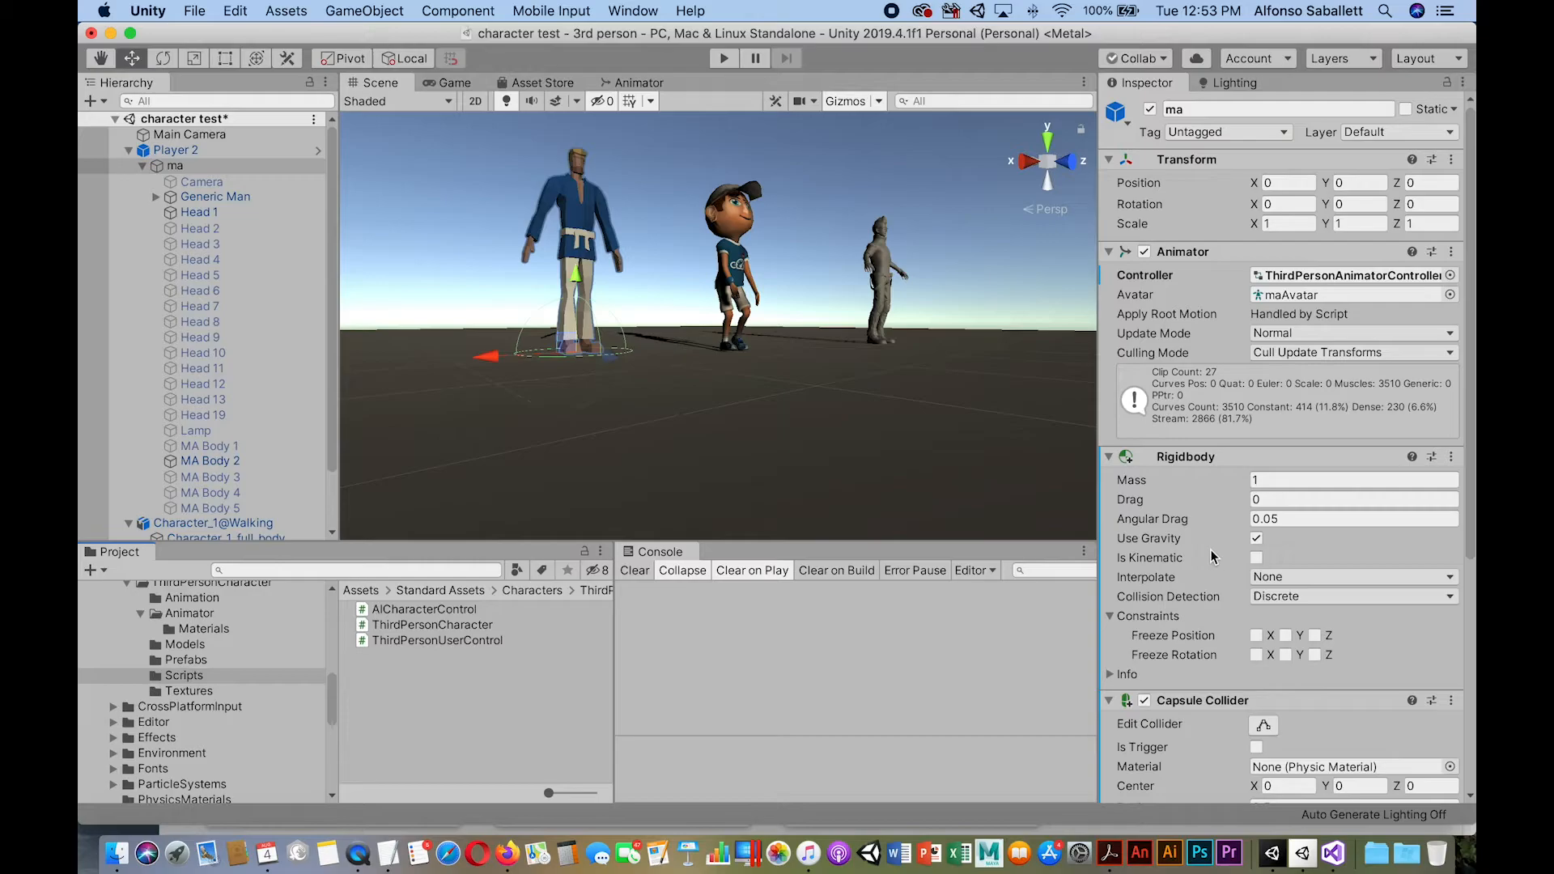
# Fit ma's Capsule Collider with center Y 0.78, radius 0.29 and height 1.53, and set the Third Person Character's Ground Check Distance to 0.3.
pyautogui.moveTo(1472, 507); pyautogui.dragTo(1451, 660)
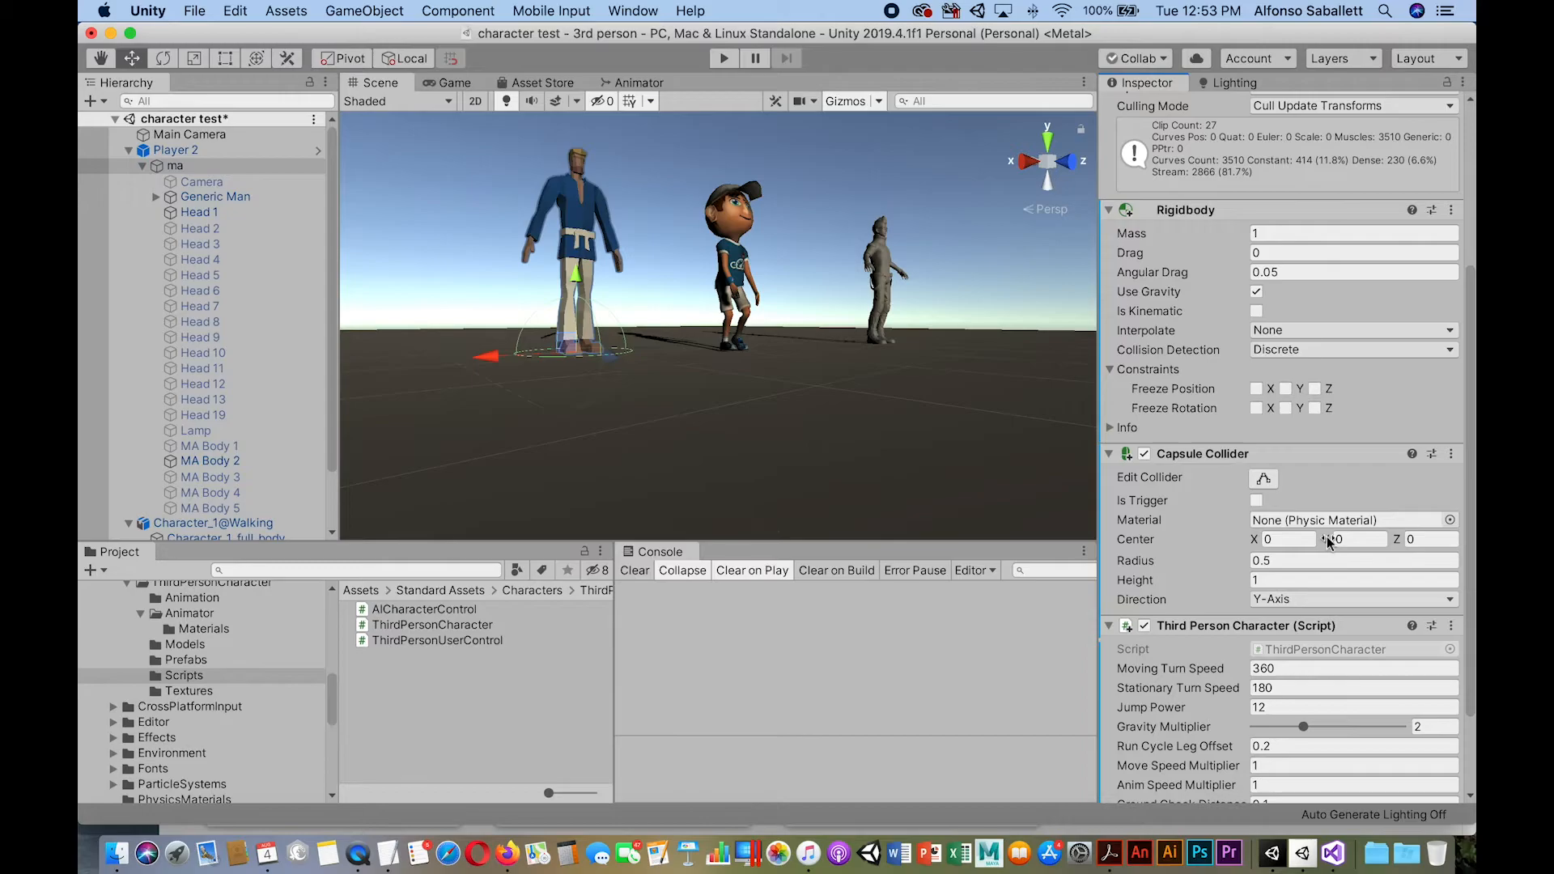
pyautogui.moveTo(1326, 539); pyautogui.dragTo(1362, 540)
pyautogui.click(1362, 540)
pyautogui.moveTo(1245, 567); pyautogui.dragTo(1235, 567)
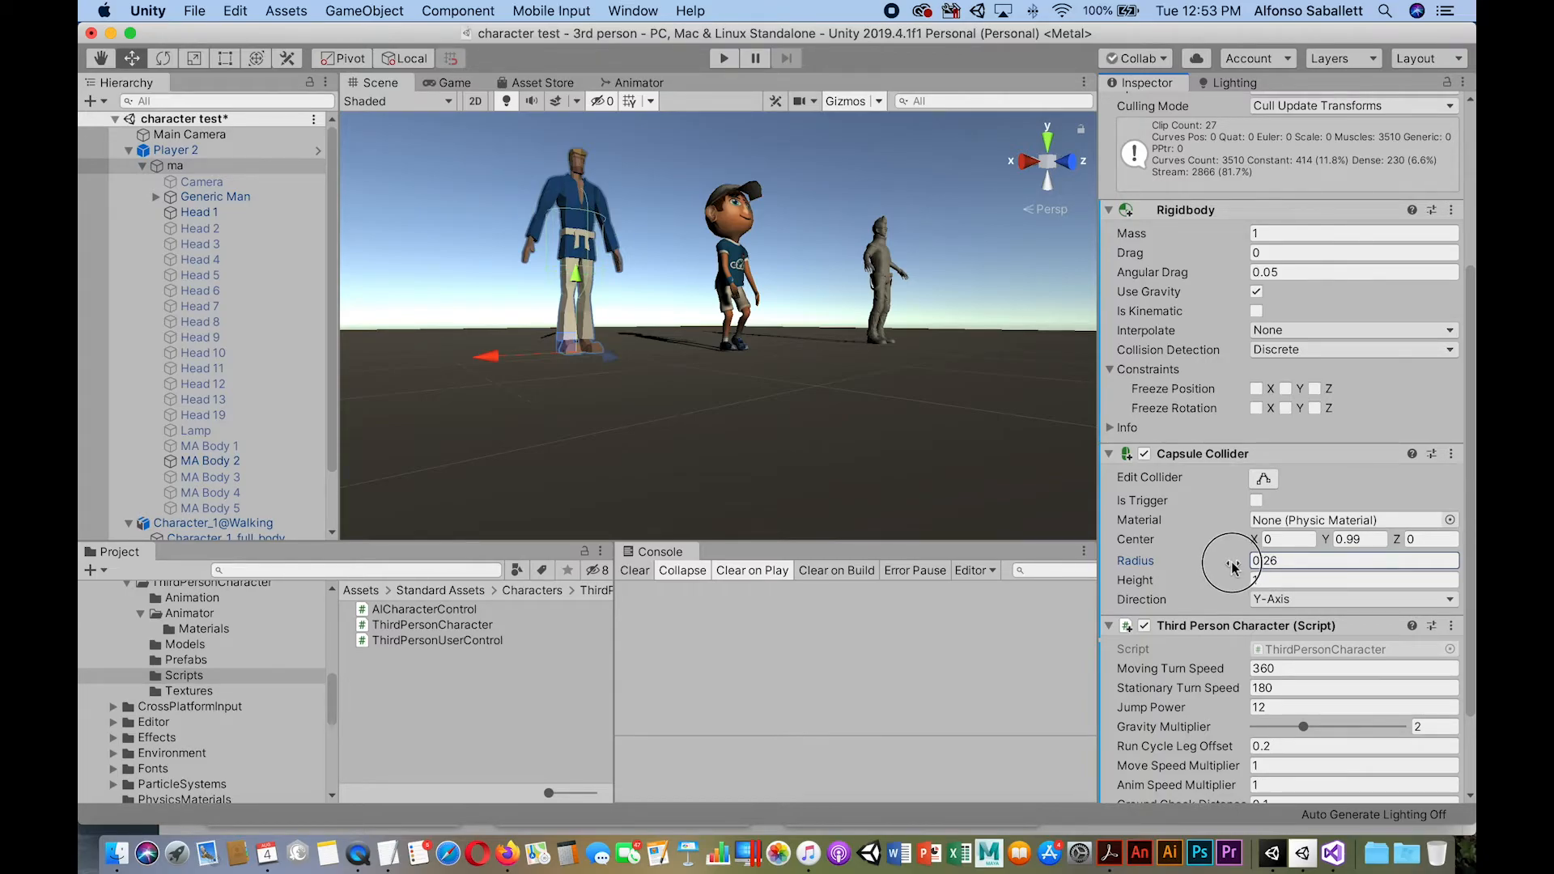
pyautogui.moveTo(1325, 540); pyautogui.dragTo(1324, 544)
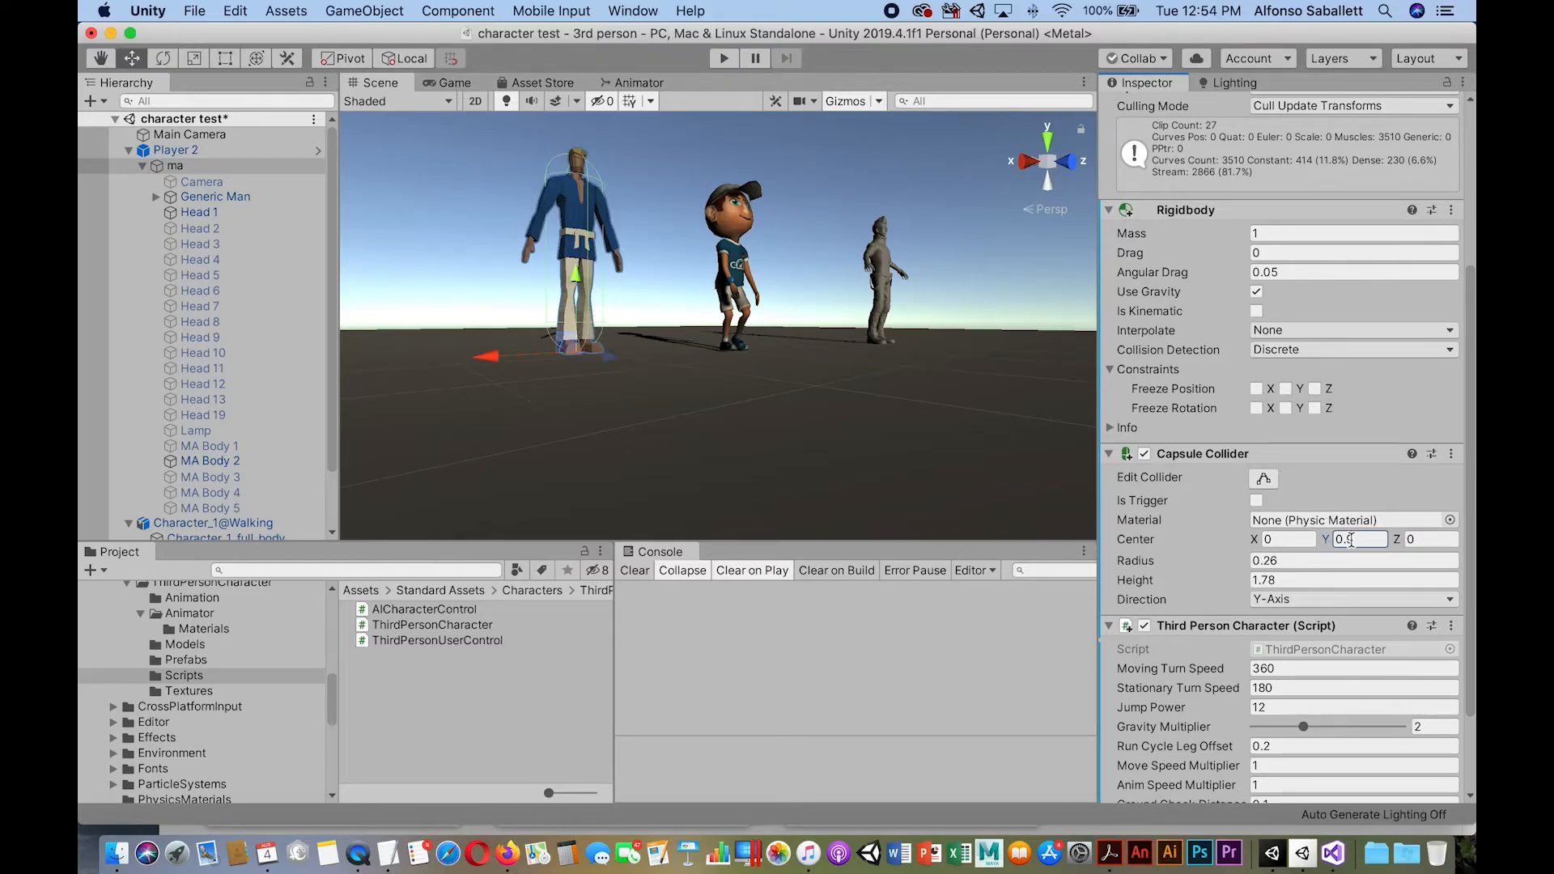
pyautogui.doubleClick(1362, 539)
pyautogui.write('0..78')
pyautogui.click(1303, 562)
pyautogui.write('0.29')
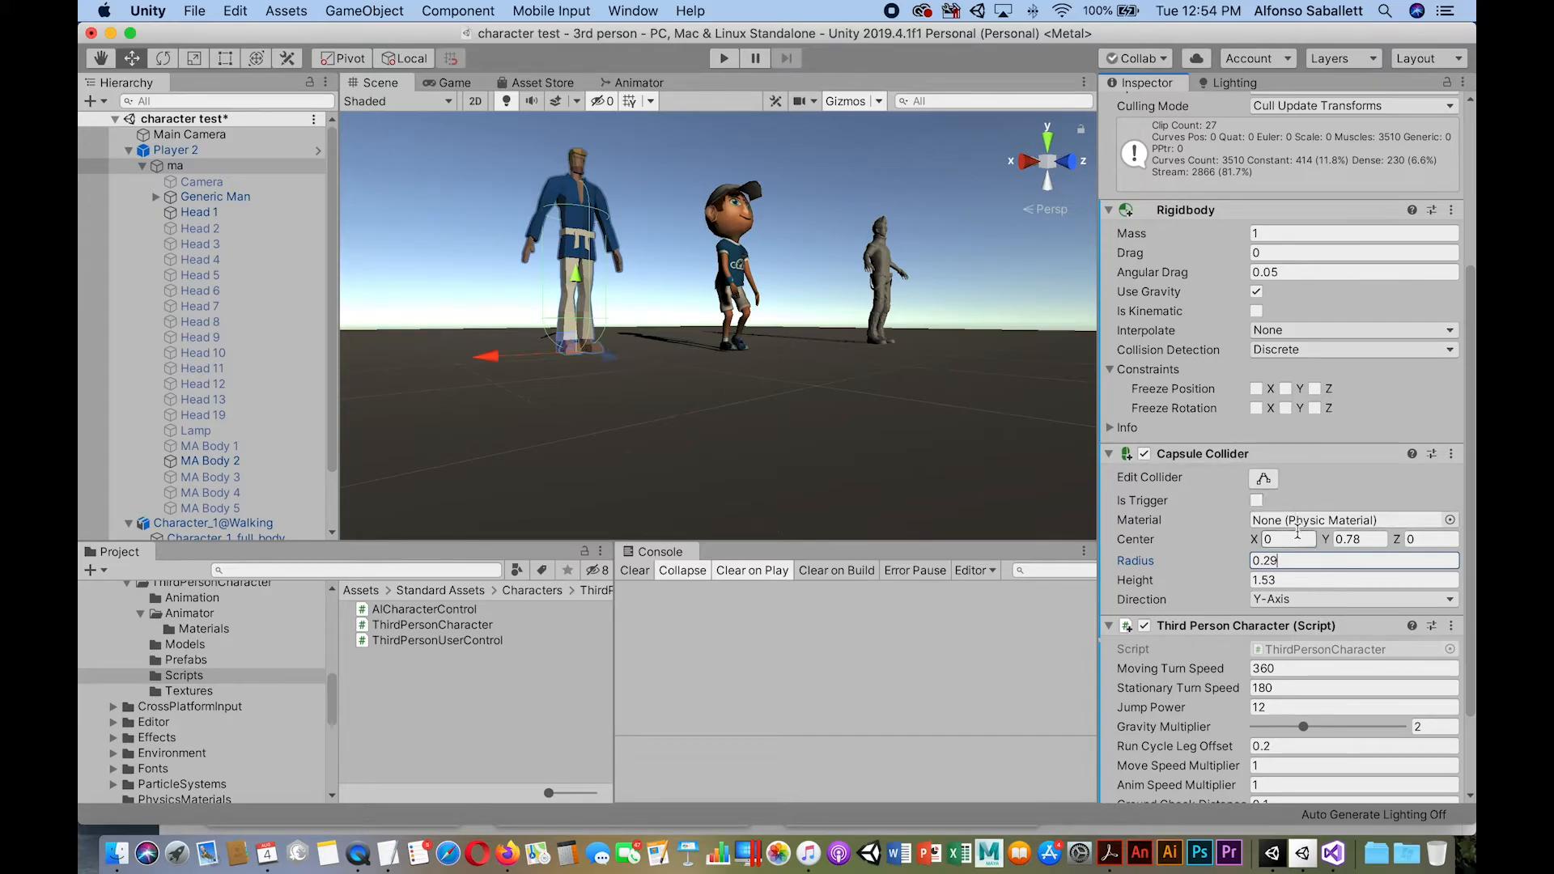
pyautogui.scroll(-4, 1329, 615)
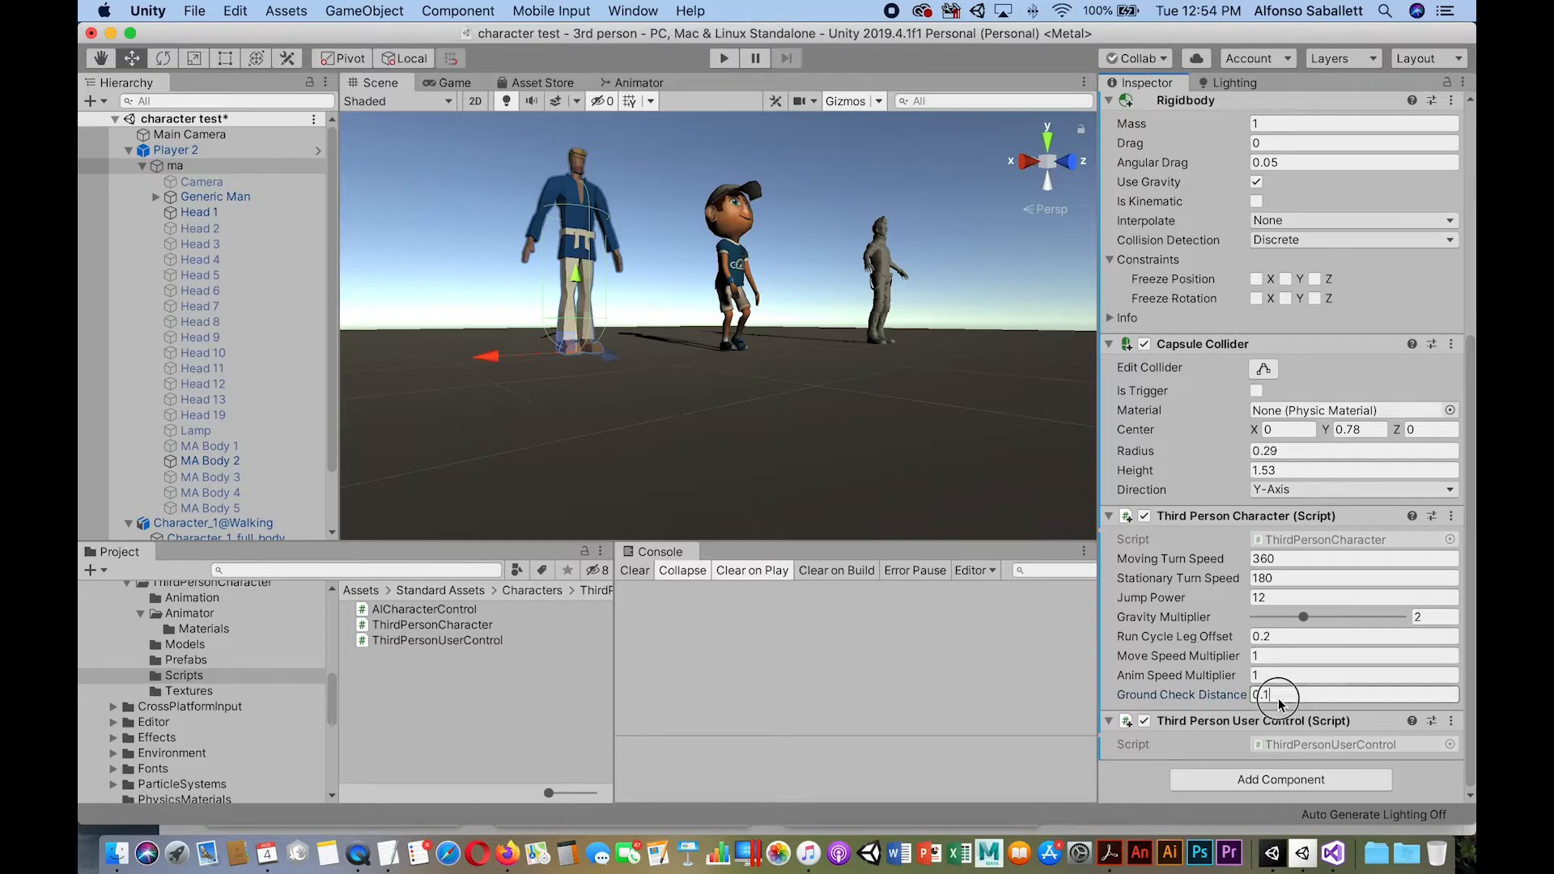
pyautogui.click(1282, 694)
# Play-test the scene by moving the characters forward and backward, jumping and crouching.
pyautogui.press('super+p')
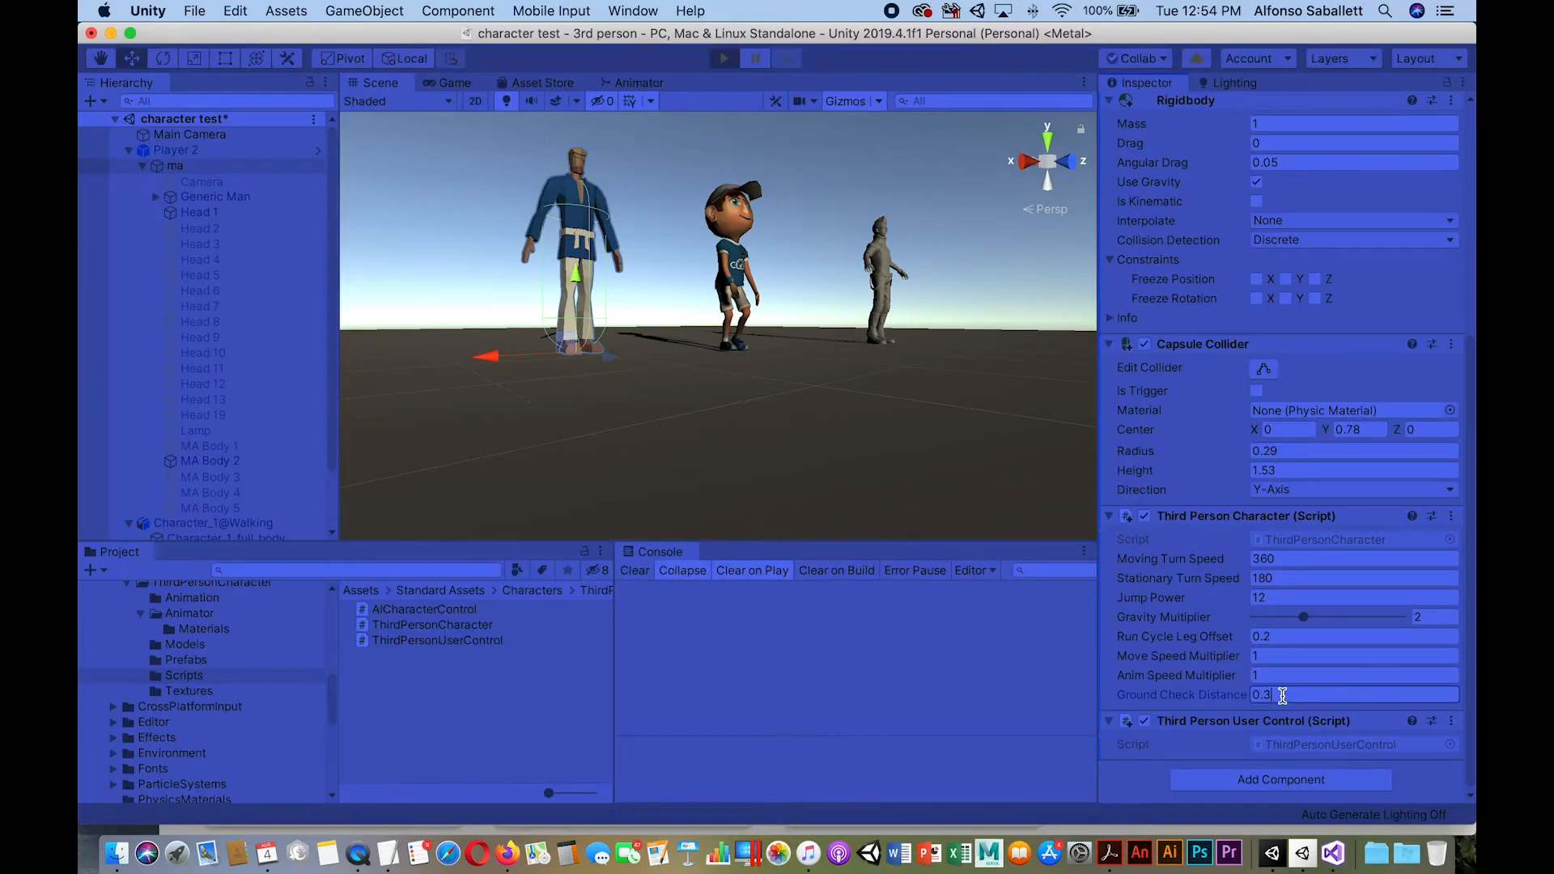
pyautogui.press('w')
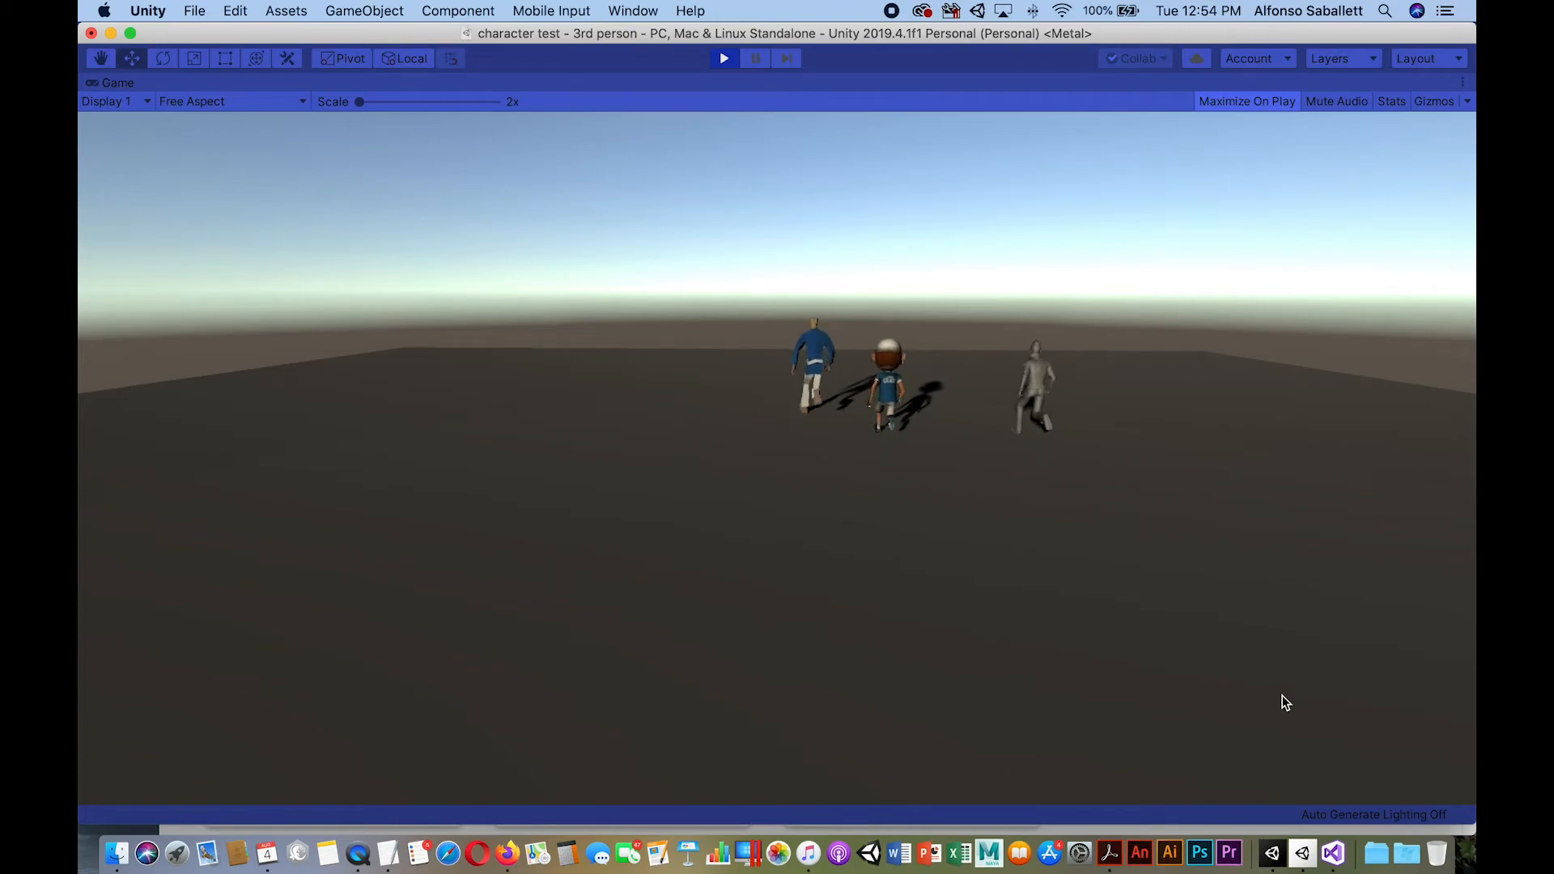
pyautogui.press('s')
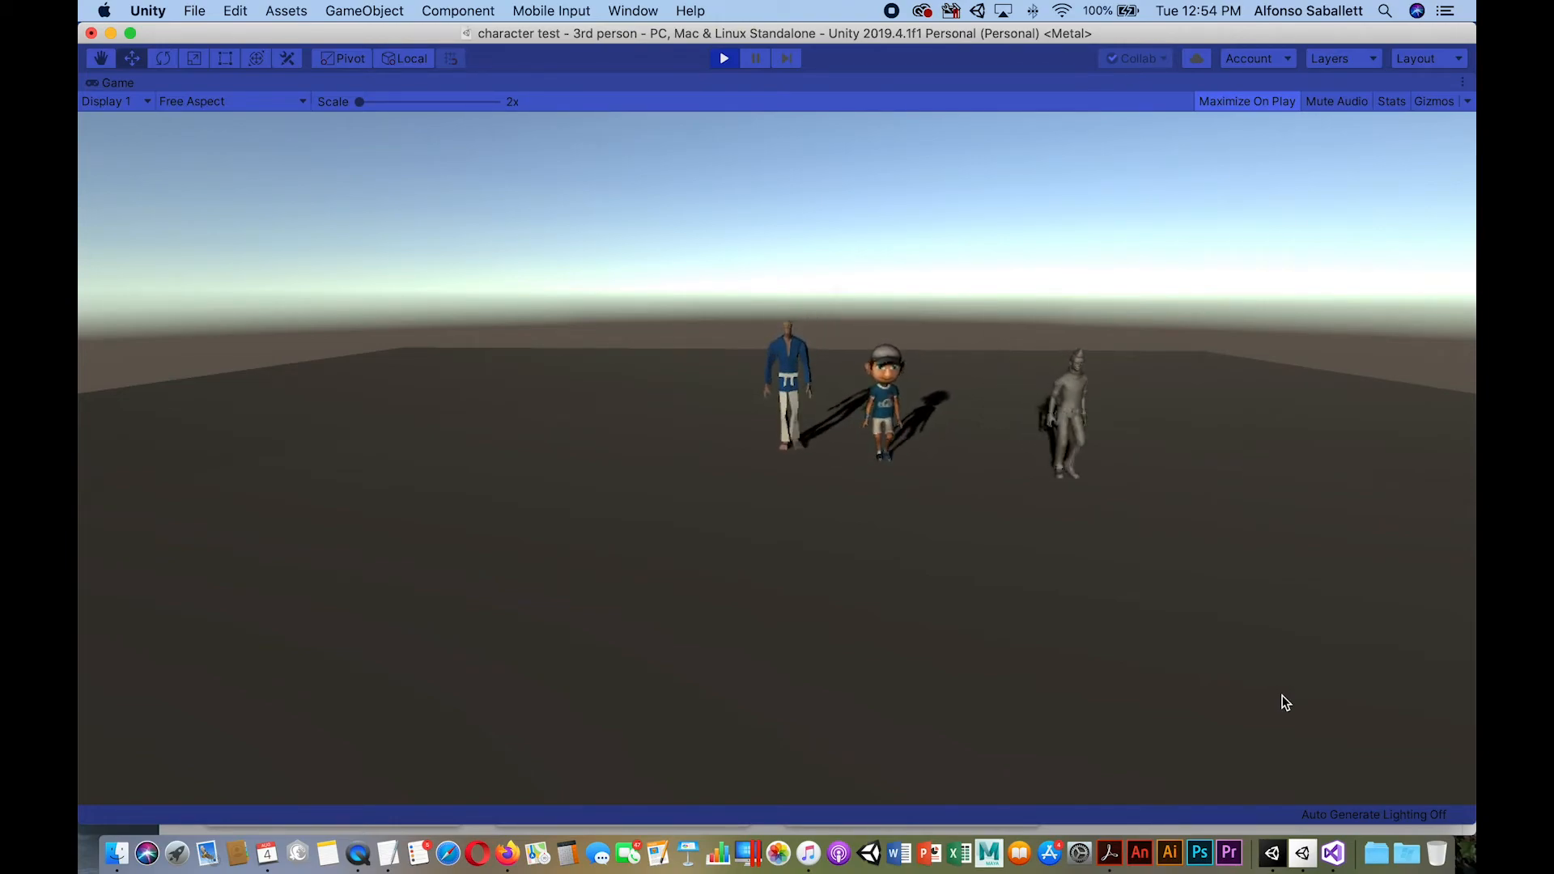
pyautogui.press('space')
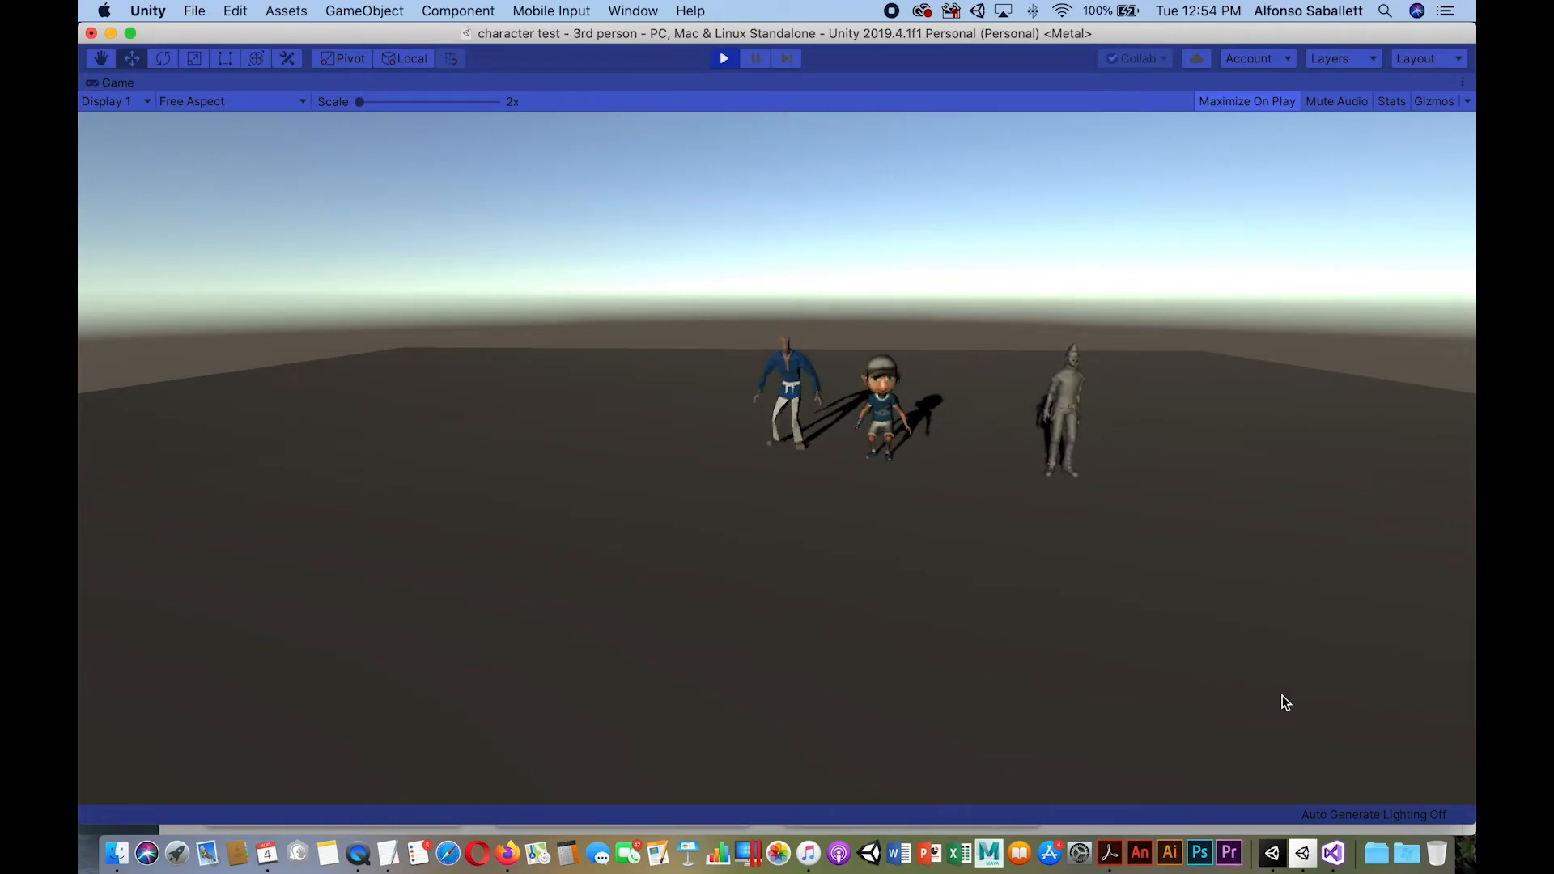
pyautogui.press('c')
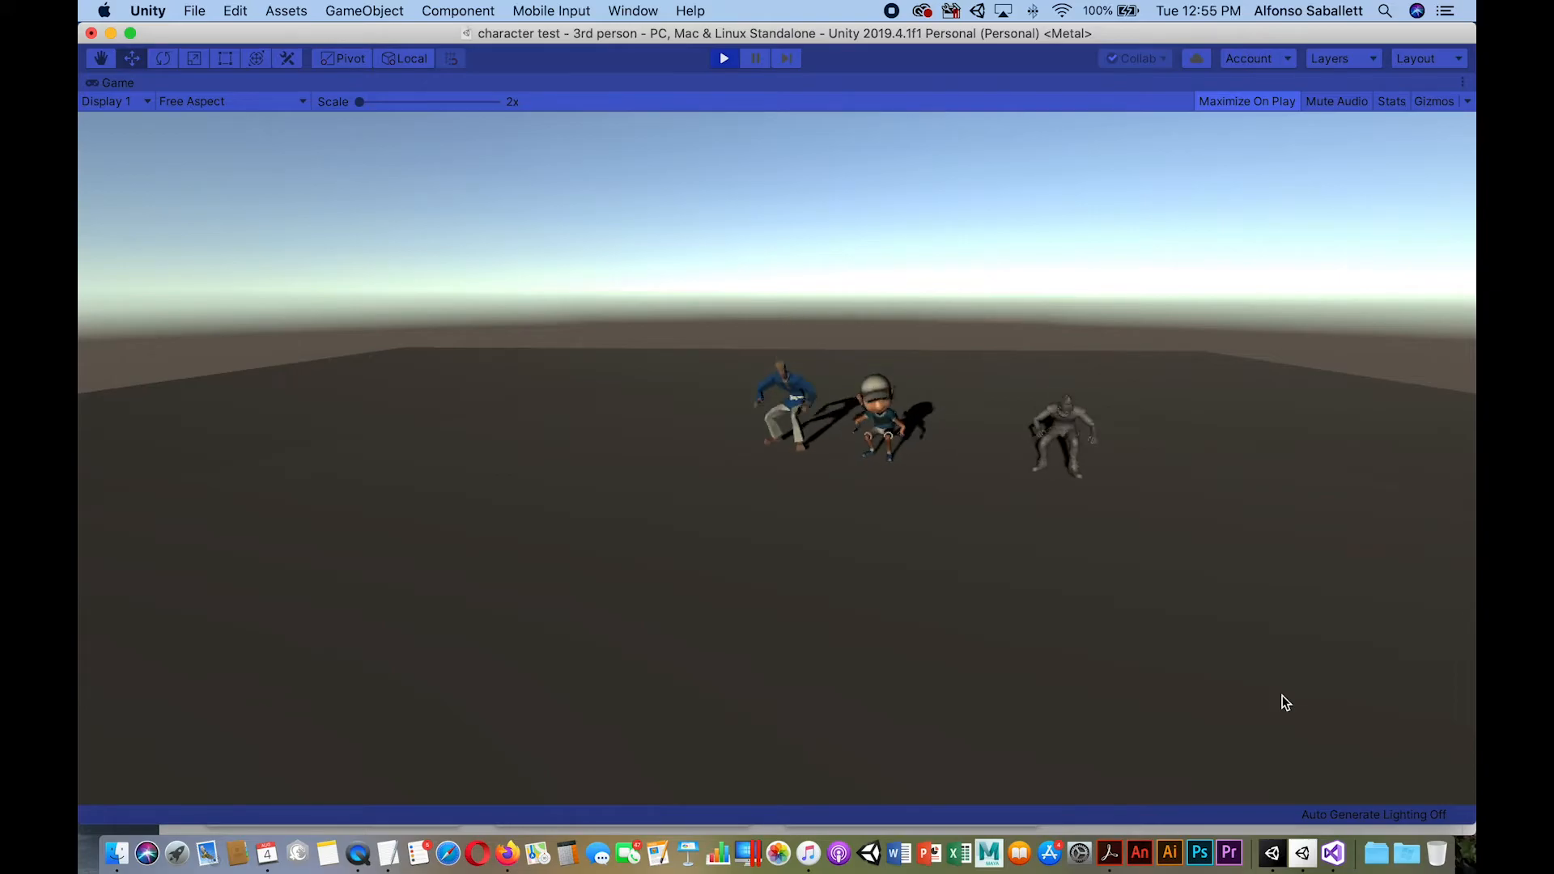
pyautogui.press('super+p')
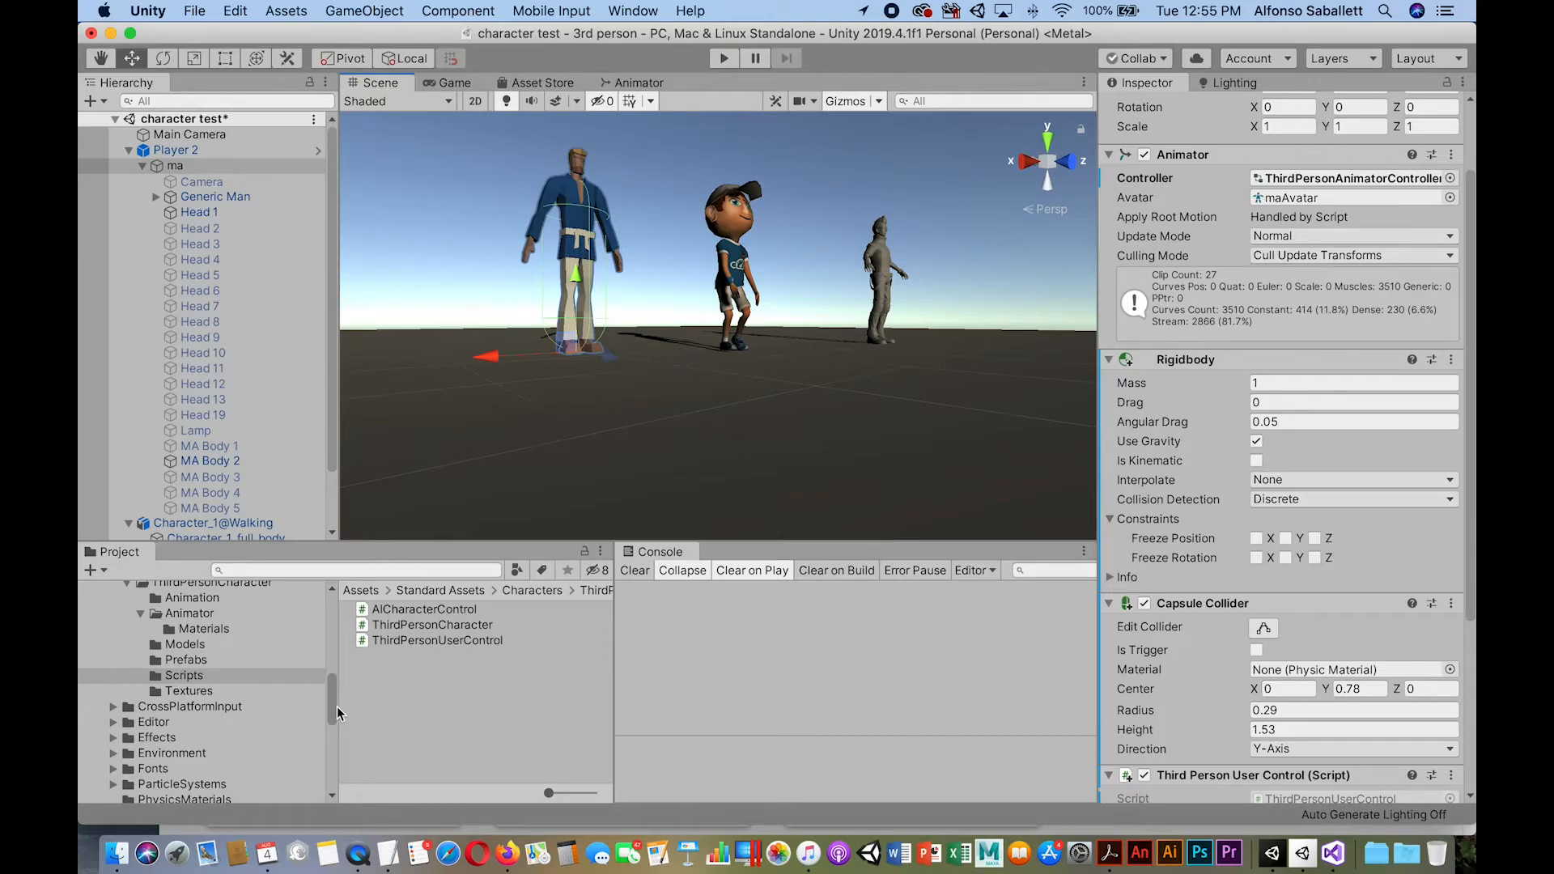
# Place the unitychan prefab from the Unity-chan! Model Prefabs folder in the scene beside Player 2.
pyautogui.scroll(-2, 329, 701)
pyautogui.scroll(-5, 603, 411)
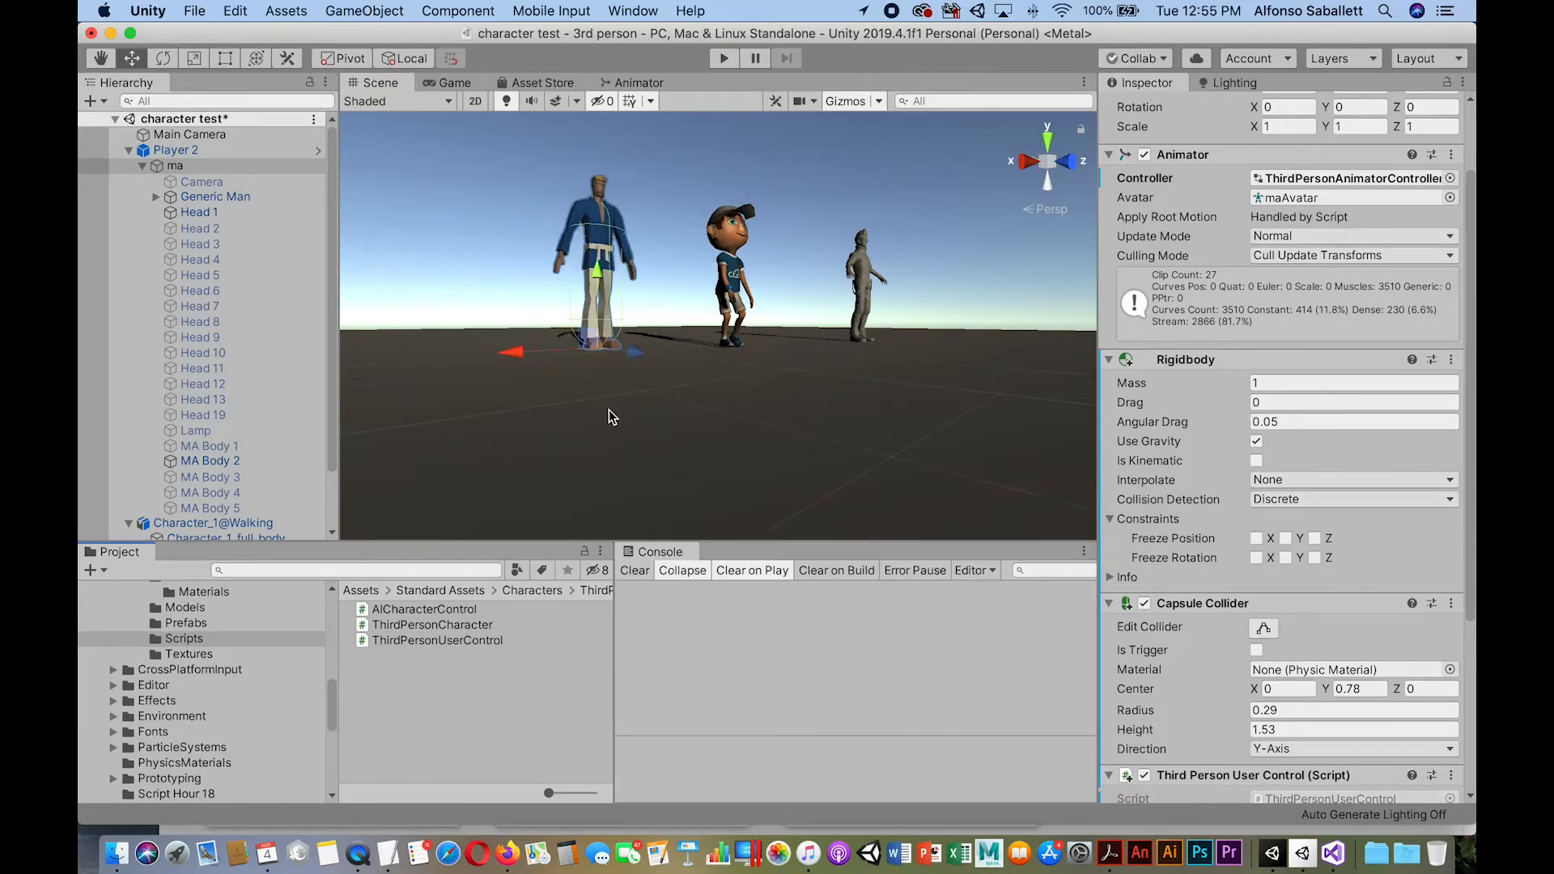
pyautogui.moveTo(328, 701); pyautogui.dragTo(335, 724)
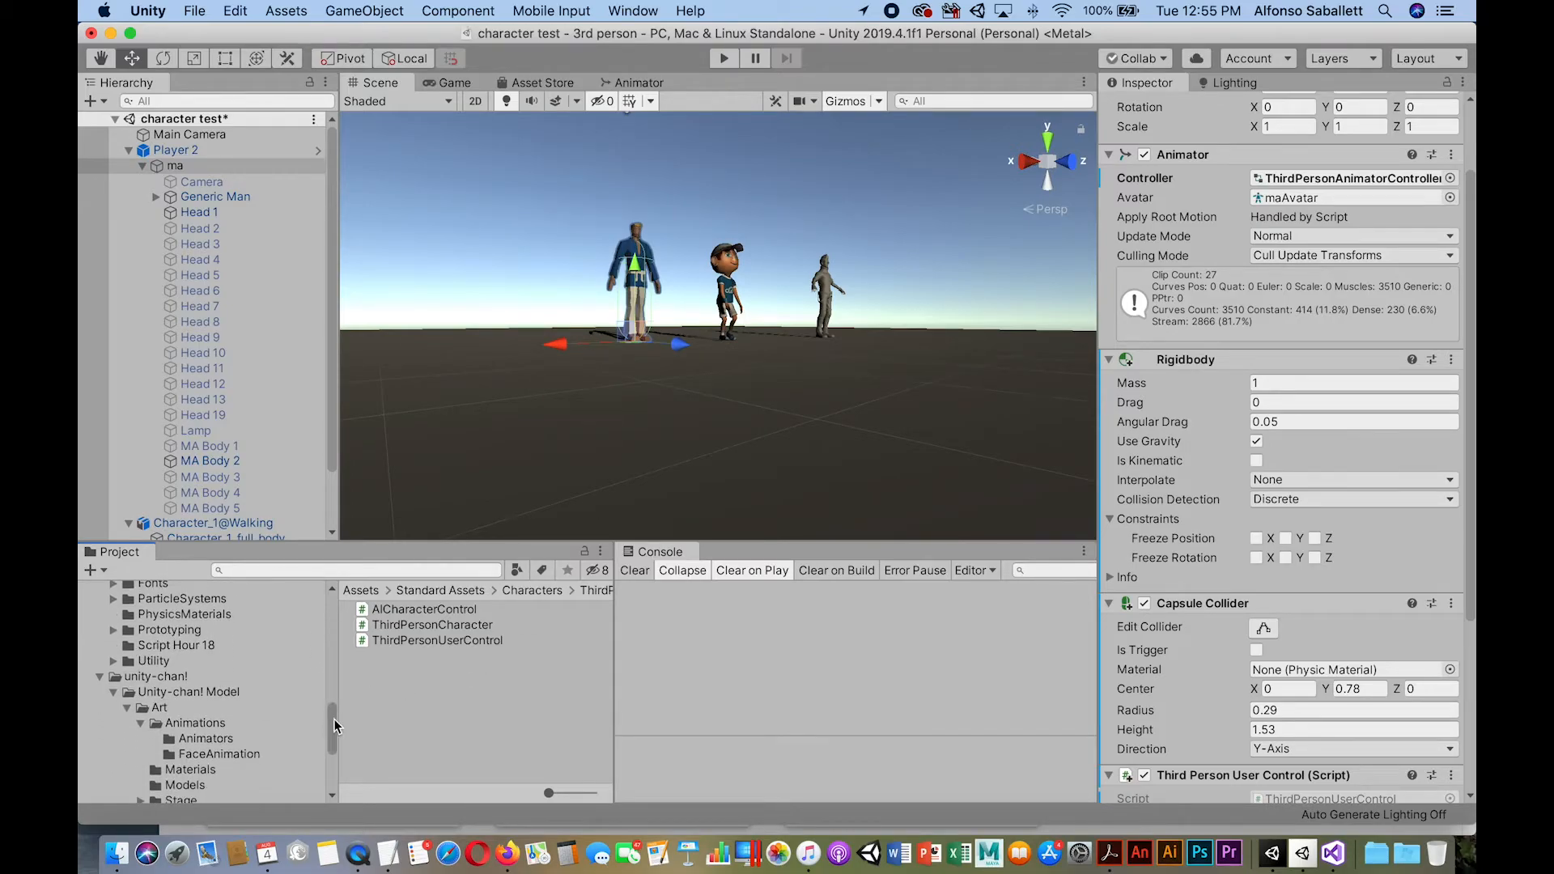
pyautogui.scroll(-4, 334, 726)
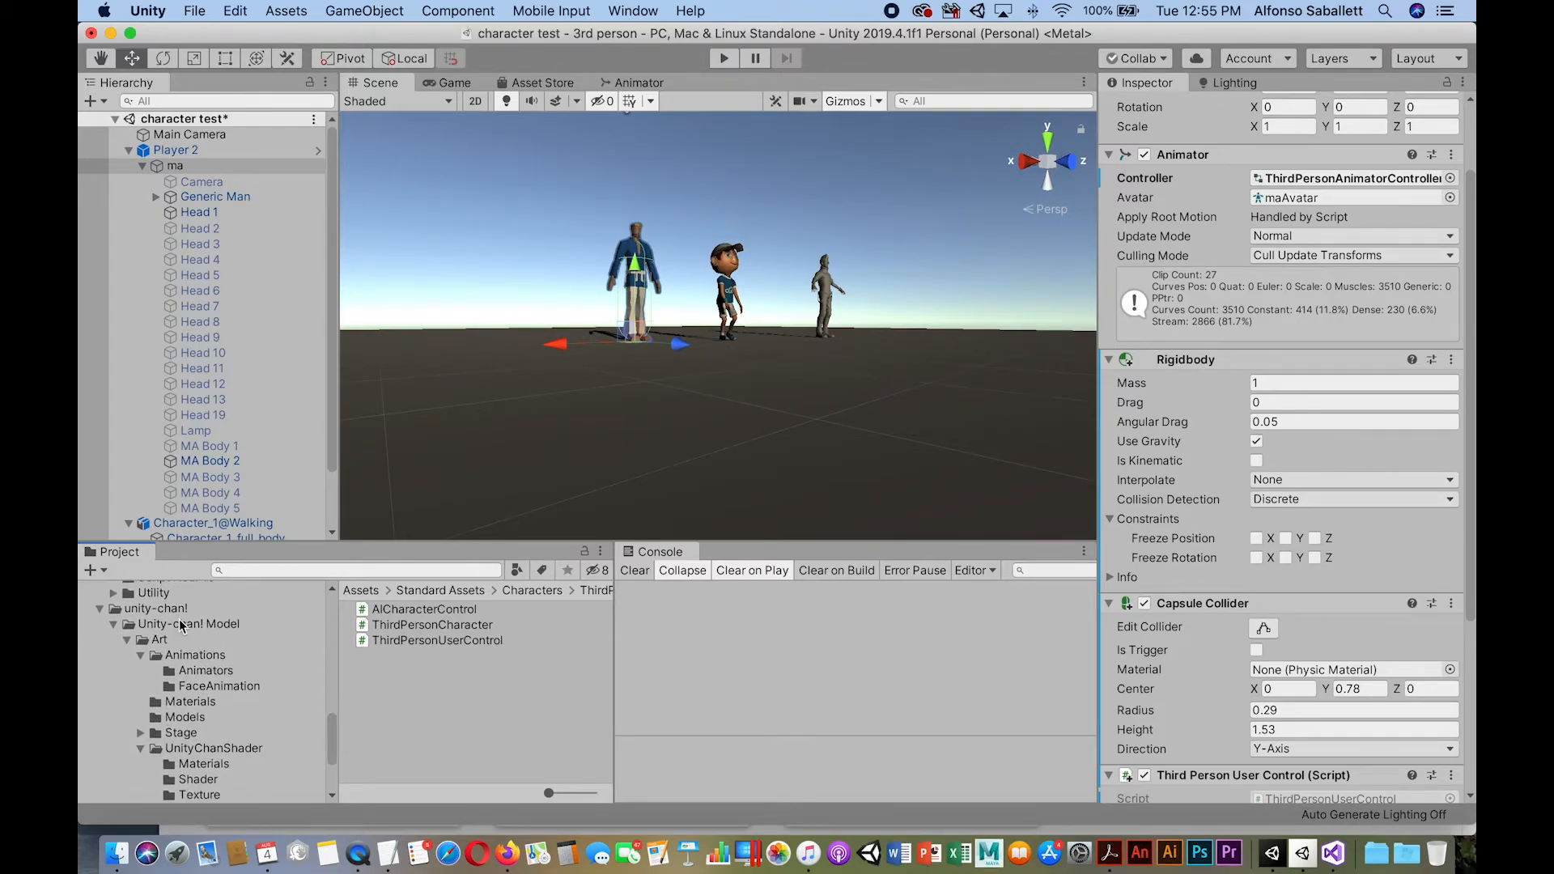
pyautogui.click(157, 613)
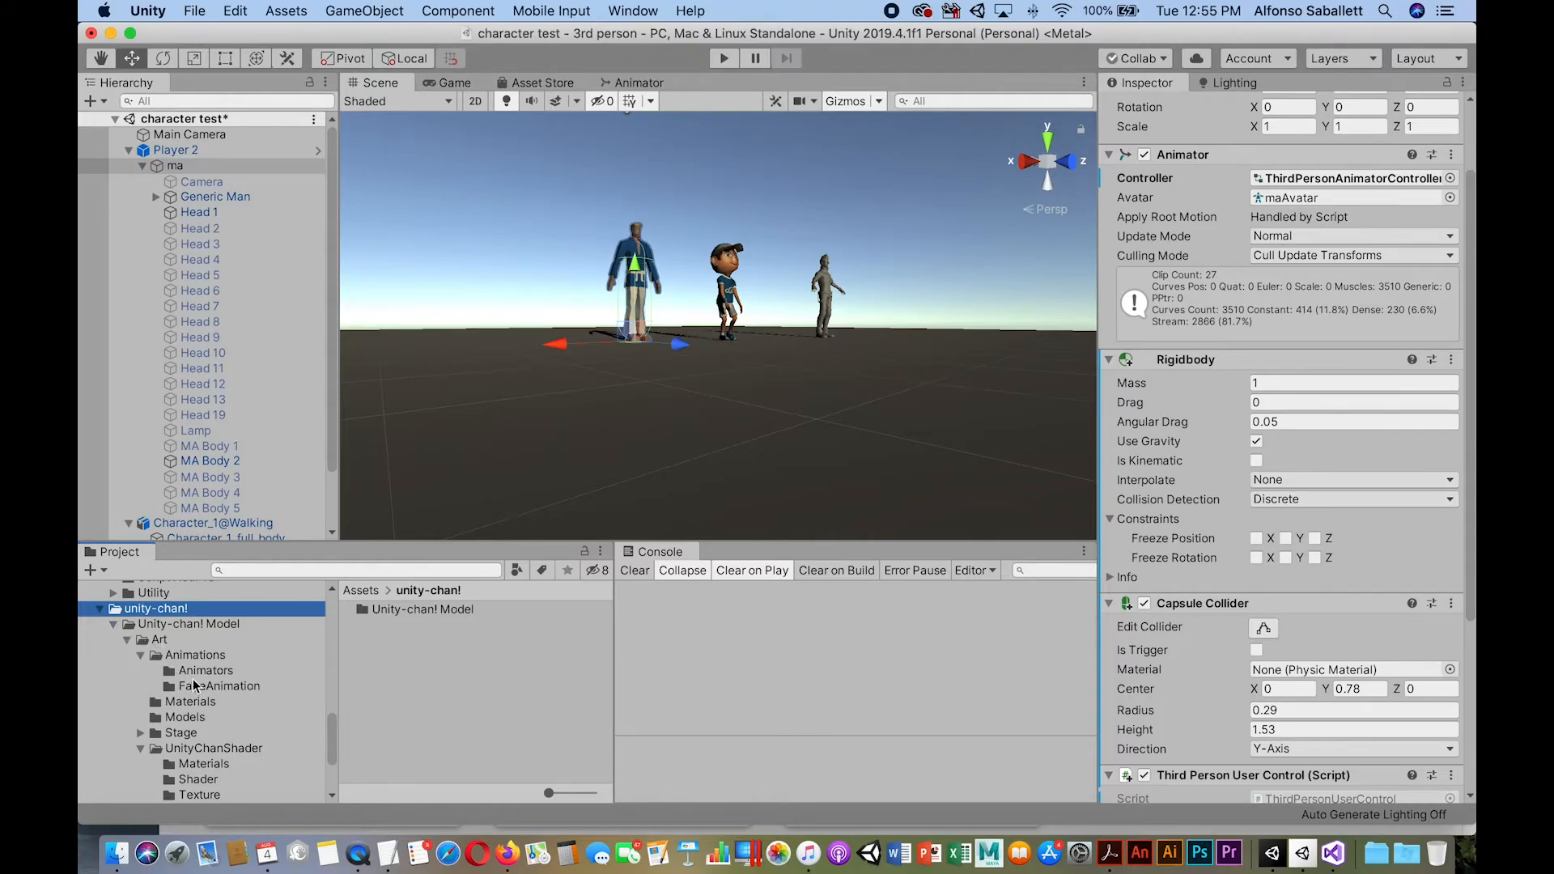
pyautogui.scroll(-5, 332, 749)
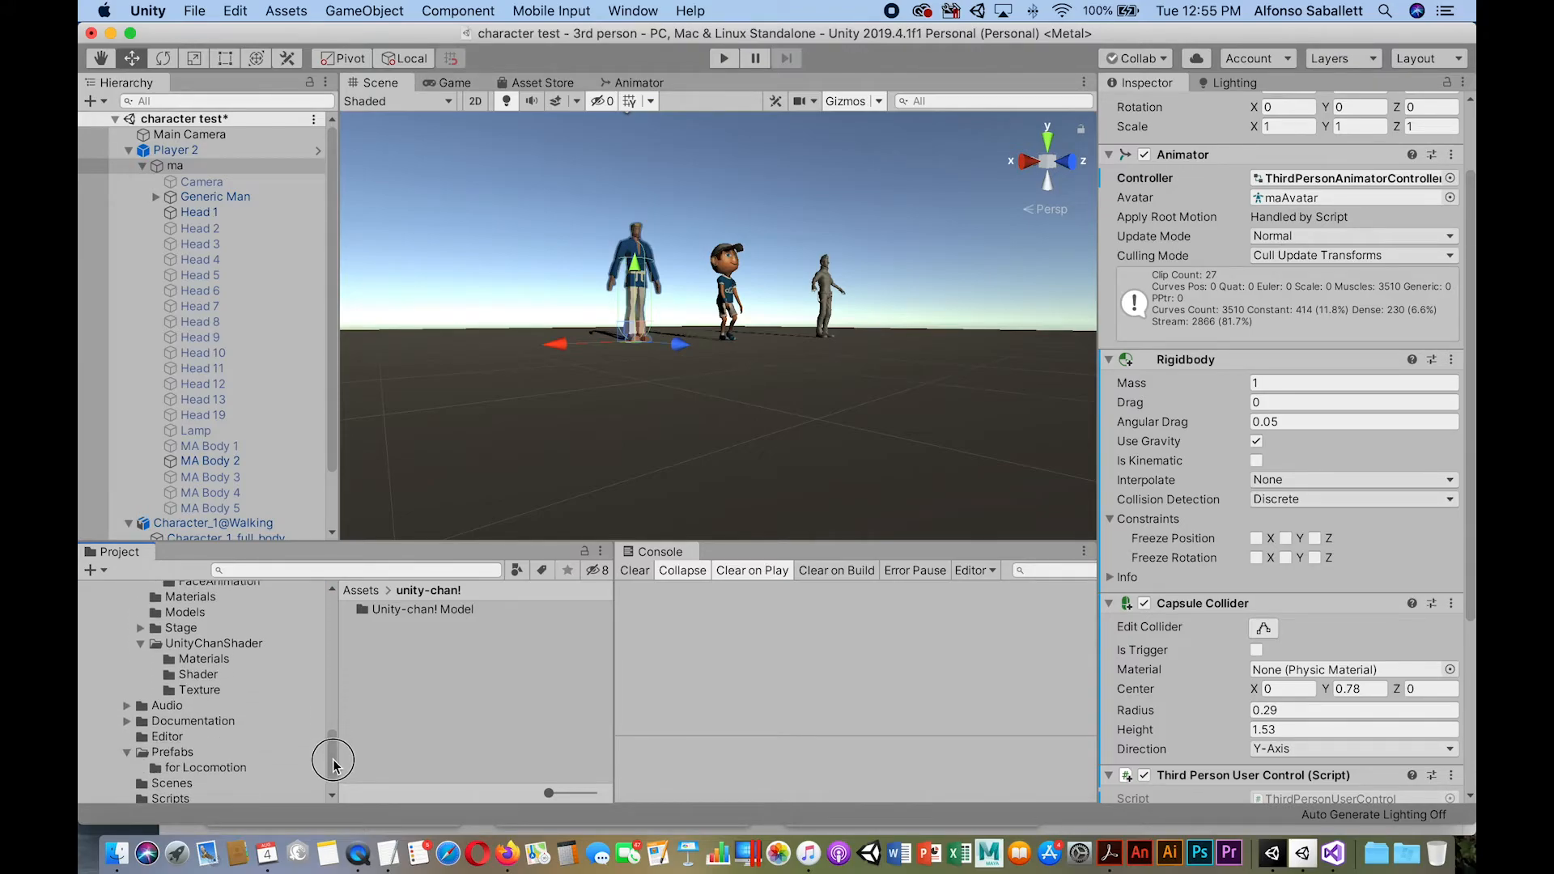
pyautogui.click(140, 633)
pyautogui.click(140, 634)
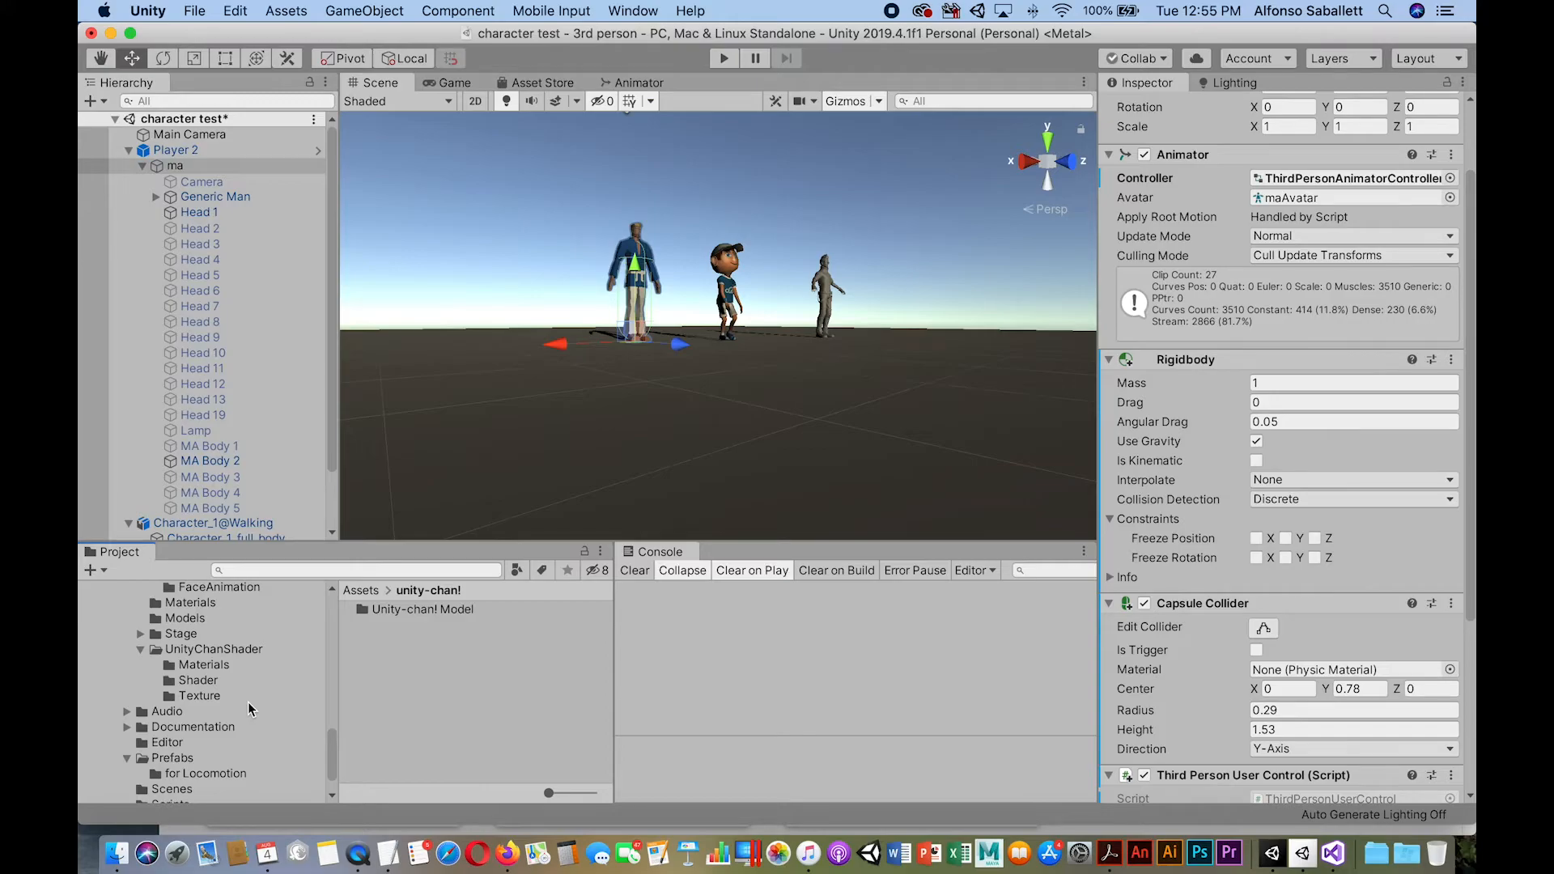
pyautogui.moveTo(331, 741); pyautogui.dragTo(332, 761)
pyautogui.click(153, 715)
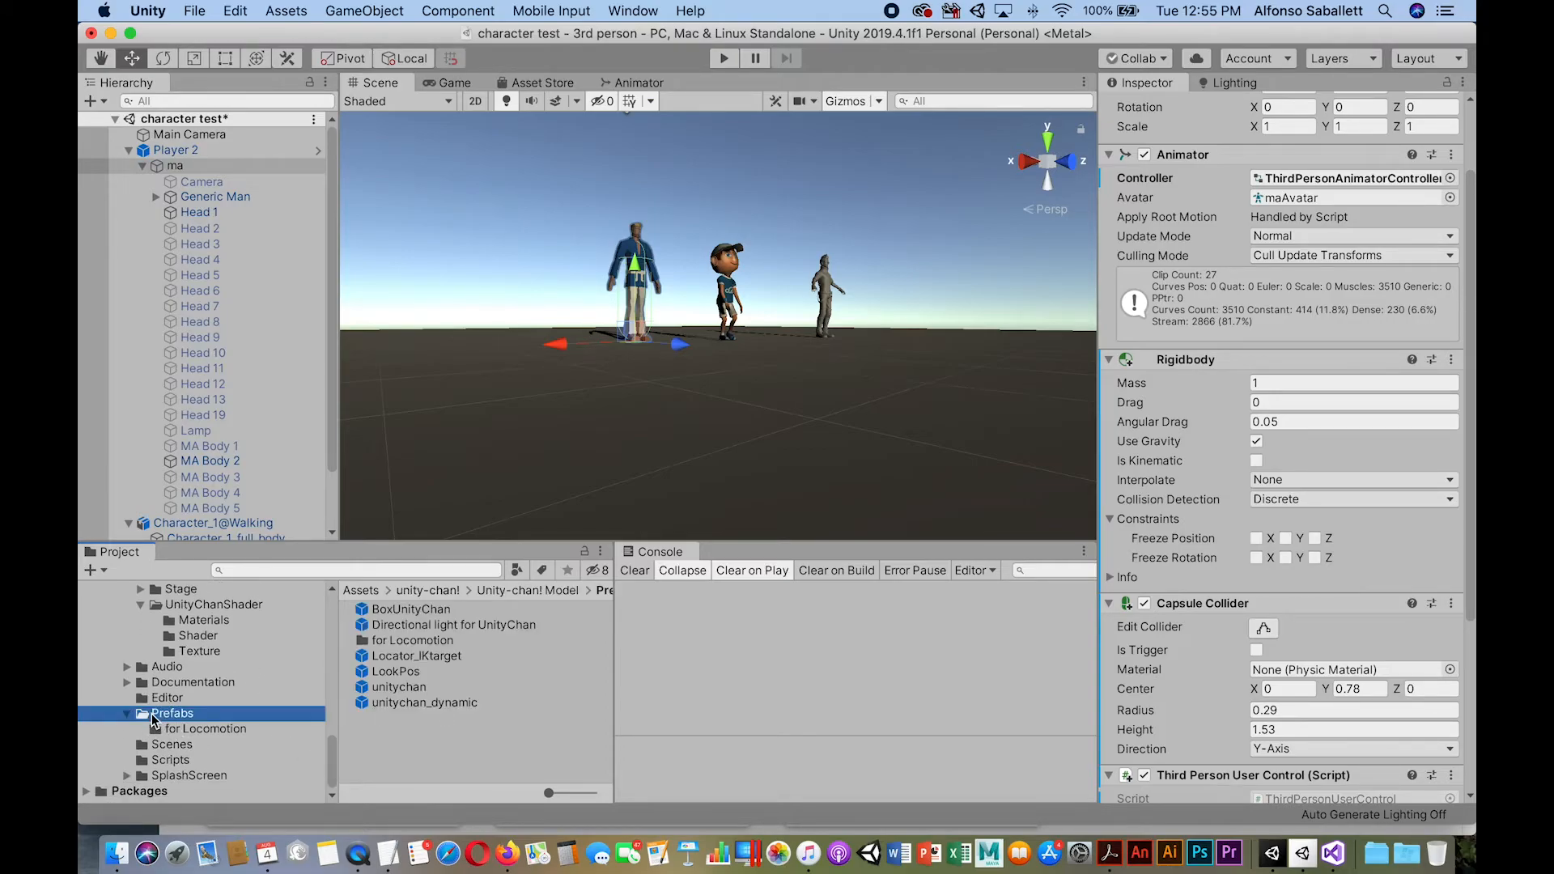
pyautogui.moveTo(368, 688); pyautogui.dragTo(513, 334)
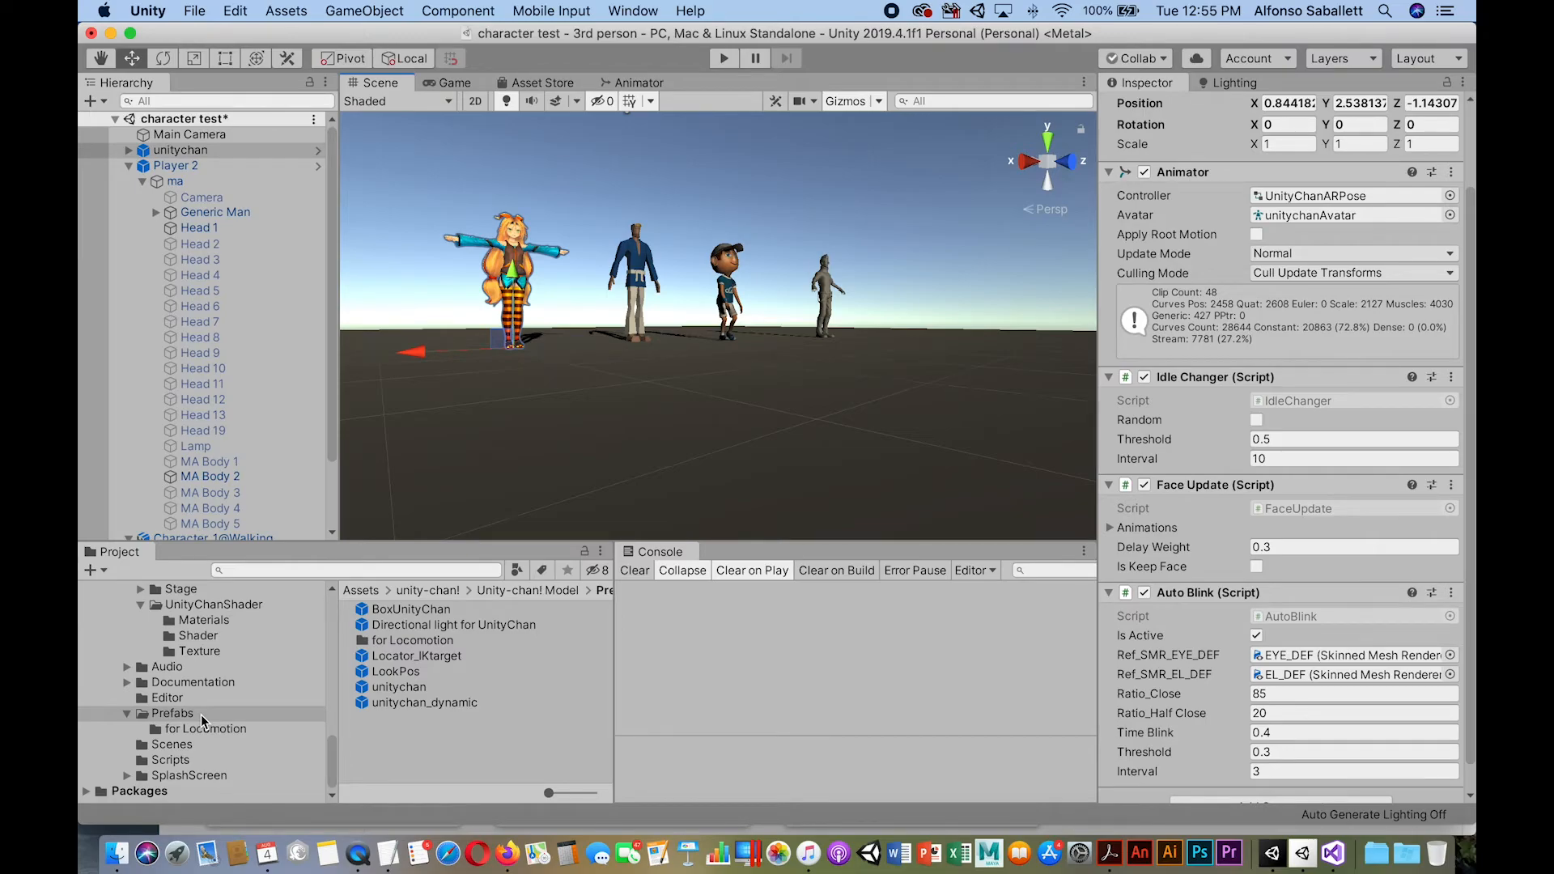
# Play-test the scene with unitychan, switching her motion to the next one and back.
pyautogui.press('super+p')
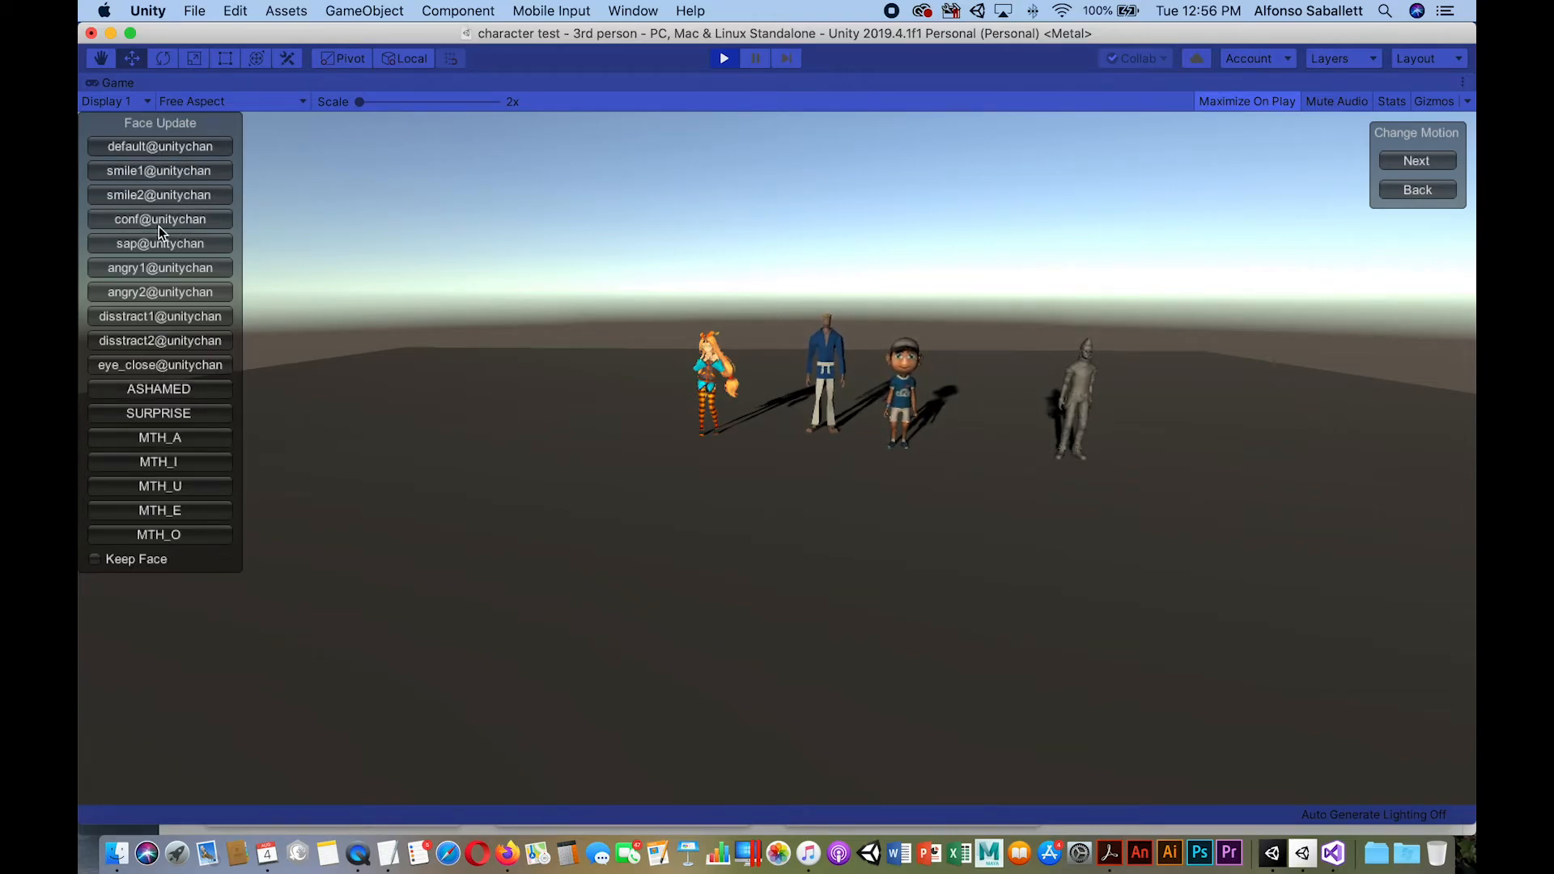
pyautogui.click(1418, 161)
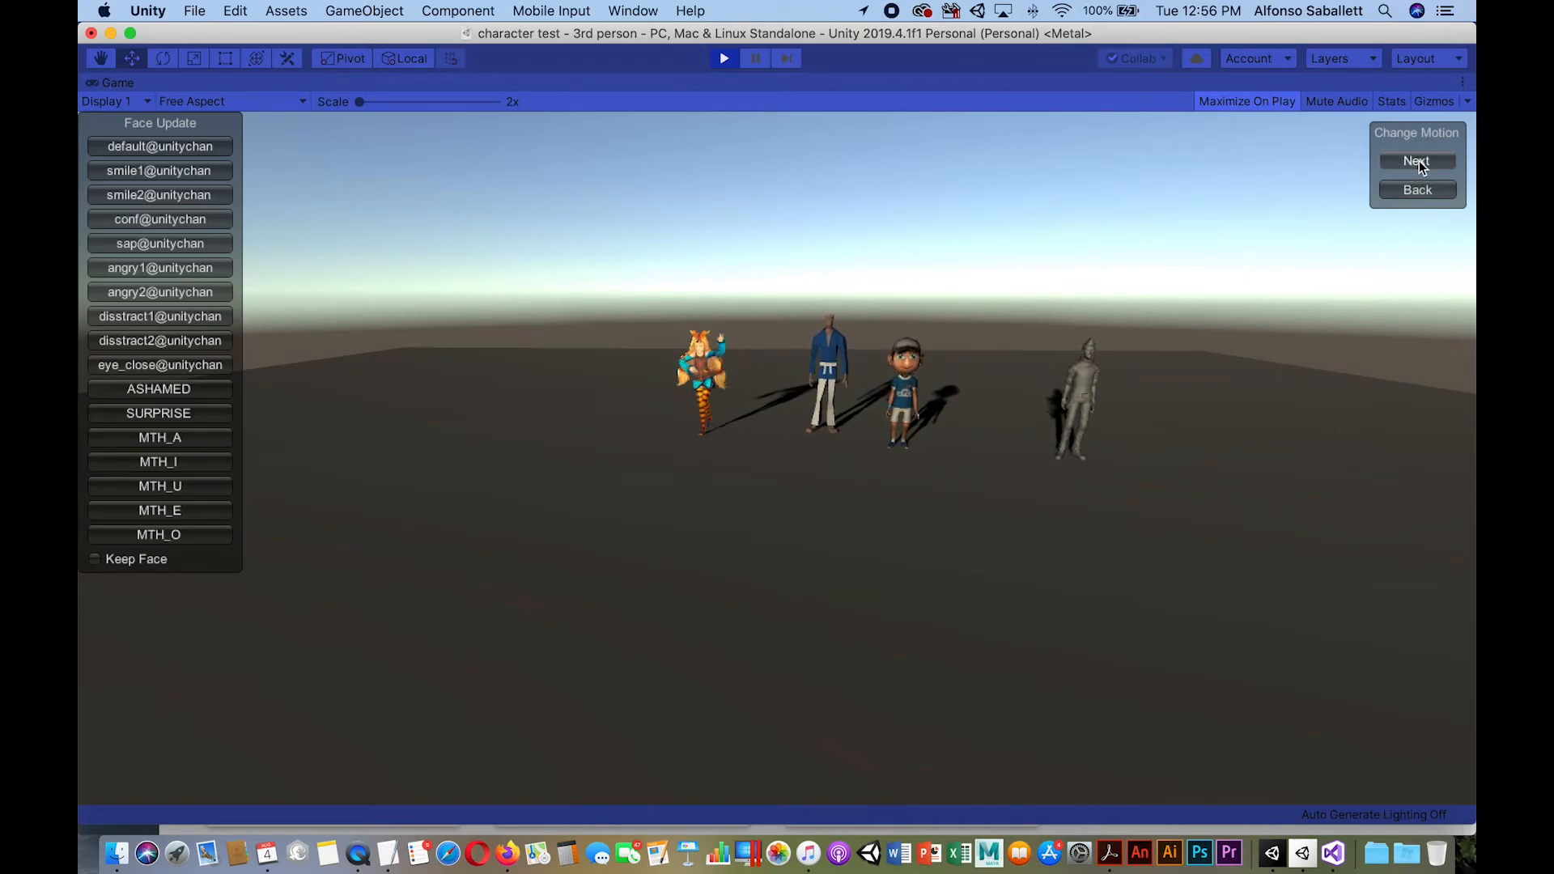
pyautogui.click(1418, 191)
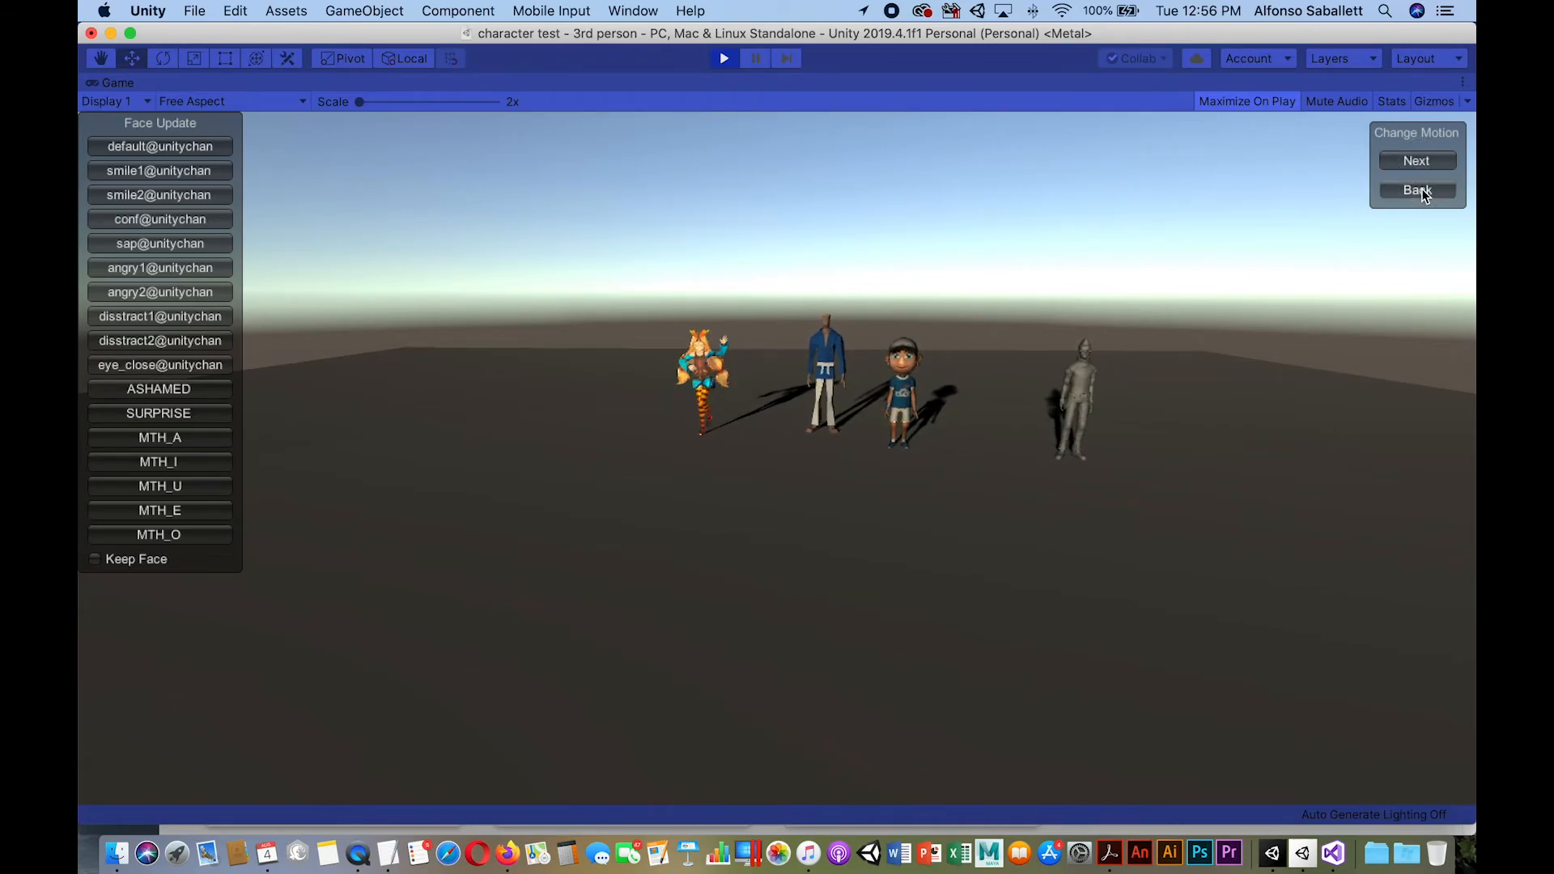
pyautogui.press('super+p')
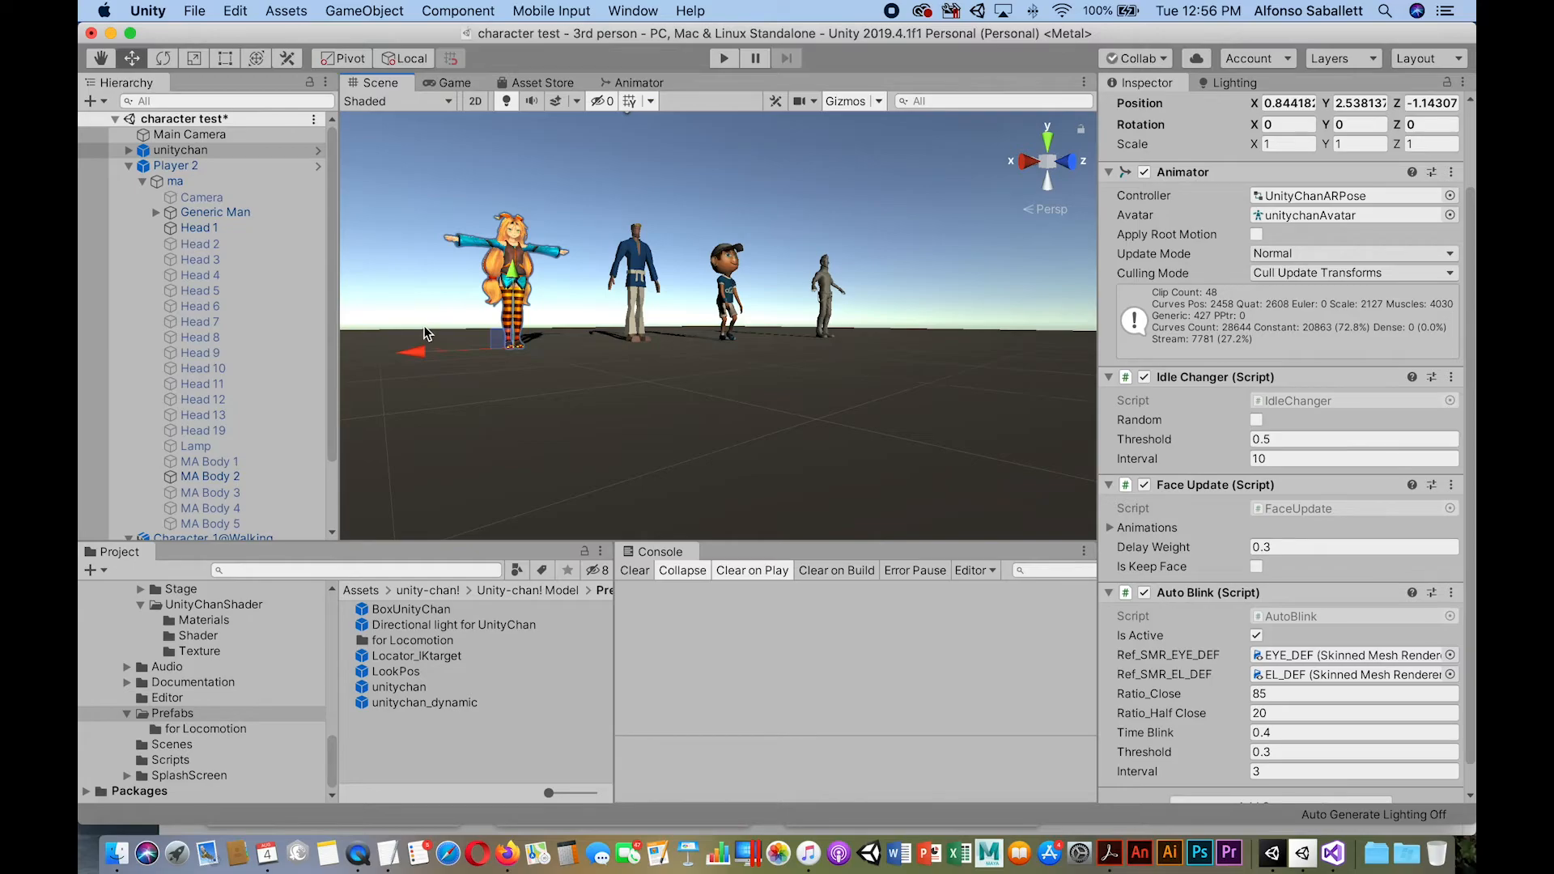
# Delete unitychan from the scene and collapse Player 2's child objects.
pyautogui.click(147, 153)
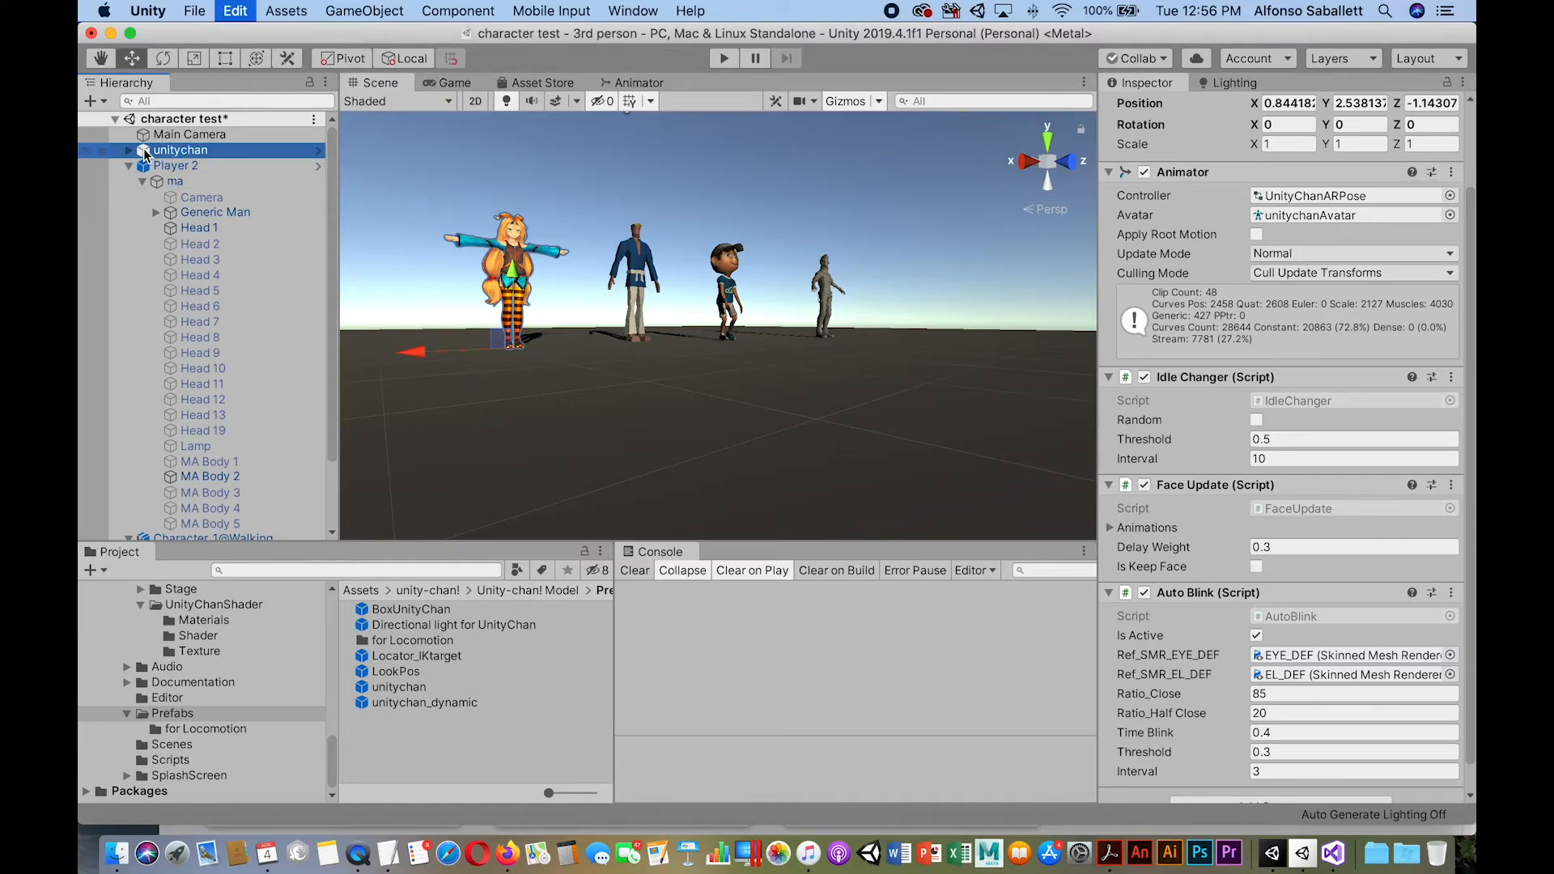
pyautogui.press('super+BackSpace')
pyautogui.click(129, 151)
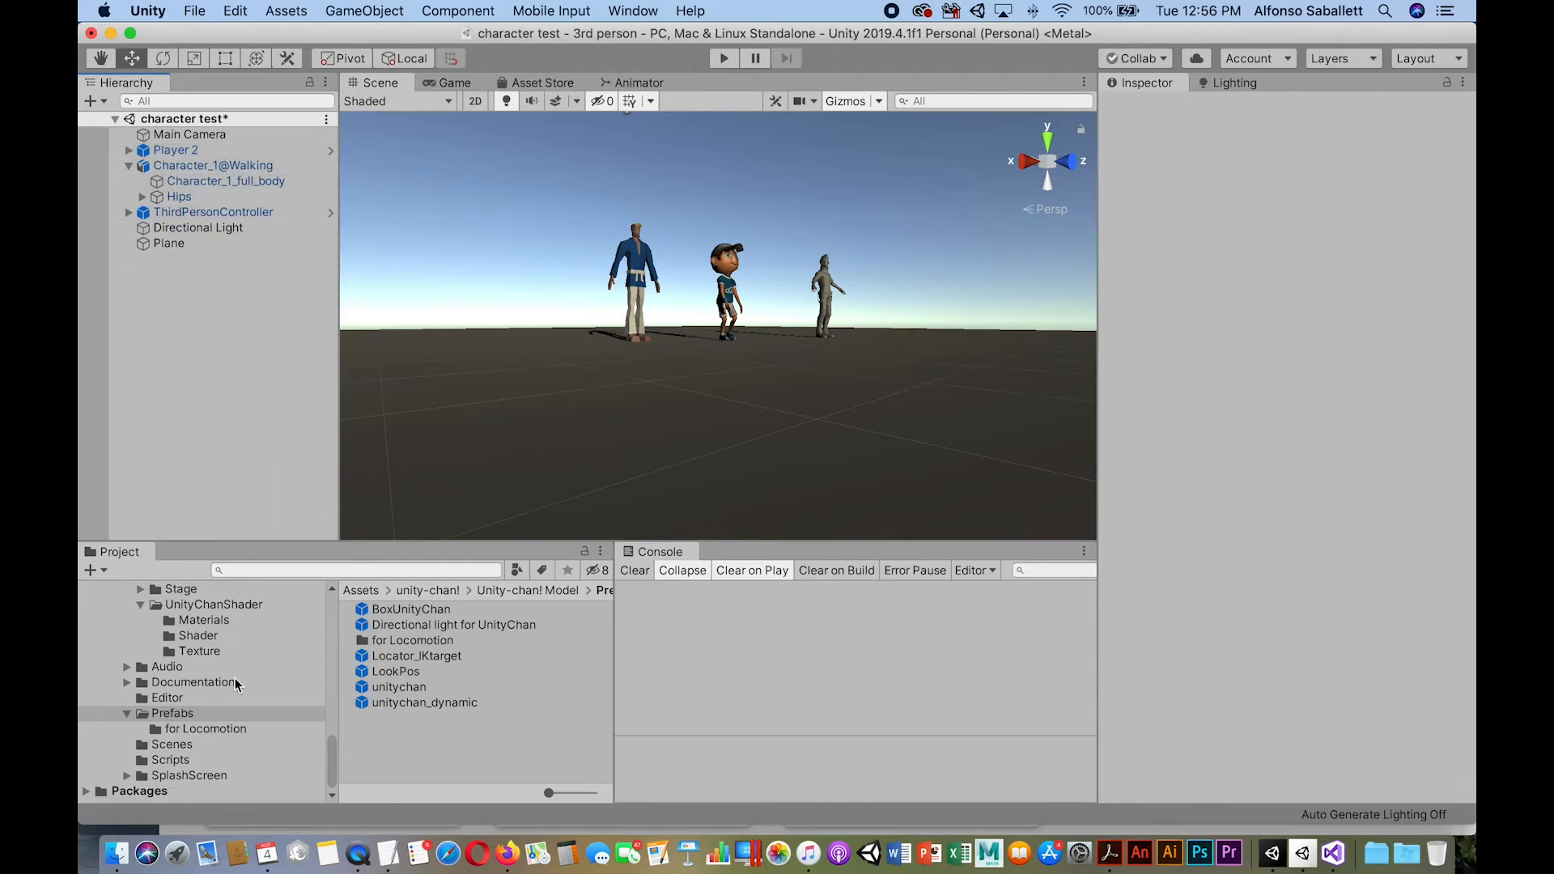
# Examine the Materials, Shader and Texture contents of the UnityChanShader folder and the subfolders of Stage in the Unity-chan! Model Art folder.
pyautogui.moveTo(330, 761); pyautogui.dragTo(330, 743)
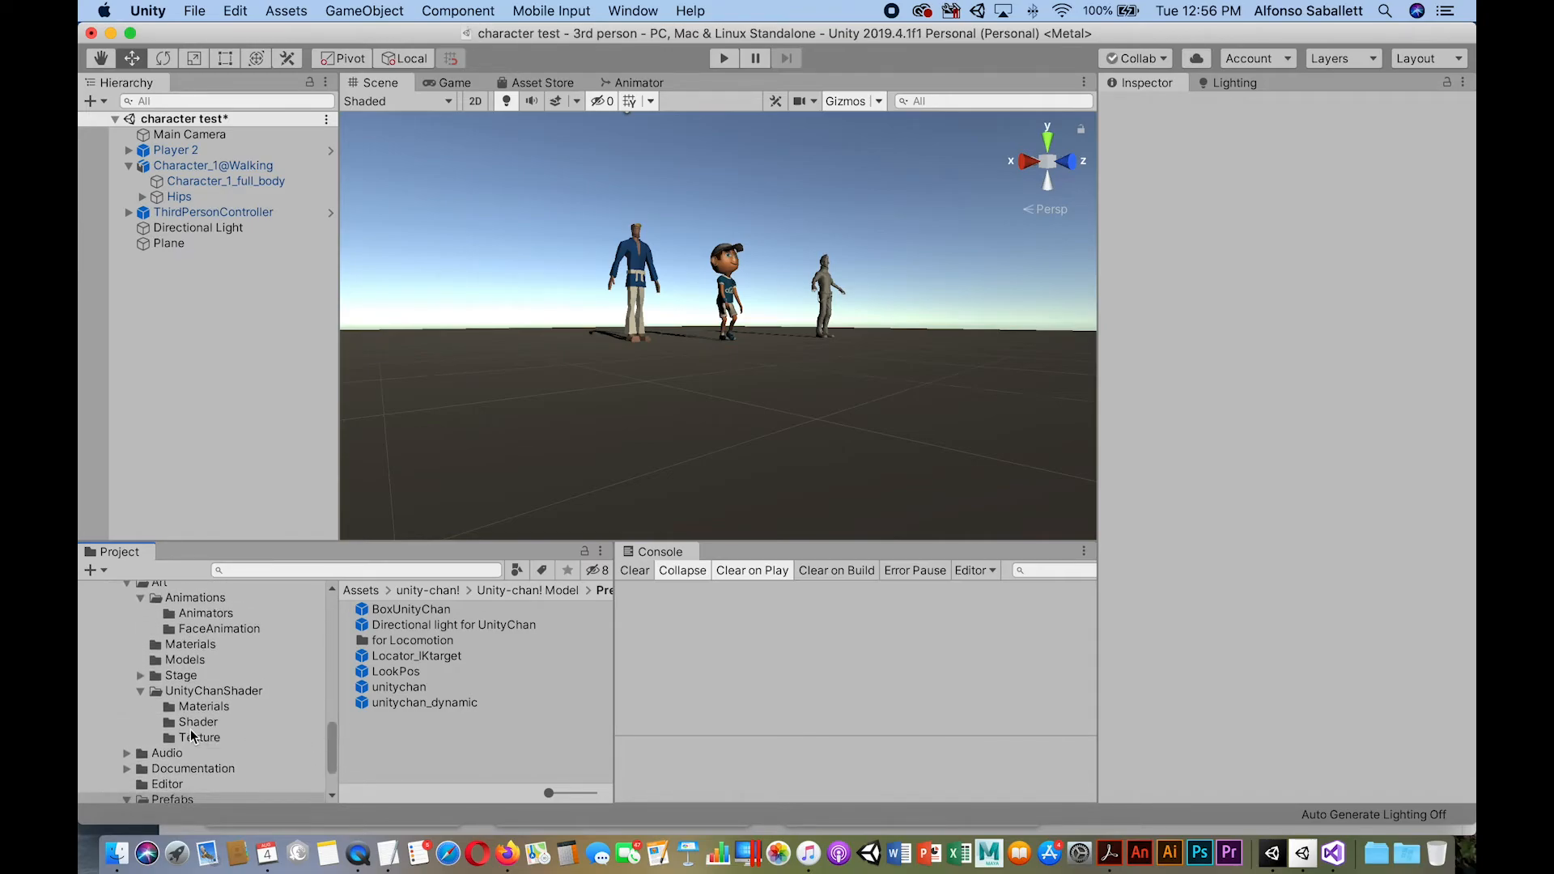
pyautogui.click(153, 693)
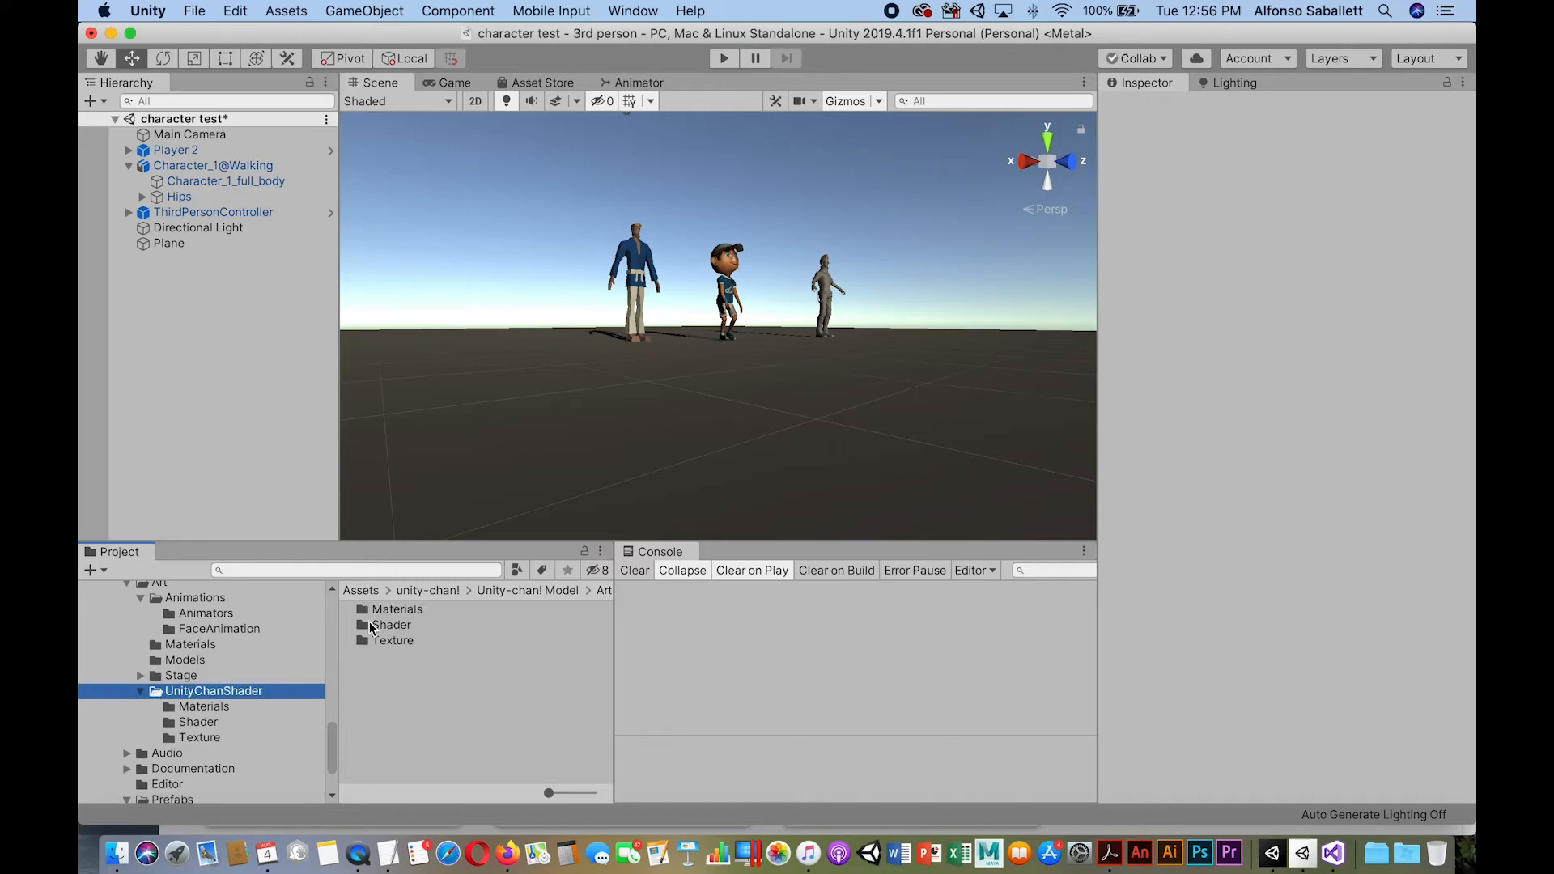
pyautogui.click(361, 625)
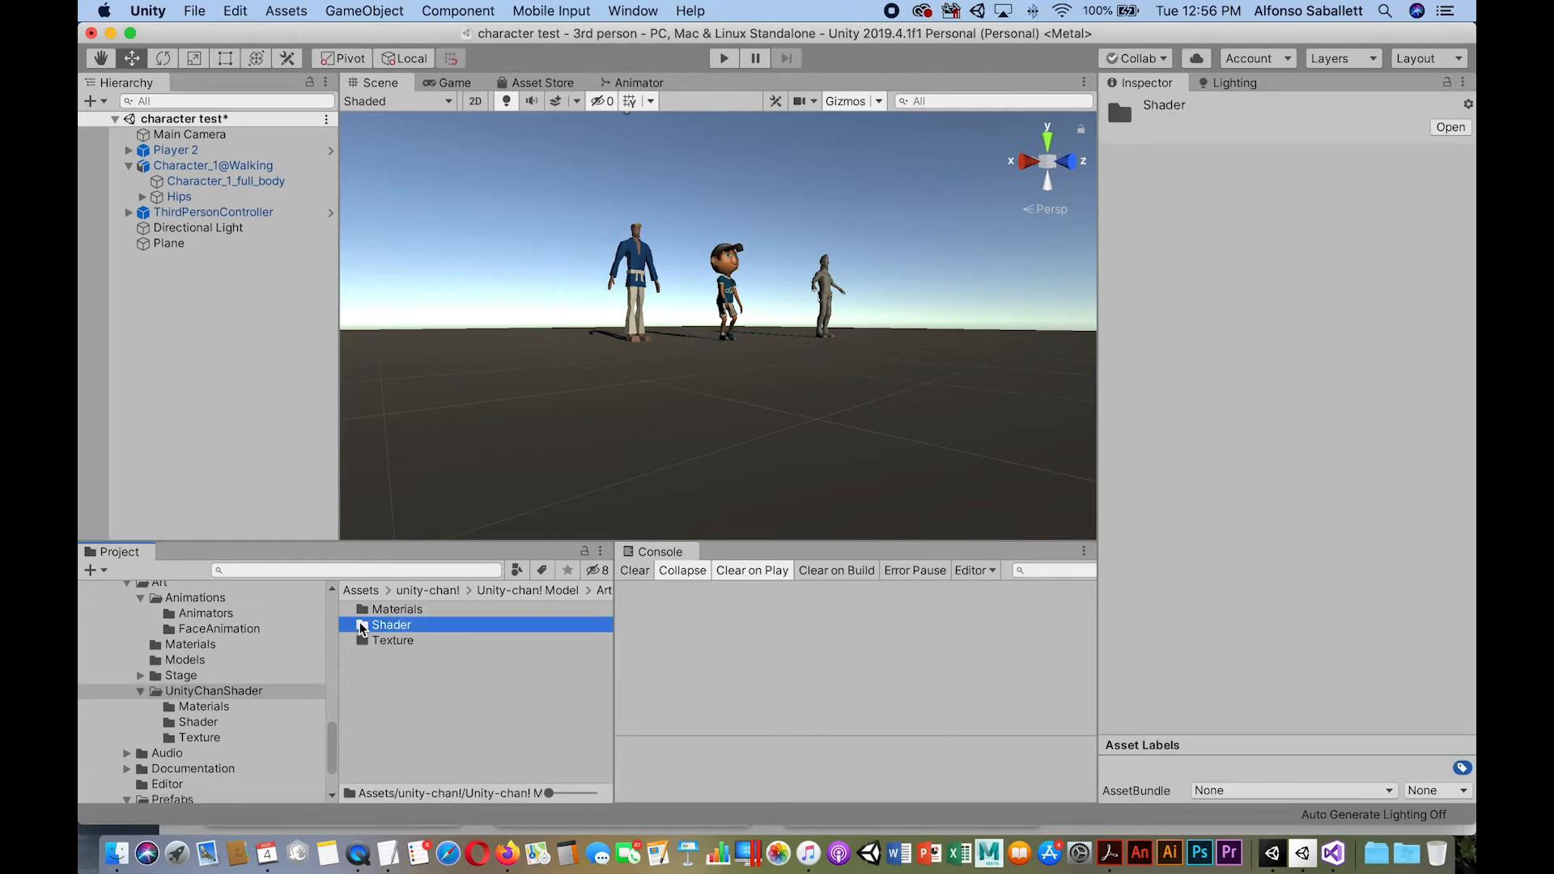
pyautogui.click(364, 641)
pyautogui.click(361, 619)
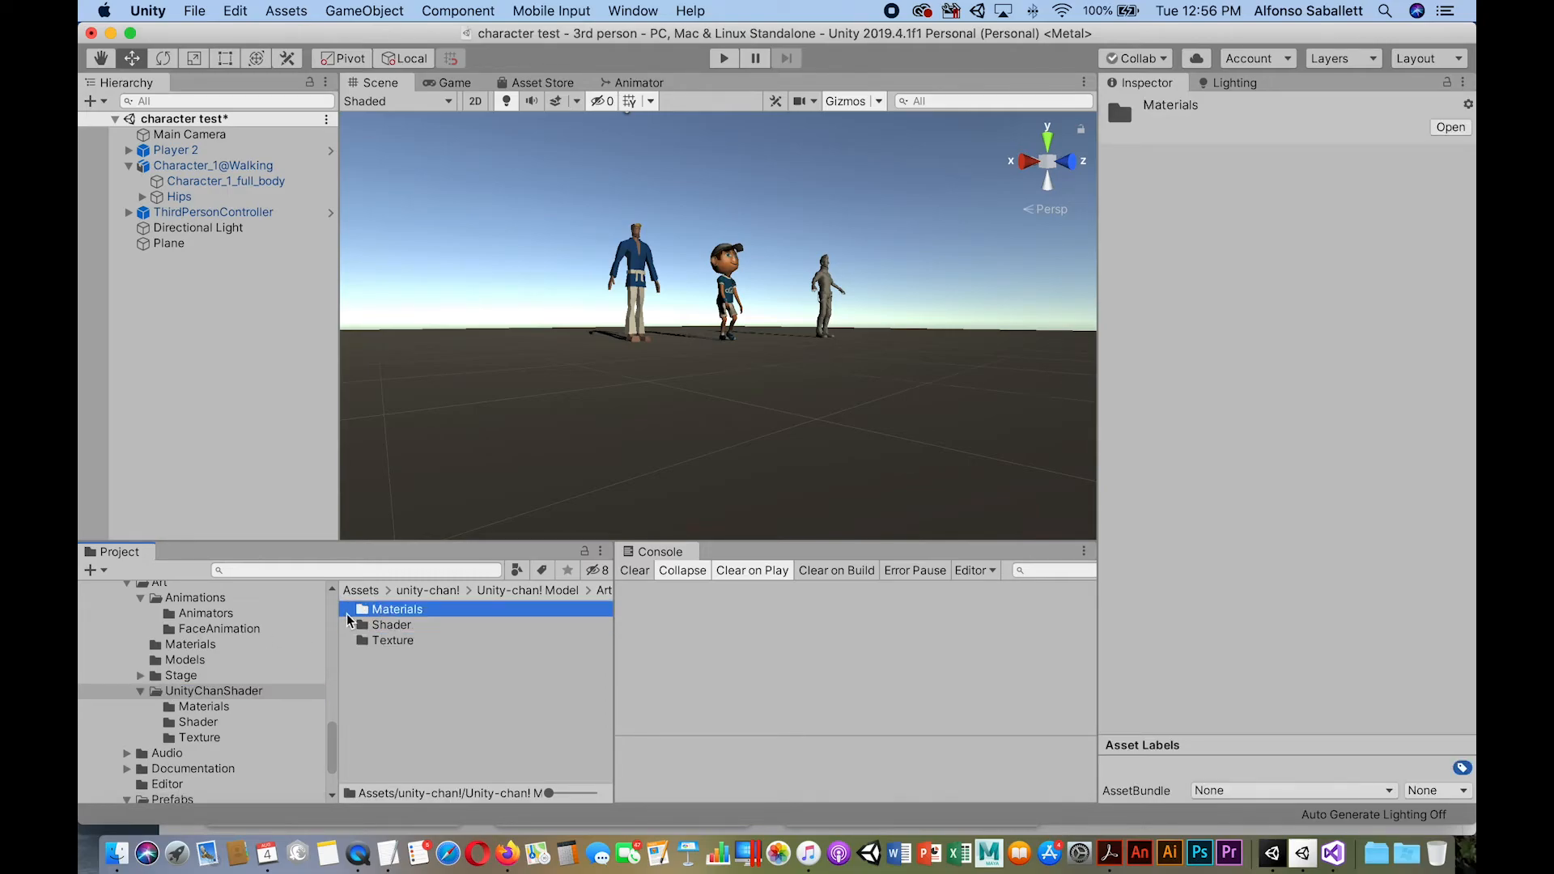
pyautogui.doubleClick(362, 618)
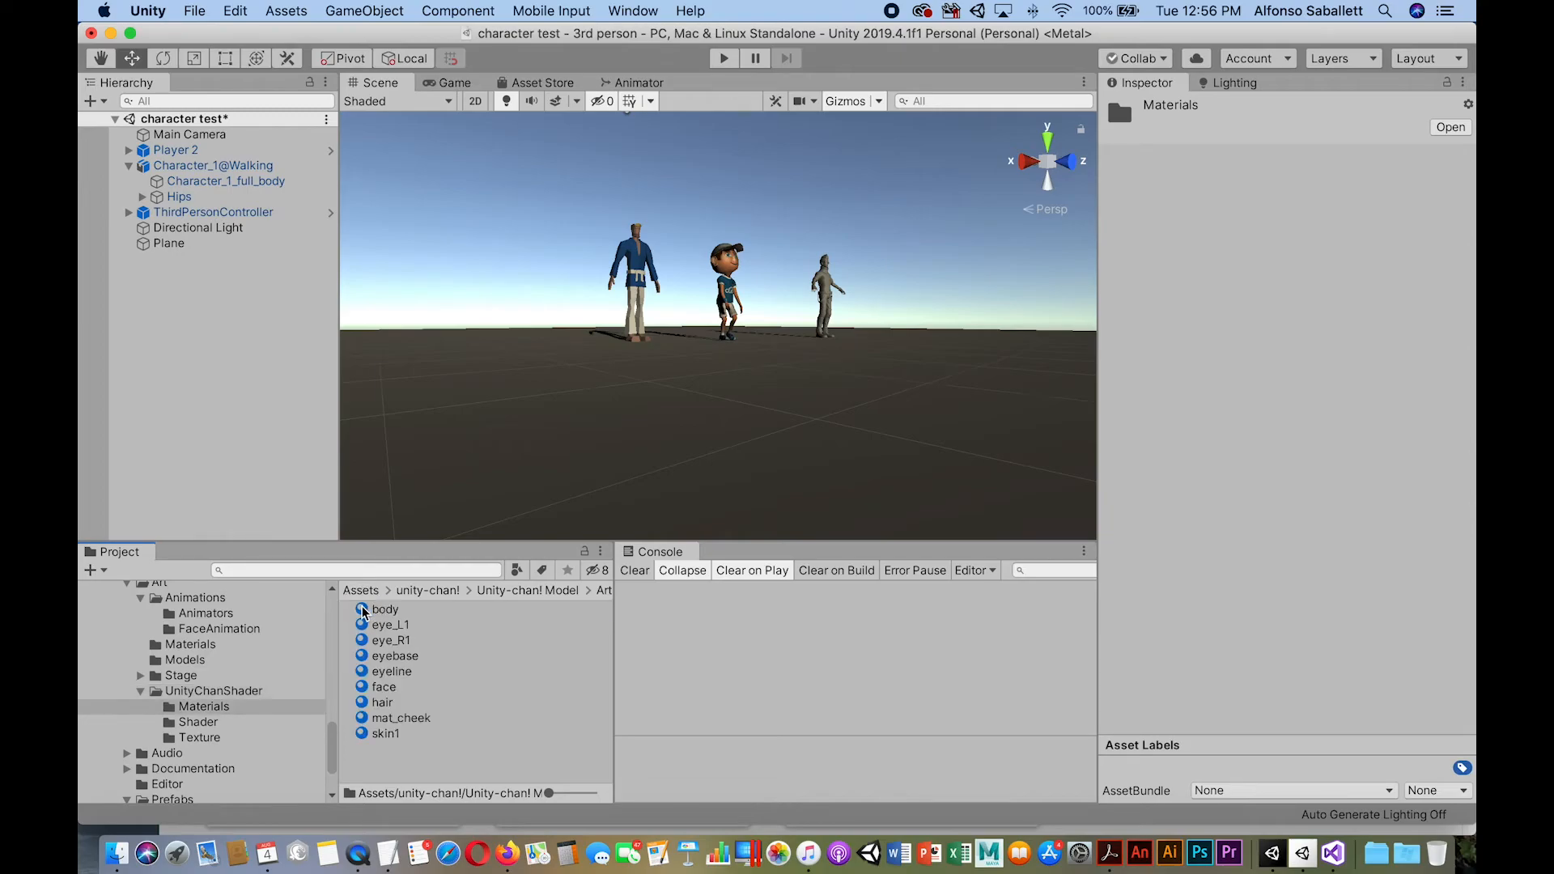
pyautogui.click(180, 722)
pyautogui.click(180, 738)
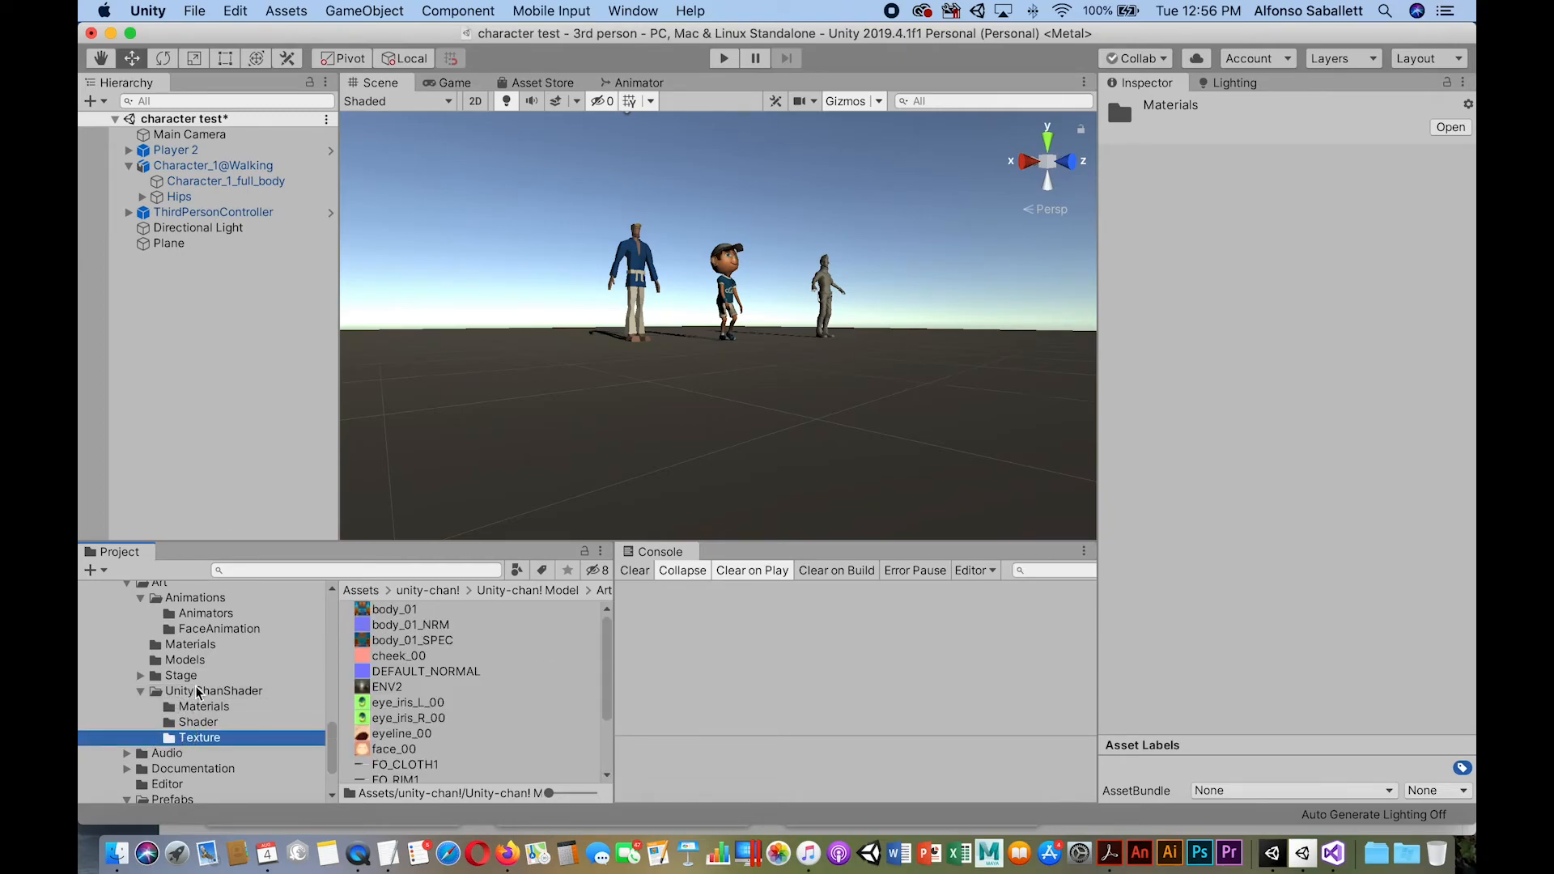
pyautogui.click(156, 679)
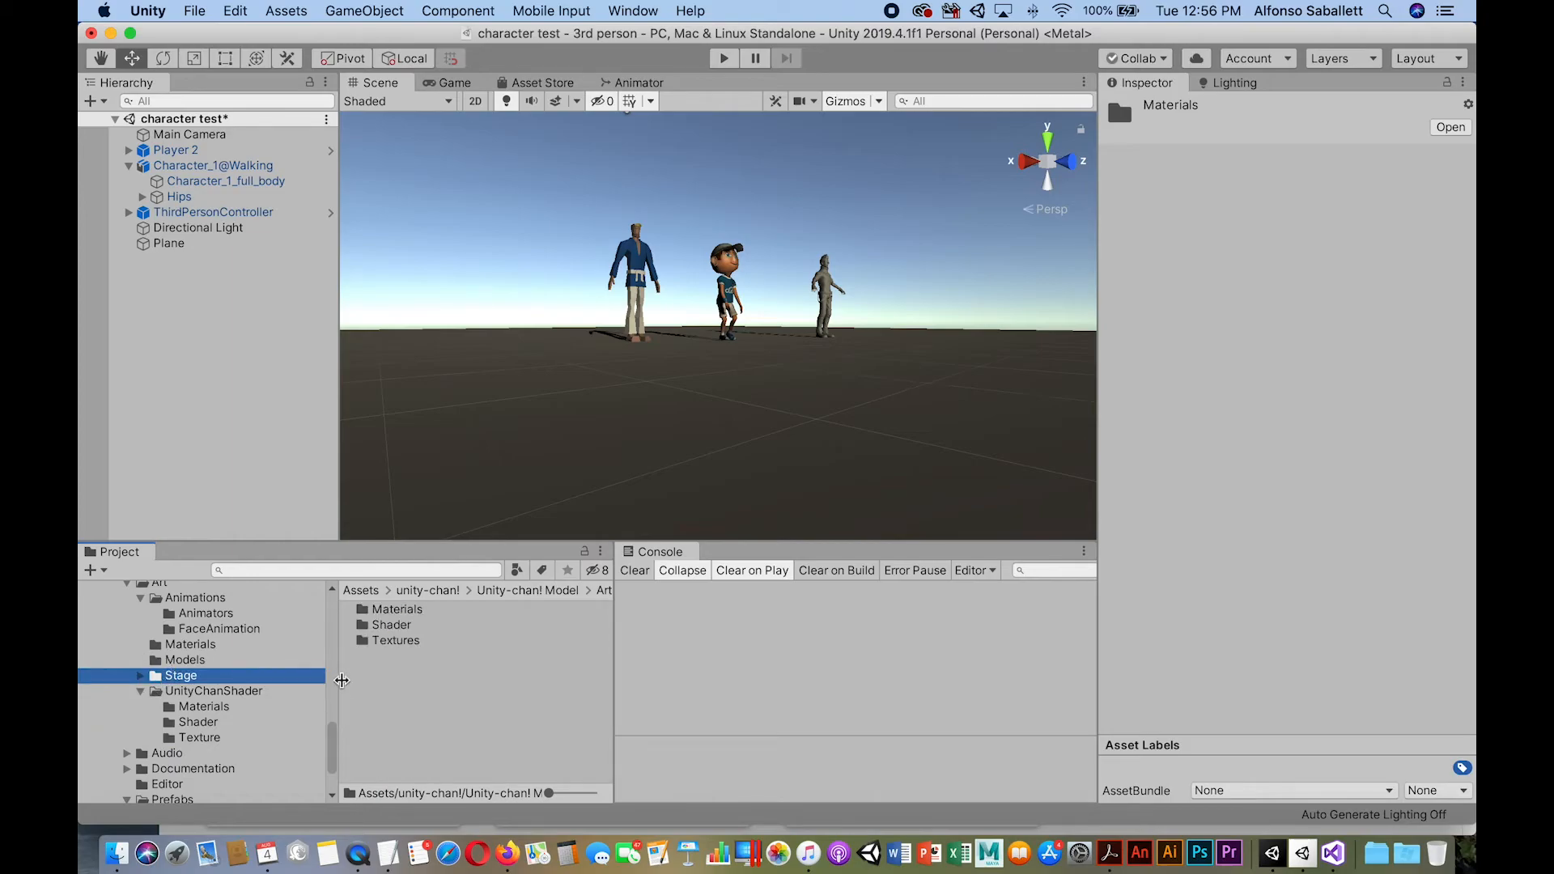
pyautogui.moveTo(332, 745); pyautogui.dragTo(328, 731)
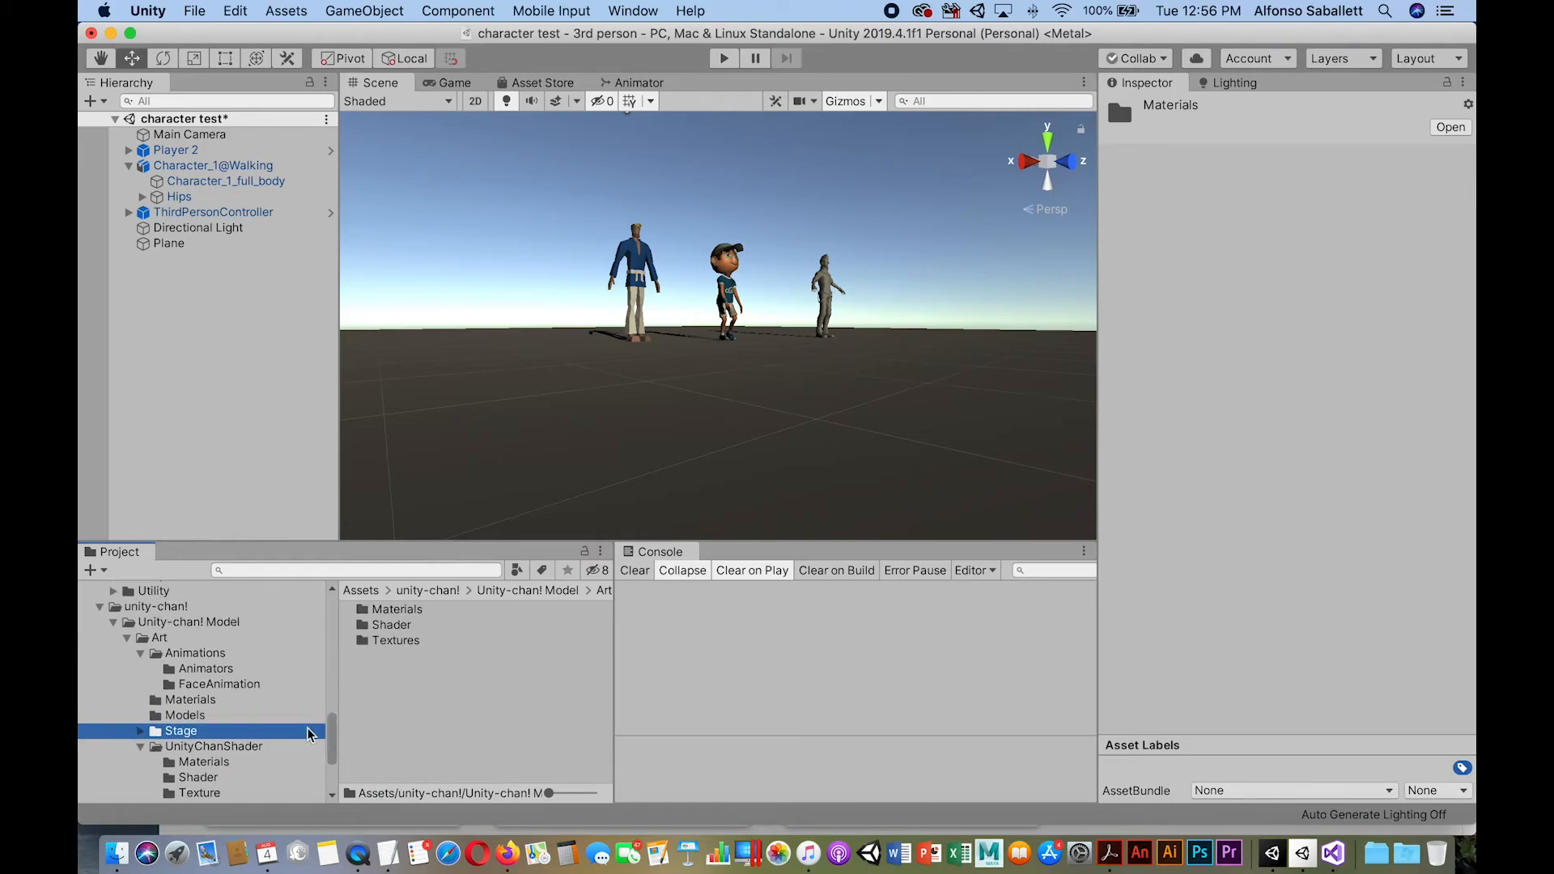
pyautogui.click(140, 731)
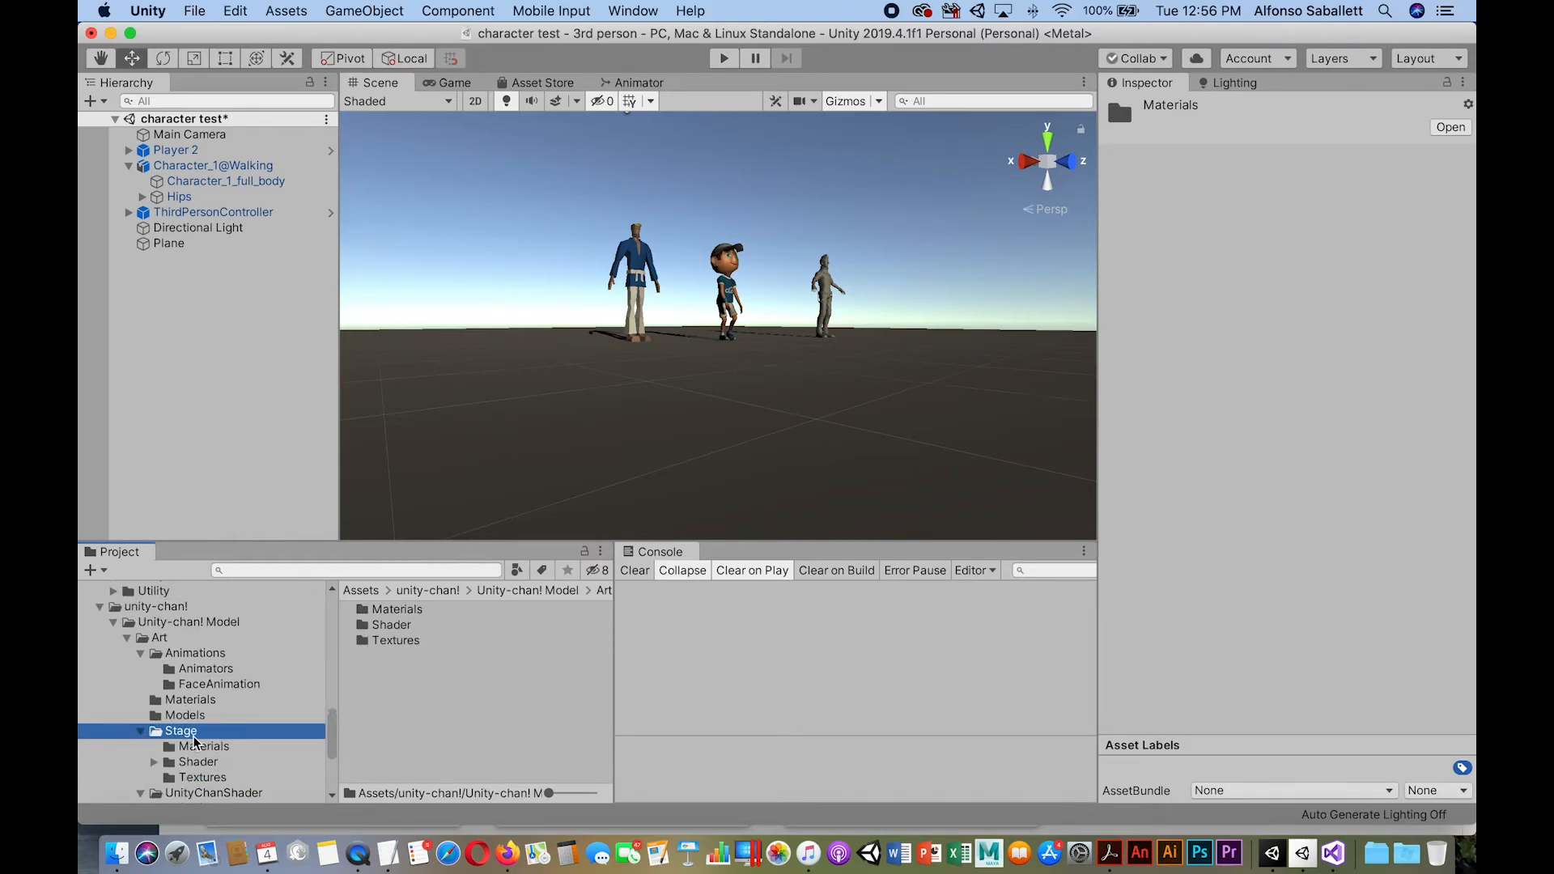
# Place the unitychan model from the Unity-chan! Model Art Models folder in the scene beside Player 2, with her feet near the ground.
pyautogui.click(158, 638)
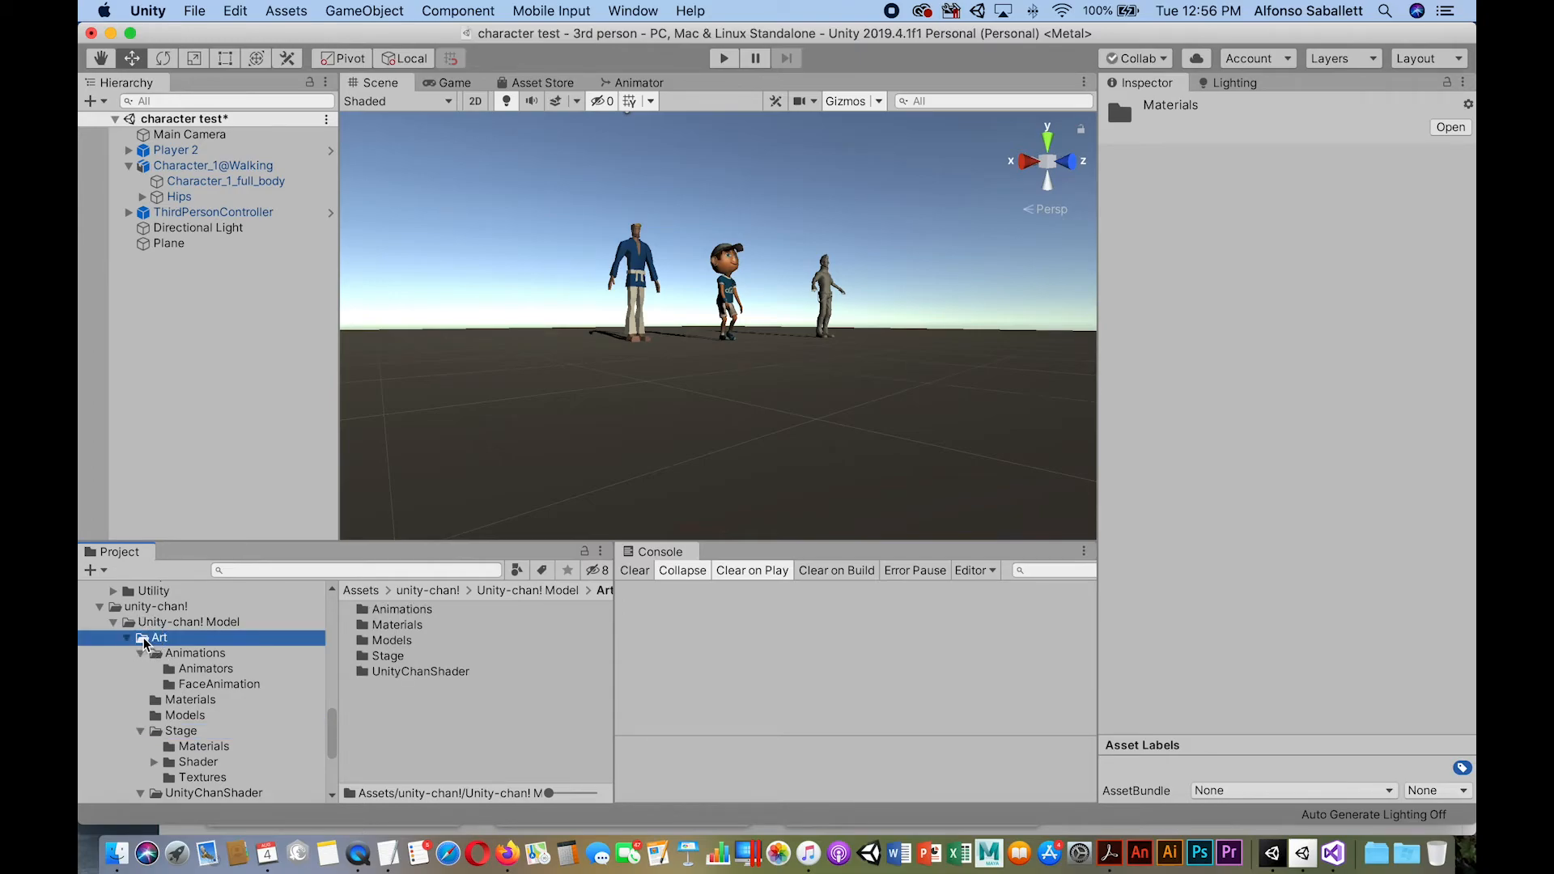
pyautogui.click(159, 717)
pyautogui.click(345, 625)
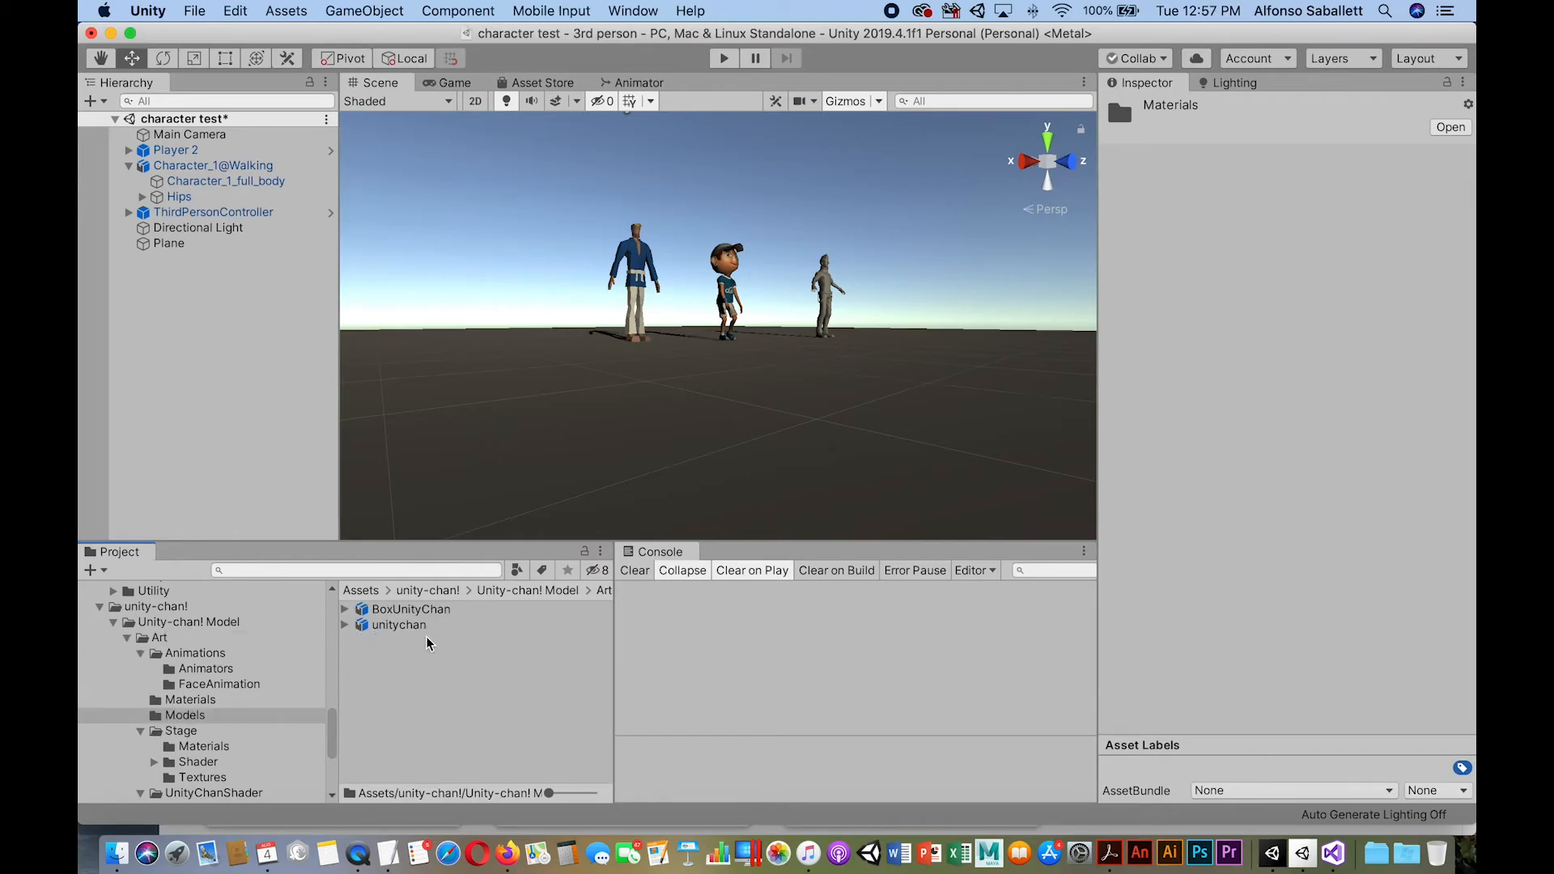
pyautogui.click(345, 624)
pyautogui.moveTo(609, 638)
pyautogui.mouseDown()
pyautogui.moveTo(611, 735)
pyautogui.moveTo(609, 632)
pyautogui.mouseUp()
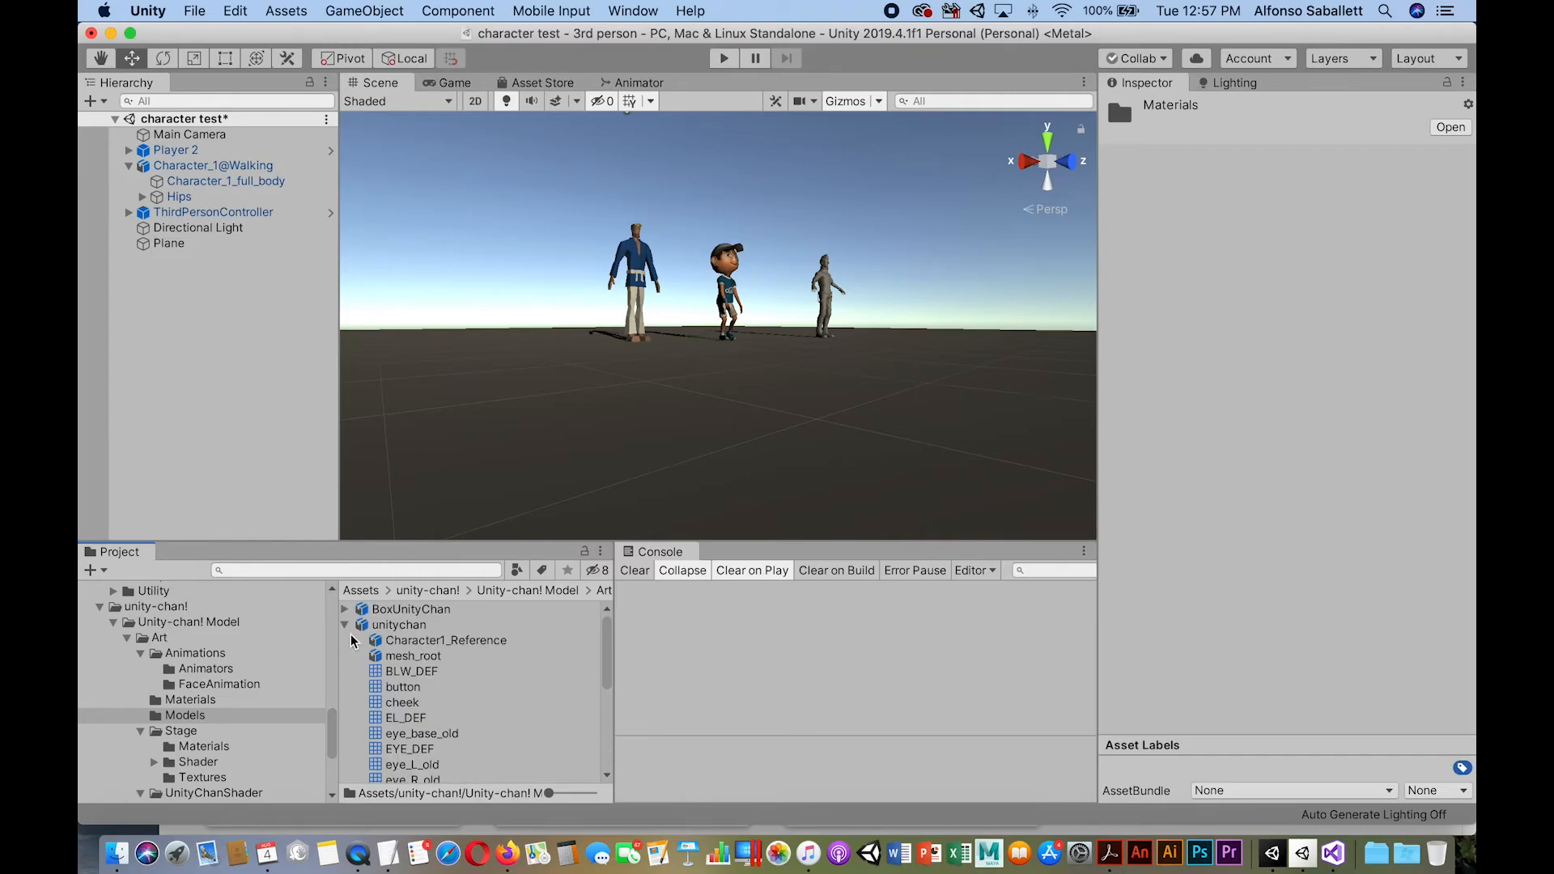
pyautogui.moveTo(380, 625); pyautogui.dragTo(526, 425)
pyautogui.moveTo(532, 313); pyautogui.dragTo(540, 357)
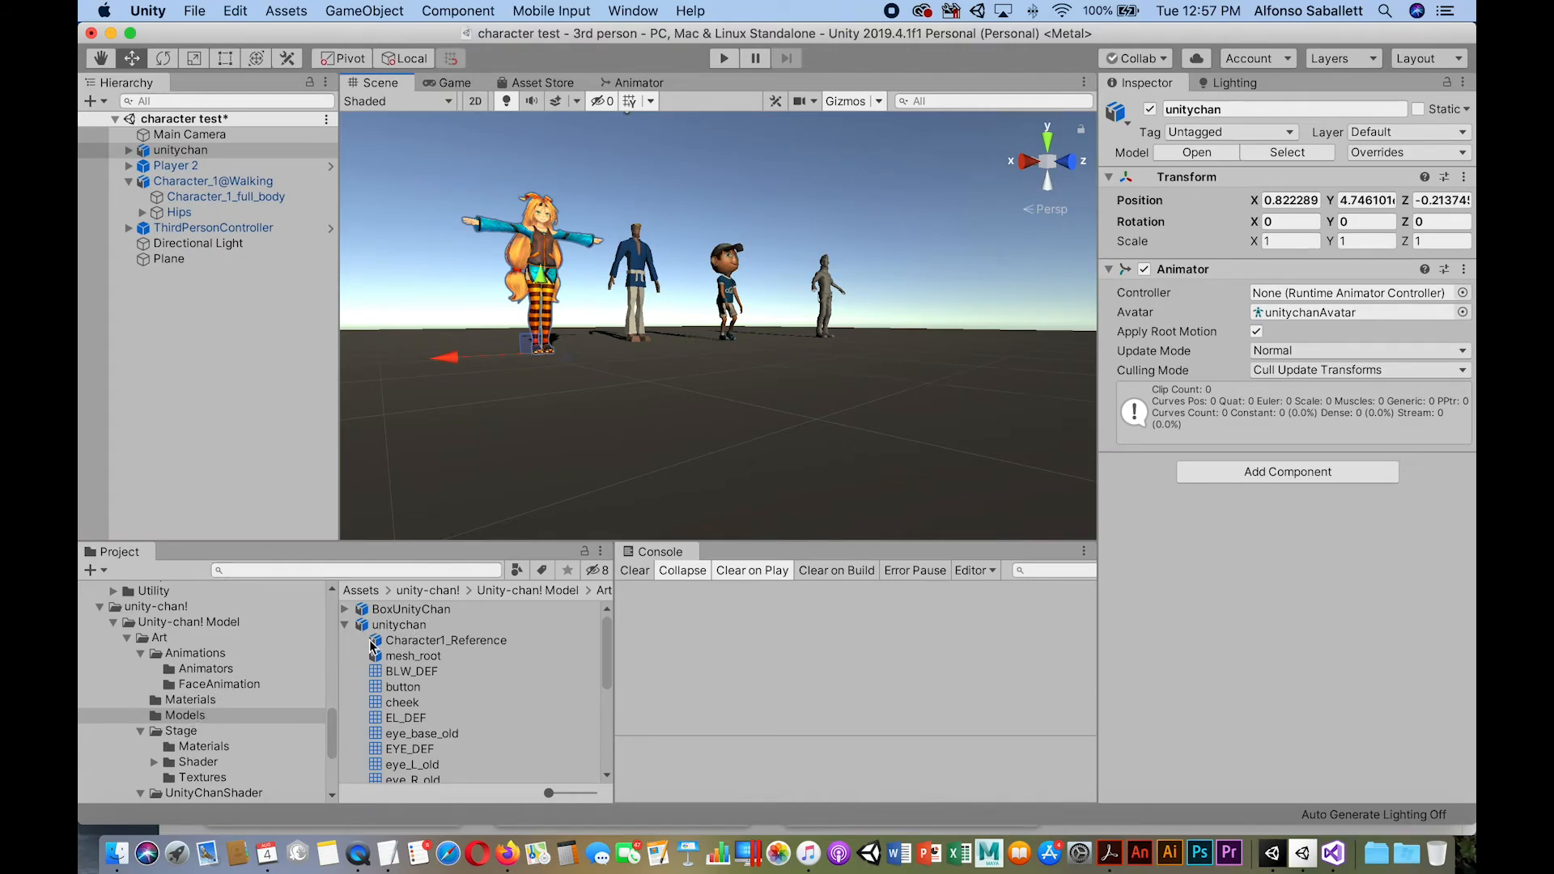
# Open the avatar configuration of unitychanAvatar from the unitychan model, saving the modified character test scene.
pyautogui.moveTo(604, 651); pyautogui.dragTo(609, 765)
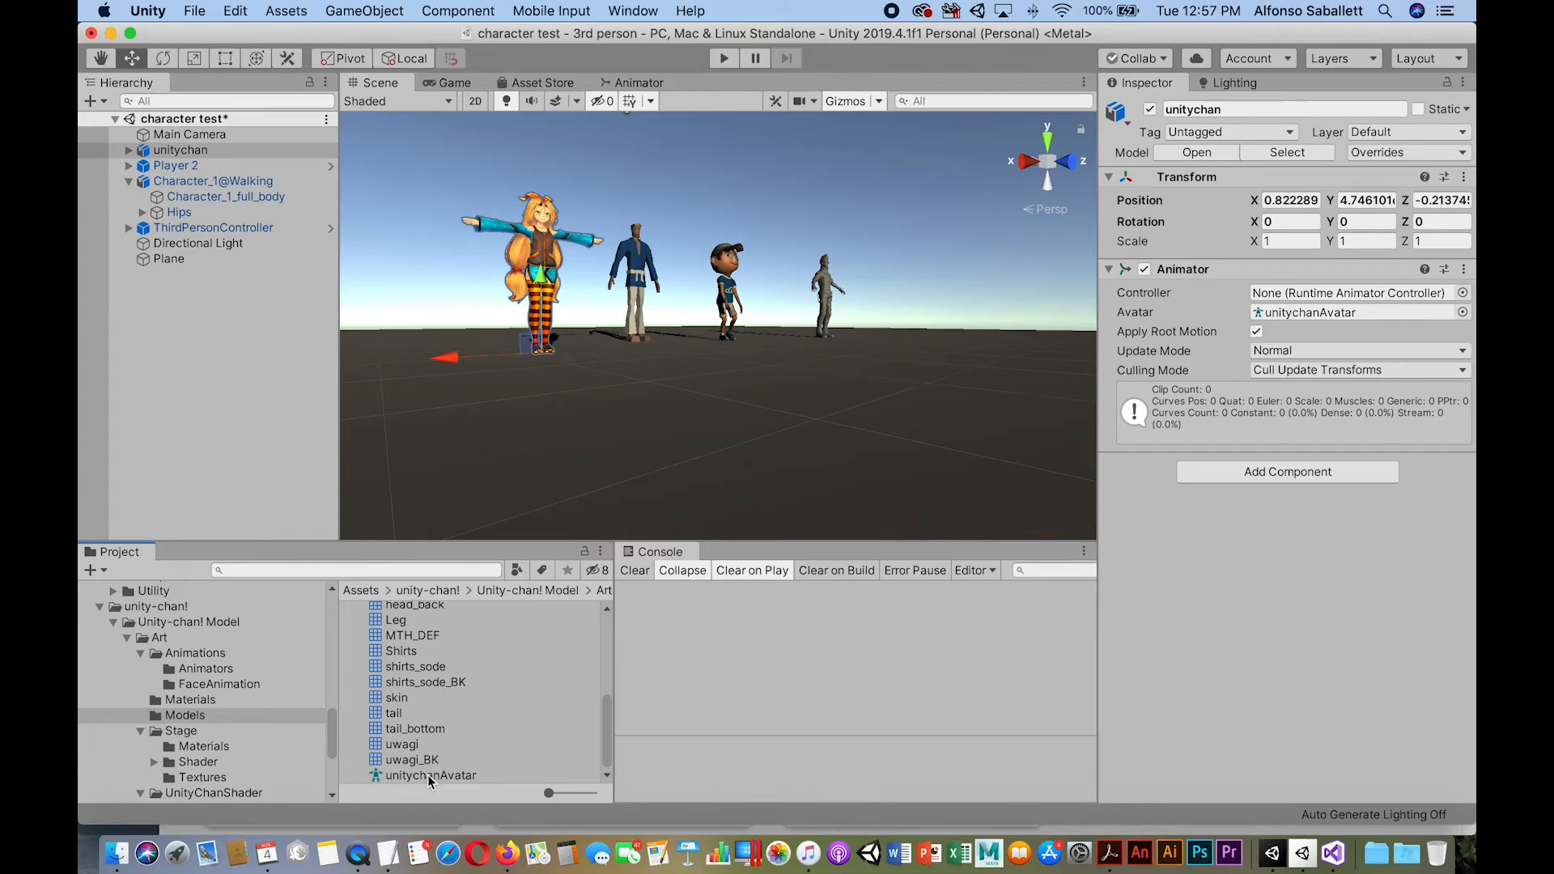
pyautogui.click(429, 774)
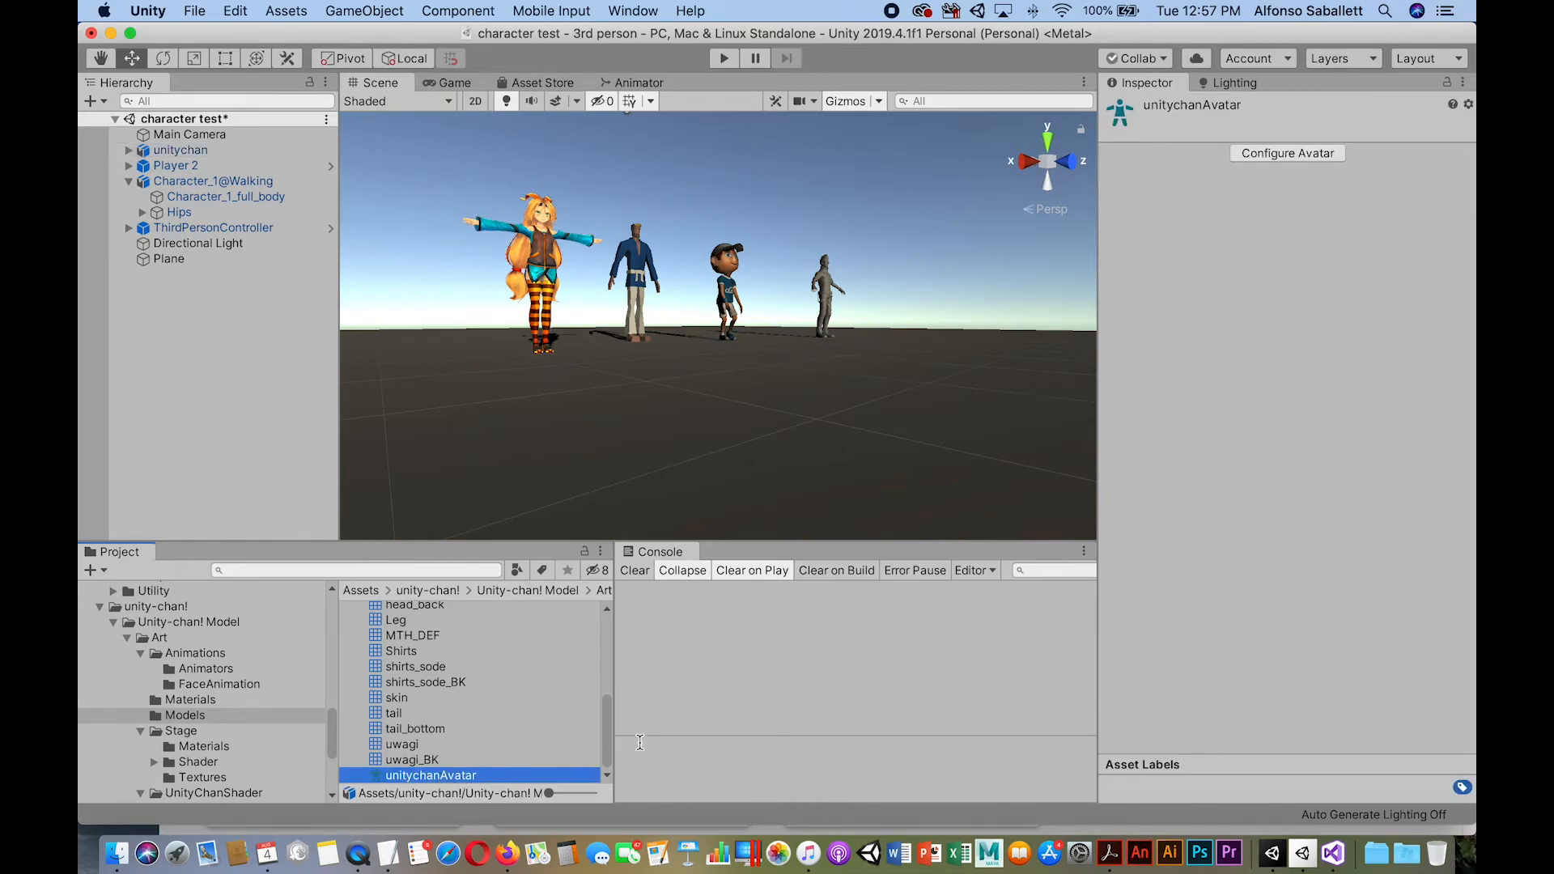
pyautogui.moveTo(610, 706); pyautogui.dragTo(593, 747)
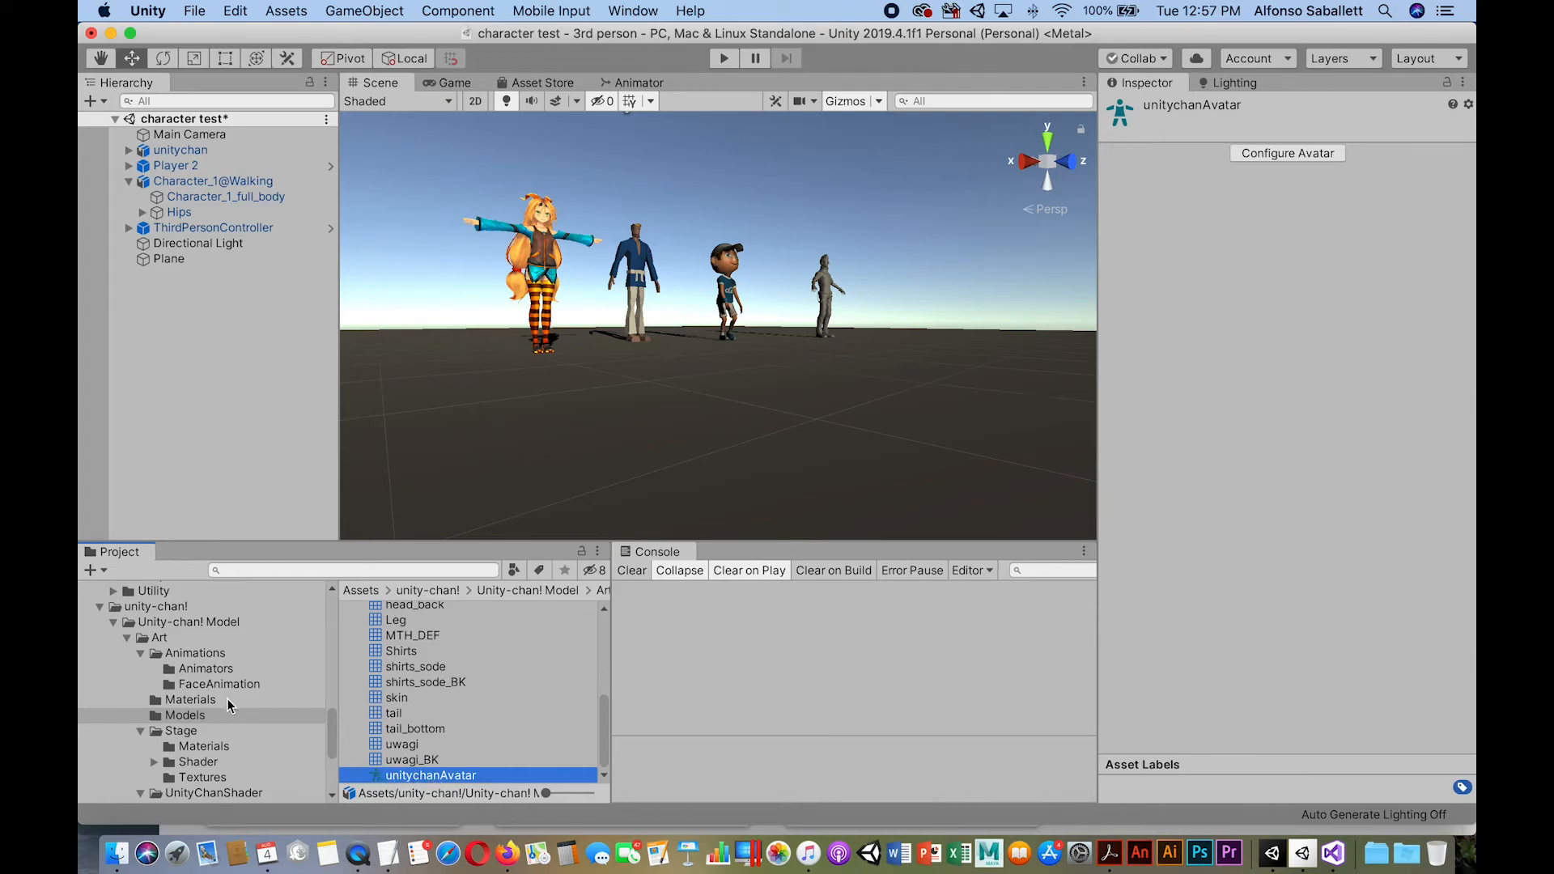
pyautogui.click(1275, 154)
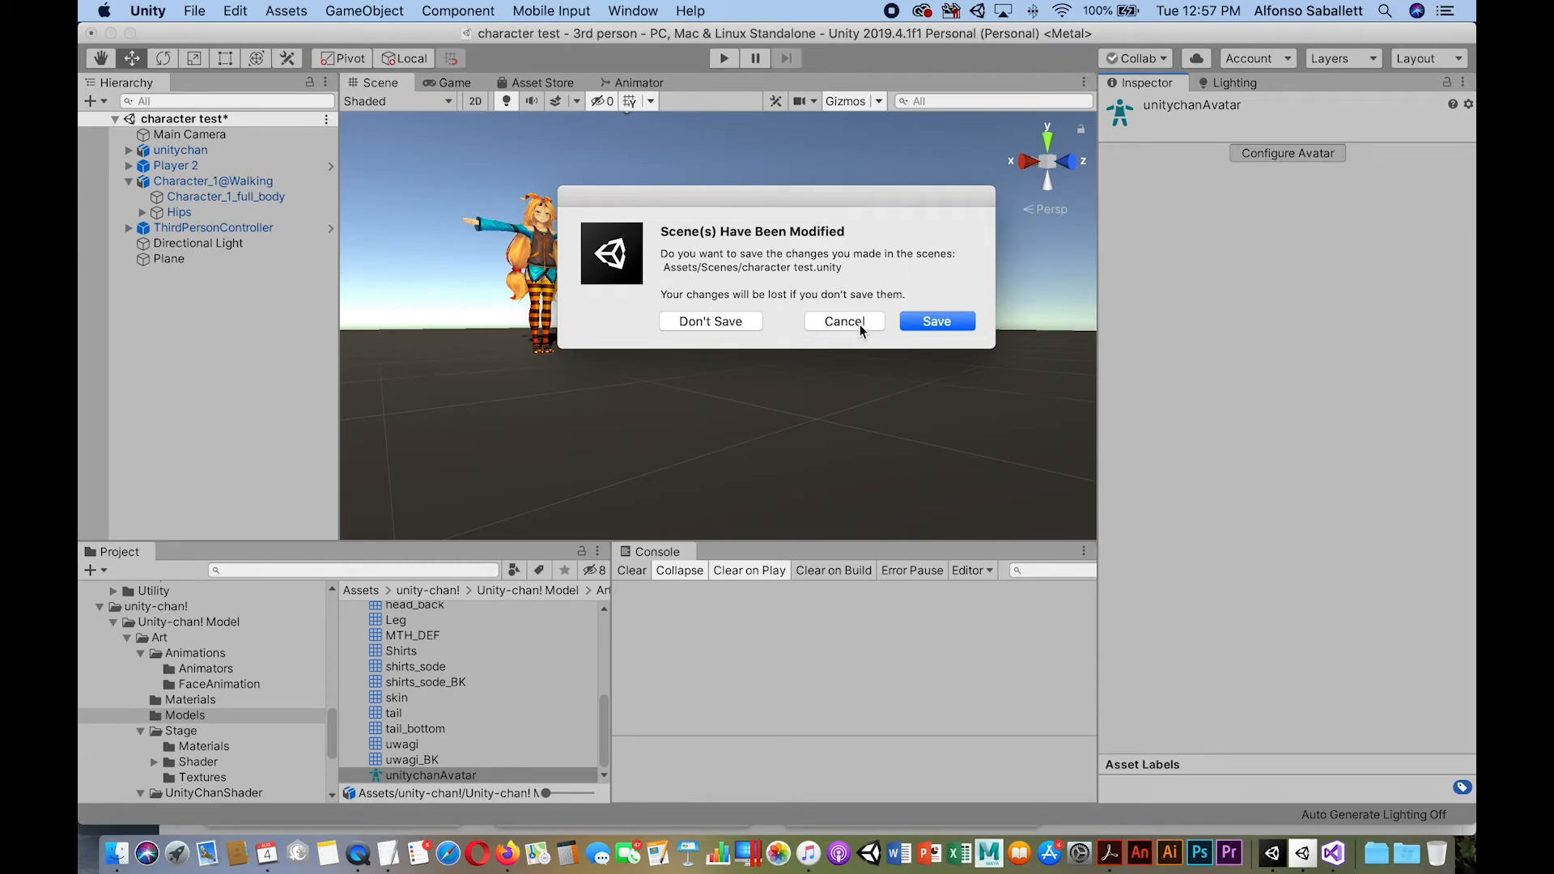
pyautogui.click(928, 326)
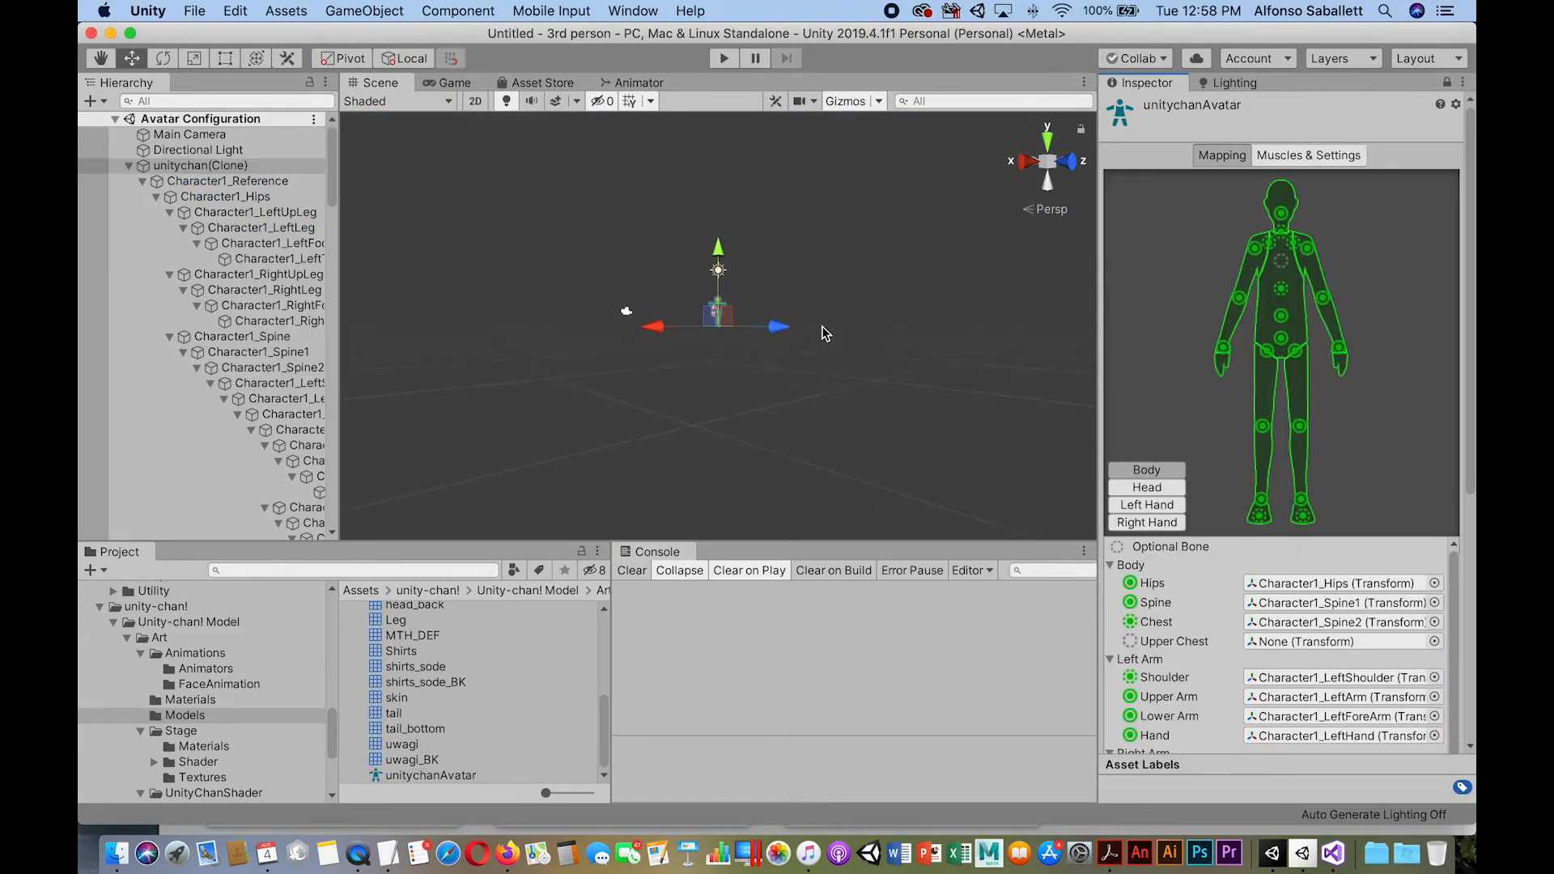
# Examine unitychan's full-body bone mapping from the front and locate the Hips bone in the avatar configuration.
pyautogui.scroll(8, 718, 330)
pyautogui.scroll(5, 720, 335)
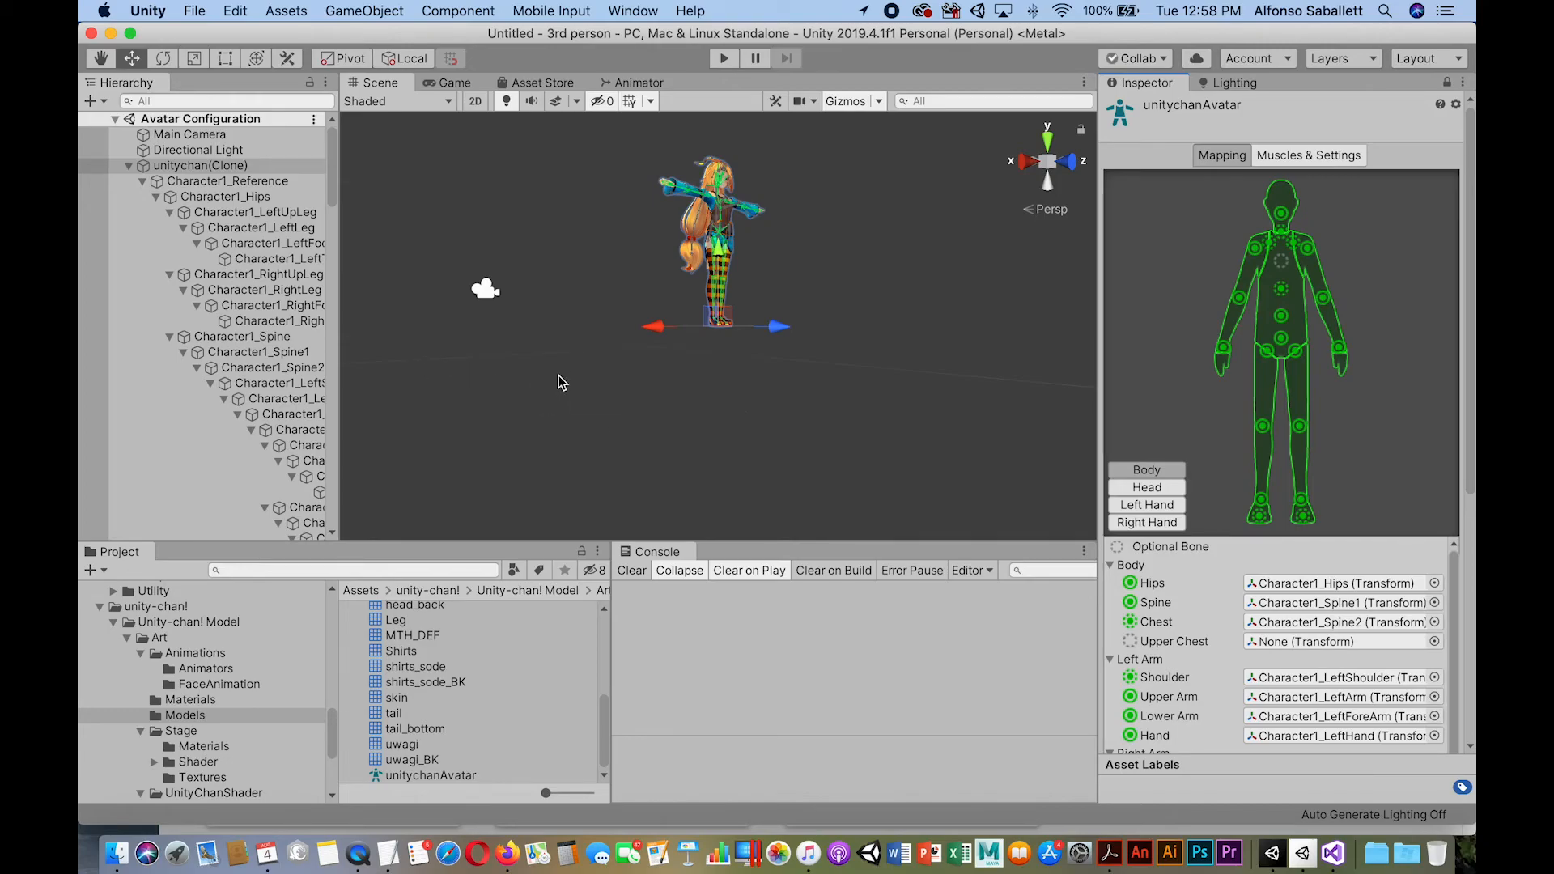
pyautogui.moveTo(606, 383)
pyautogui.keyDown('alt'); pyautogui.mouseDown()
pyautogui.moveTo(645, 357)
pyautogui.moveTo(520, 399)
pyautogui.moveTo(579, 374)
pyautogui.moveTo(606, 400)
pyautogui.mouseUp(); pyautogui.keyUp('alt')
pyautogui.scroll(10, 612, 395)
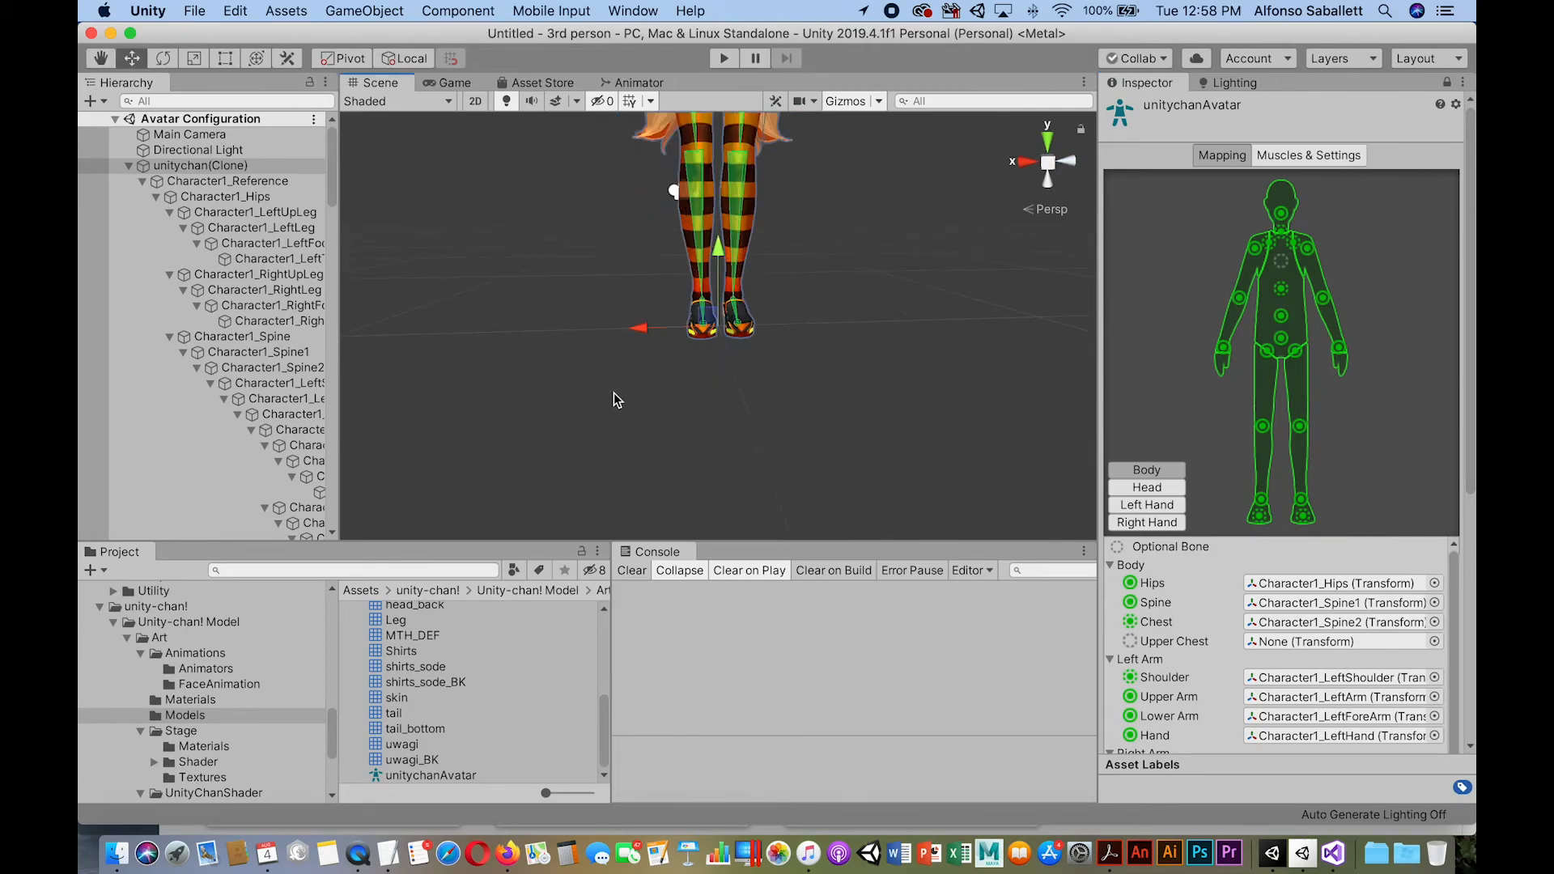
pyautogui.moveTo(581, 320); pyautogui.dragTo(570, 532, button='middle')
pyautogui.moveTo(536, 333); pyautogui.dragTo(549, 389, button='middle')
pyautogui.scroll(-8, 553, 385)
pyautogui.scroll(3, 552, 385)
pyautogui.click(558, 382)
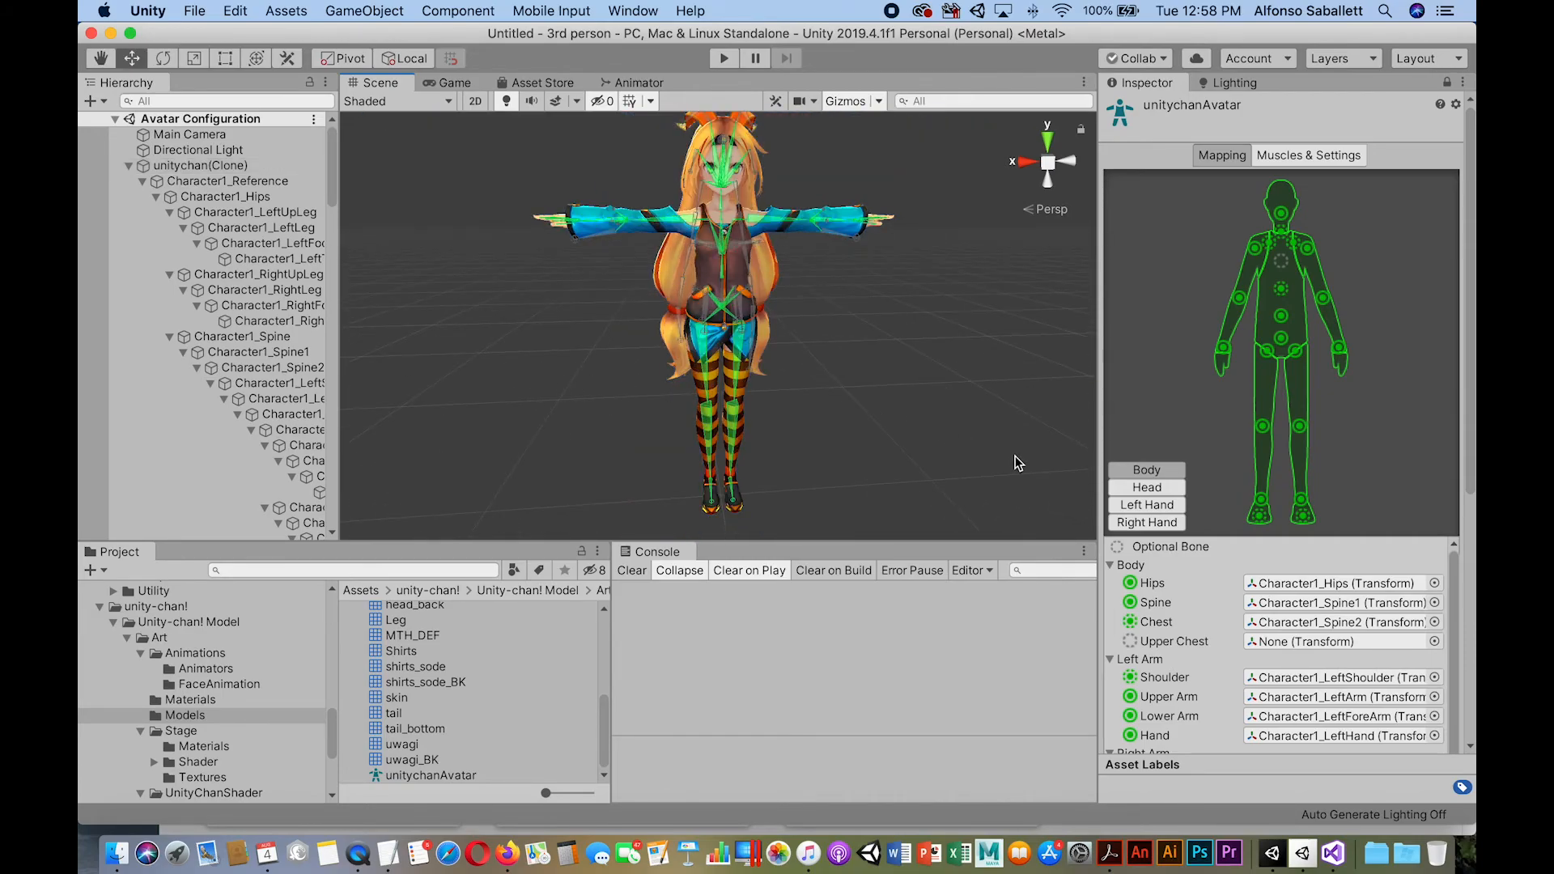
pyautogui.click(1134, 586)
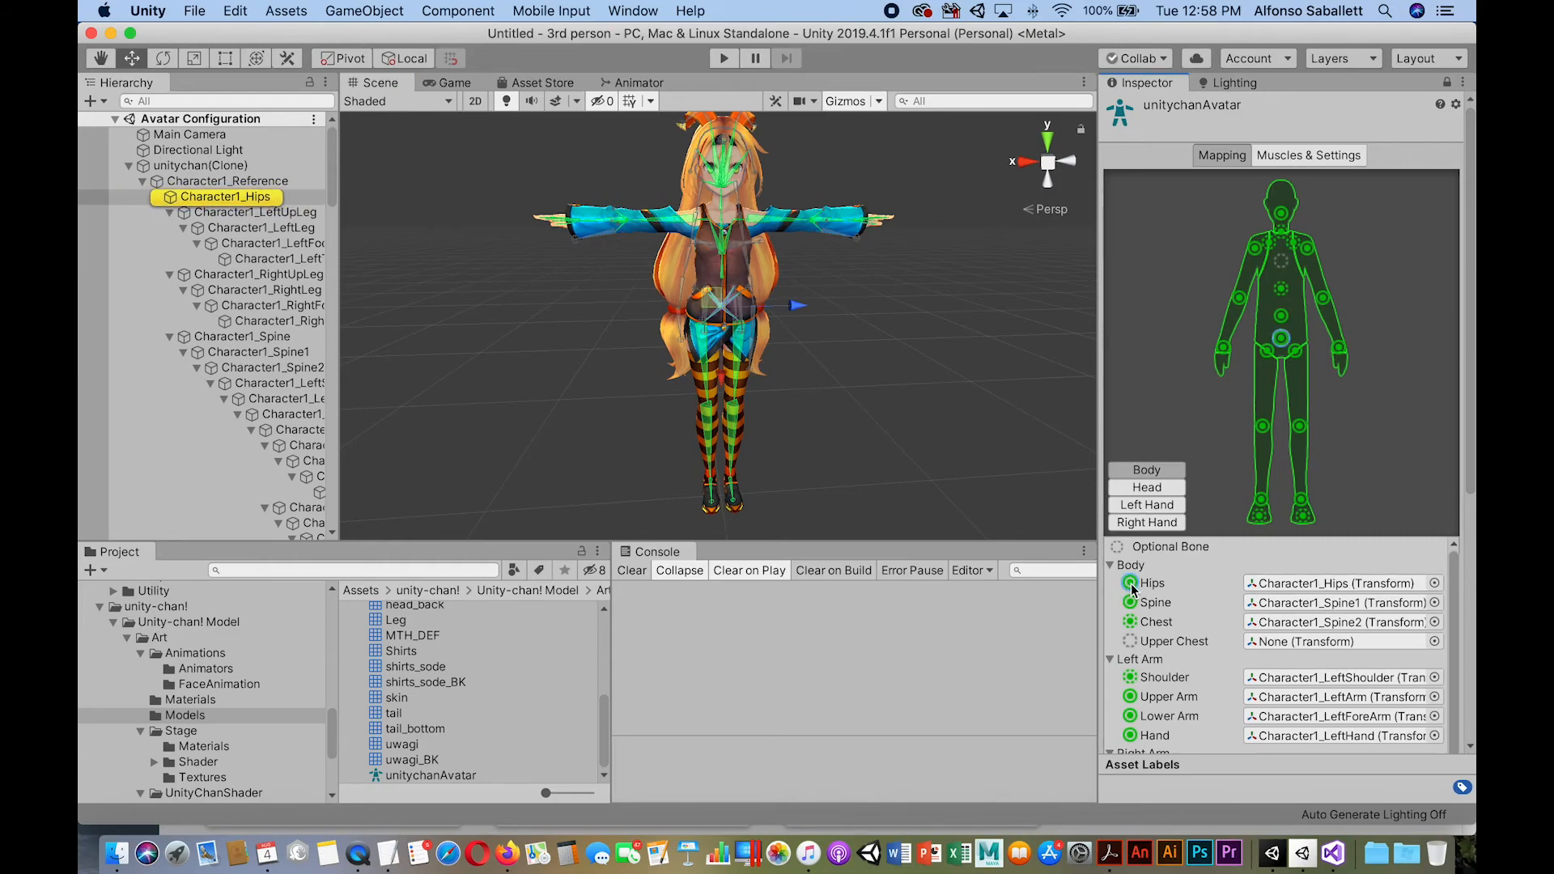
pyautogui.moveTo(330, 203); pyautogui.dragTo(341, 249)
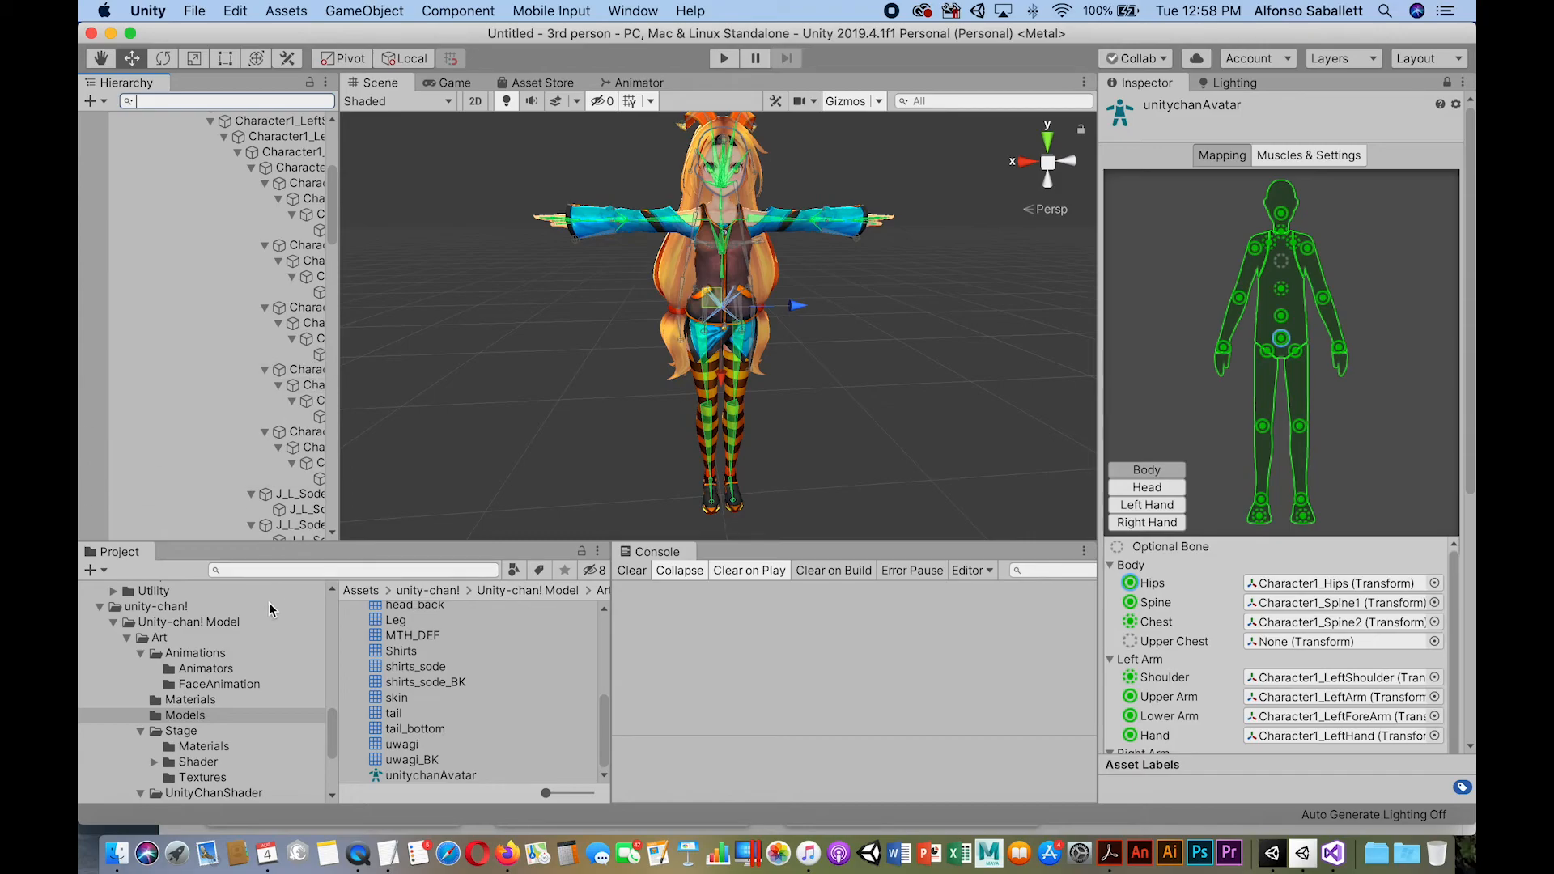
# Reopen the character test scene from the Assets Scenes folder.
pyautogui.moveTo(338, 741); pyautogui.dragTo(331, 620)
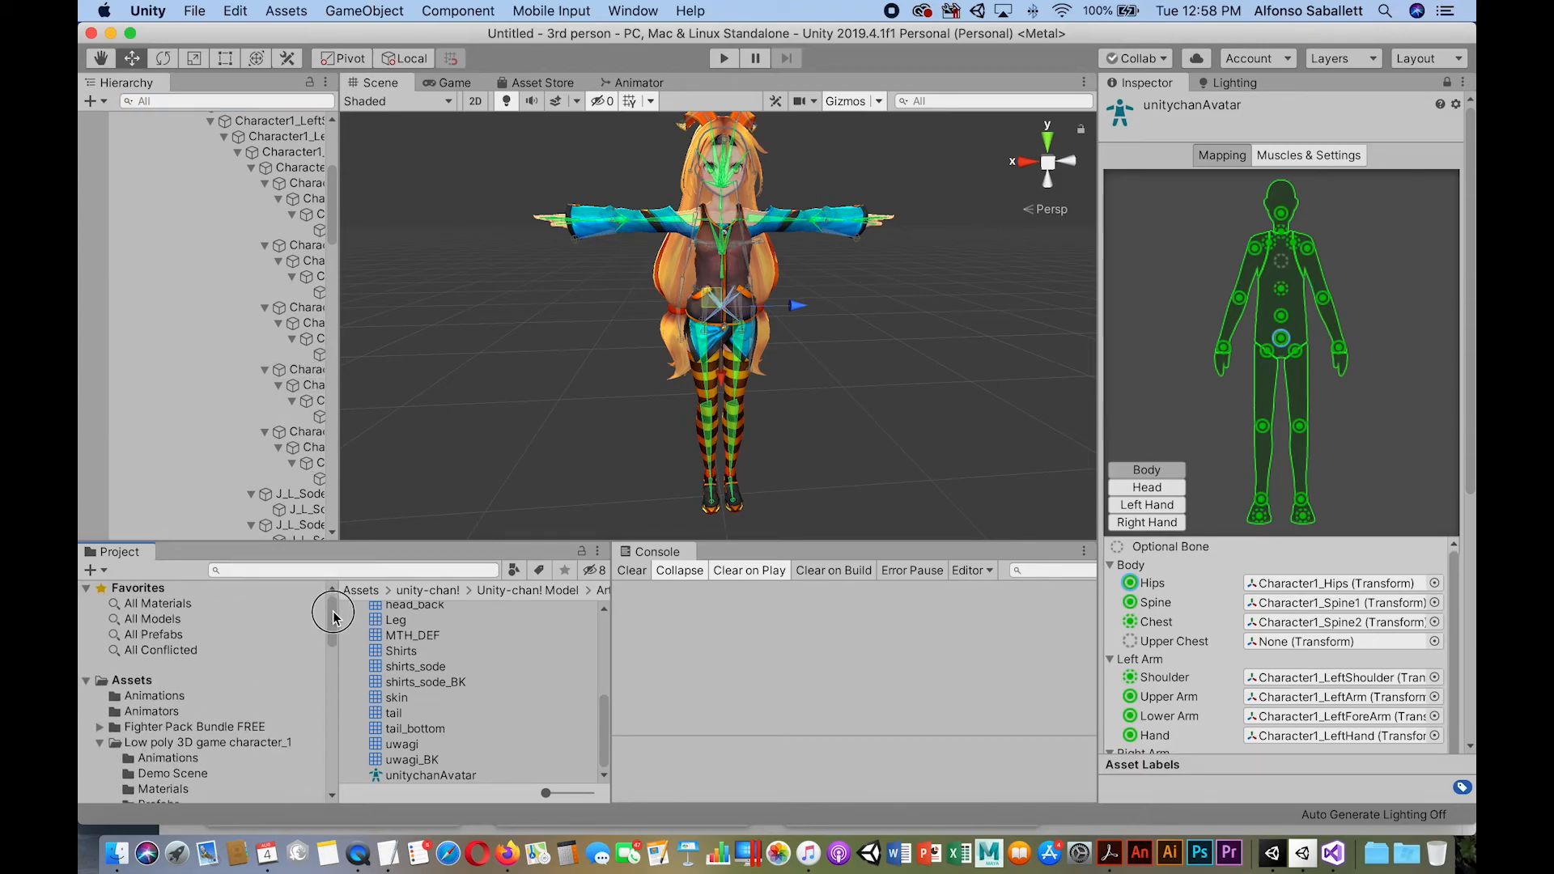
pyautogui.click(166, 682)
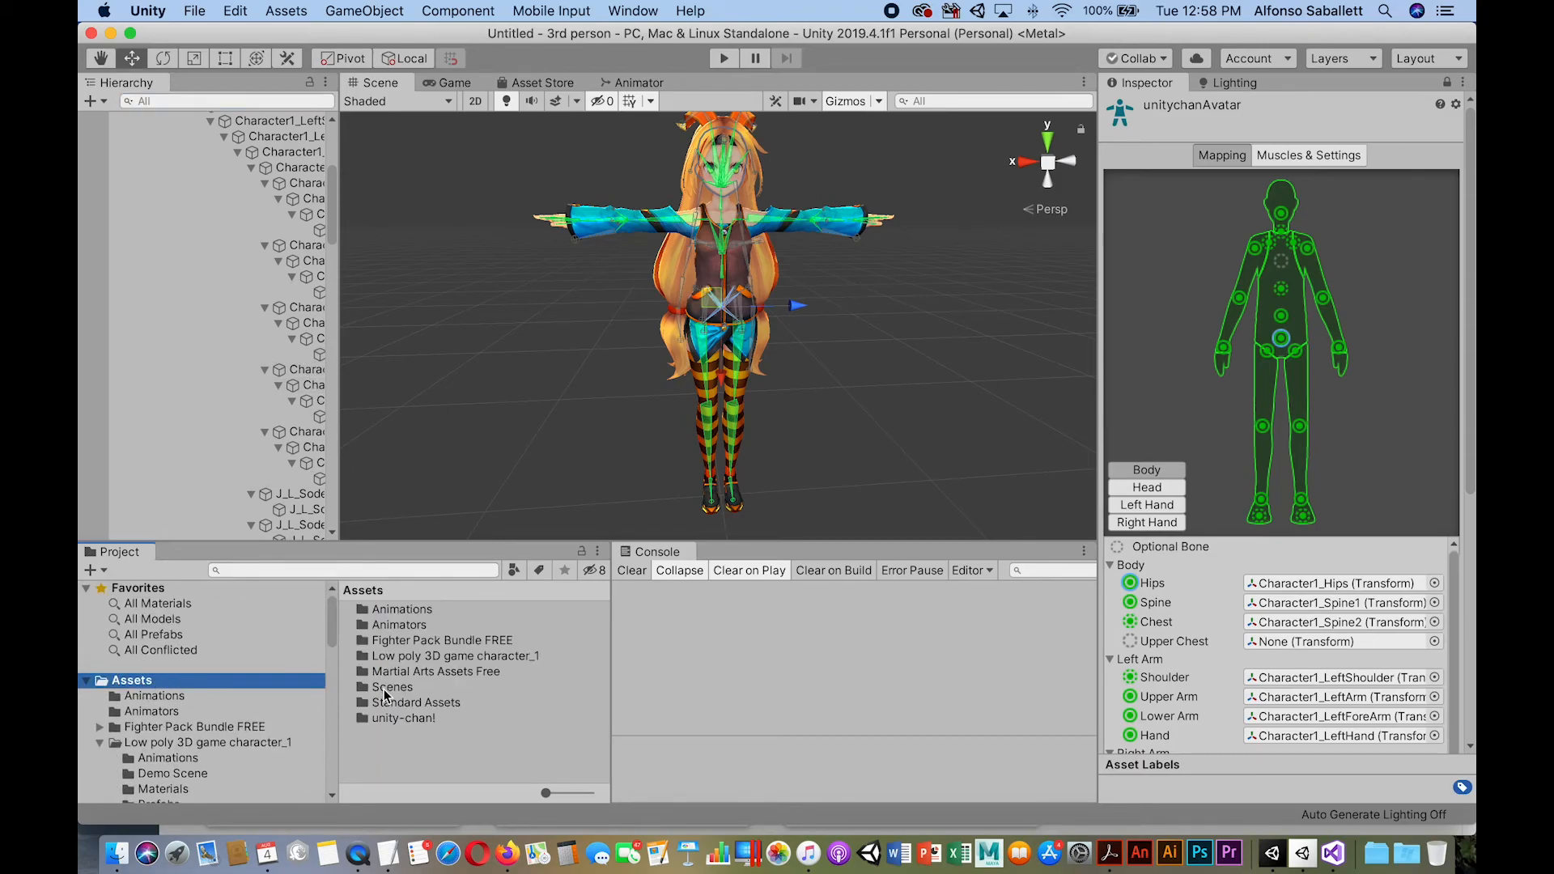
pyautogui.doubleClick(364, 687)
pyautogui.doubleClick(363, 611)
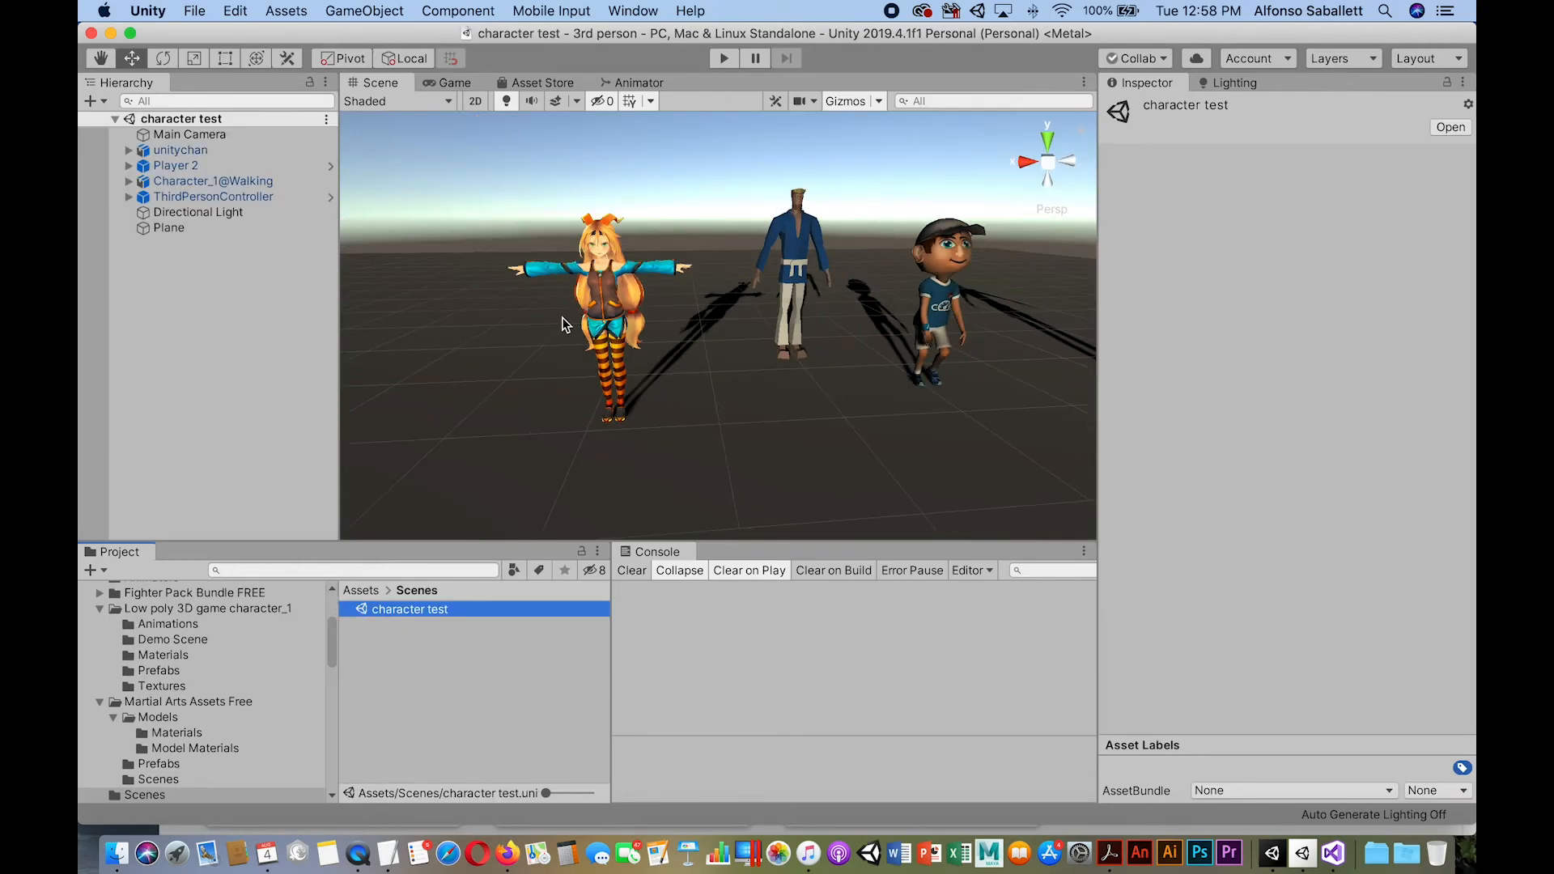
# Assign ThirdPersonAnimatorController as unitychan's animator controller and briefly play-test the scene.
pyautogui.click(612, 318)
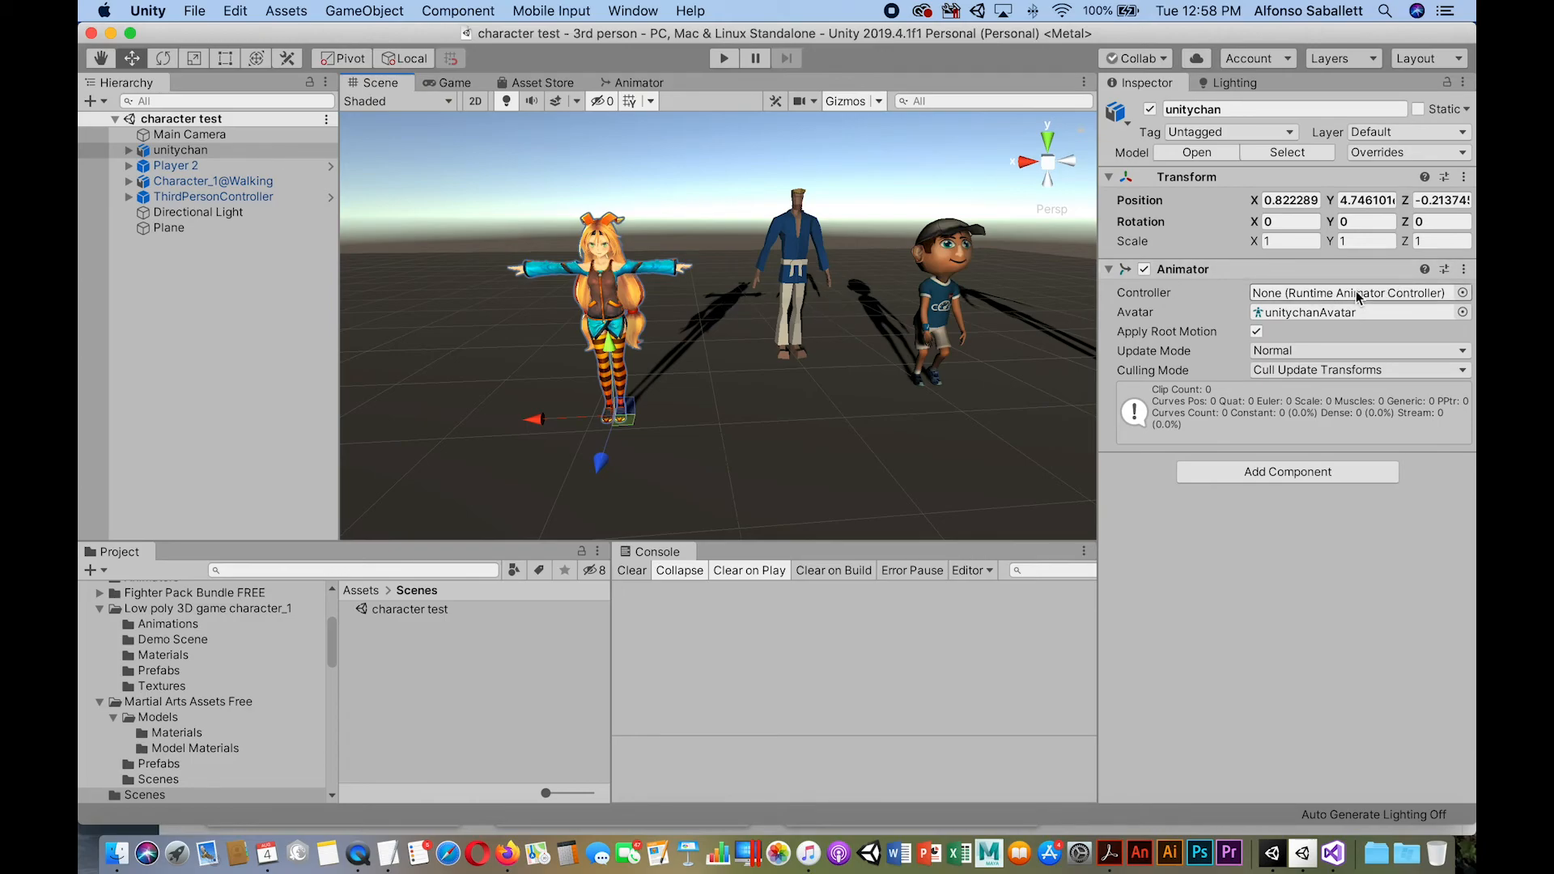
pyautogui.click(1462, 293)
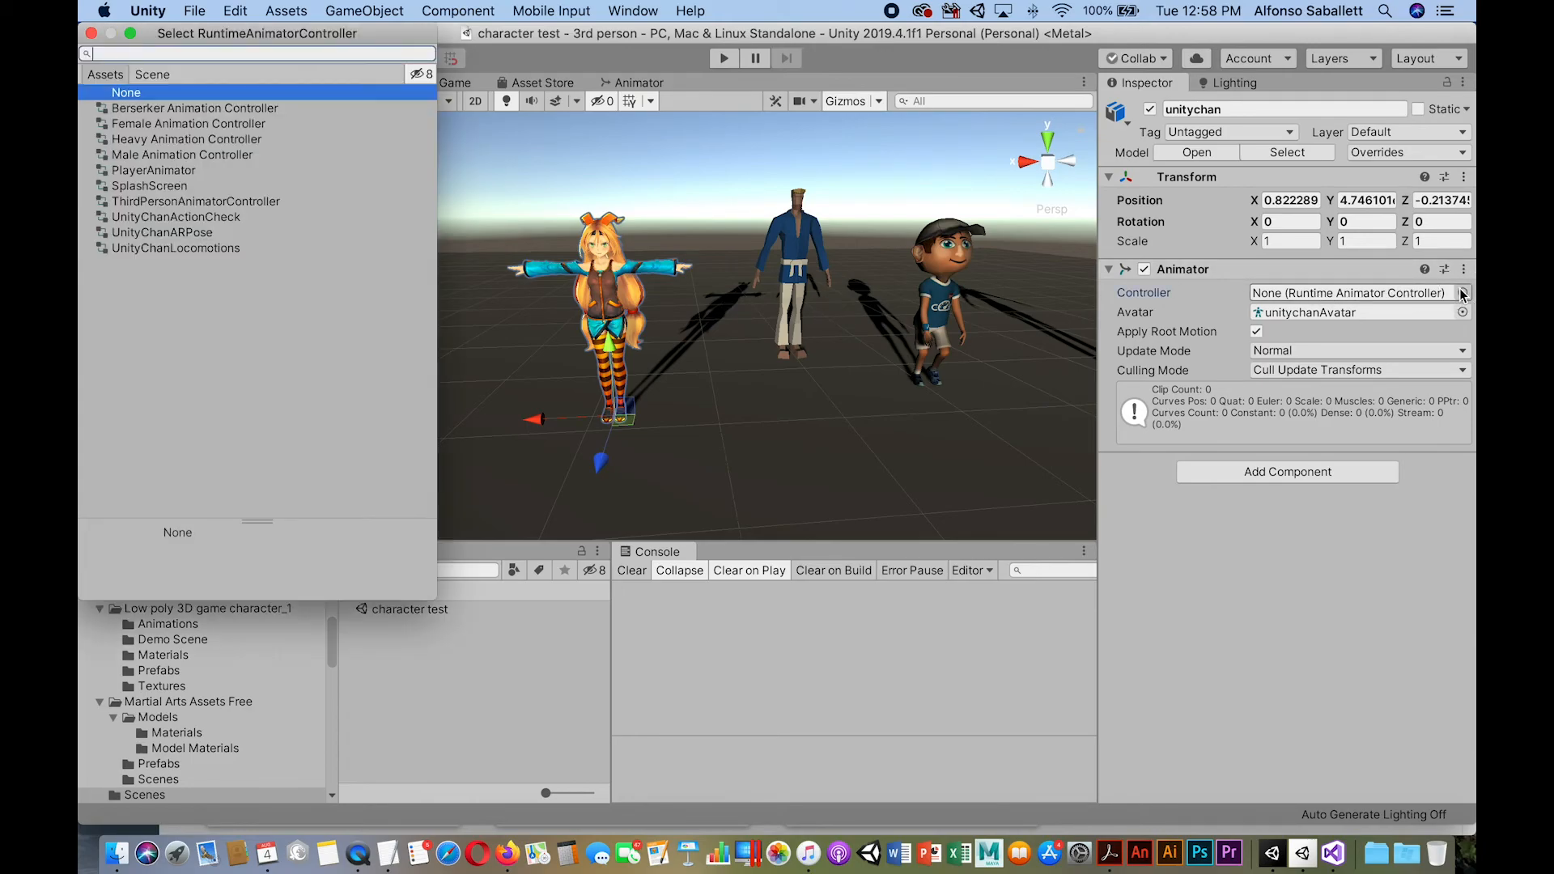
pyautogui.doubleClick(140, 202)
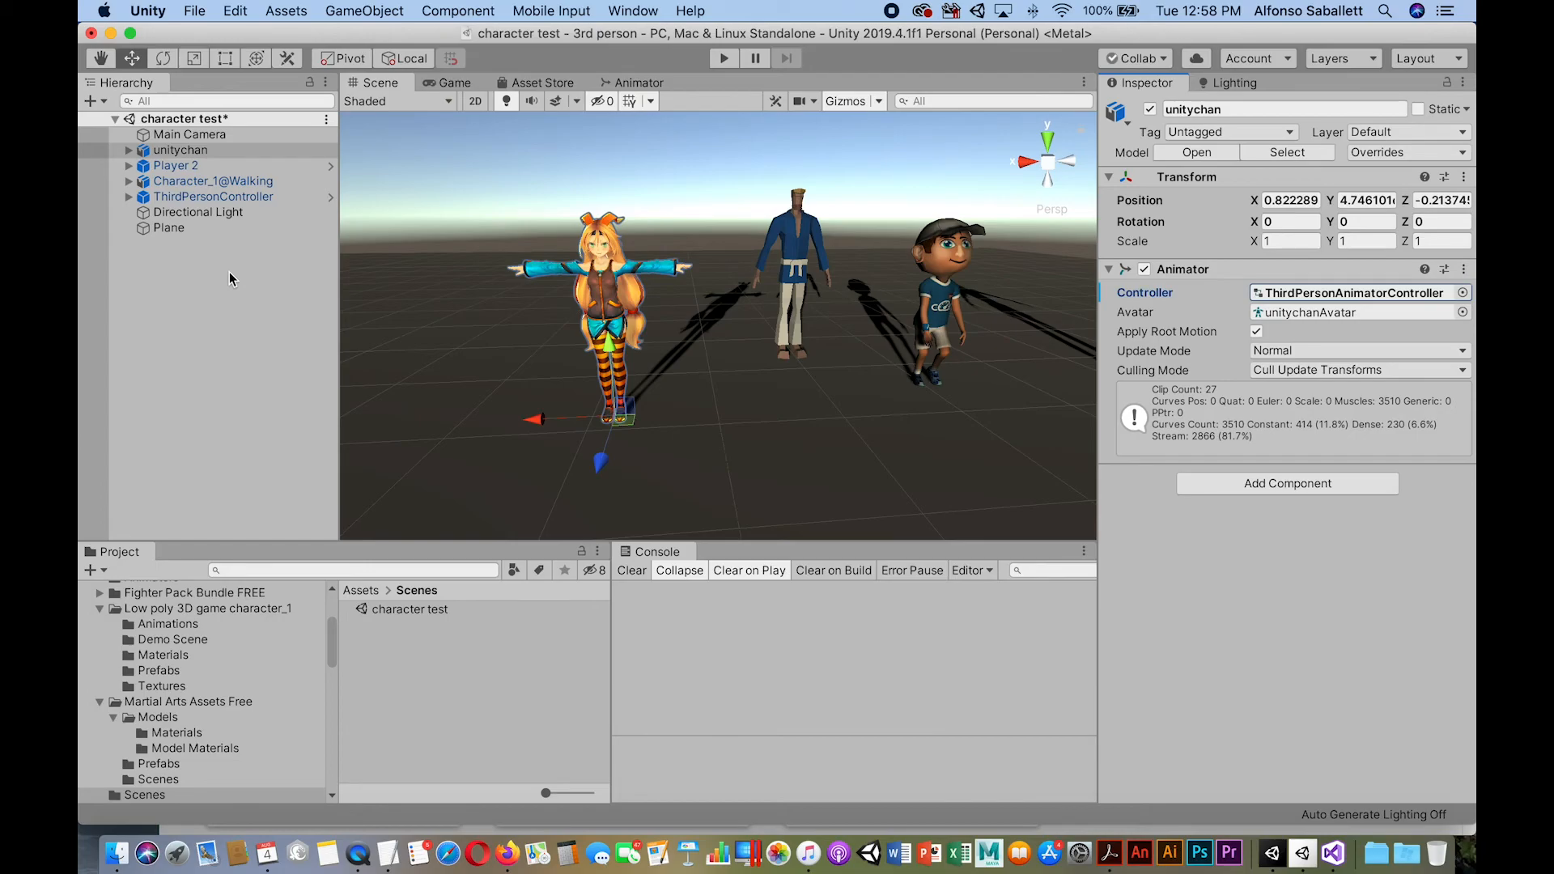
pyautogui.press('super+p')
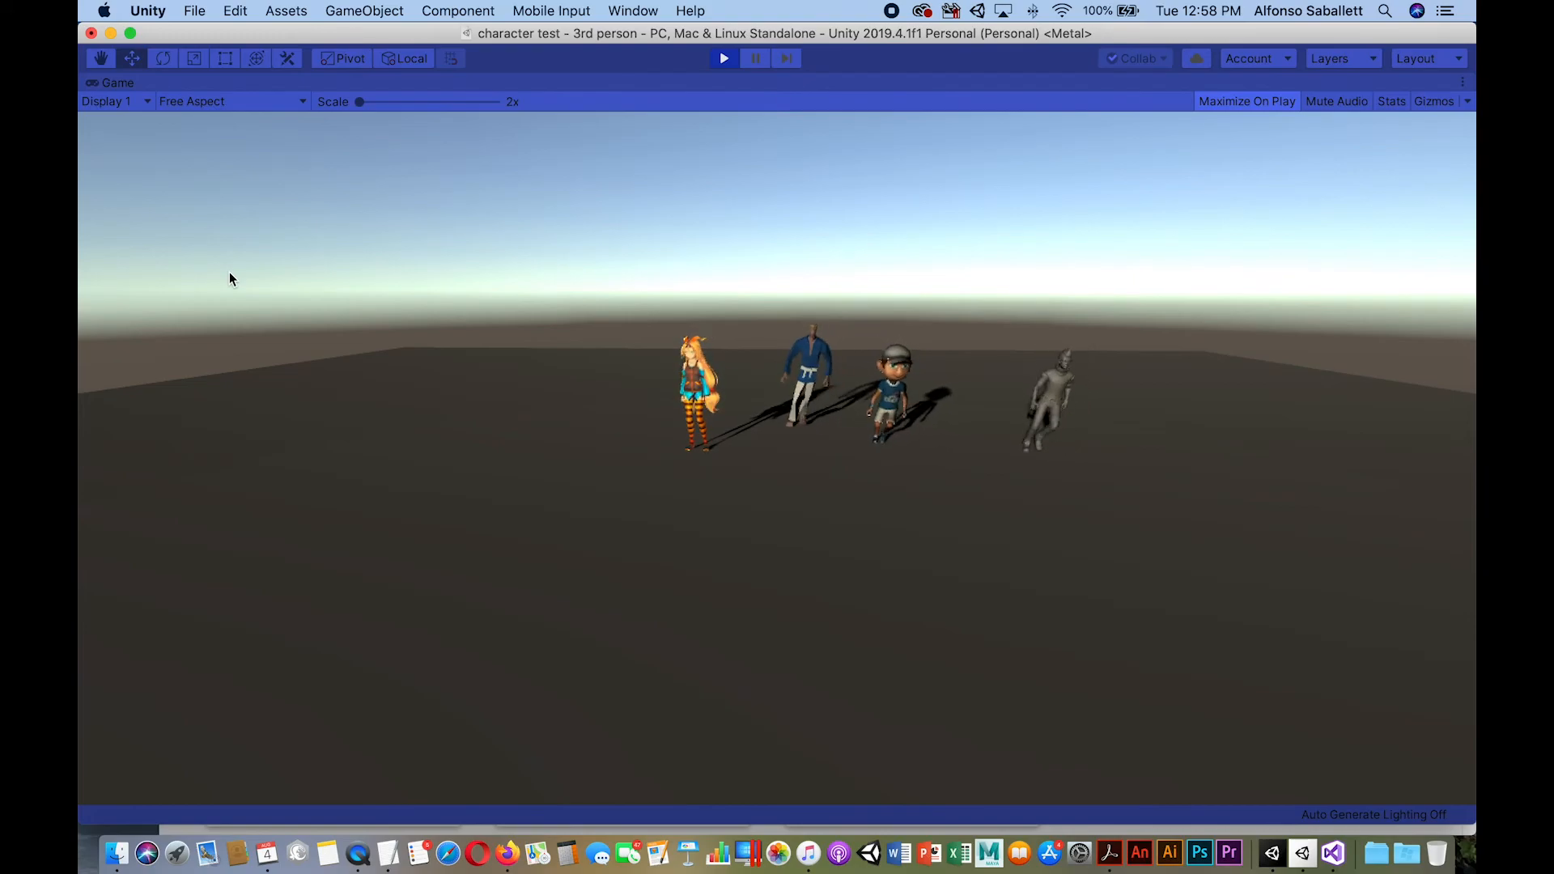
pyautogui.press('super+p')
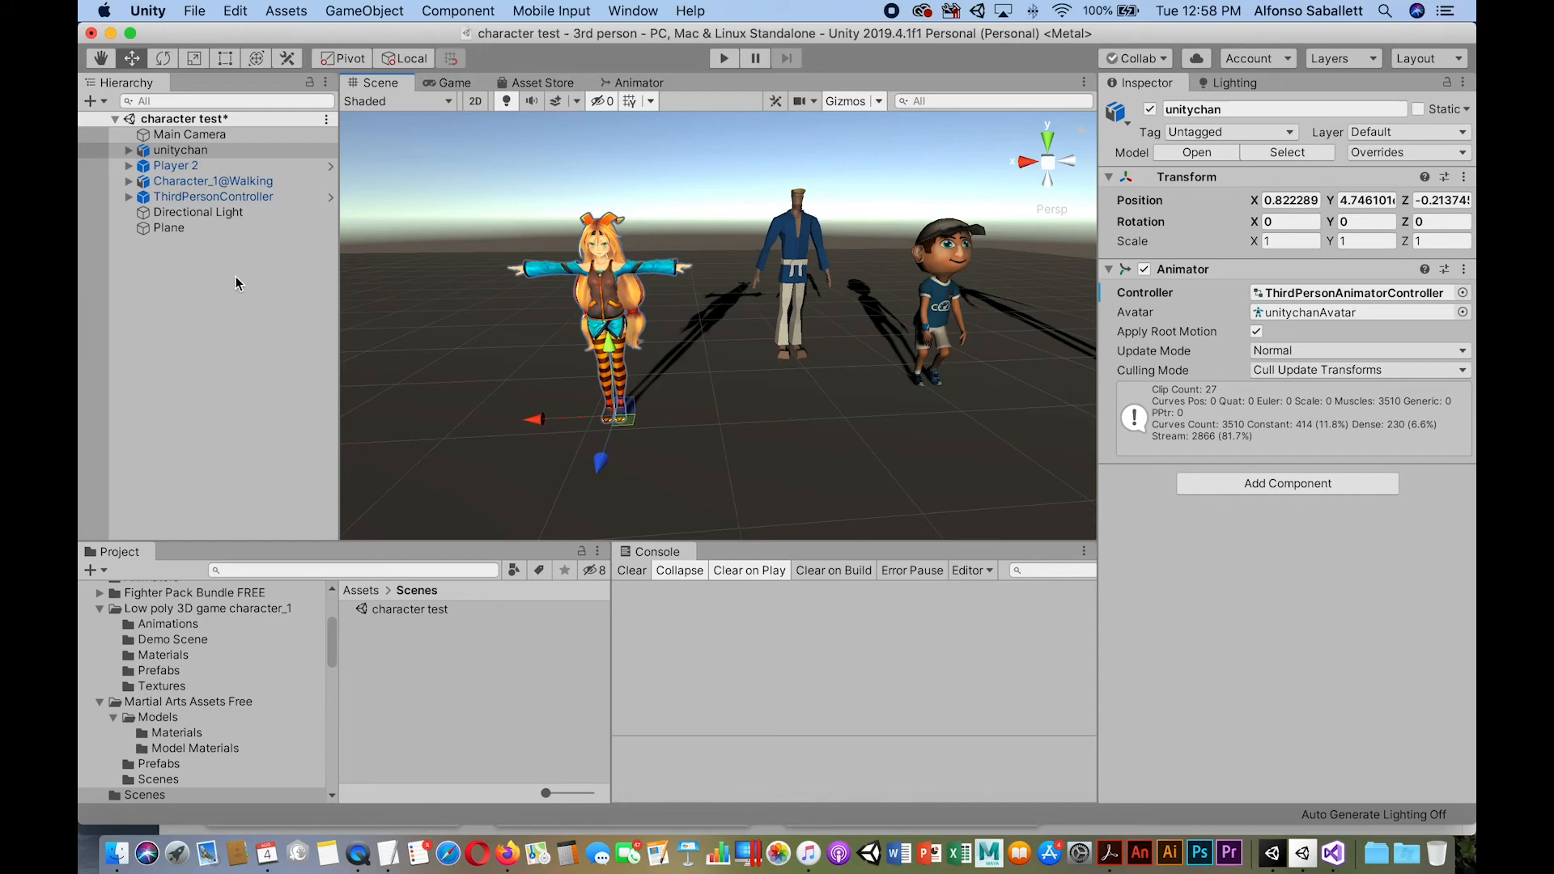
# Add the ThirdPersonUserControl script from the ThirdPersonCharacter Scripts folder to unitychan and bring her Capsule Collider settings into view.
pyautogui.moveTo(330, 653); pyautogui.dragTo(331, 693)
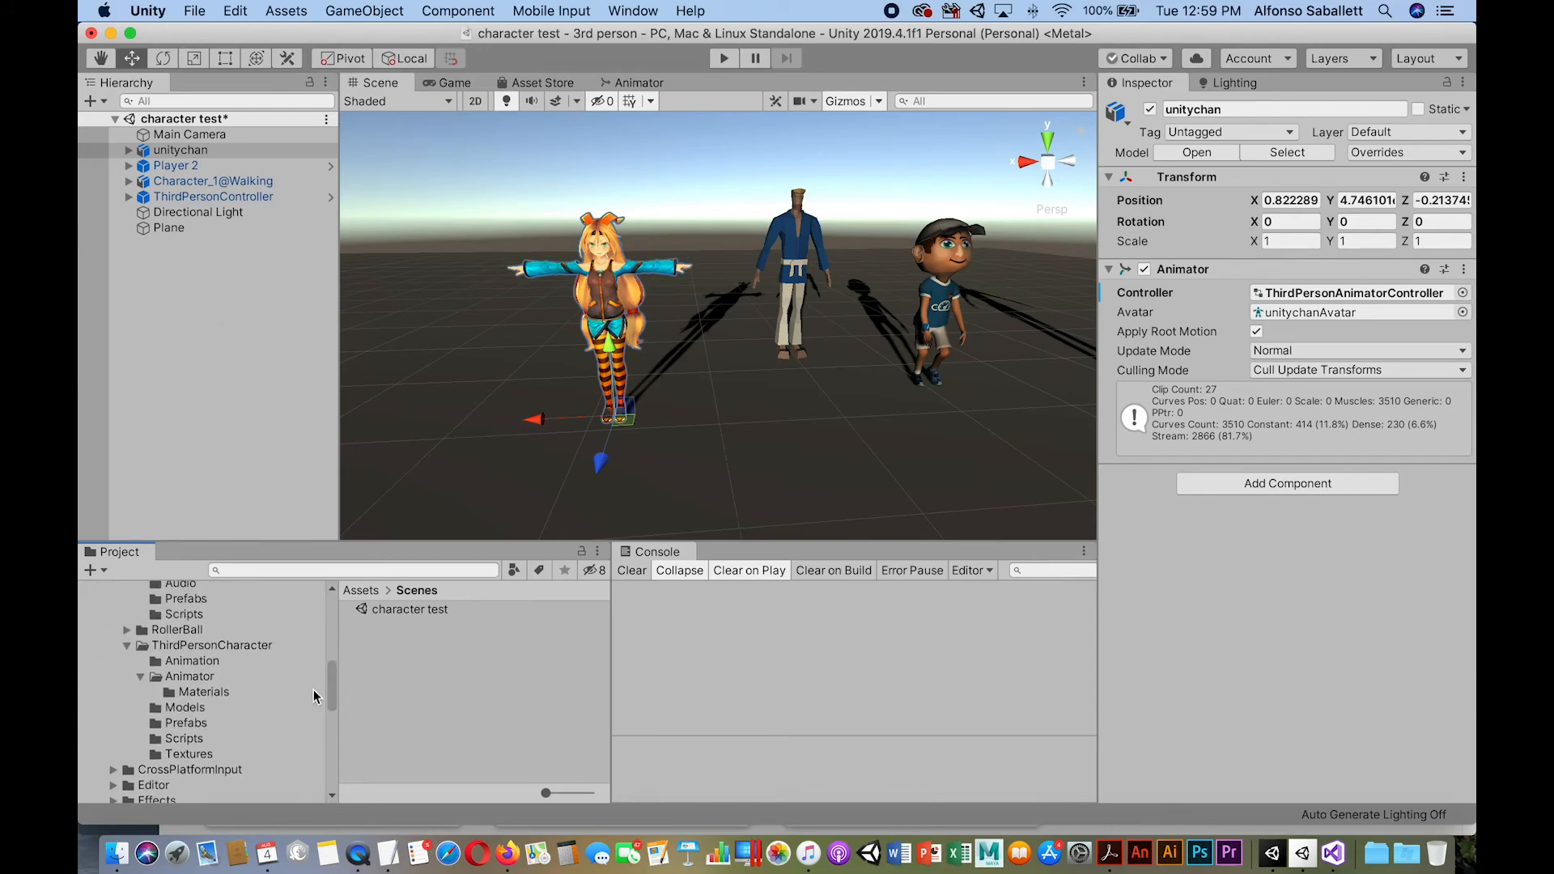
pyautogui.click(184, 615)
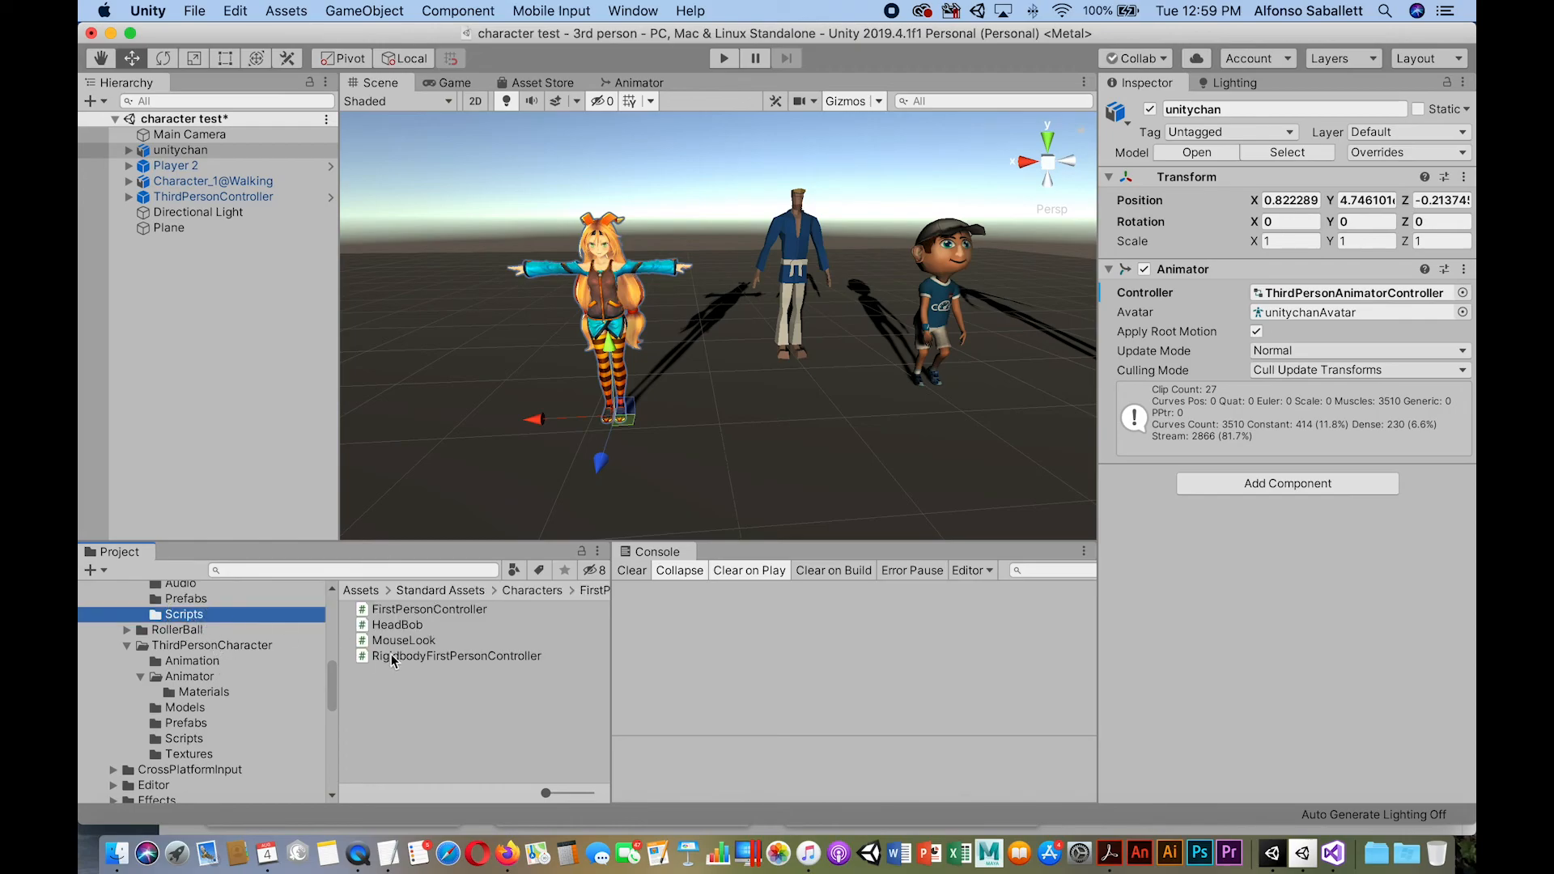
pyautogui.moveTo(327, 687); pyautogui.dragTo(331, 694)
pyautogui.click(175, 739)
pyautogui.moveTo(366, 640); pyautogui.dragTo(1181, 599)
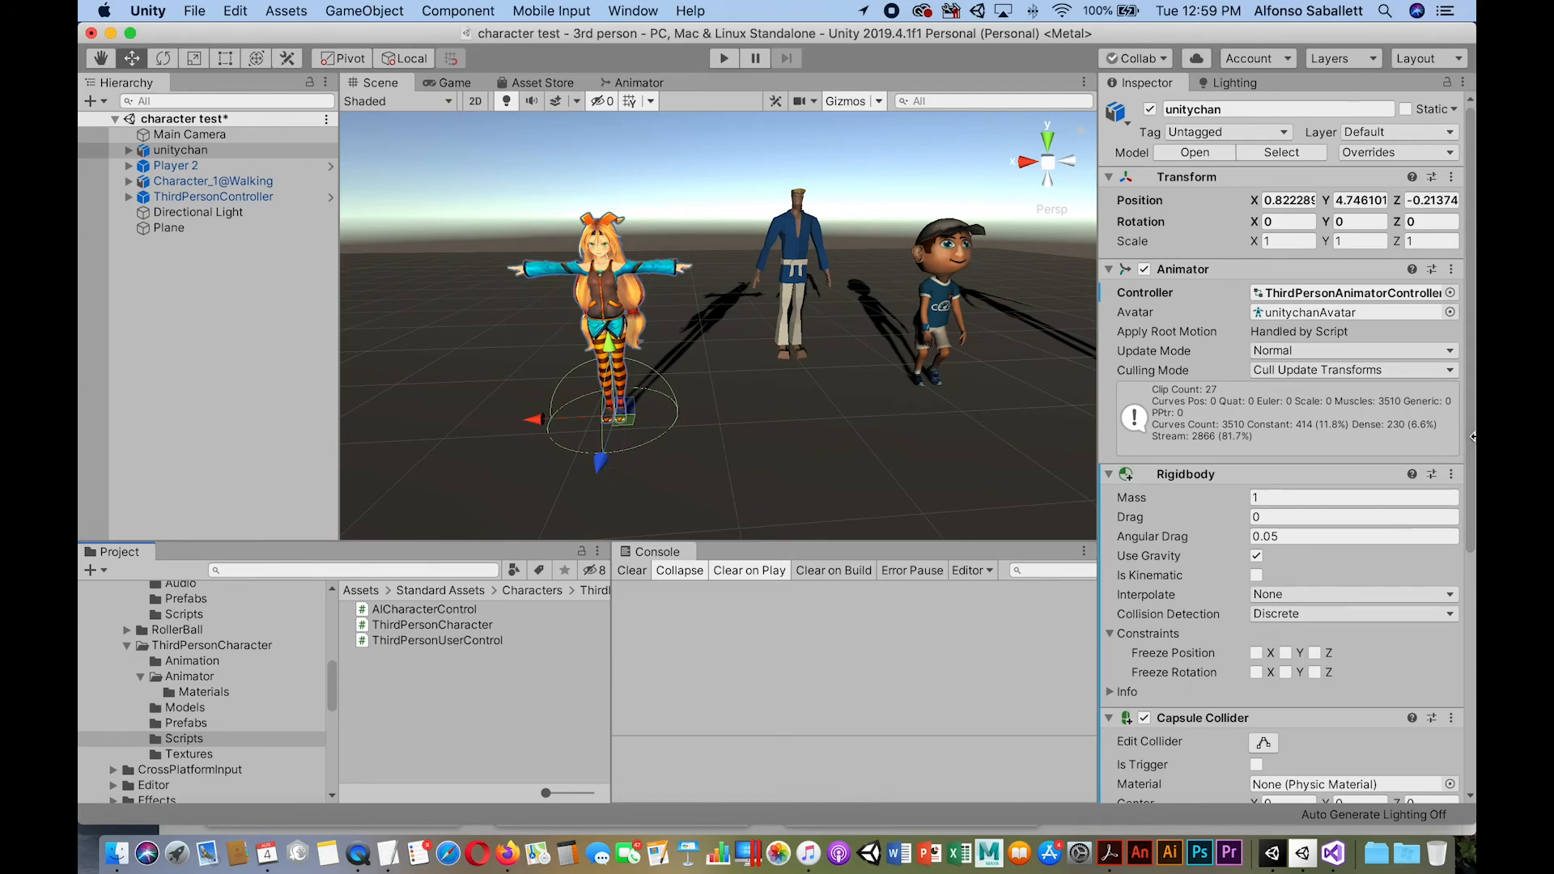
pyautogui.moveTo(1473, 437); pyautogui.dragTo(1472, 631)
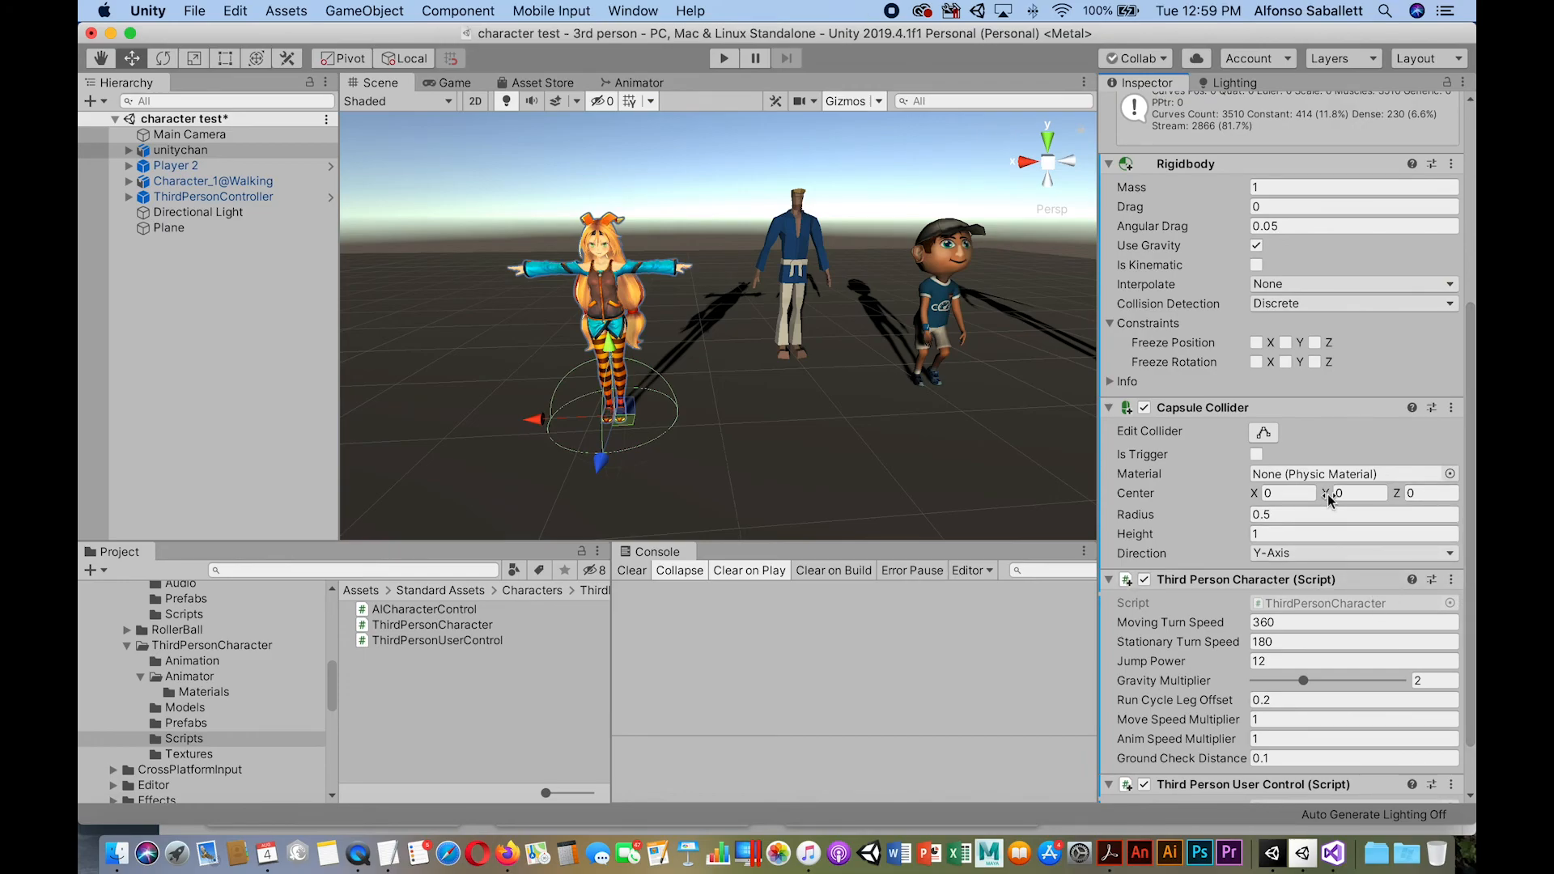
# Fit unitychan's Capsule Collider with center Y 0.78, radius 0.3 and height 1.53, and set her Ground Check Distance to 0.3.
pyautogui.moveTo(1331, 498); pyautogui.dragTo(1347, 500)
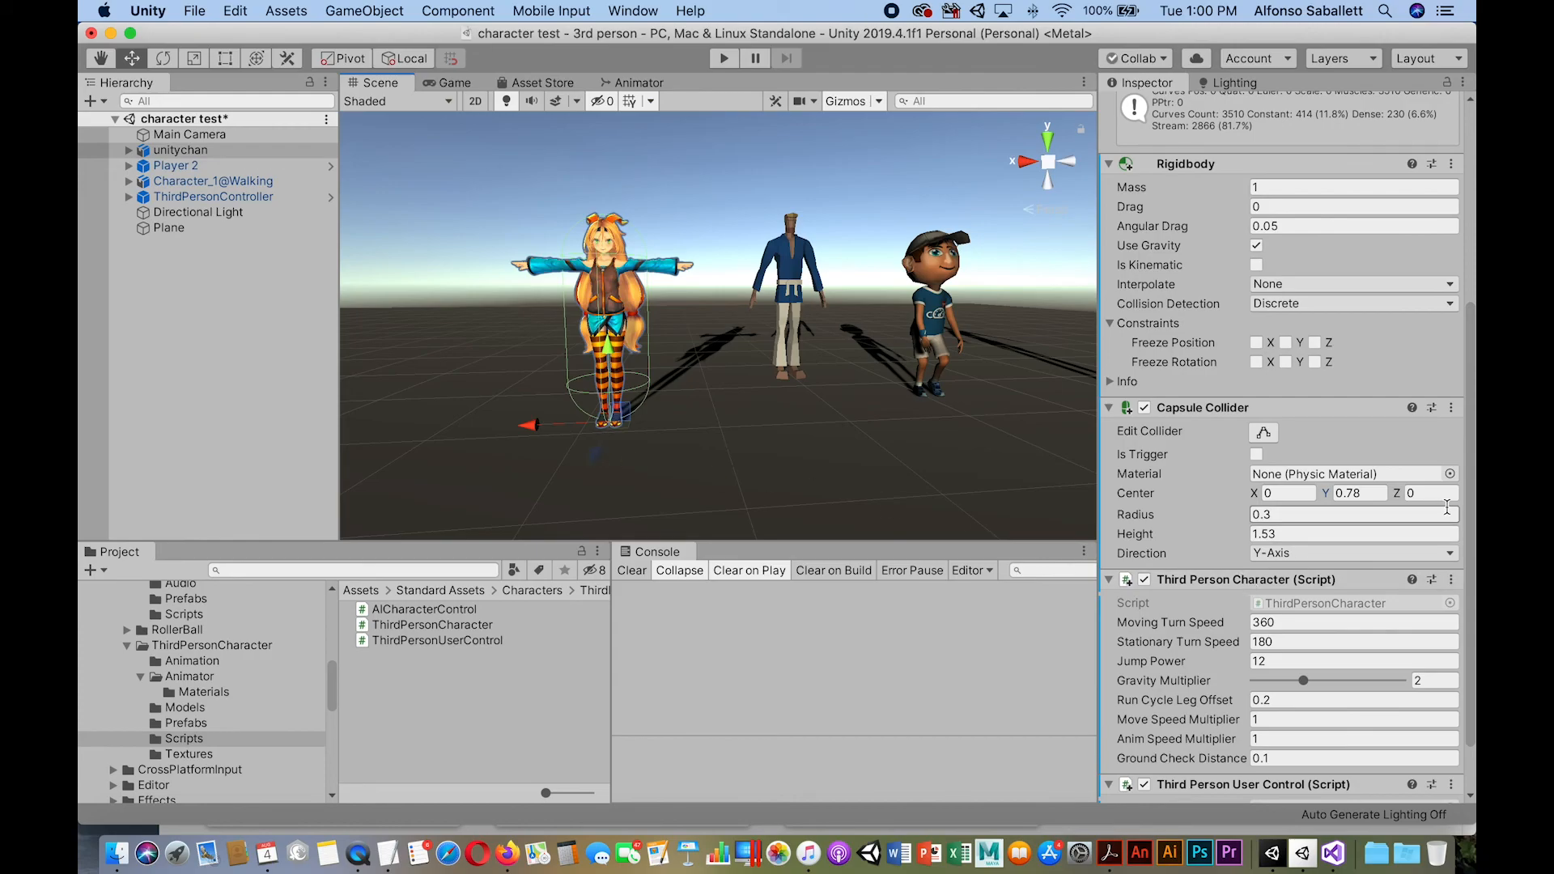
pyautogui.scroll(-2, 1469, 508)
pyautogui.click(1281, 692)
pyautogui.click(1280, 693)
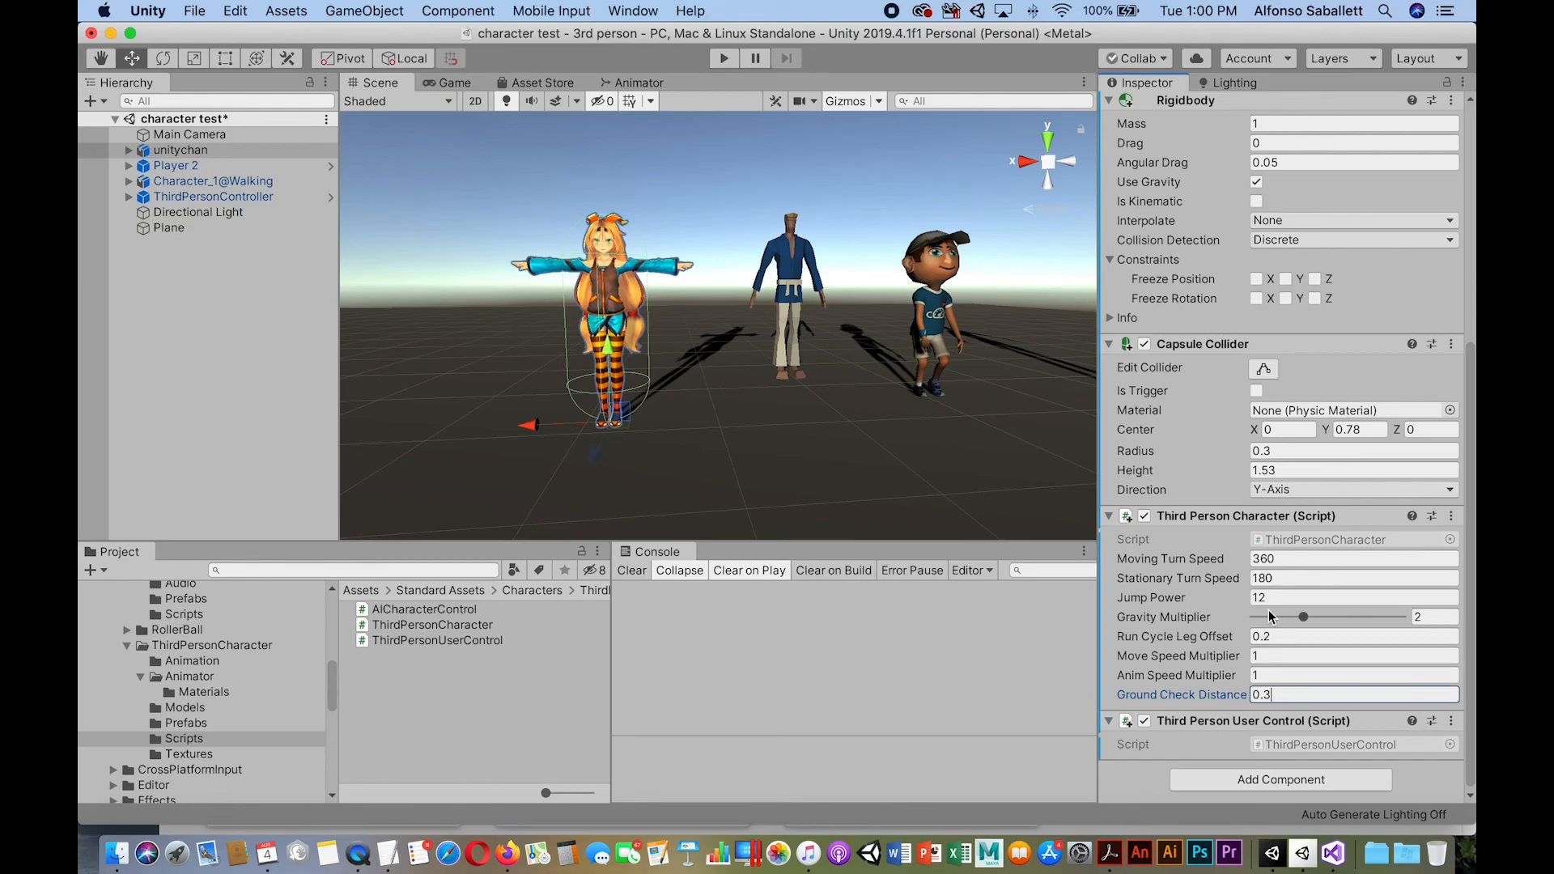
# Set Jump Power to 6 on unitychan, Player 2's ma object and Character_1@Walking.
pyautogui.click(1272, 599)
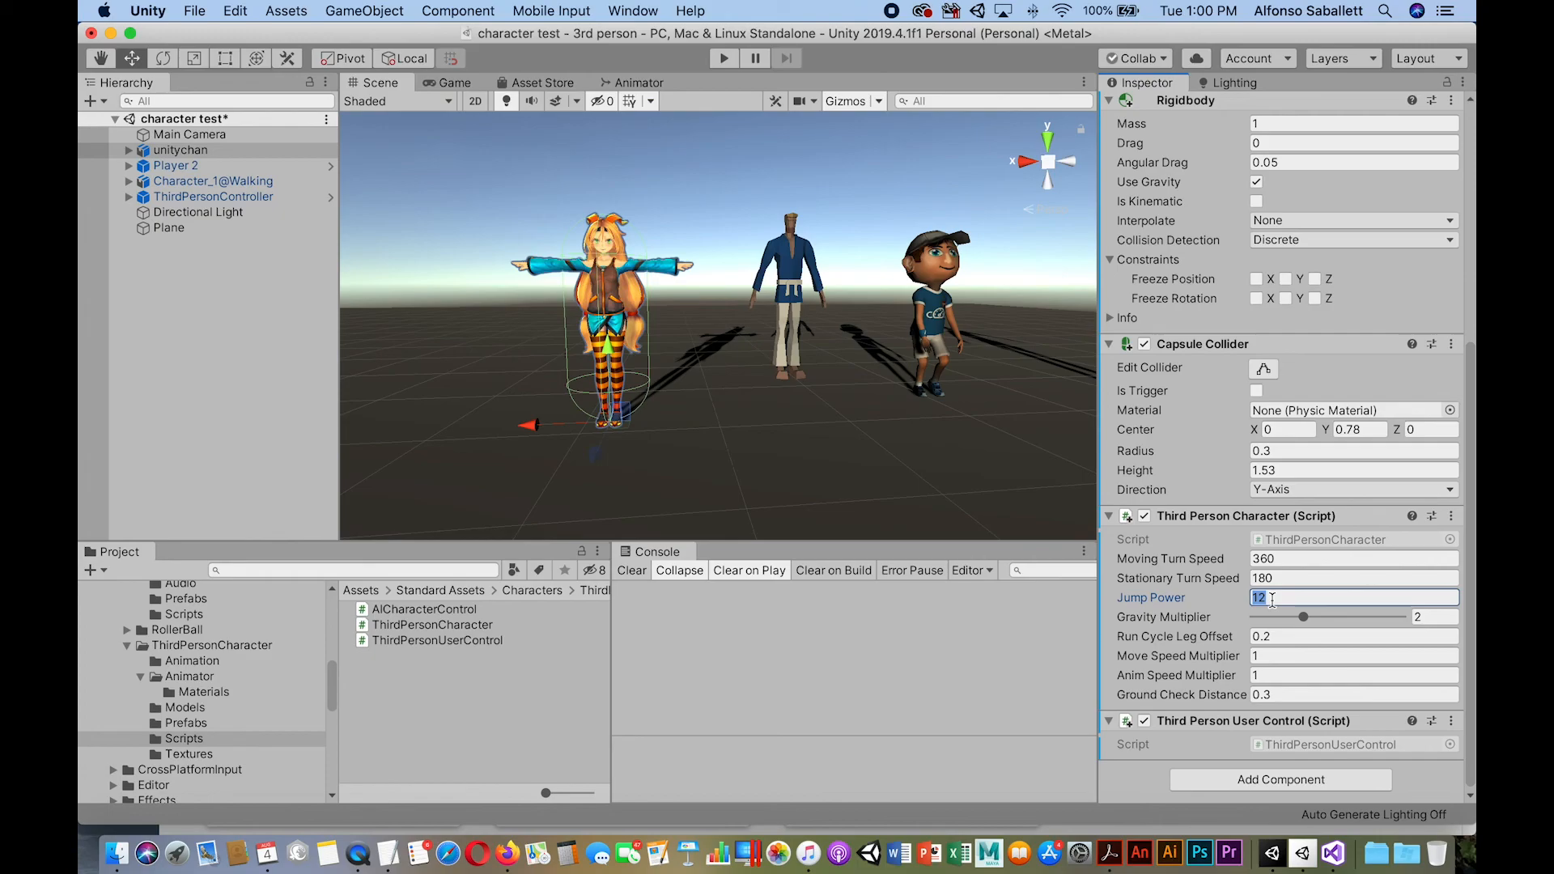
pyautogui.click(785, 292)
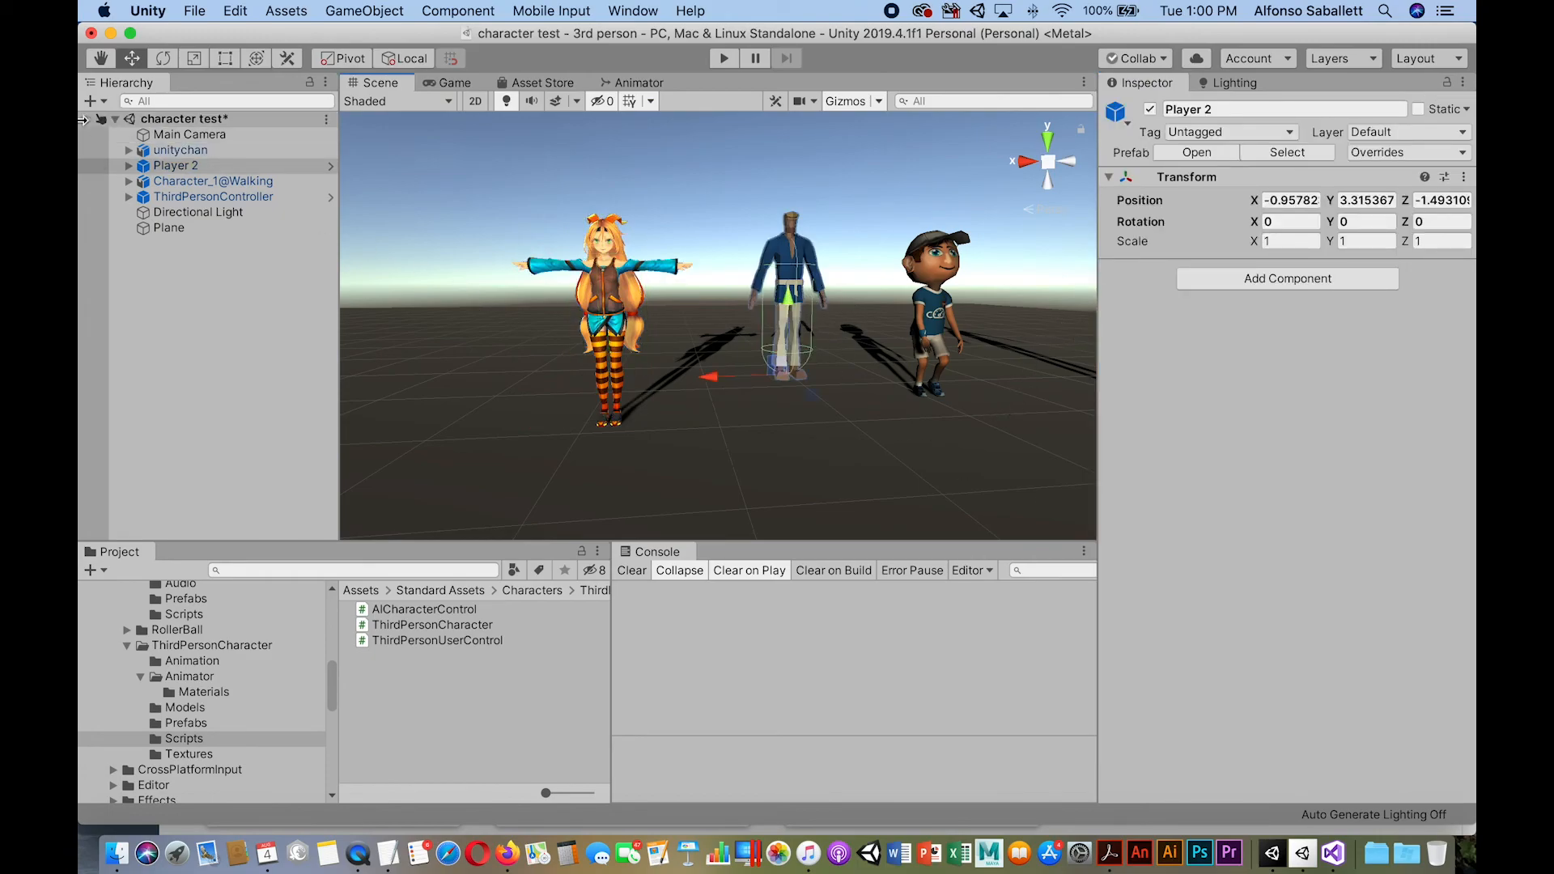
pyautogui.click(127, 166)
pyautogui.click(173, 181)
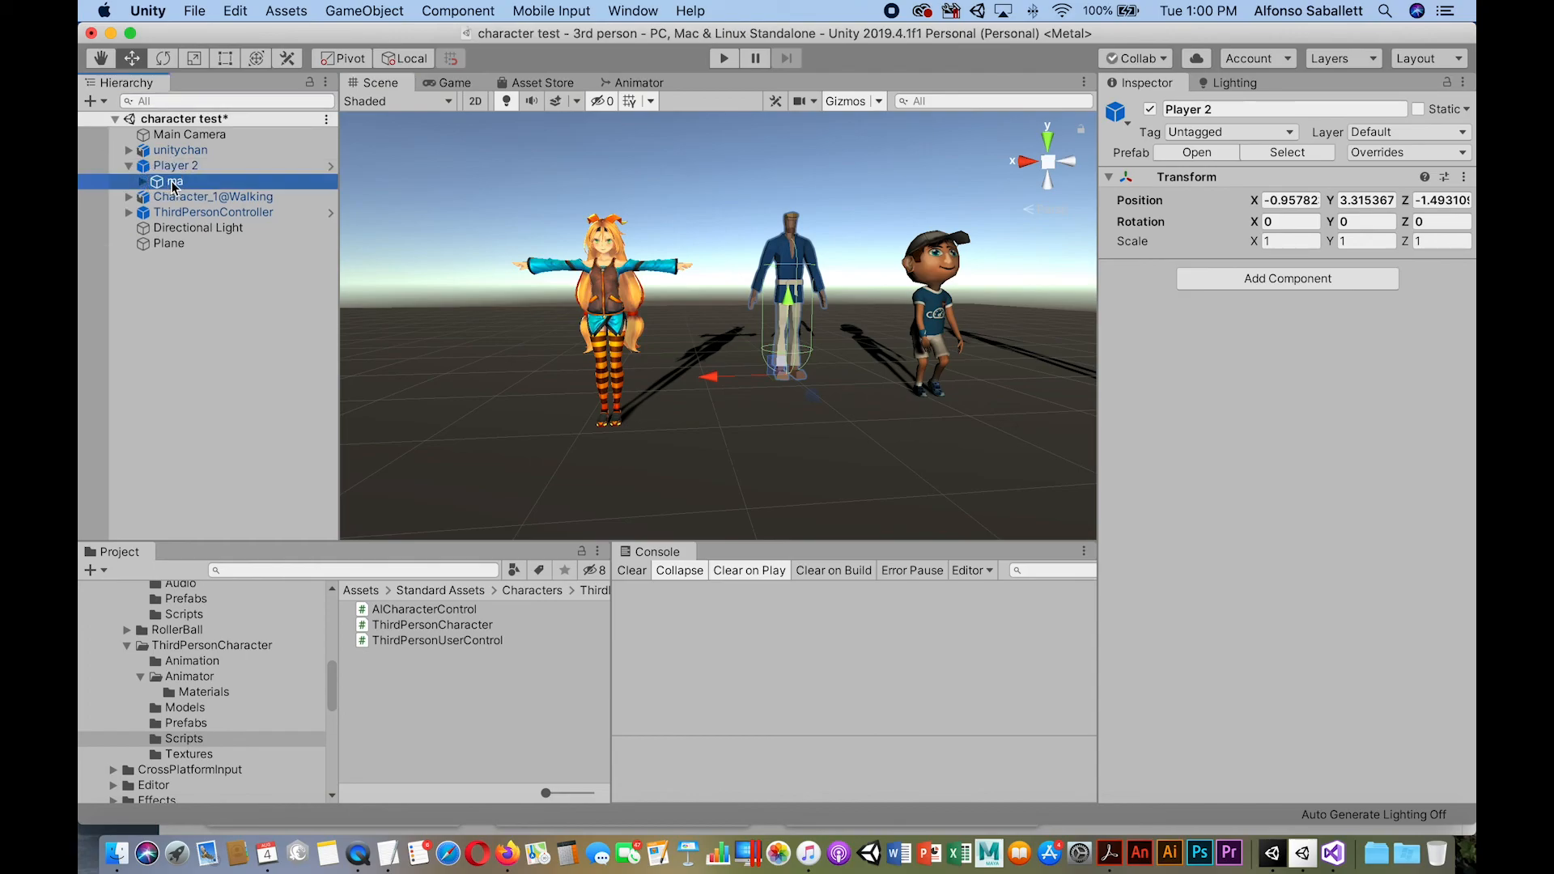
pyautogui.scroll(-5, 1437, 663)
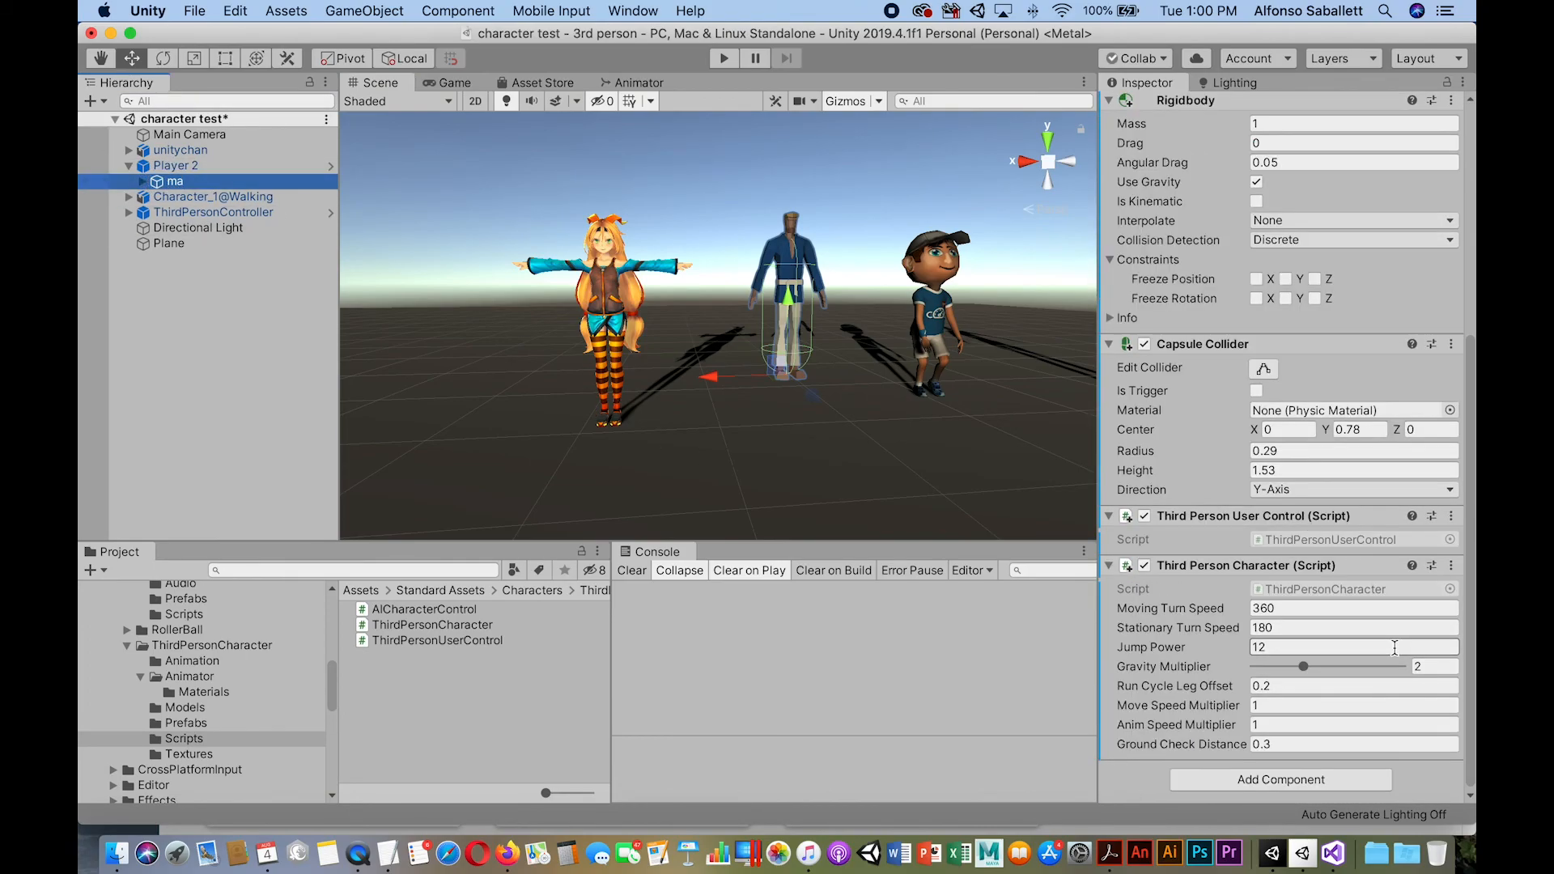
pyautogui.click(1279, 648)
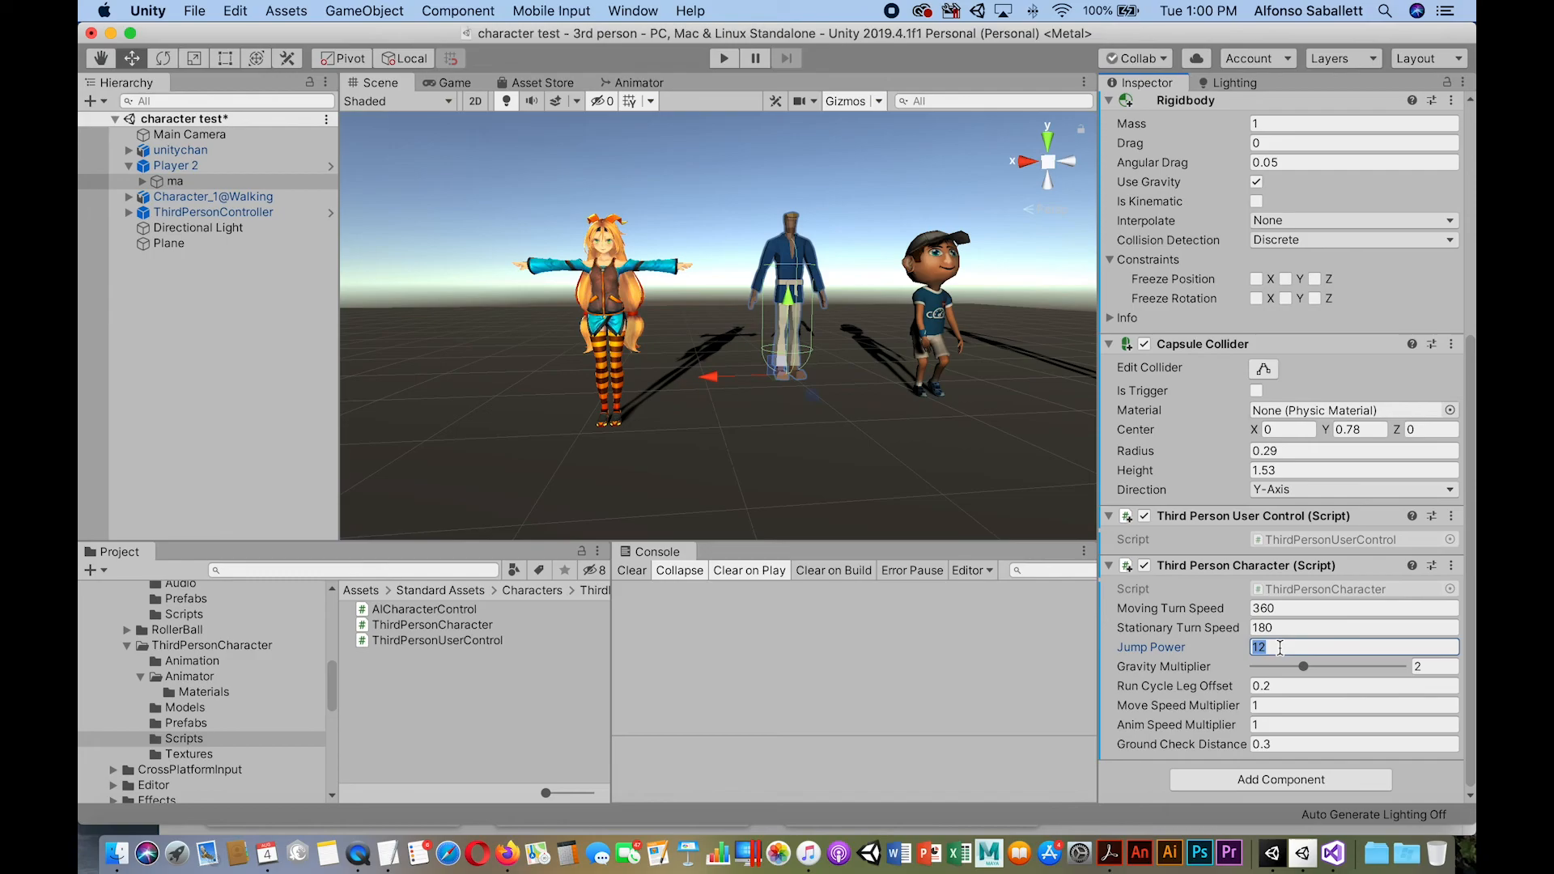
pyautogui.click(928, 316)
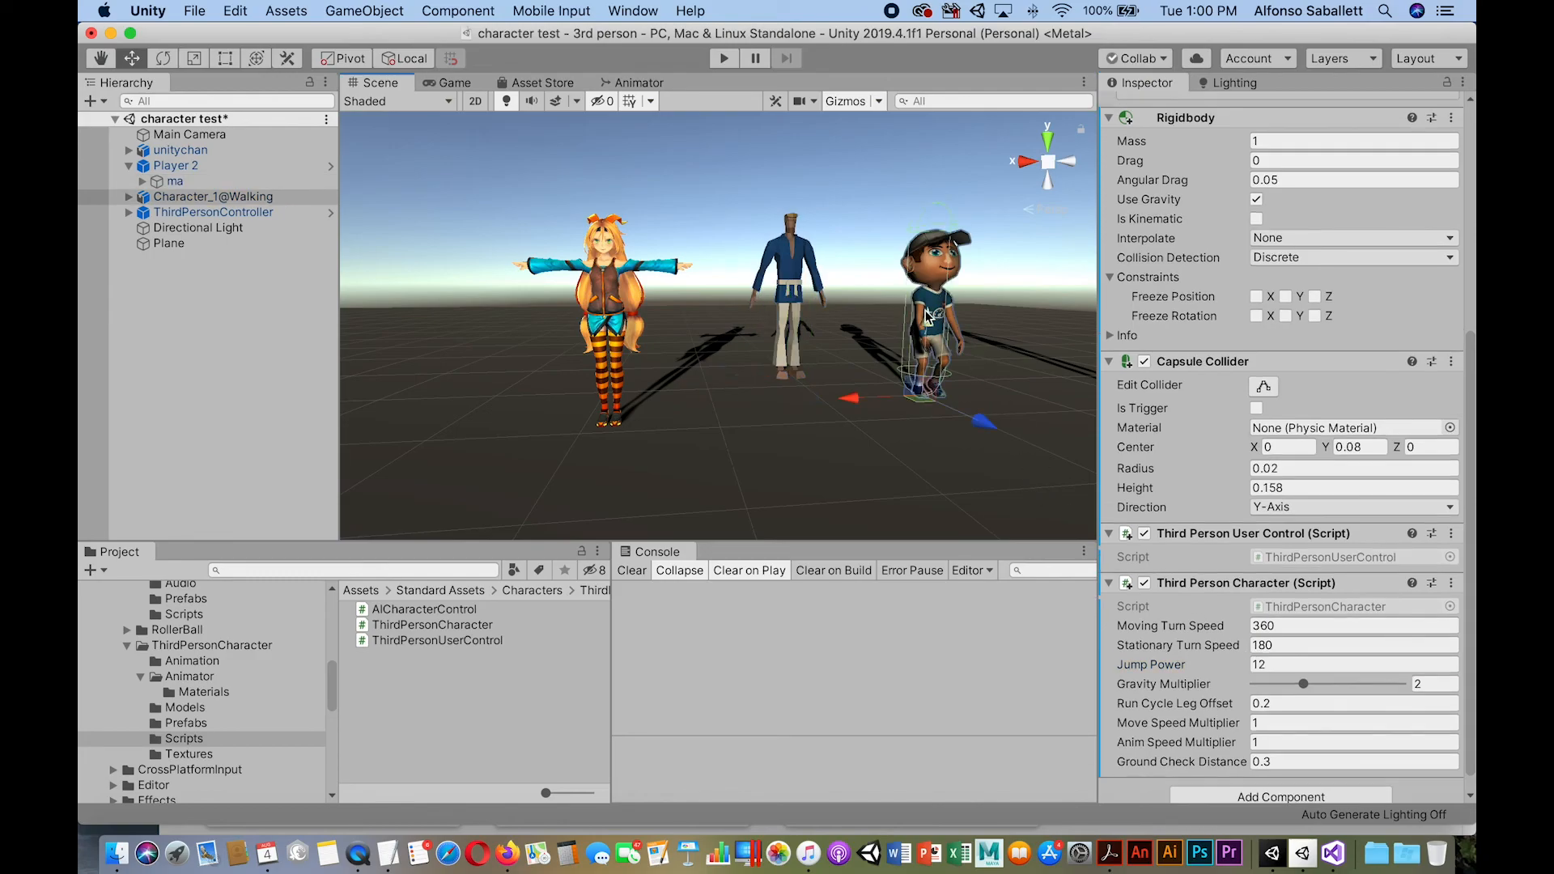
pyautogui.click(1268, 664)
pyautogui.write('6')
pyautogui.press('Tab')
# Check the controller and avatar assigned in the Animator of unitychan, Player 2's ma object and Character_1@Walking.
pyautogui.click(595, 293)
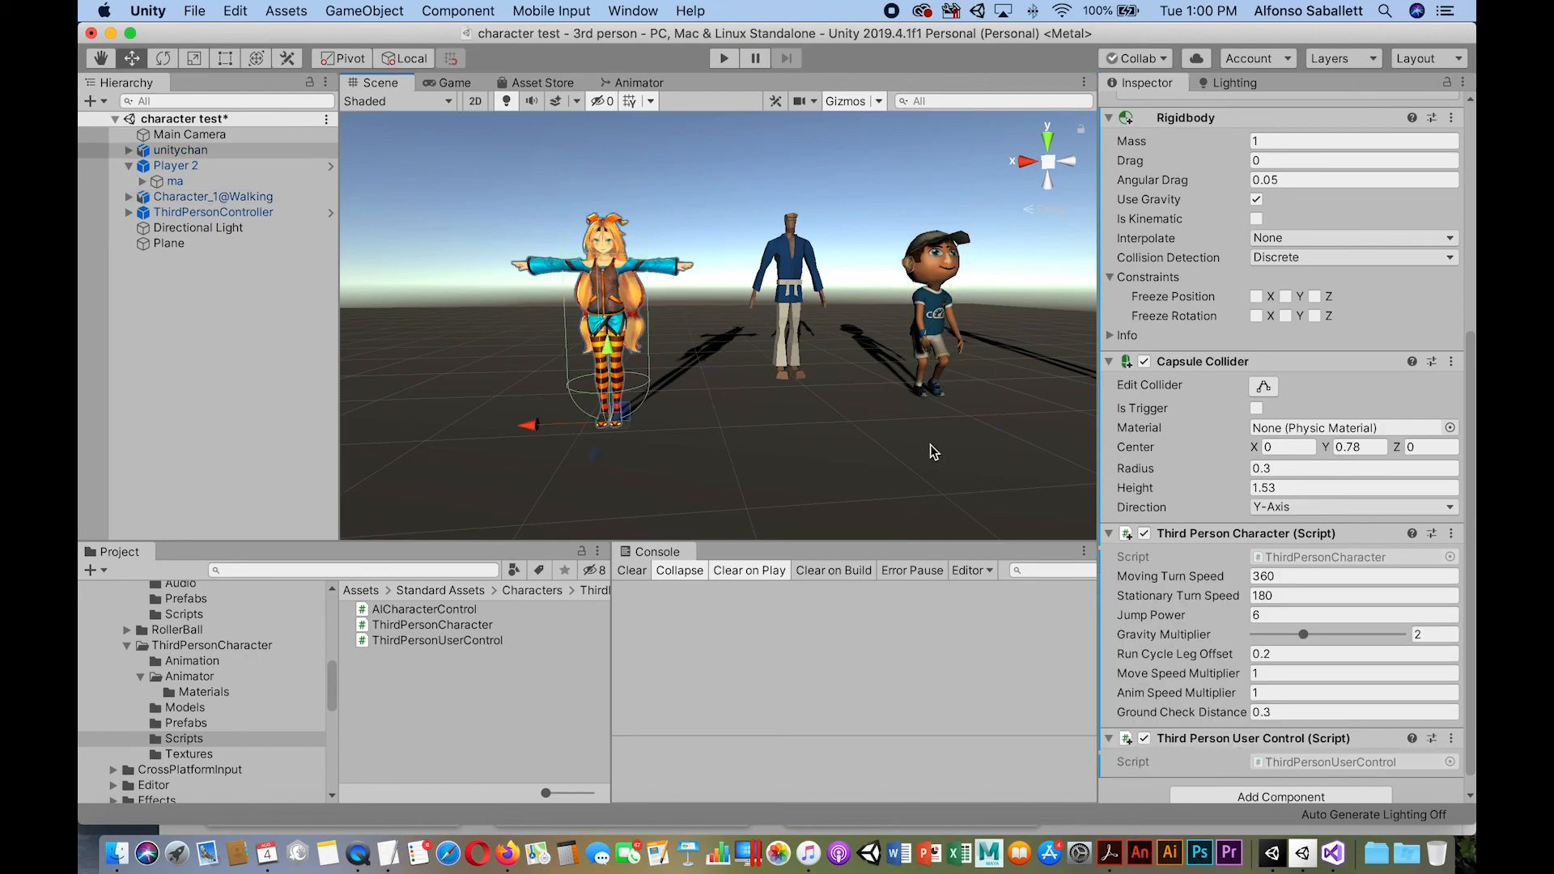
pyautogui.moveTo(1469, 524); pyautogui.dragTo(1469, 357)
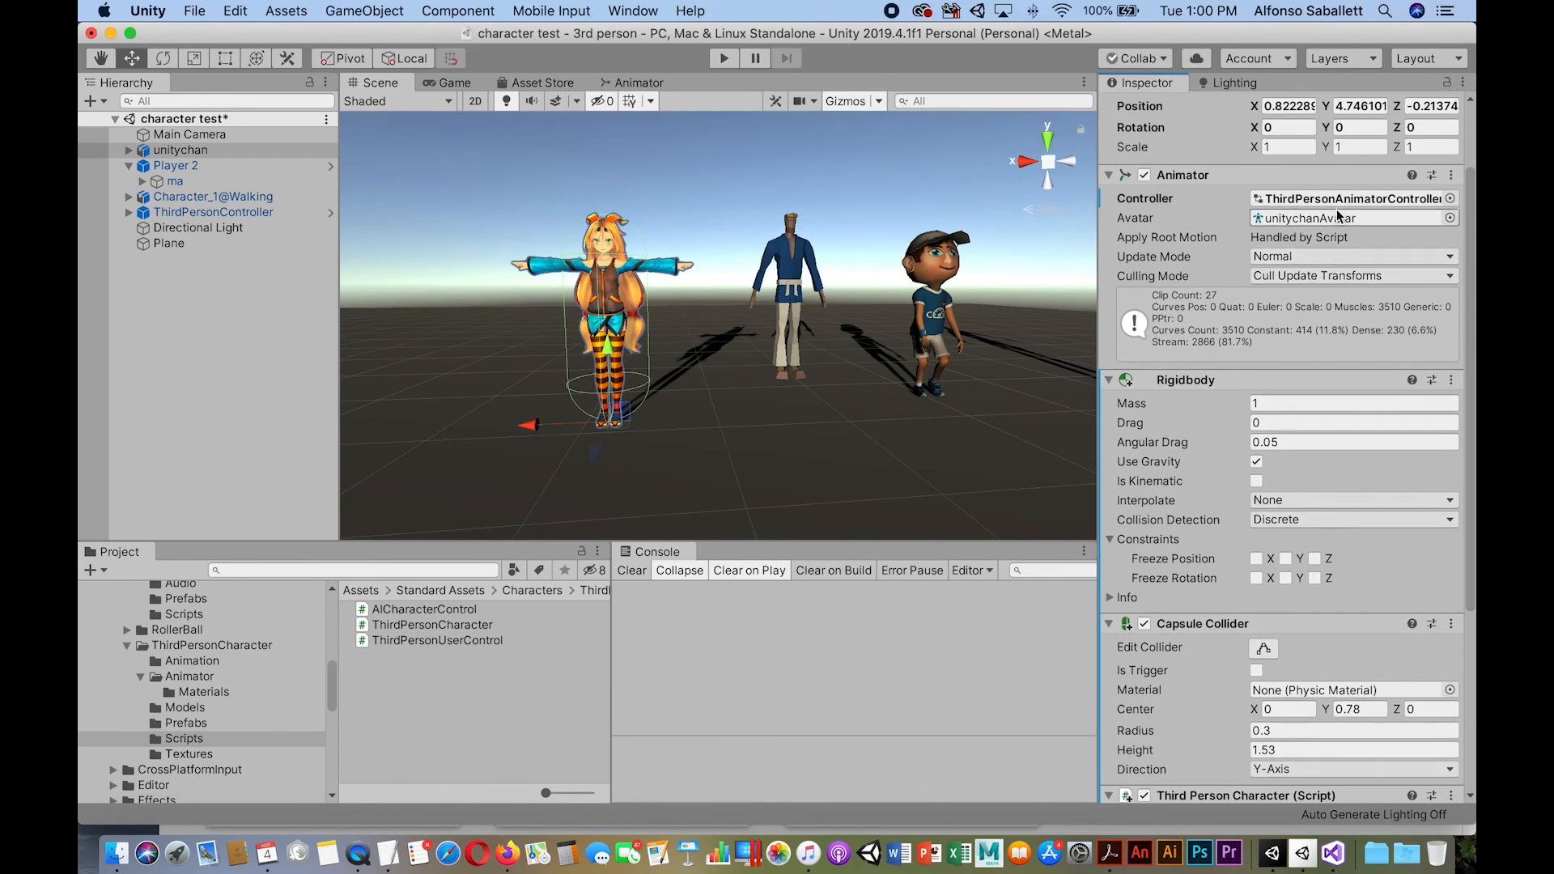
pyautogui.click(1282, 216)
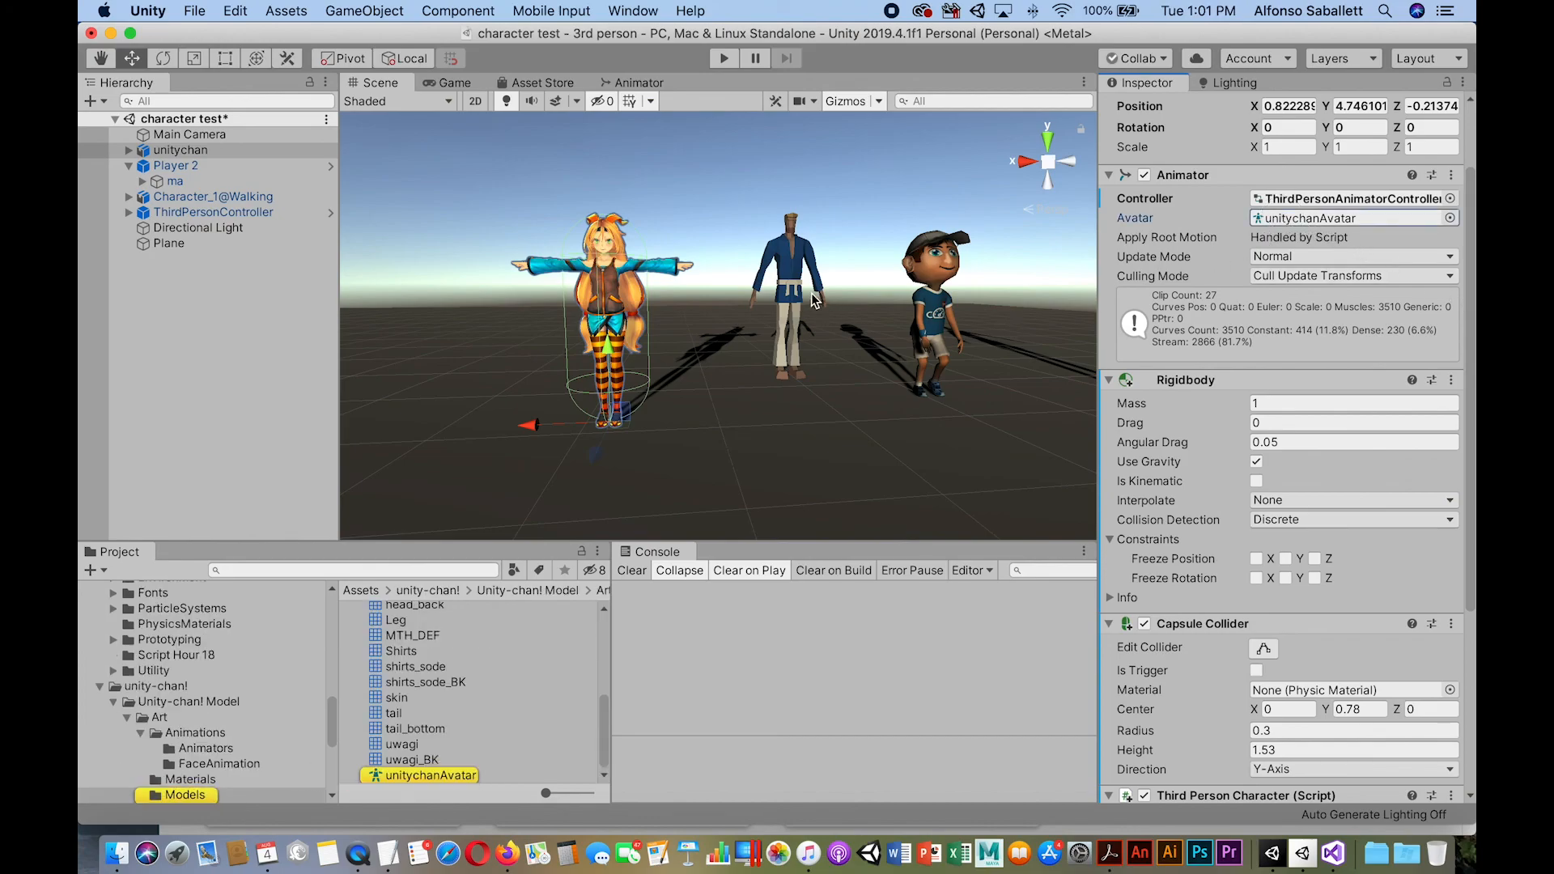
pyautogui.click(259, 166)
pyautogui.click(273, 182)
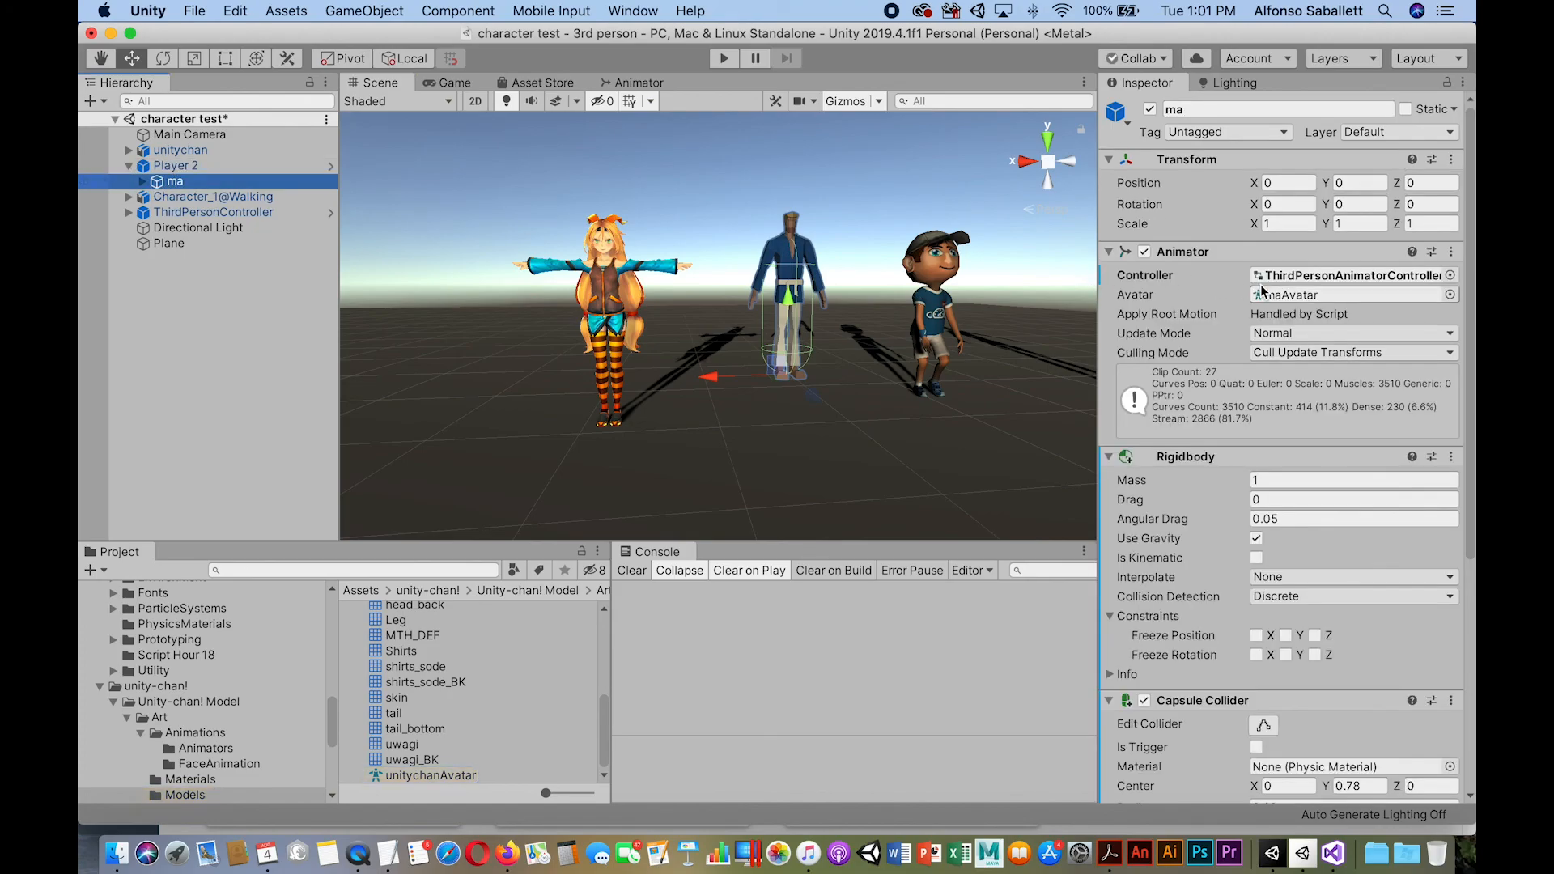
pyautogui.click(924, 289)
pyautogui.click(943, 279)
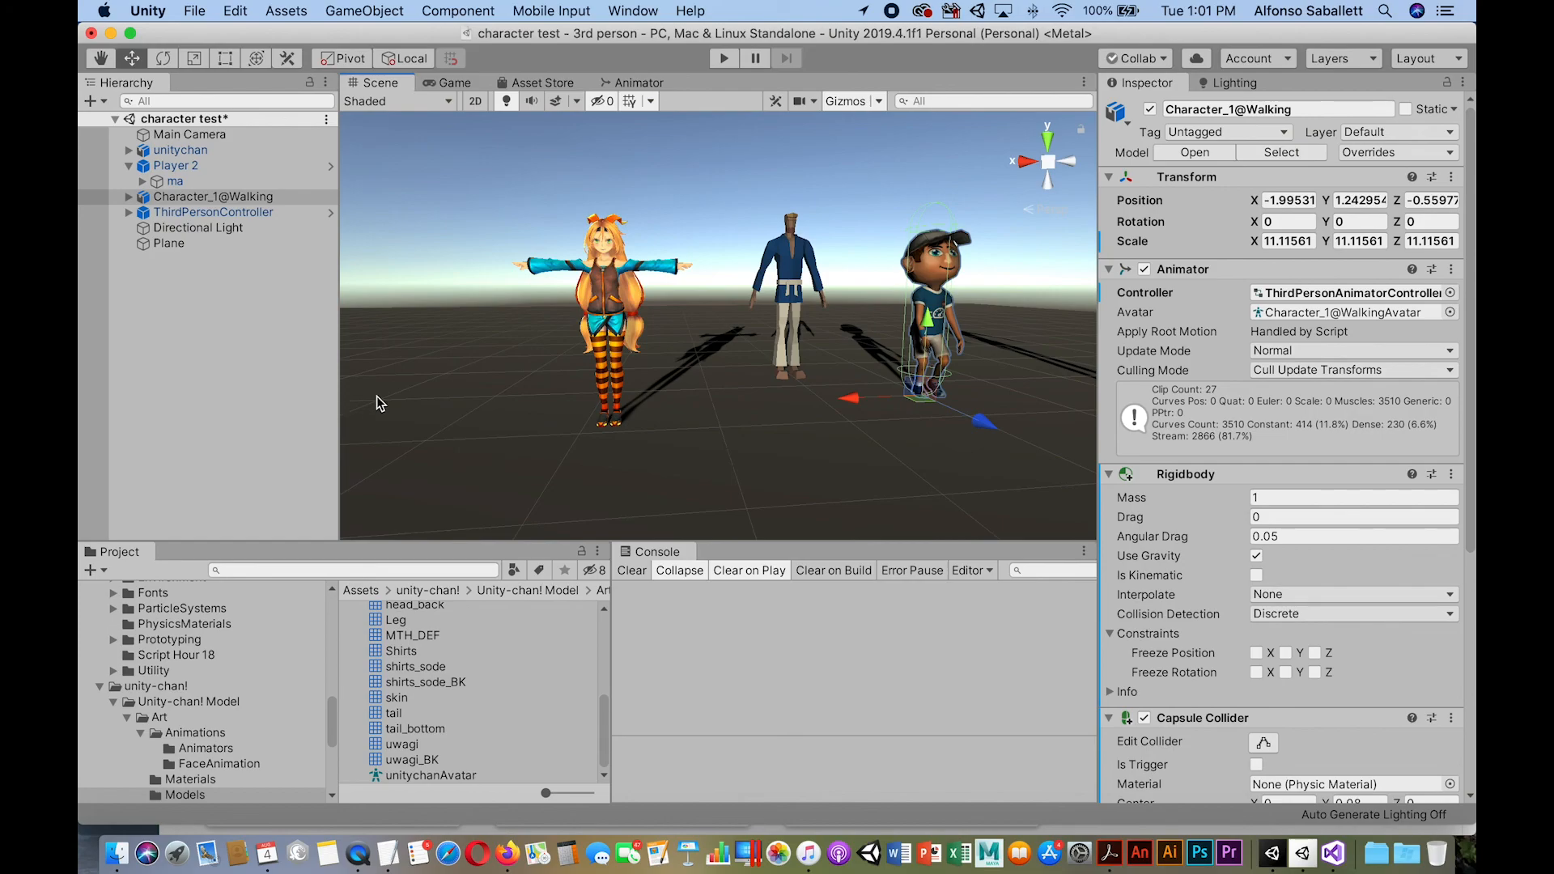
# Play-test the character test scene with all the characters and stop the test.
pyautogui.press('super+p')
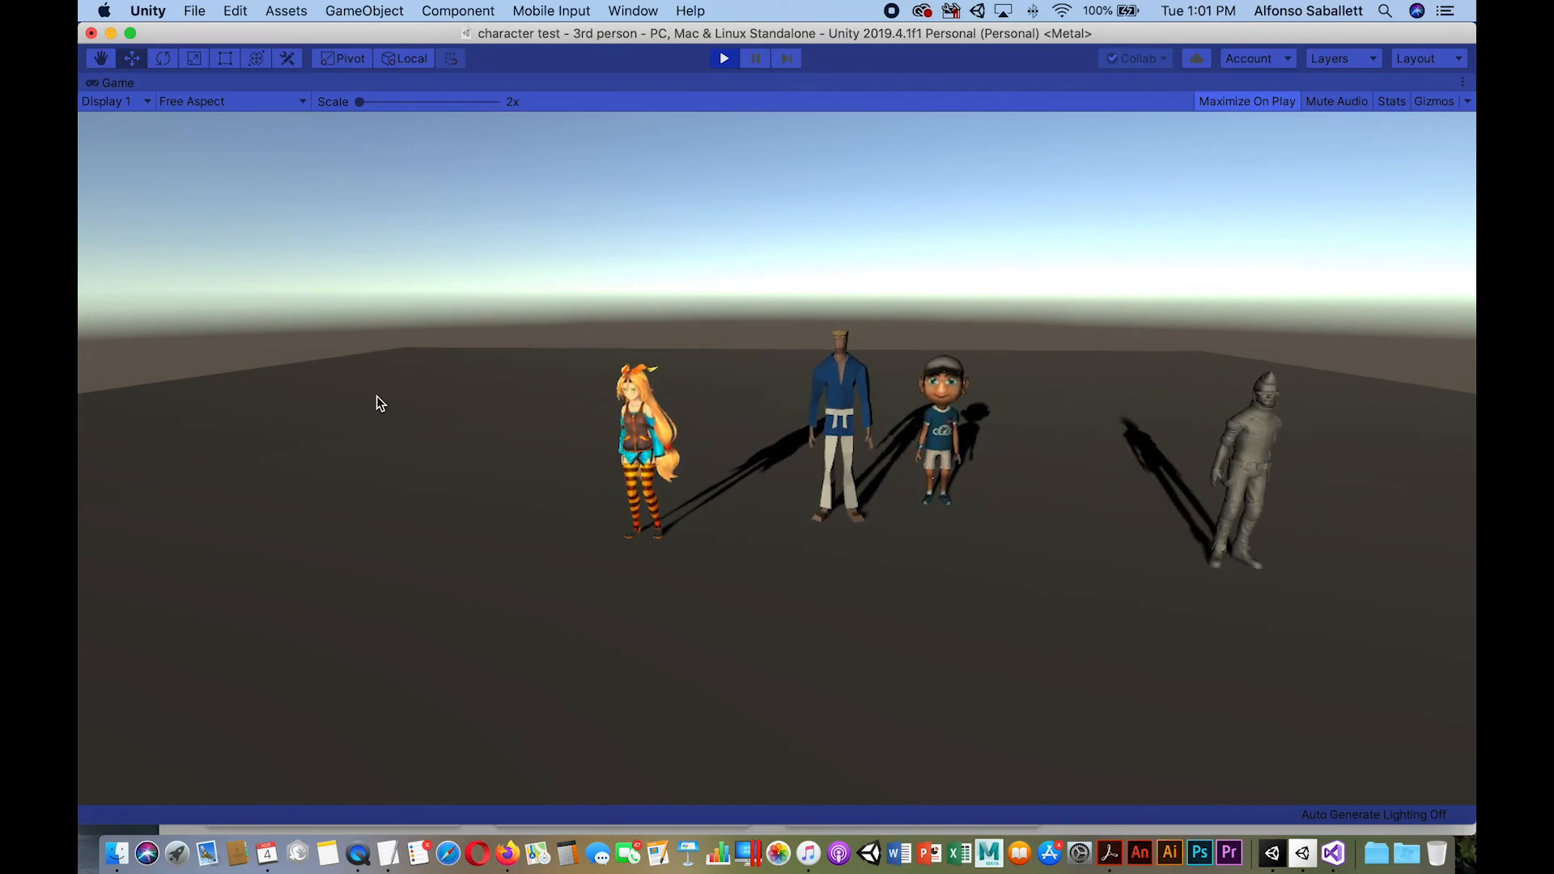
pyautogui.press('super+p')
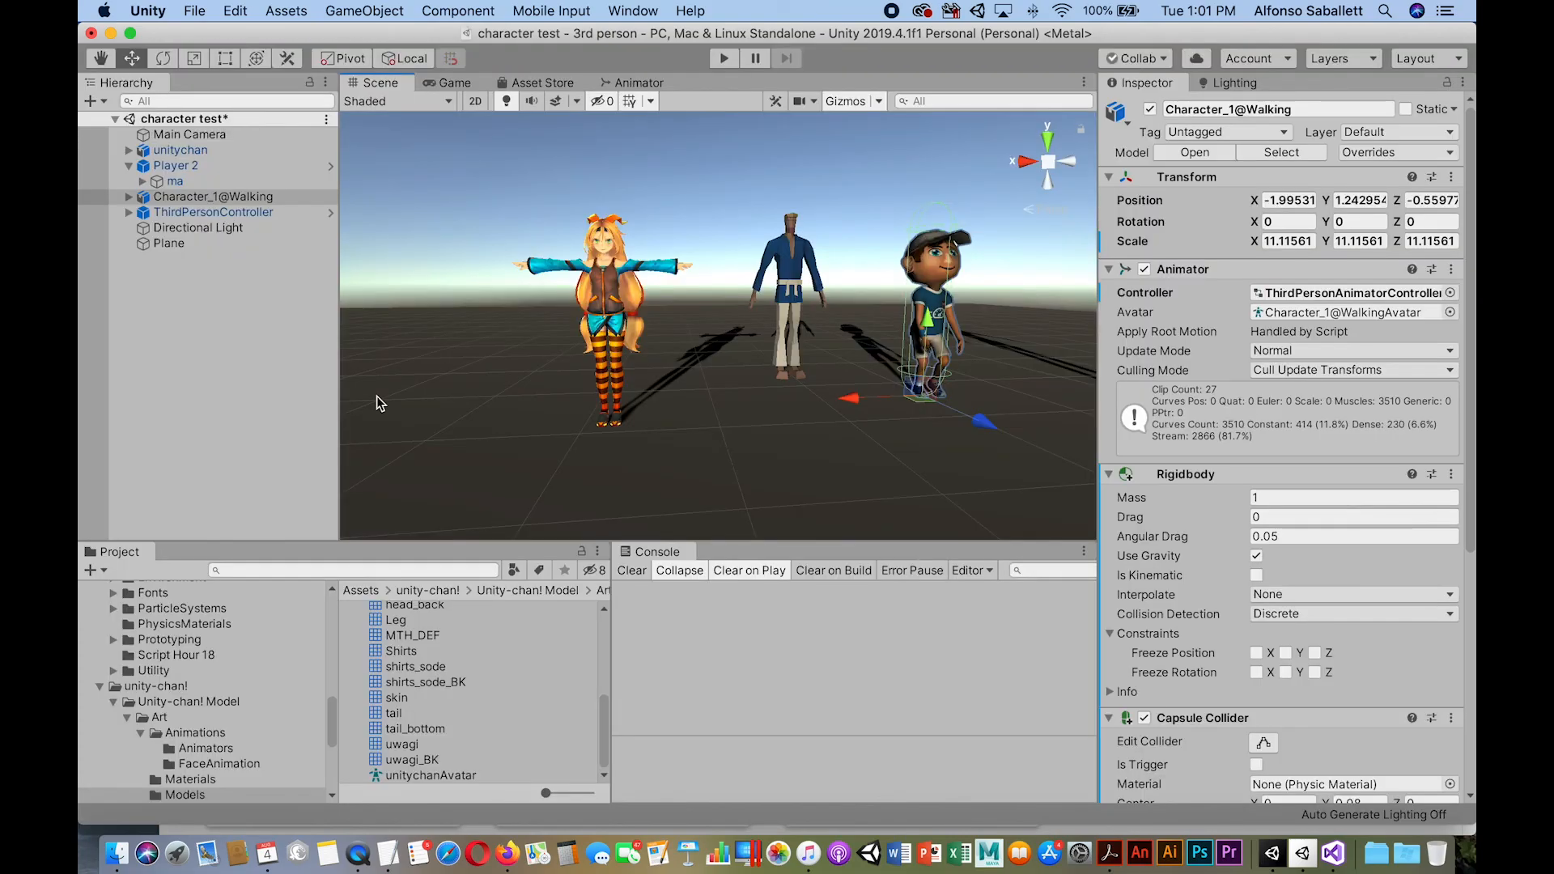